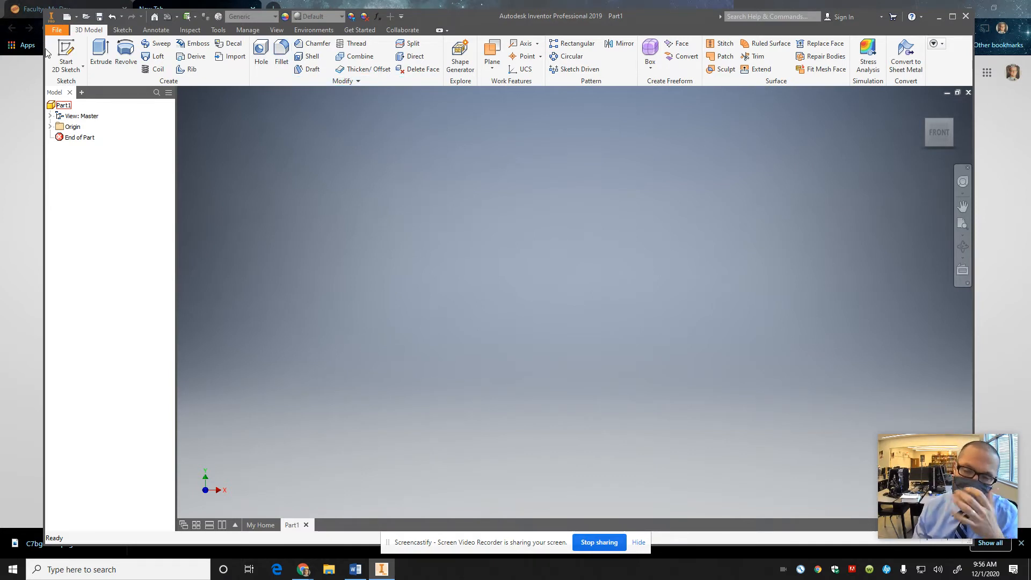
- Start a 2D sketch on the horizontal XZ plane and insert the image C7bgG0Bo.png from the Downloads folder at the sketch origin
{"action": "left_click", "coordinate": [66, 52]}
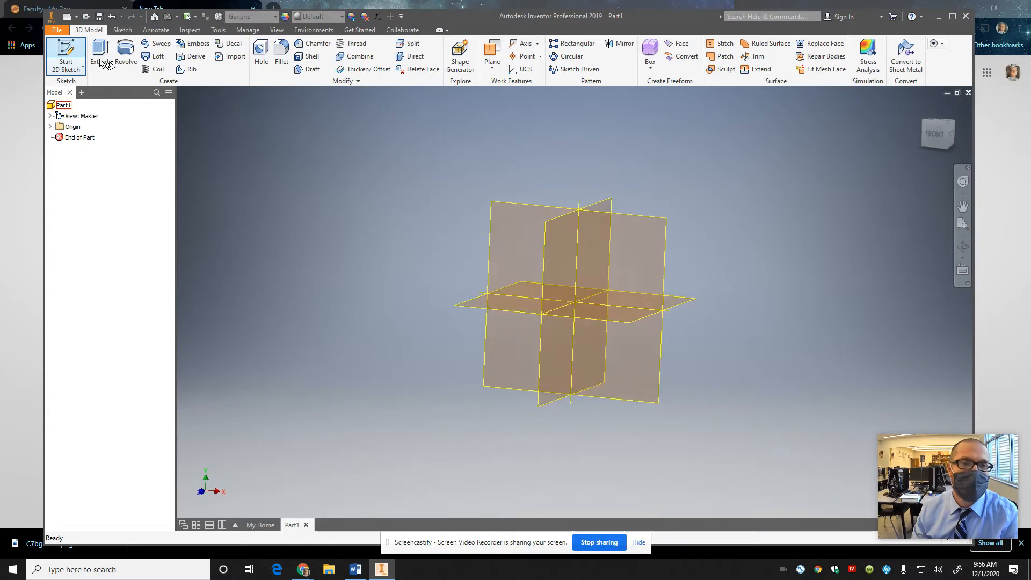
{"action": "left_click", "coordinate": [460, 285]}
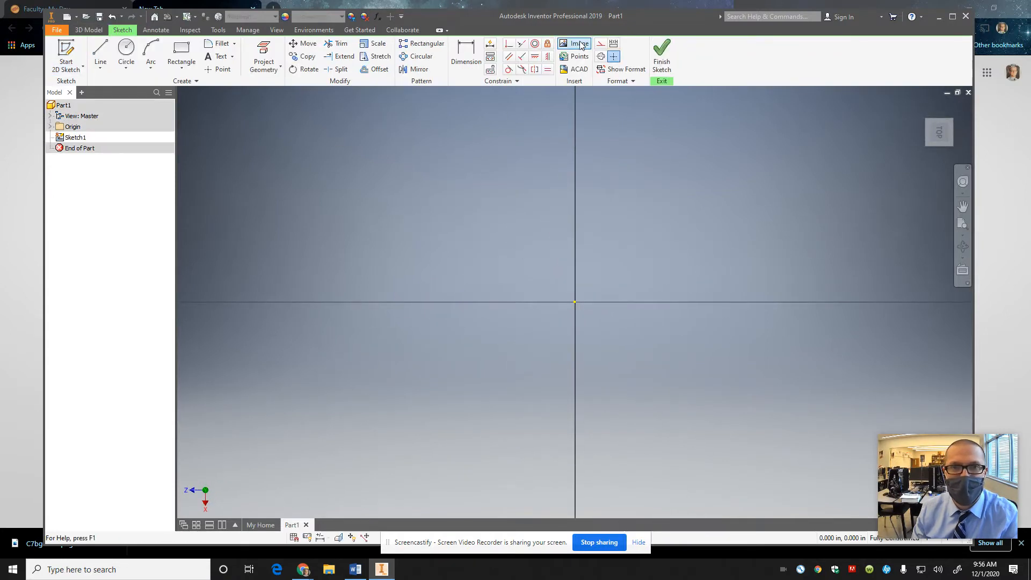
{"action": "left_click", "coordinate": [580, 44]}
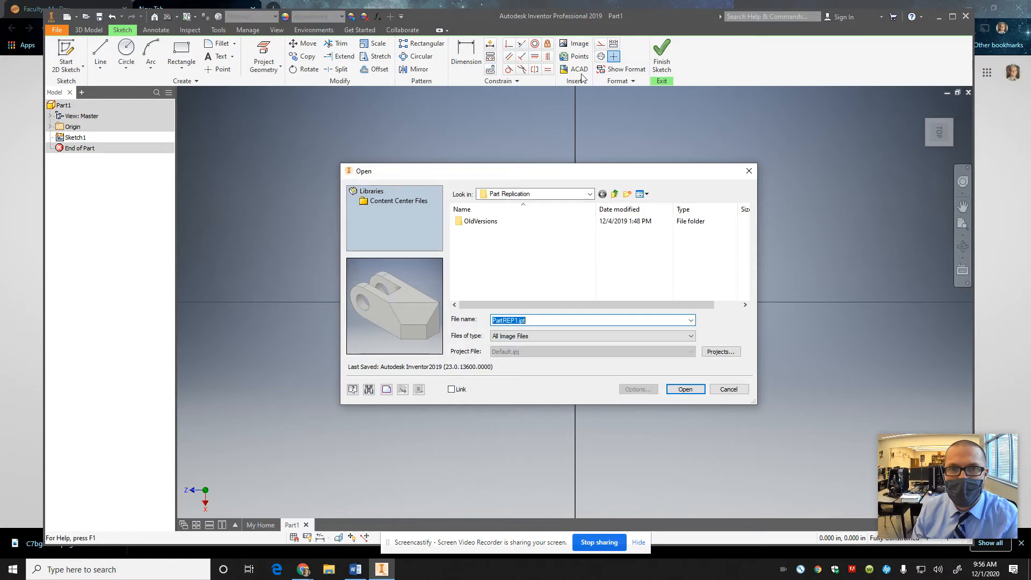
{"action": "left_click", "coordinate": [510, 194]}
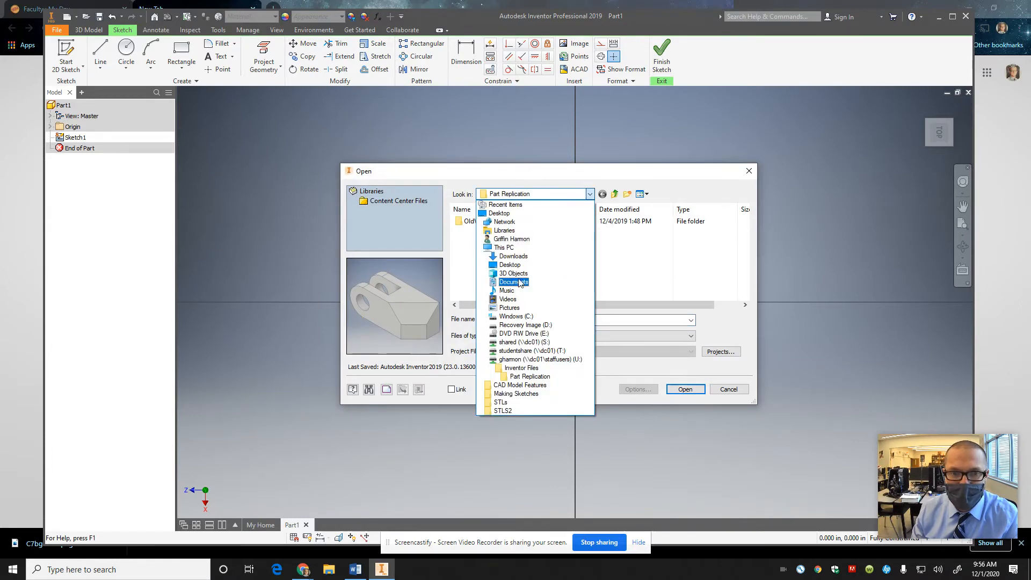
{"action": "left_click", "coordinate": [514, 257]}
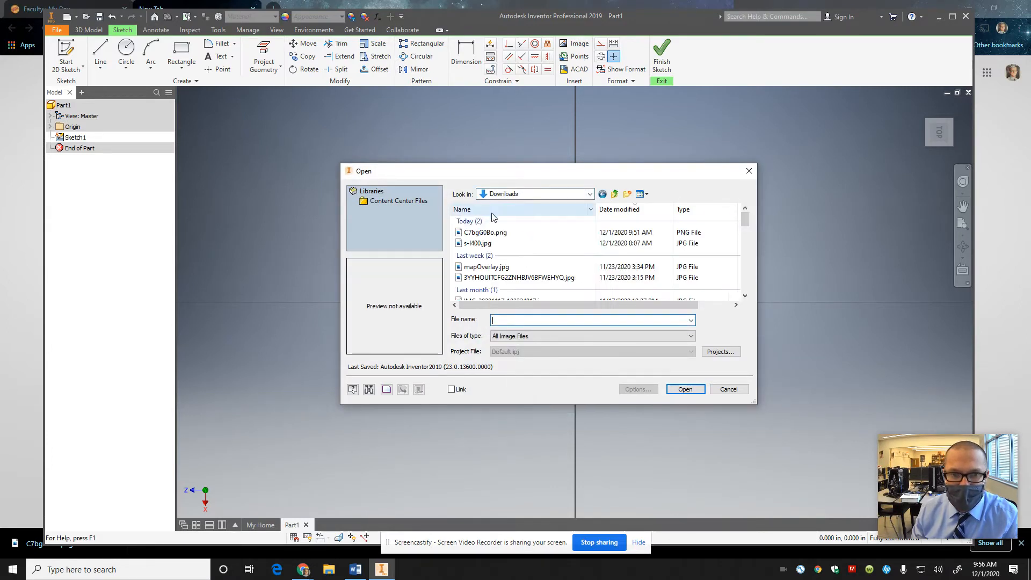
{"action": "left_click", "coordinate": [479, 233]}
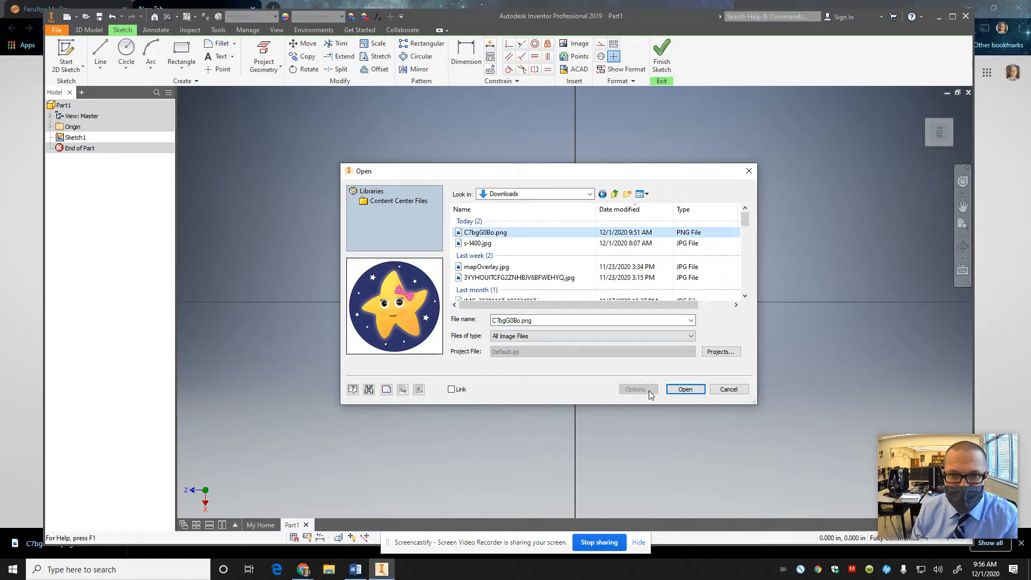
{"action": "left_click", "coordinate": [680, 389]}
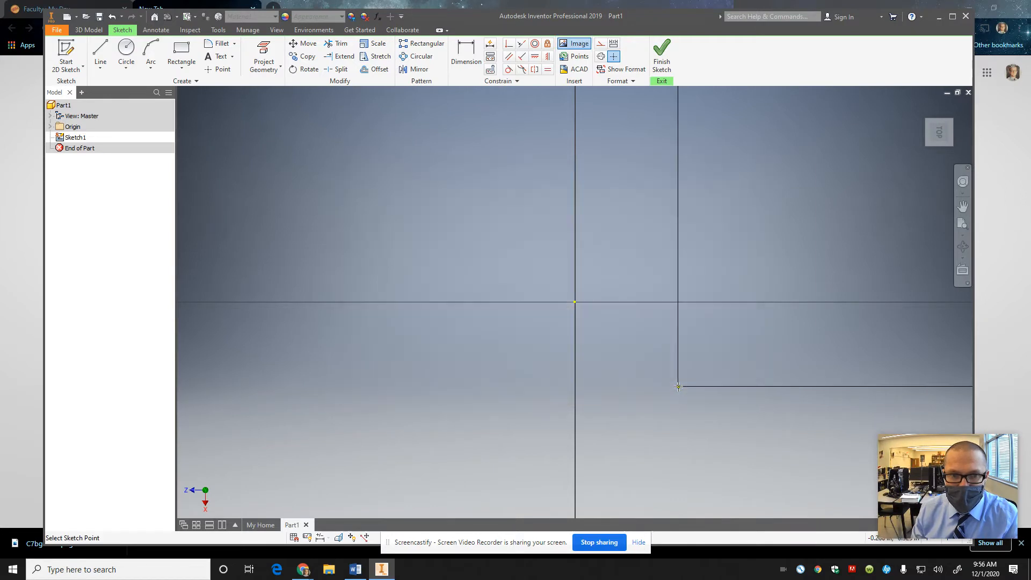
{"action": "left_click", "coordinate": [574, 302]}
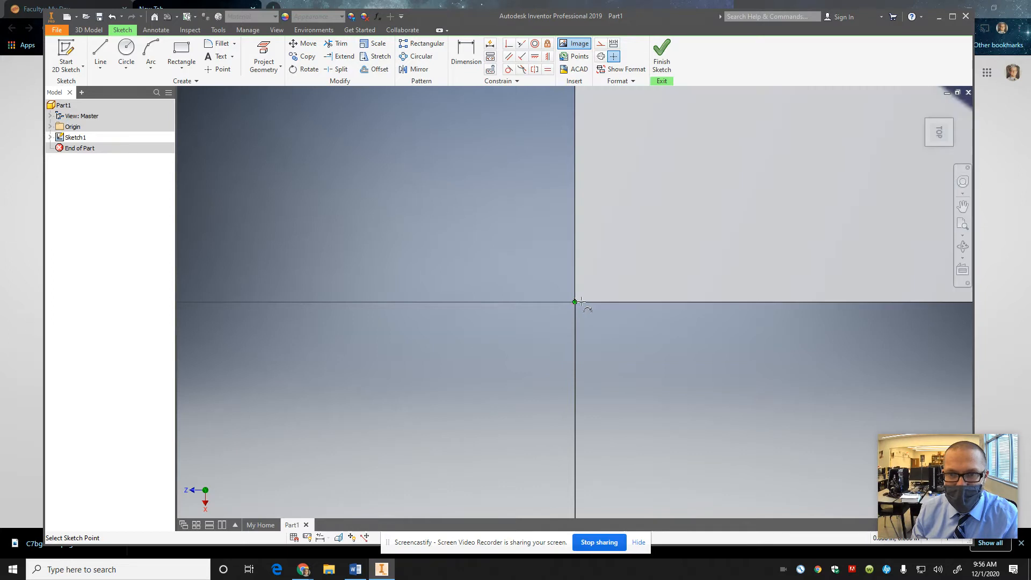
{"action": "scroll", "coordinate": [653, 293], "scroll_direction": "down", "scroll_amount": 5}
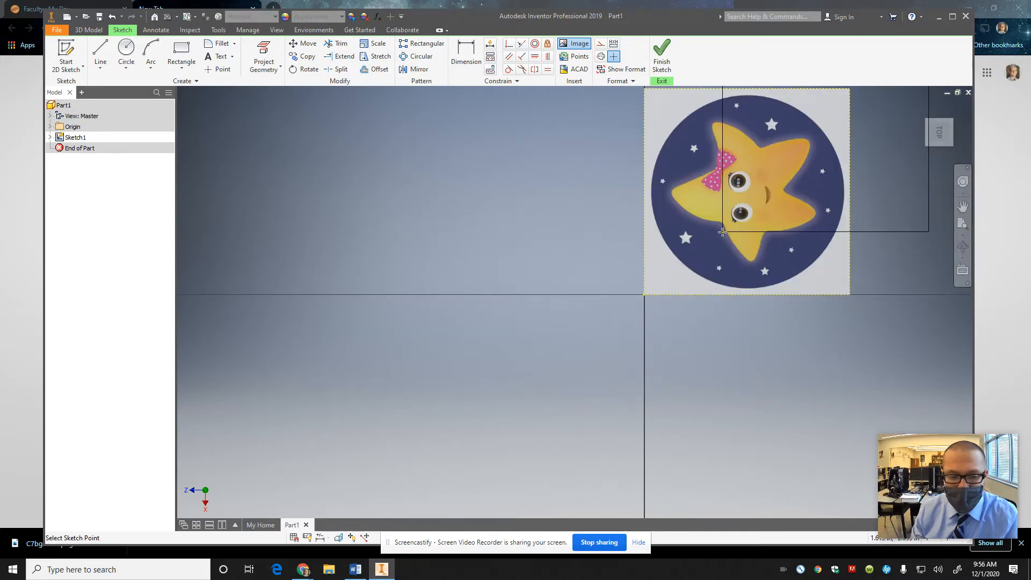
{"action": "key", "text": "Escape"}
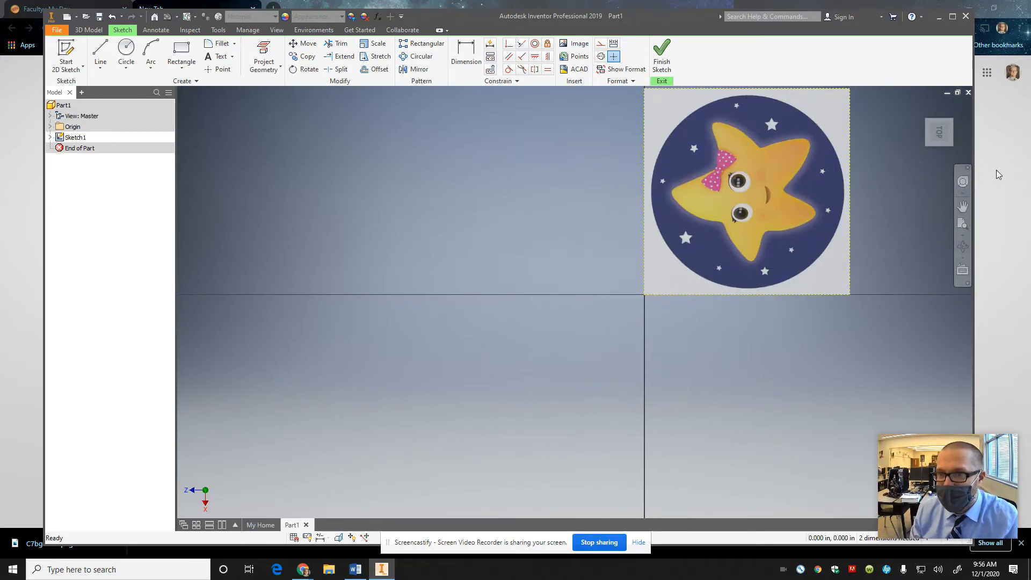
- Dimension the inserted image between its two opposite vertical edges and set the distance to 3.5 in
{"action": "left_click", "coordinate": [961, 207]}
{"action": "left_click_drag", "start_coordinate": [937, 181], "coordinate": [745, 269]}
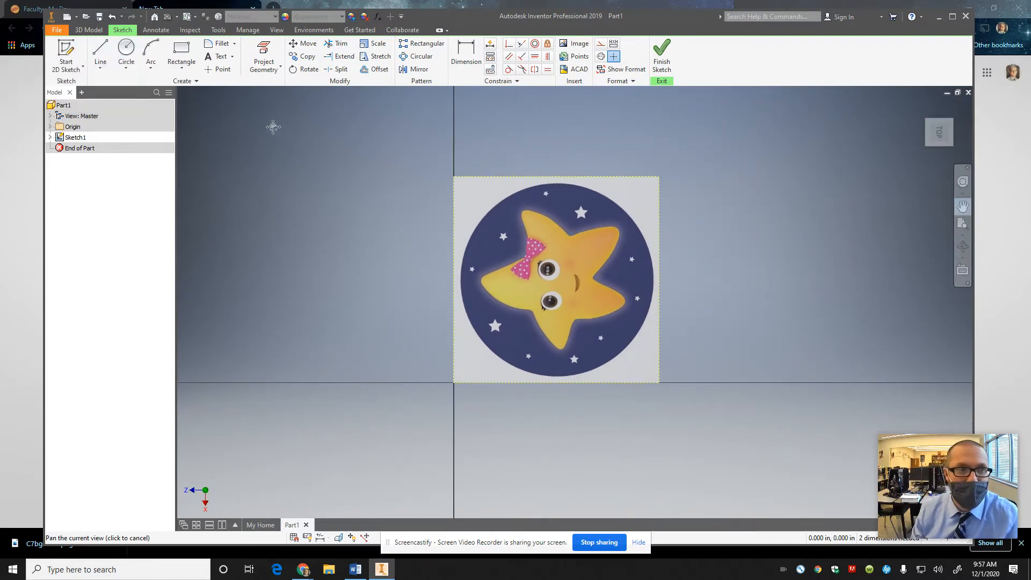
{"action": "key", "text": "Escape"}
{"action": "left_click", "coordinate": [466, 53]}
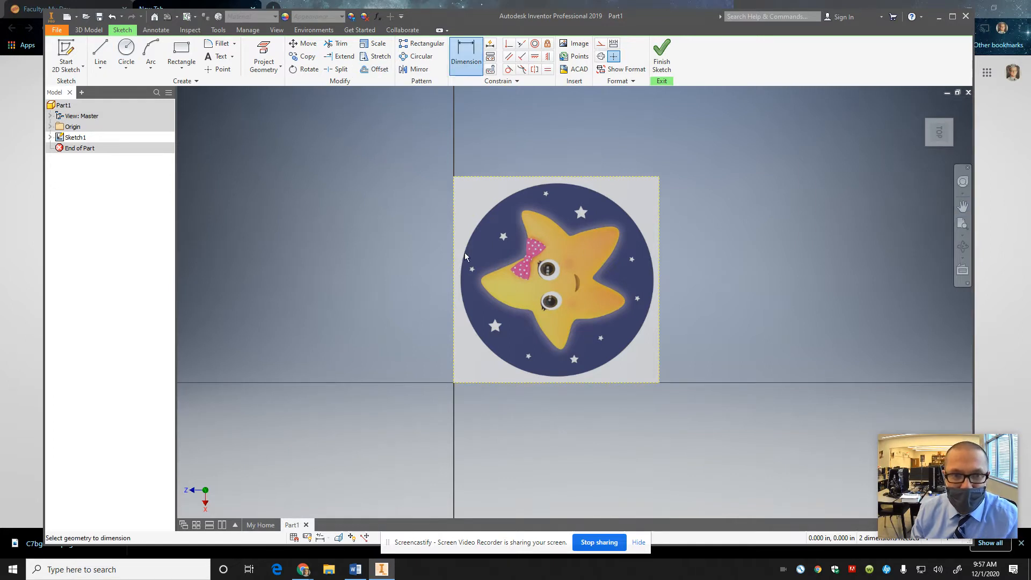
{"action": "left_click", "coordinate": [454, 266]}
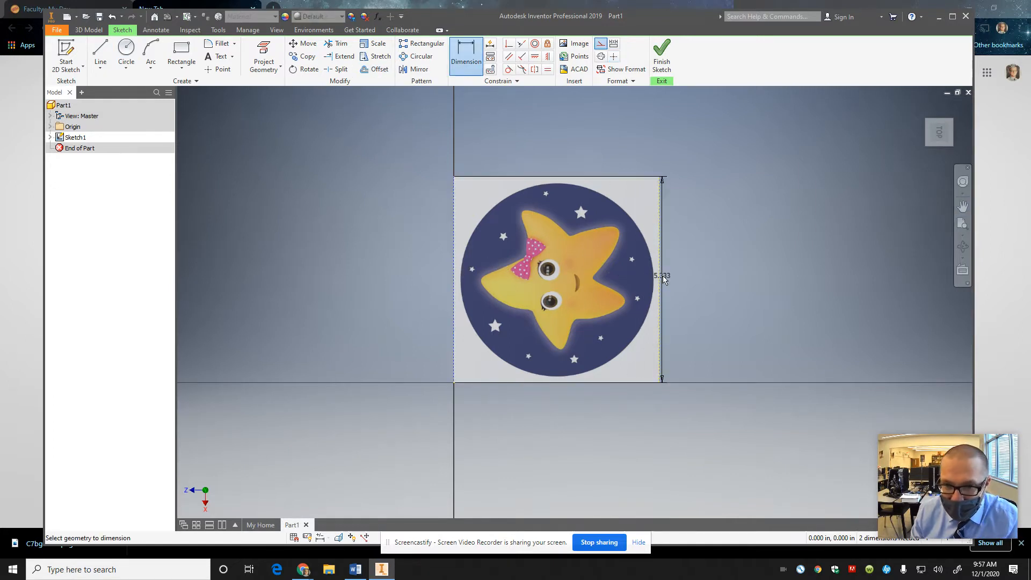
{"action": "left_click", "coordinate": [663, 276]}
{"action": "left_click", "coordinate": [601, 435]}
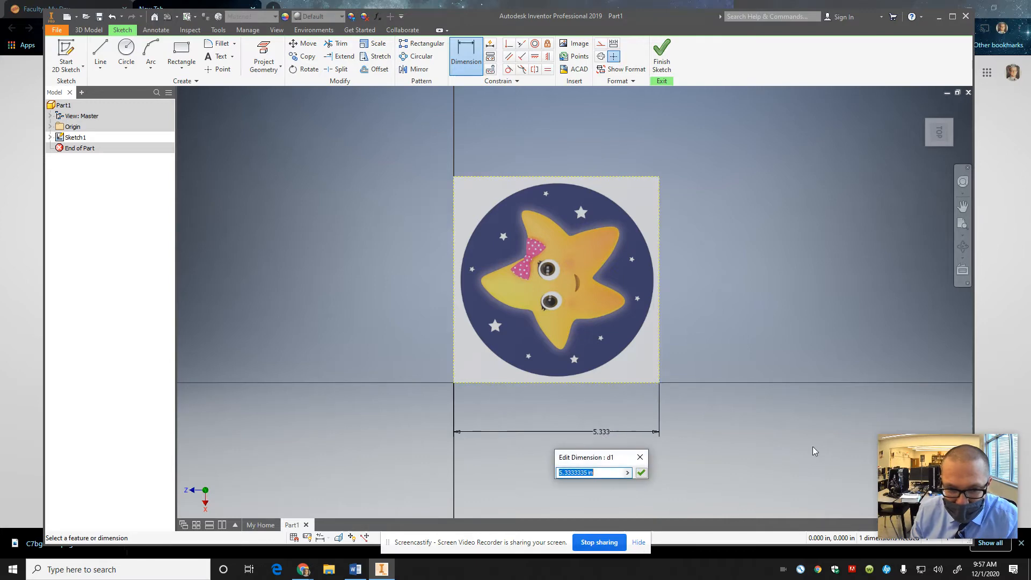
{"action": "type", "text": "3."}
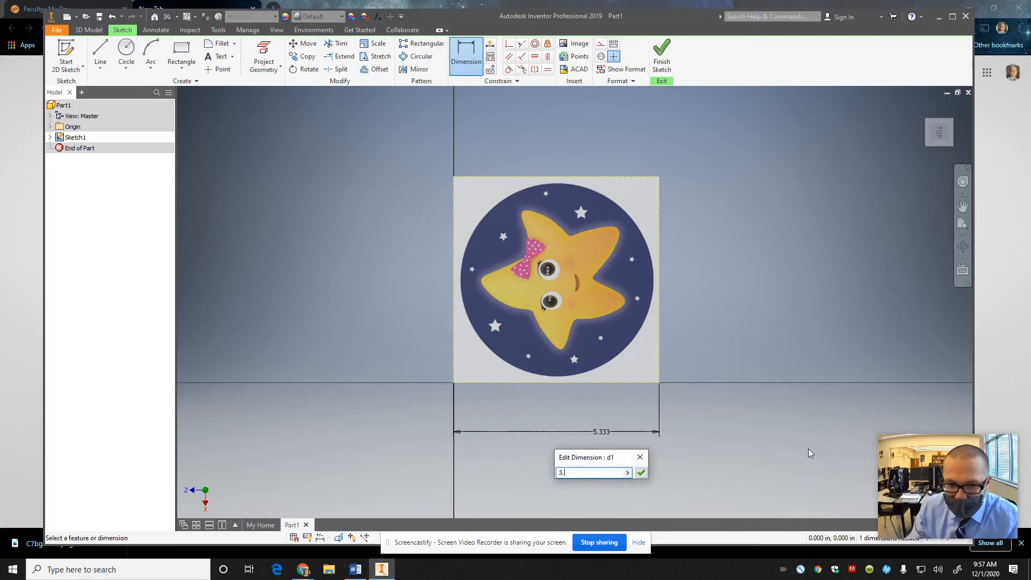
{"action": "type", "text": "5"}
{"action": "key", "text": "Return"}
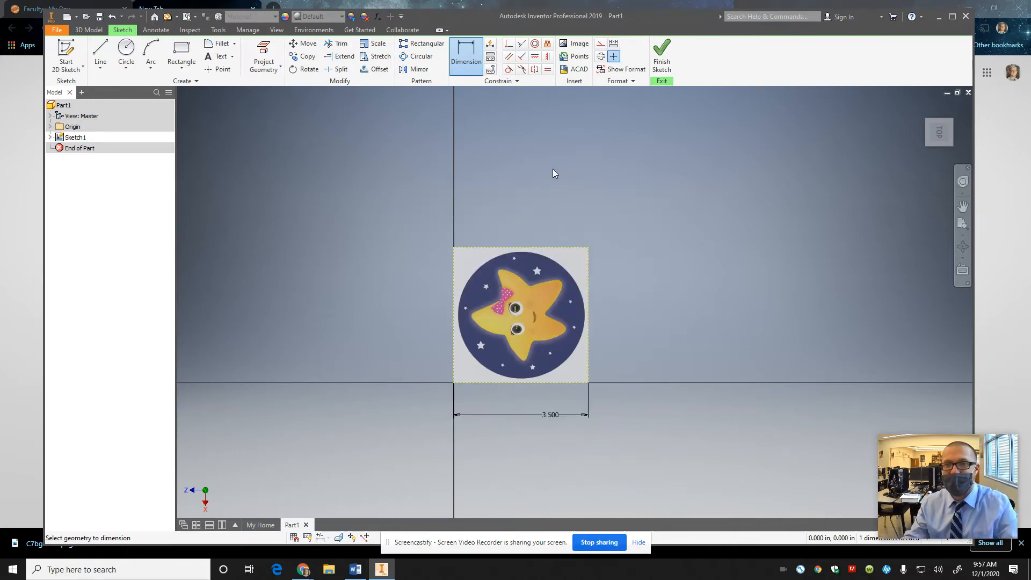
- Sketch a circle from the image's centre that follows the edge of the round dark-blue background
{"action": "scroll", "coordinate": [527, 295], "scroll_direction": "up", "scroll_amount": 5}
{"action": "scroll", "coordinate": [636, 321], "scroll_direction": "down", "scroll_amount": 3}
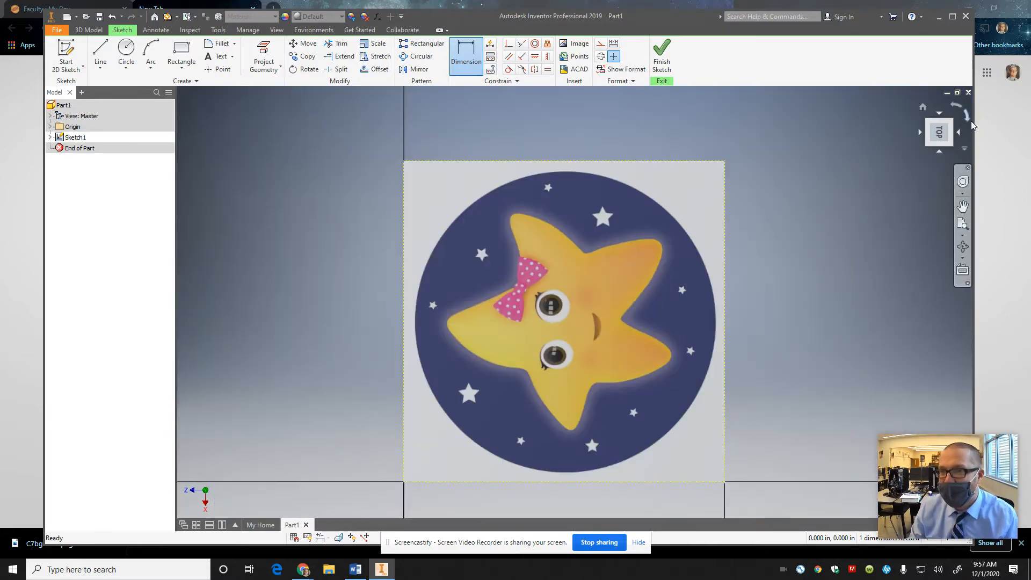
{"action": "left_click", "coordinate": [968, 119]}
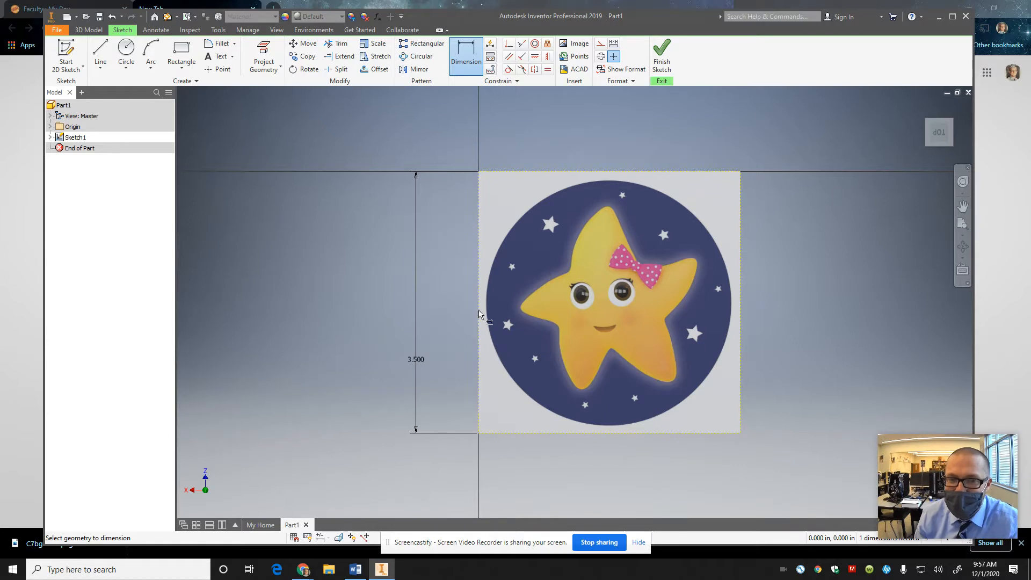
{"action": "left_click", "coordinate": [127, 47]}
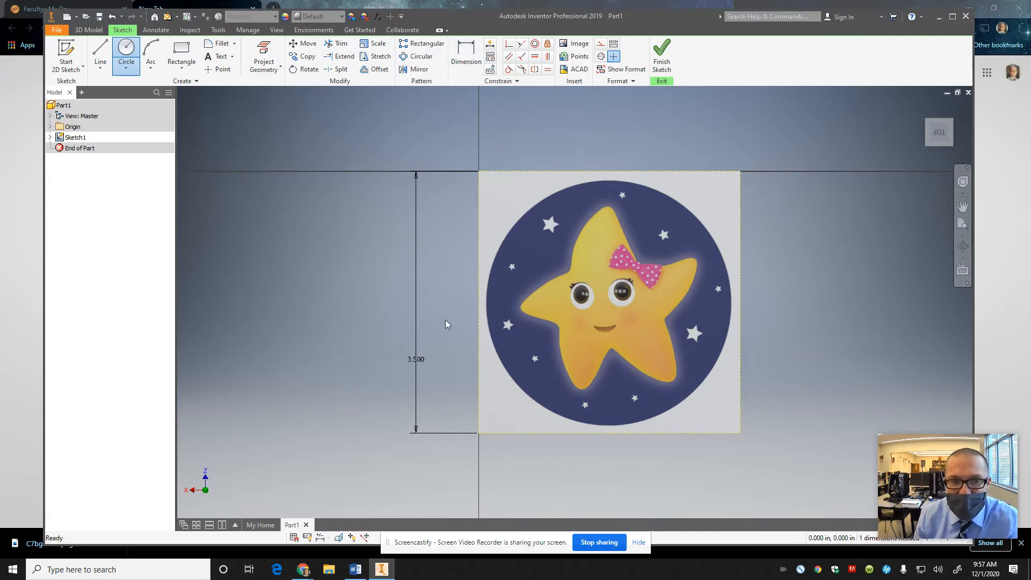
{"action": "key", "text": "Escape"}
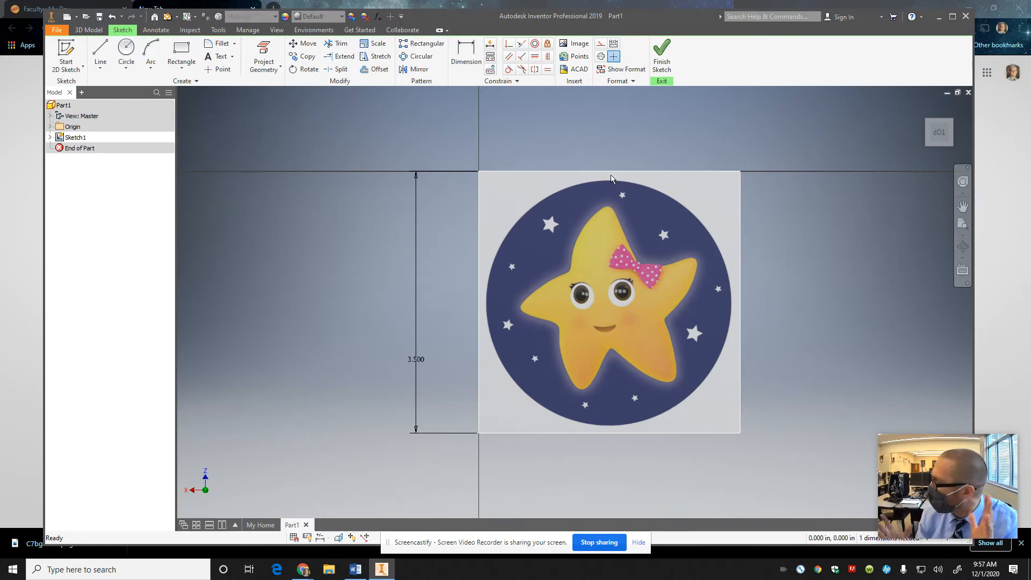
{"action": "mouse_move", "coordinate": [628, 195]}
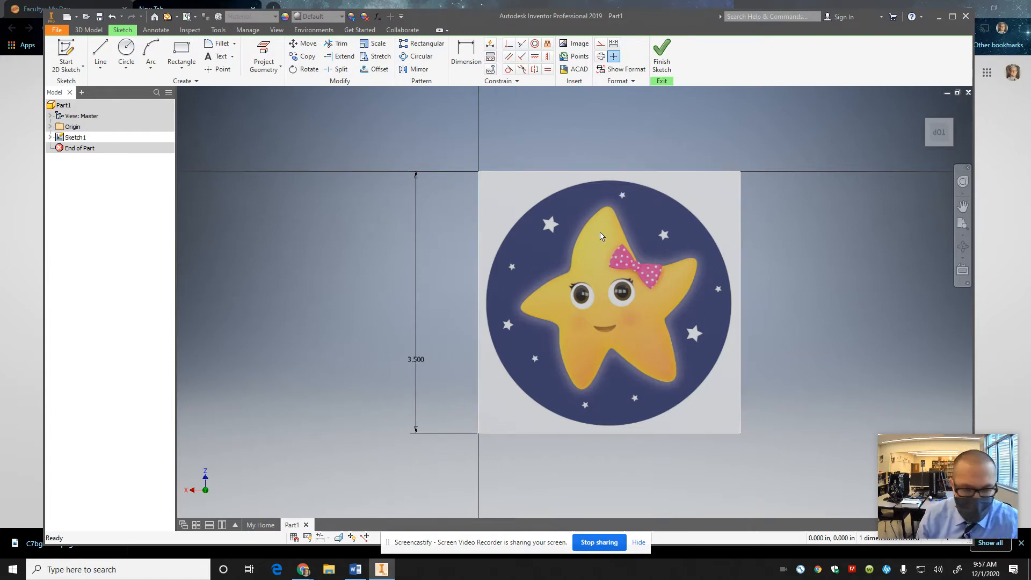
{"action": "key", "text": "l"}
{"action": "key", "text": "c"}
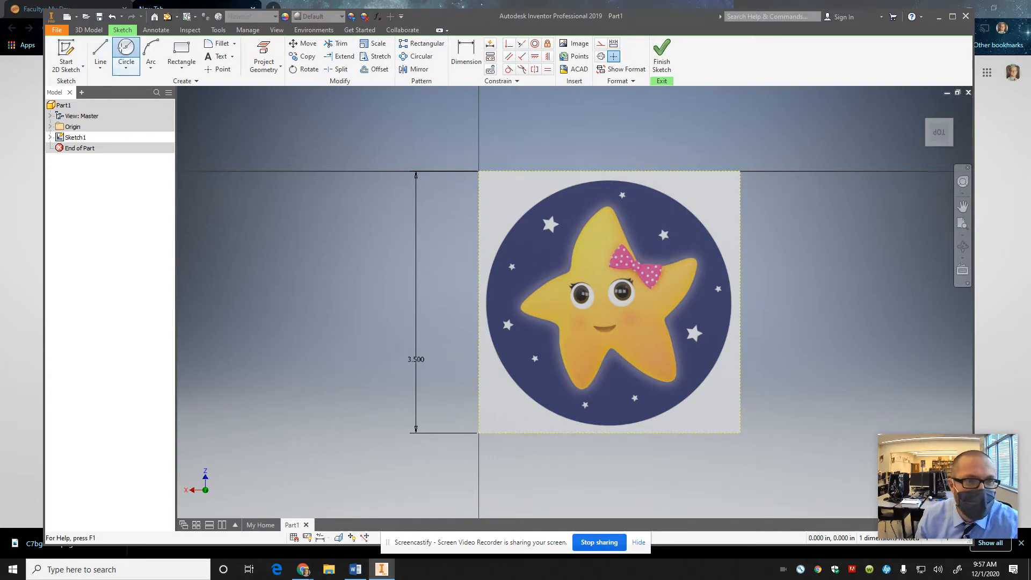
{"action": "left_click", "coordinate": [609, 302]}
{"action": "left_click", "coordinate": [700, 221]}
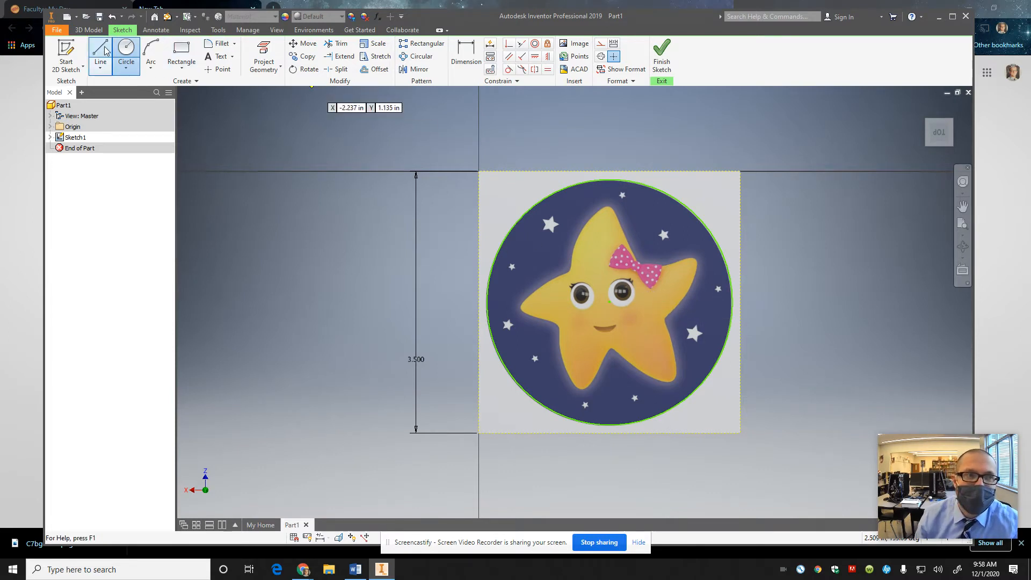
{"action": "left_click", "coordinate": [102, 66]}
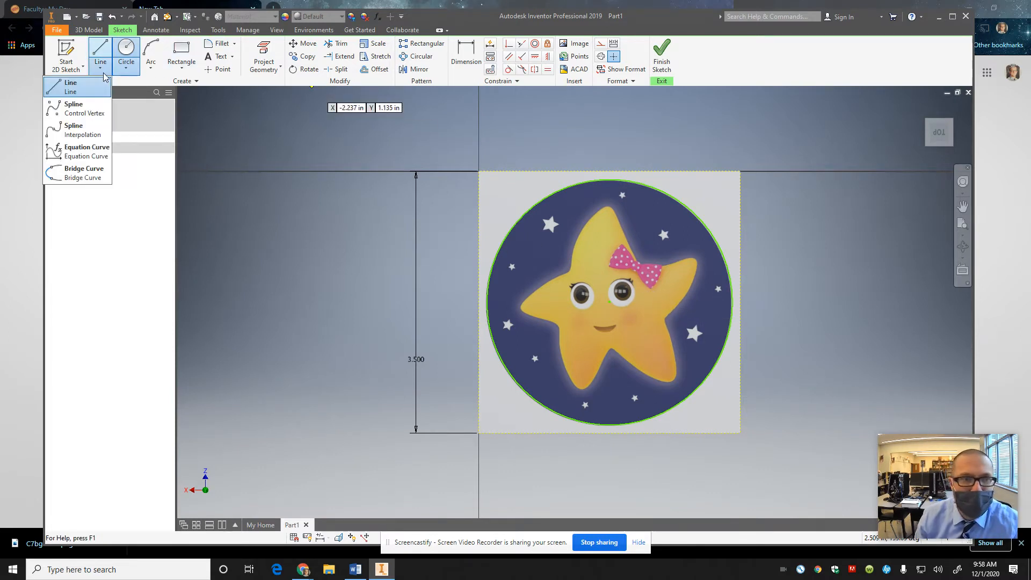
{"action": "left_click", "coordinate": [81, 130]}
{"action": "scroll", "coordinate": [620, 227], "scroll_direction": "up", "scroll_amount": 5}
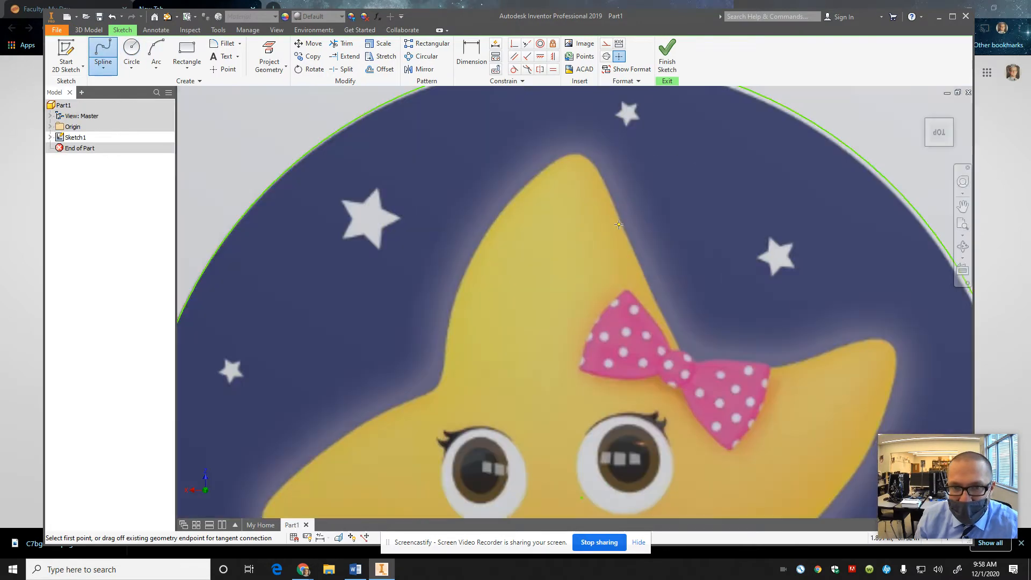
{"action": "left_click", "coordinate": [578, 154]}
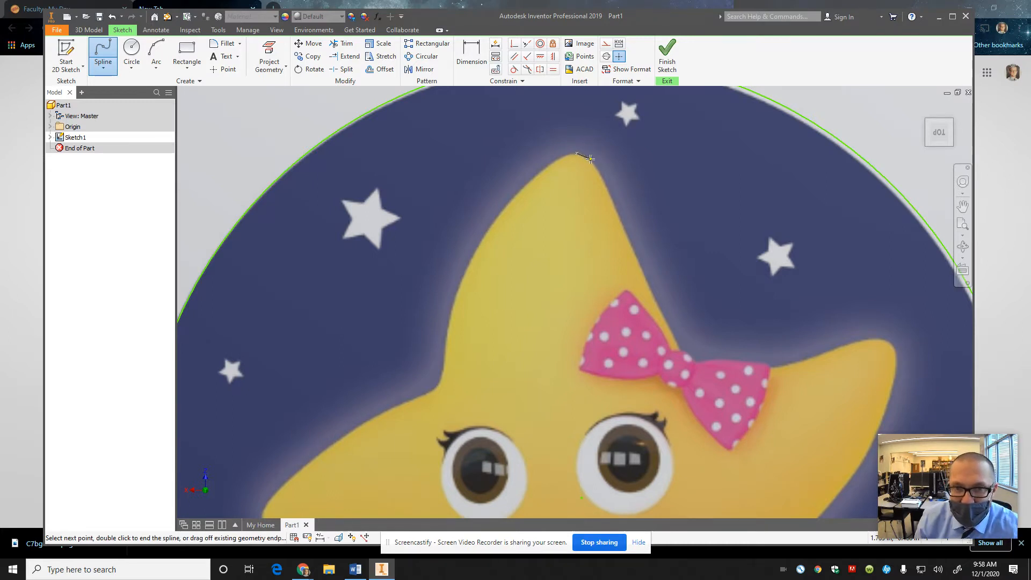
{"action": "left_click", "coordinate": [590, 159]}
{"action": "left_click", "coordinate": [610, 194]}
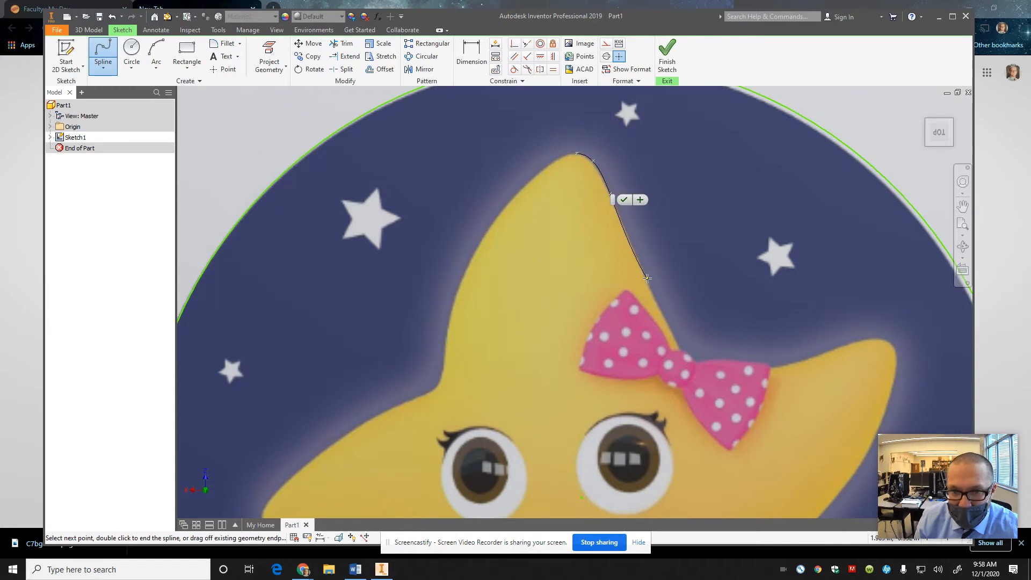
{"action": "left_click", "coordinate": [648, 278]}
{"action": "left_click", "coordinate": [681, 352]}
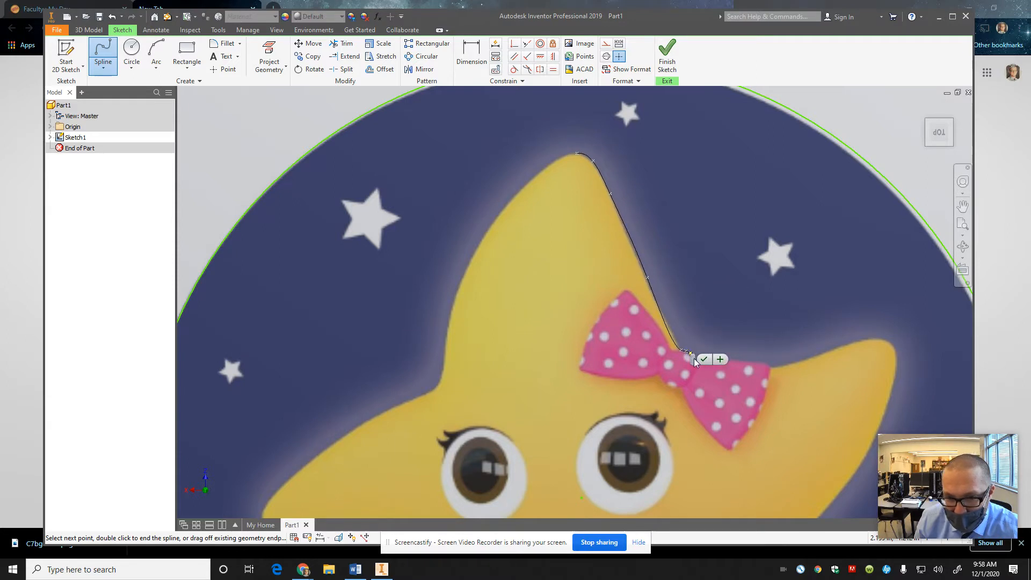
{"action": "left_click", "coordinate": [694, 357]}
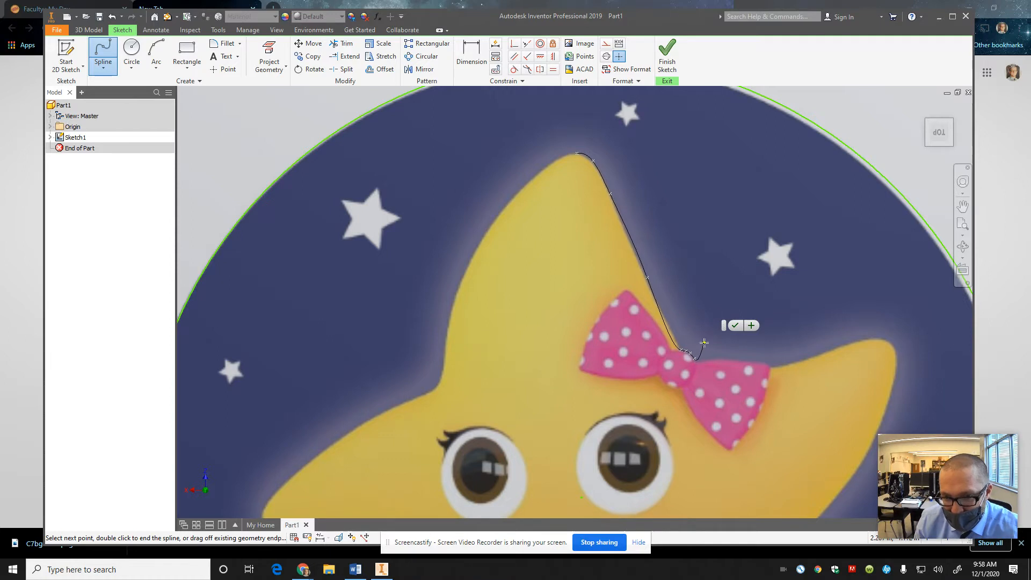
{"action": "key", "text": "Escape"}
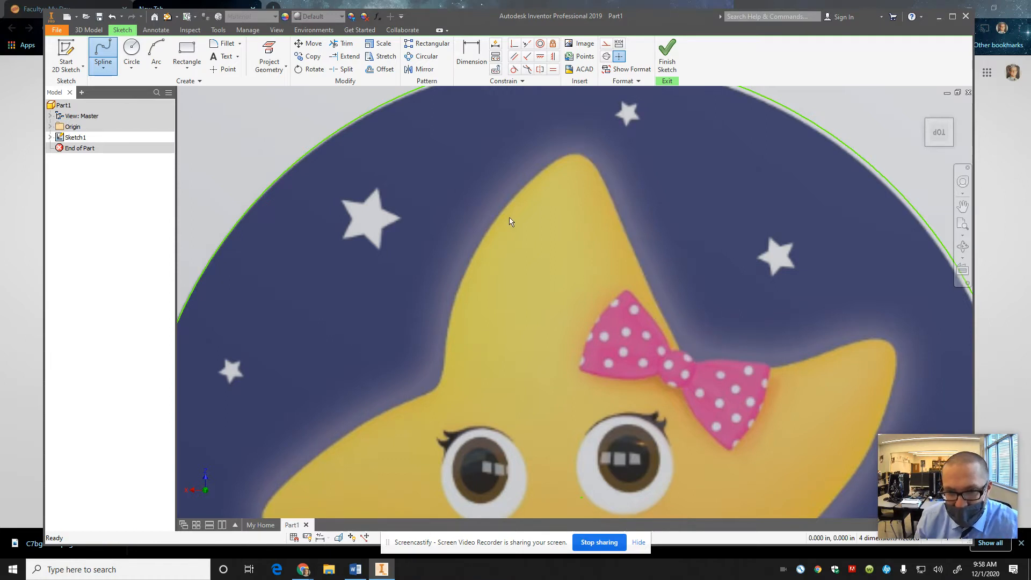
- Start a spline at the tip of the star's upper arm and trace its edge down to the pink bow
{"action": "left_click", "coordinate": [110, 49]}
{"action": "left_click", "coordinate": [575, 155]}
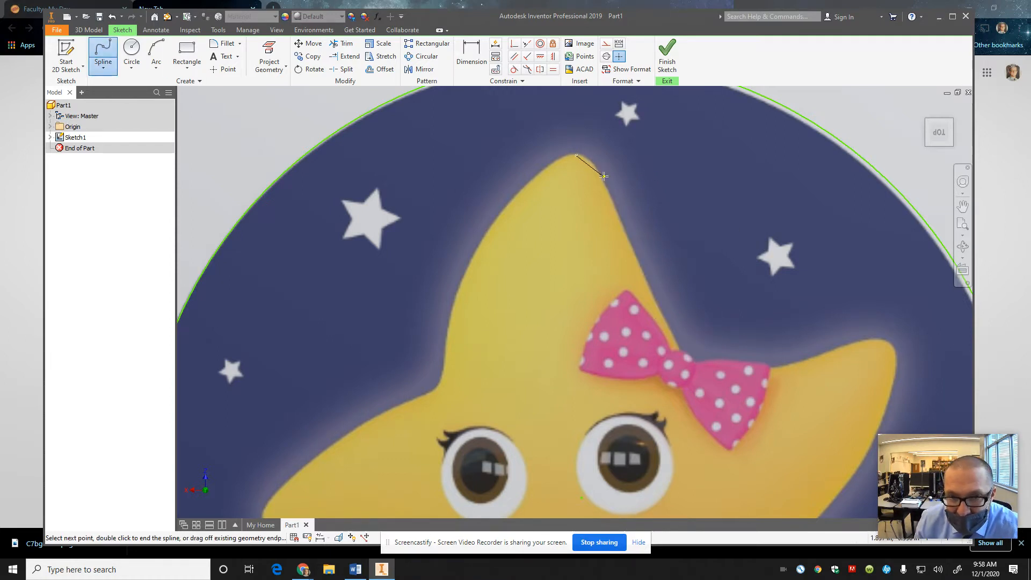
{"action": "left_click", "coordinate": [621, 220]}
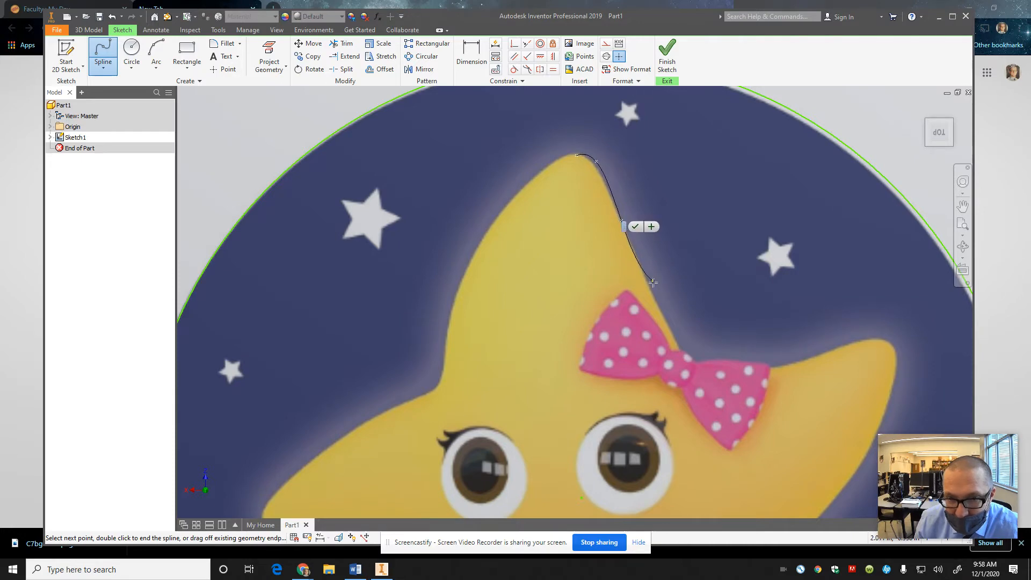
{"action": "left_click", "coordinate": [657, 299]}
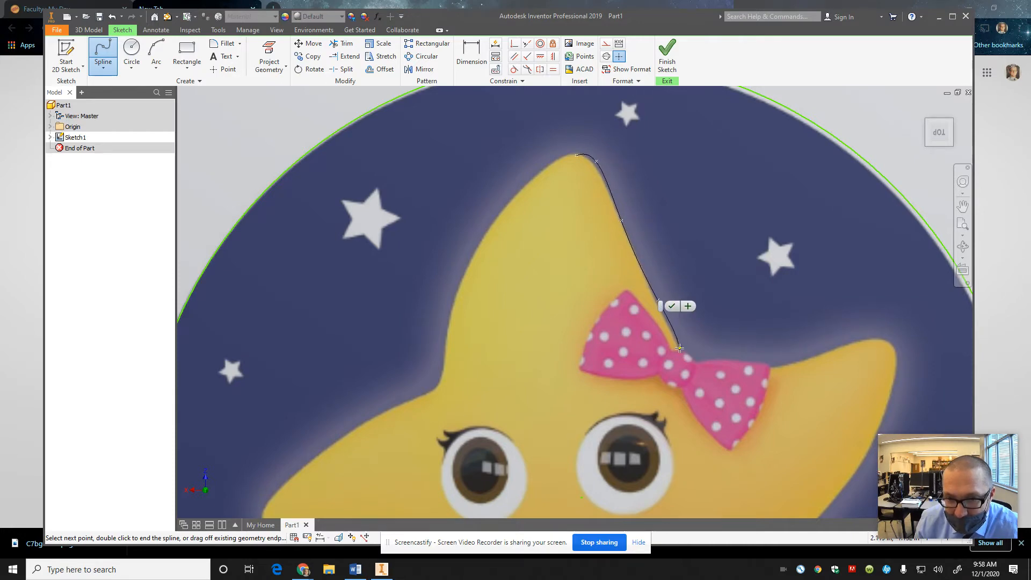
{"action": "left_click", "coordinate": [680, 349]}
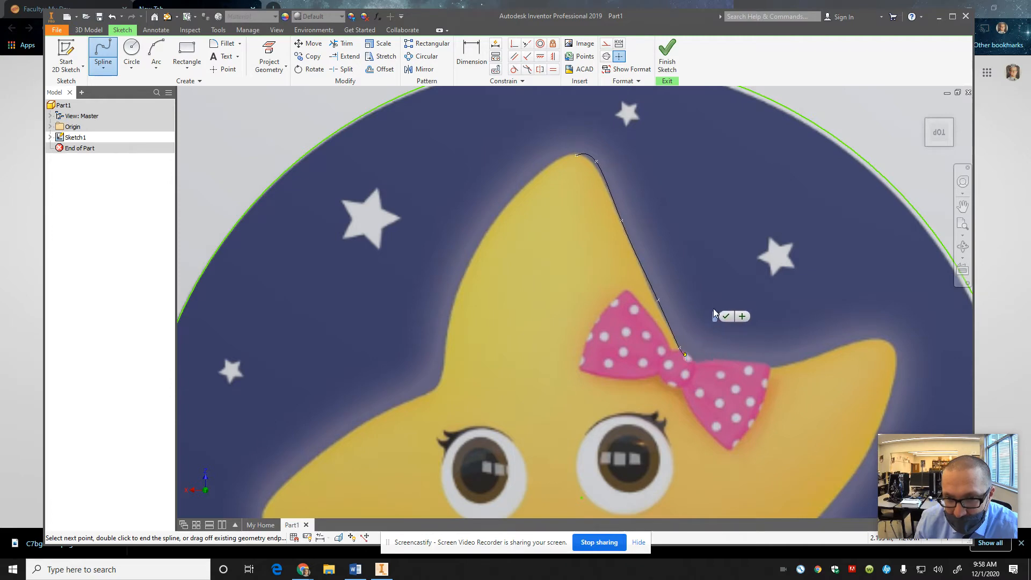
- Continue the spline through the valley behind the bow and end it on the upper edge of the star's right arm
{"action": "left_click", "coordinate": [697, 360]}
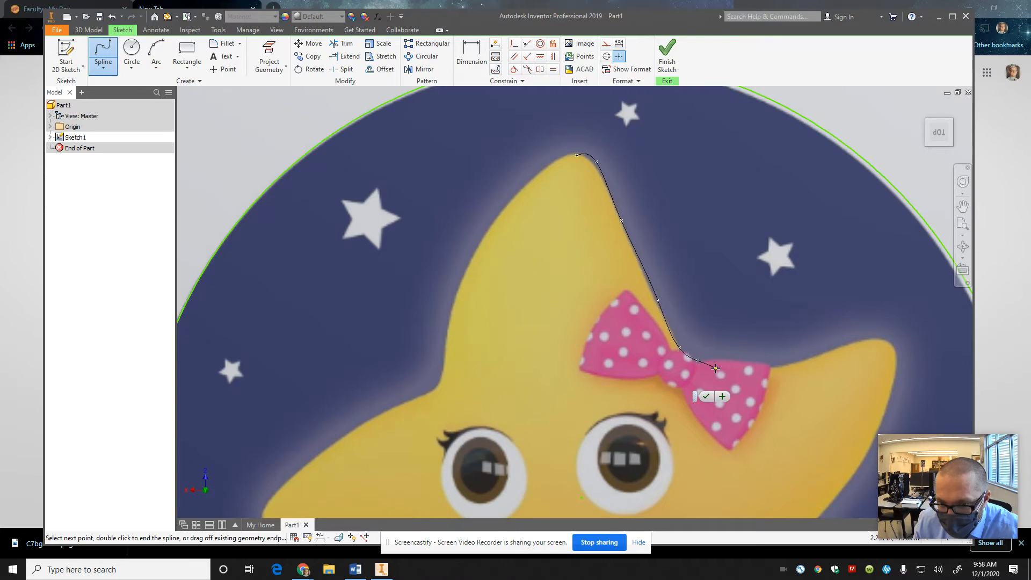
{"action": "left_click", "coordinate": [712, 367]}
{"action": "left_click", "coordinate": [760, 367]}
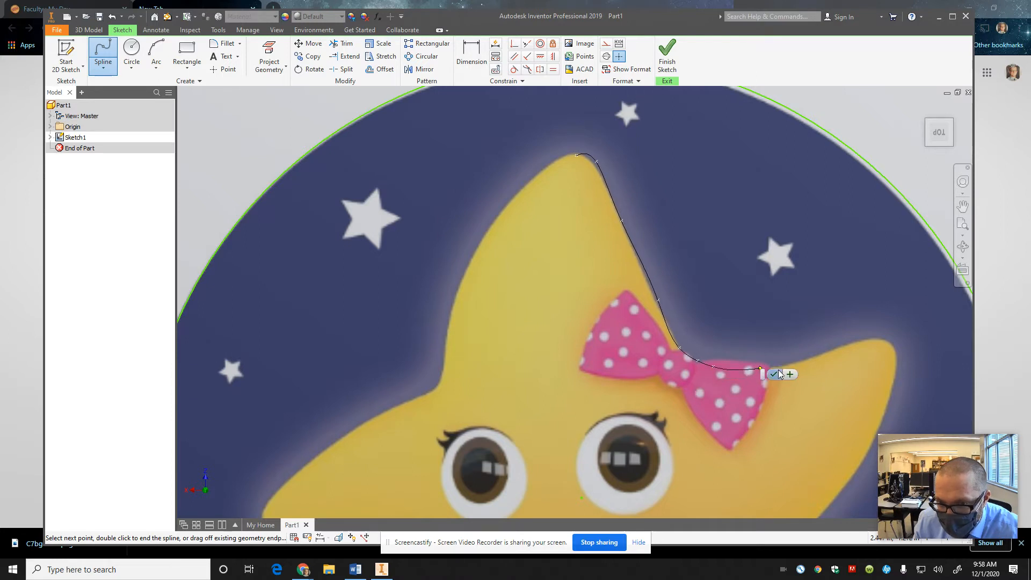
{"action": "left_click", "coordinate": [804, 360]}
{"action": "double_click", "coordinate": [845, 344]}
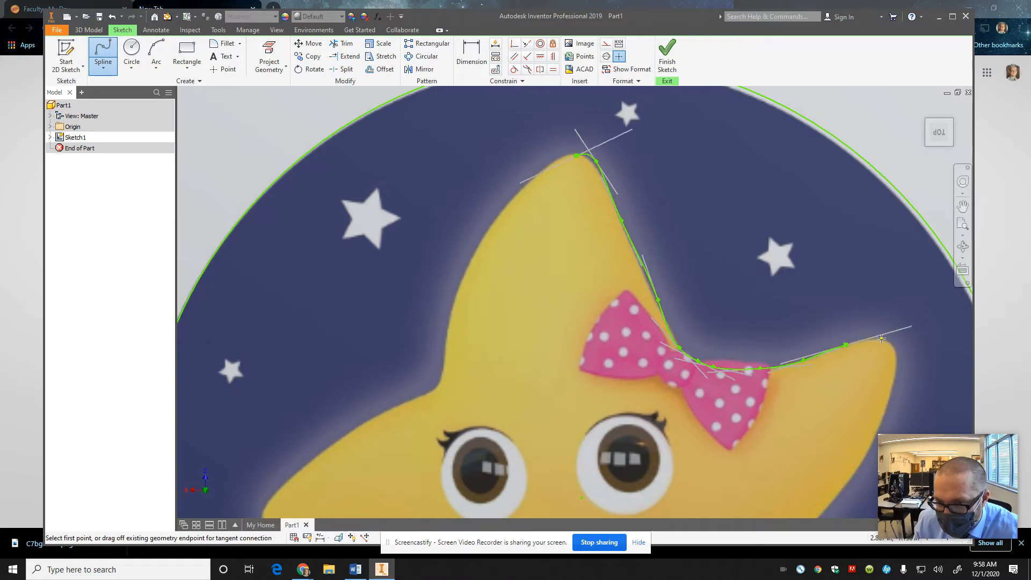
{"action": "left_click", "coordinate": [882, 338]}
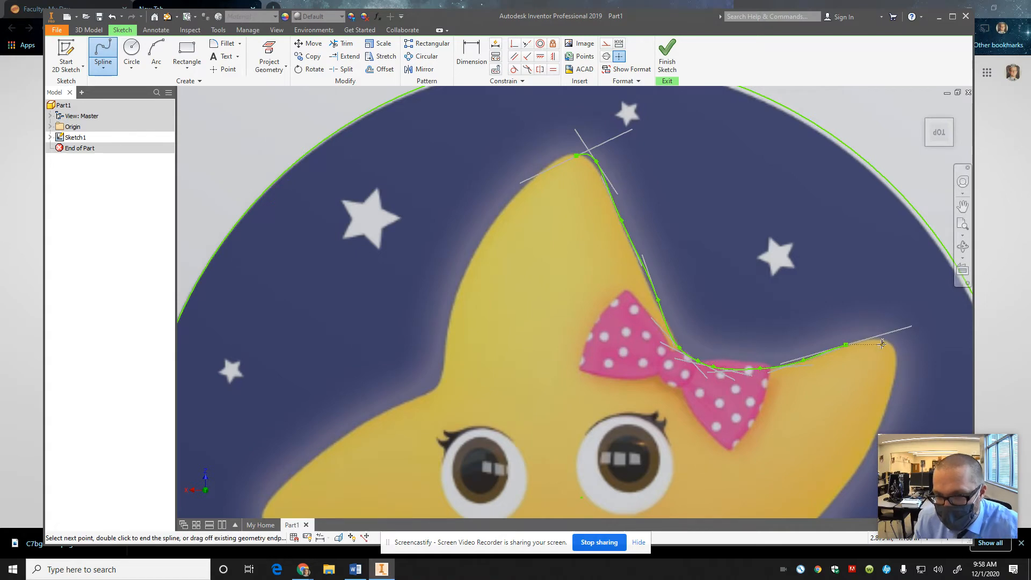
{"action": "key", "text": "Escape"}
- Start a second spline at the first spline's end and trace around the right arm's tip onto its lower edge
{"action": "left_click", "coordinate": [109, 48]}
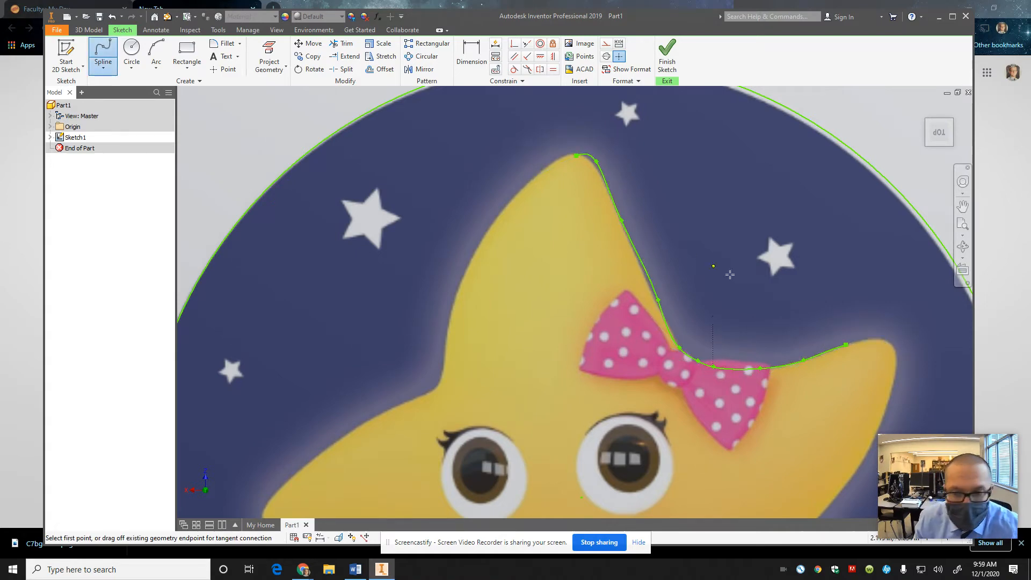
{"action": "left_click", "coordinate": [848, 344]}
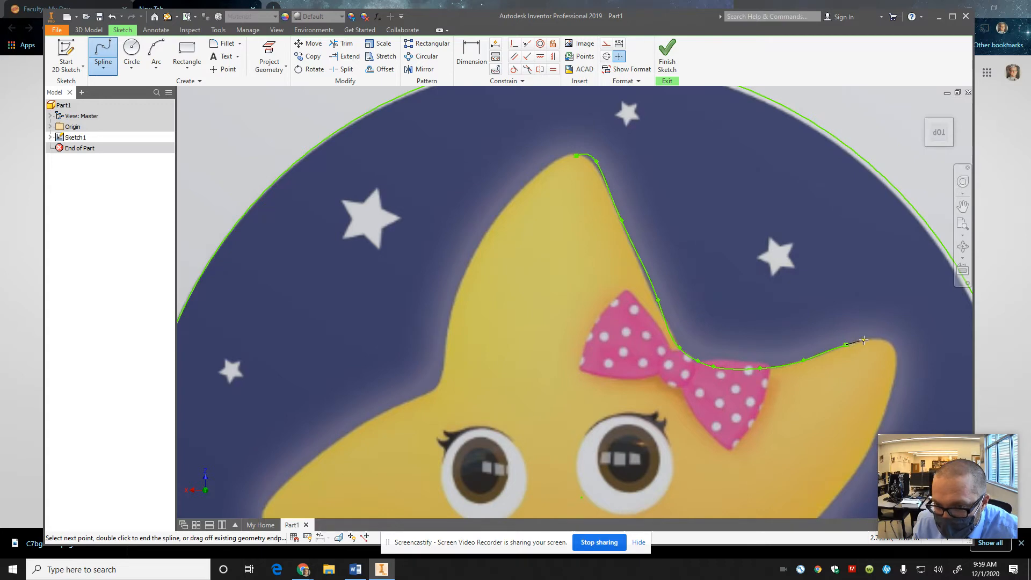
{"action": "left_click", "coordinate": [862, 340]}
{"action": "left_click", "coordinate": [885, 337]}
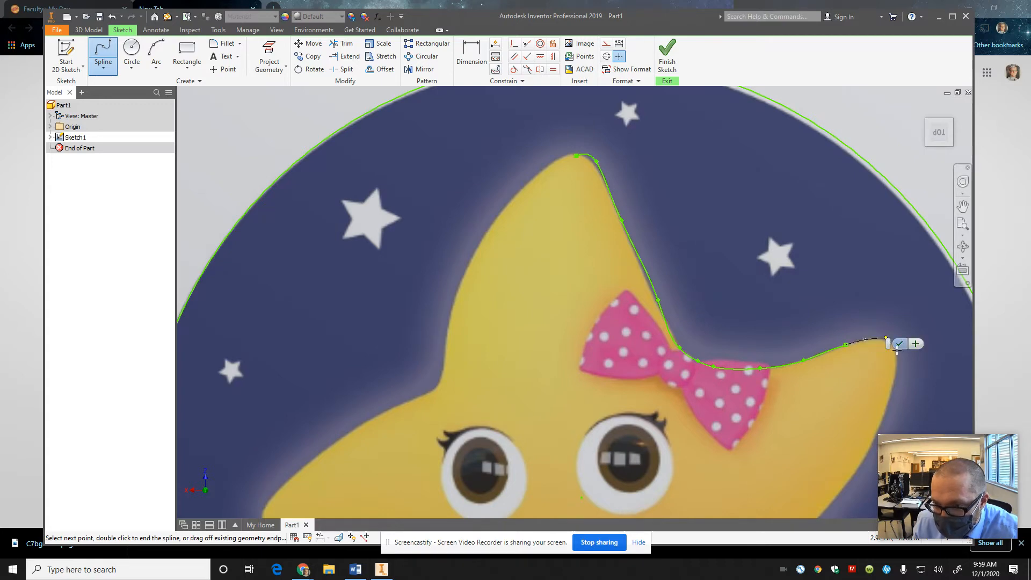
{"action": "left_click", "coordinate": [896, 354]}
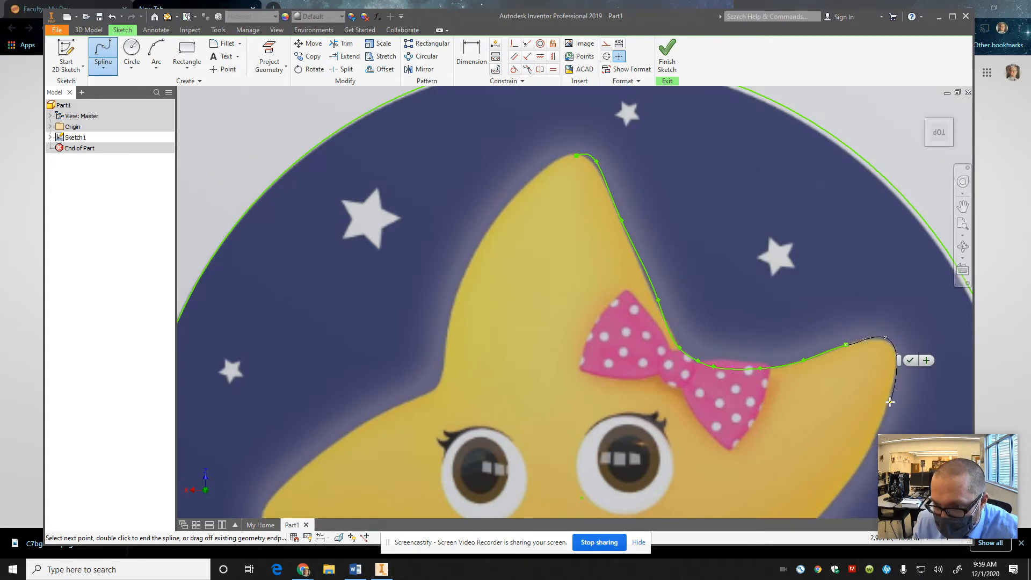
{"action": "left_click", "coordinate": [886, 409]}
{"action": "left_click", "coordinate": [865, 457]}
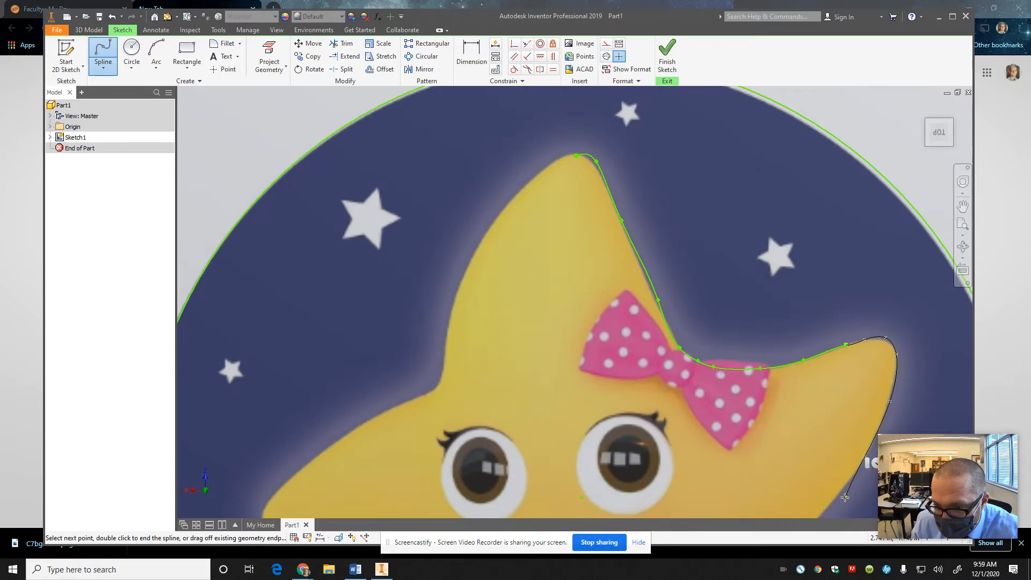
- Continue the spline along the right arm's lower edge and around the inner corner above the lower-right arm
{"action": "left_click", "coordinate": [823, 506]}
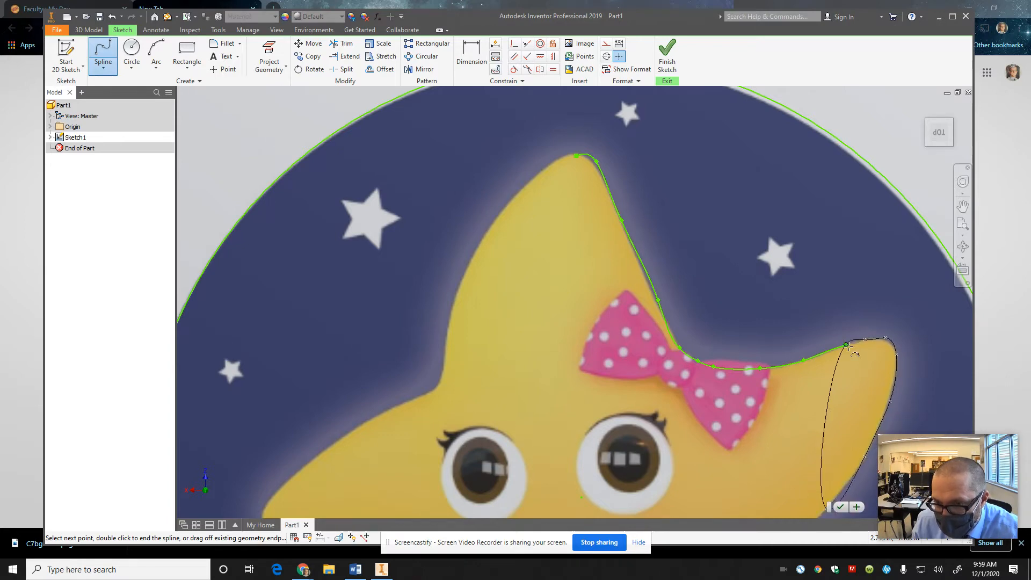
{"action": "scroll", "coordinate": [843, 437], "scroll_direction": "down", "scroll_amount": 8}
{"action": "scroll", "coordinate": [838, 443], "scroll_direction": "up", "scroll_amount": 9}
{"action": "scroll", "coordinate": [839, 442], "scroll_direction": "up", "scroll_amount": 7}
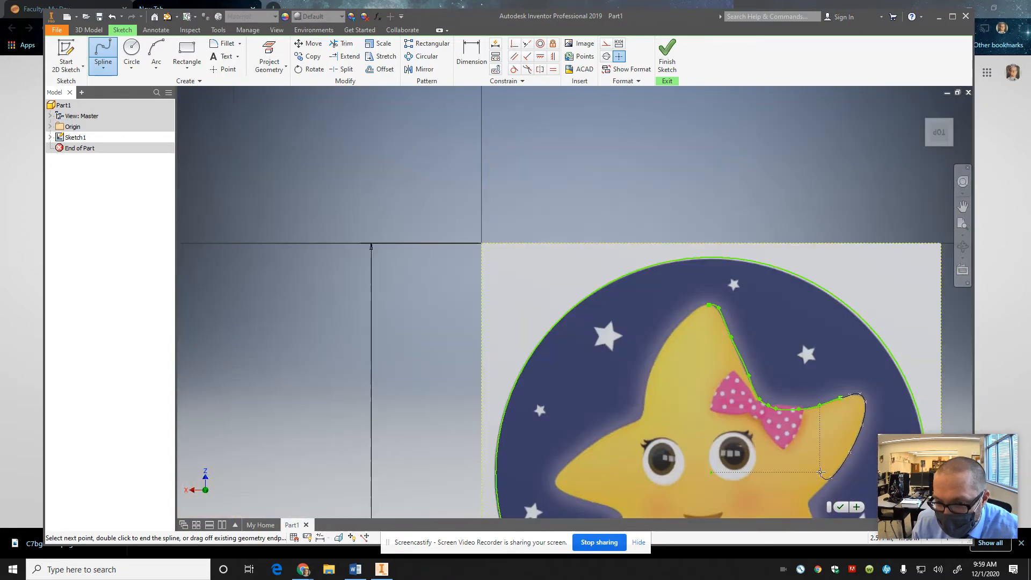
{"action": "scroll", "coordinate": [829, 429], "scroll_direction": "down", "scroll_amount": 6}
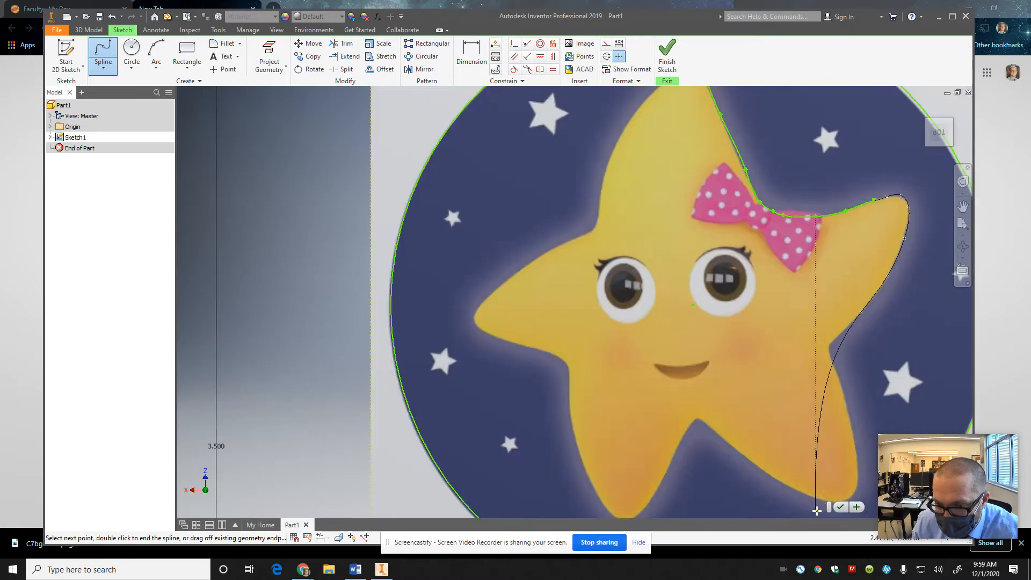
{"action": "left_click", "coordinate": [830, 345]}
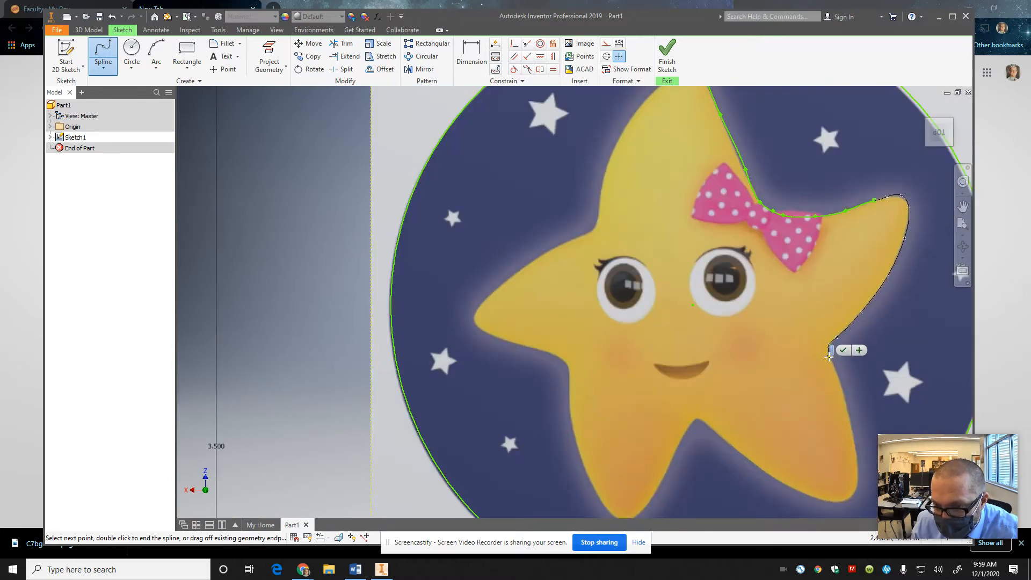
{"action": "left_click", "coordinate": [828, 355]}
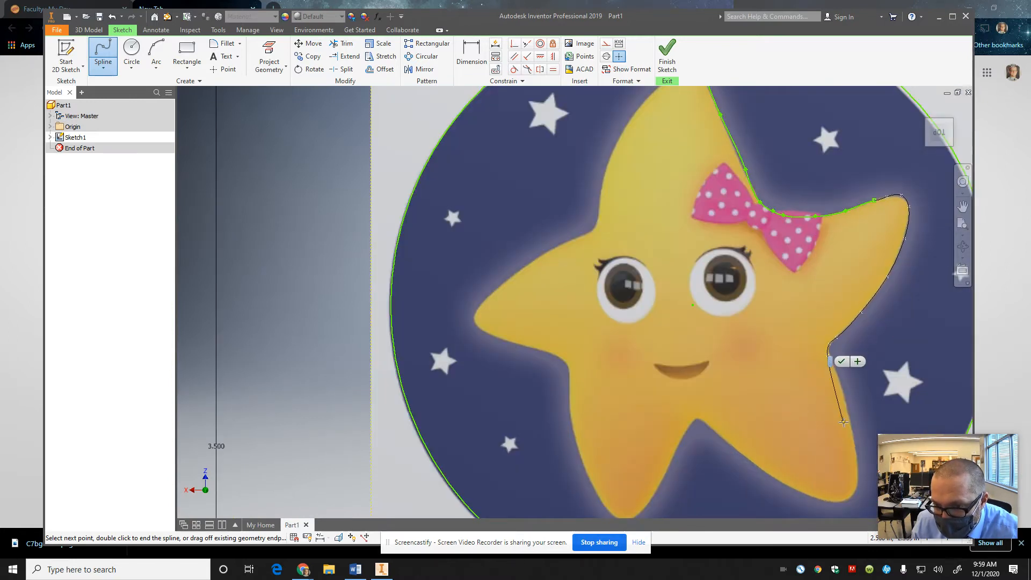
- Trace the spline down the lower-right arm's outer edge and around its rounded tip
{"action": "left_click", "coordinate": [841, 386]}
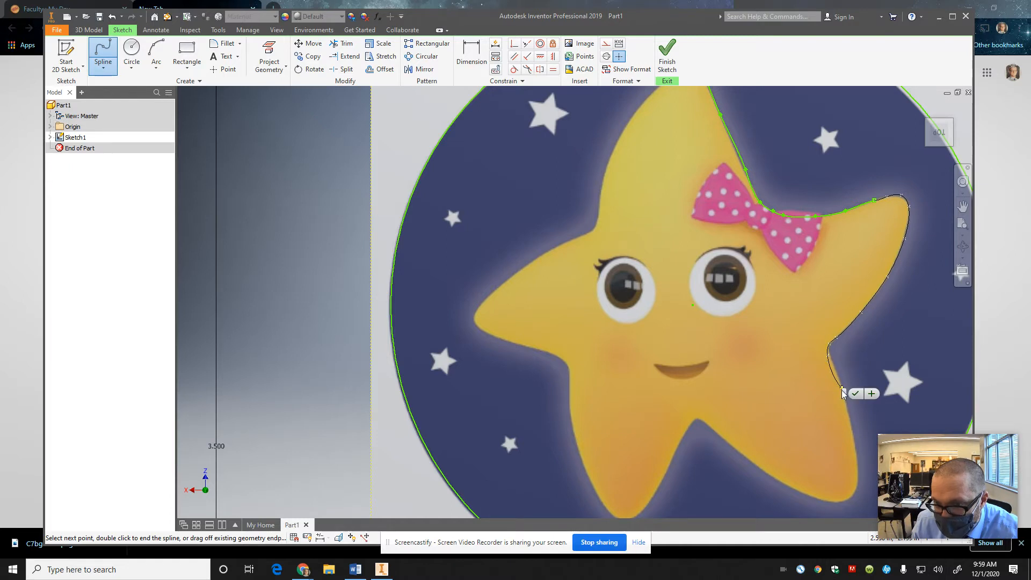
{"action": "left_click", "coordinate": [856, 451]}
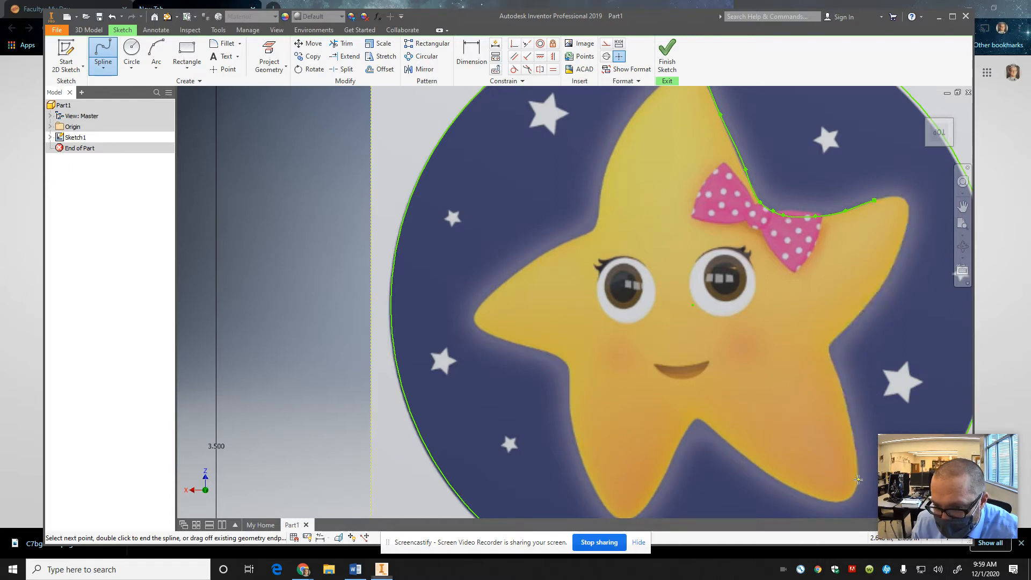
{"action": "left_click", "coordinate": [853, 496]}
{"action": "left_click", "coordinate": [845, 501]}
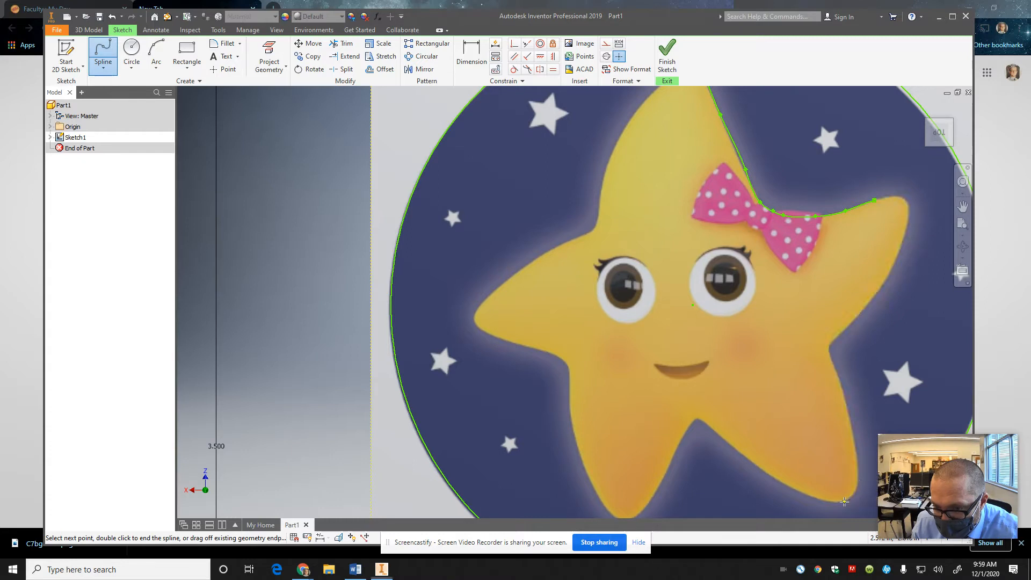
{"action": "left_click", "coordinate": [832, 501]}
{"action": "left_click", "coordinate": [812, 495]}
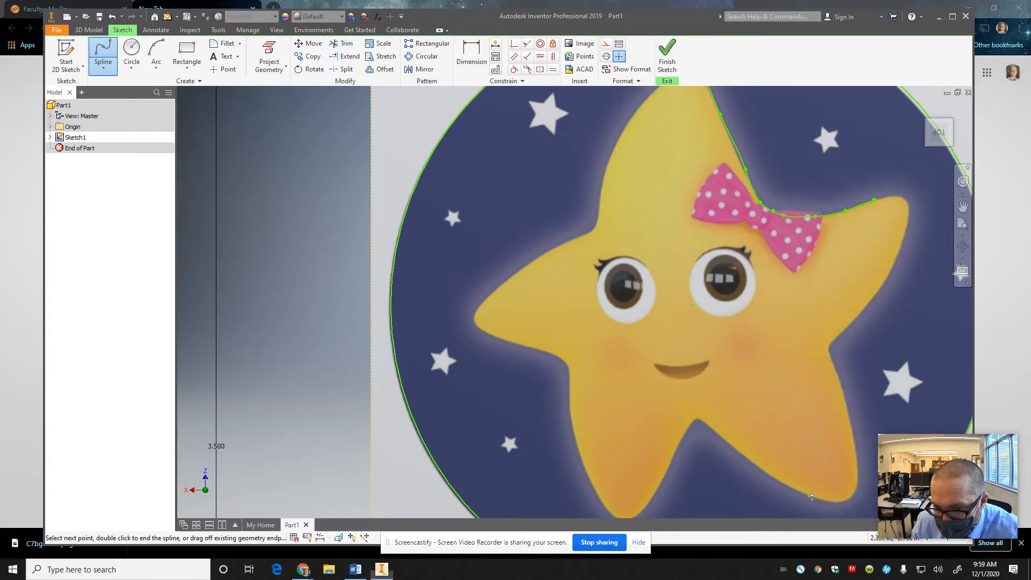
- Continue the spline up the lower-right arm's inner edge and over the inner corner between the two lower arms
{"action": "left_click", "coordinate": [749, 461]}
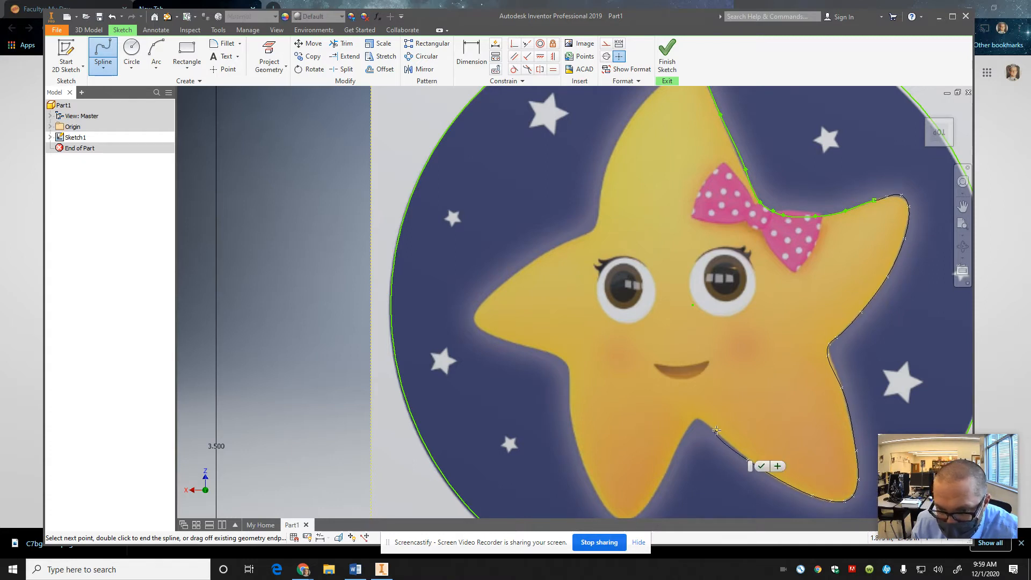
{"action": "left_click", "coordinate": [716, 429]}
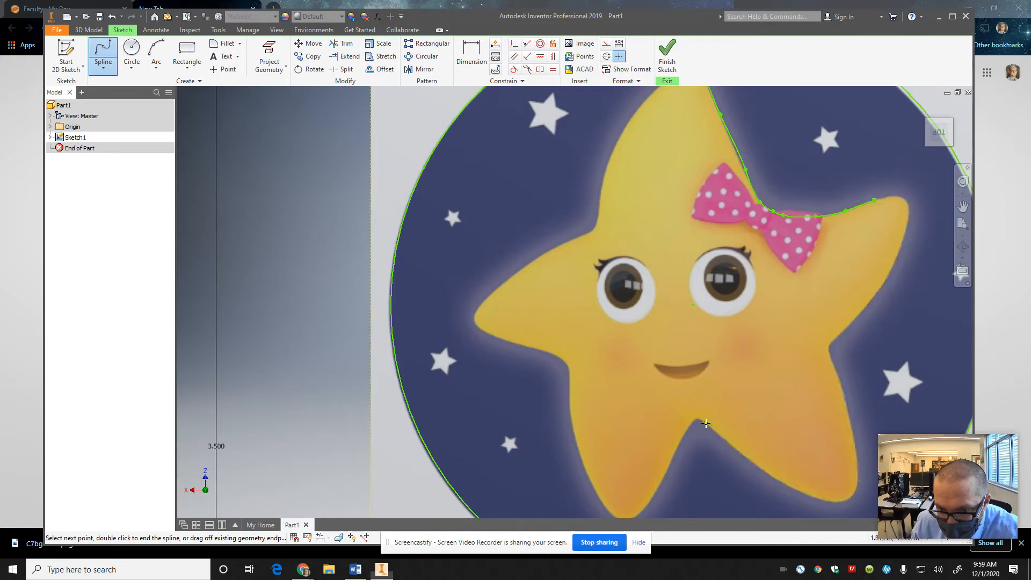
{"action": "left_click", "coordinate": [698, 418]}
{"action": "left_click", "coordinate": [694, 420]}
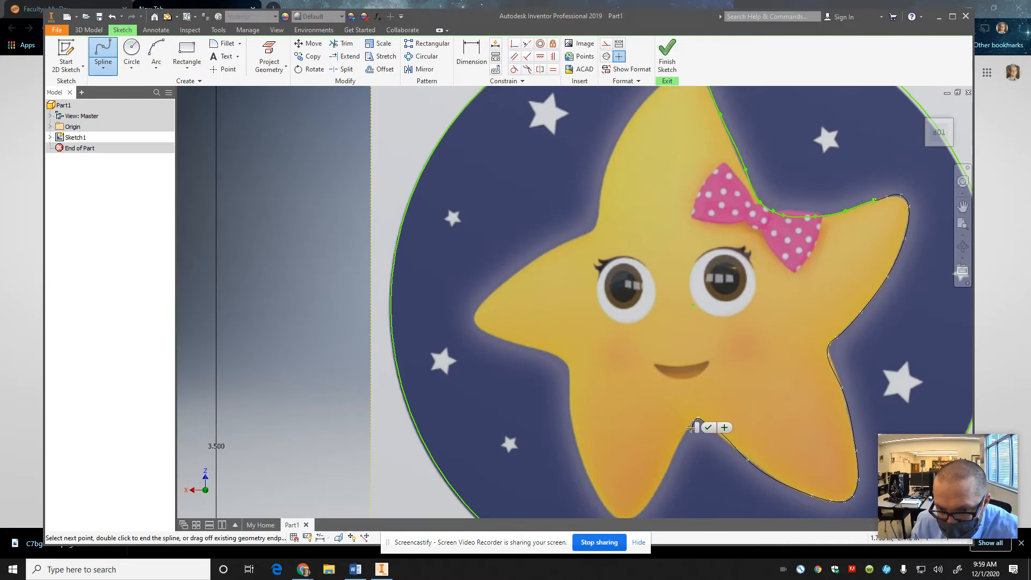
{"action": "left_click", "coordinate": [686, 431]}
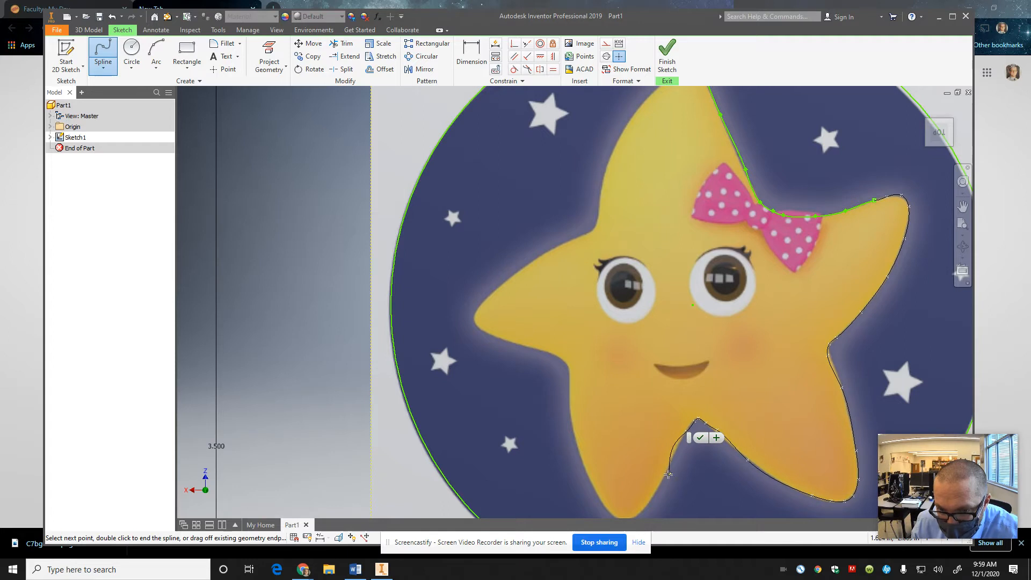
- Trace the spline down the lower-left arm's inner edge, around its tip and up its outer edge
{"action": "left_click", "coordinate": [666, 474]}
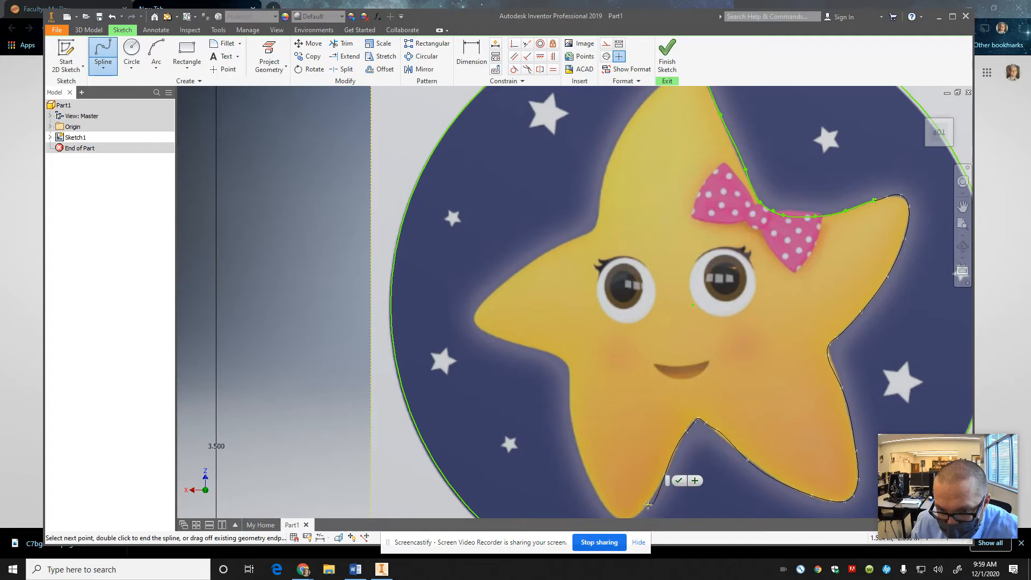
{"action": "left_click", "coordinate": [648, 505]}
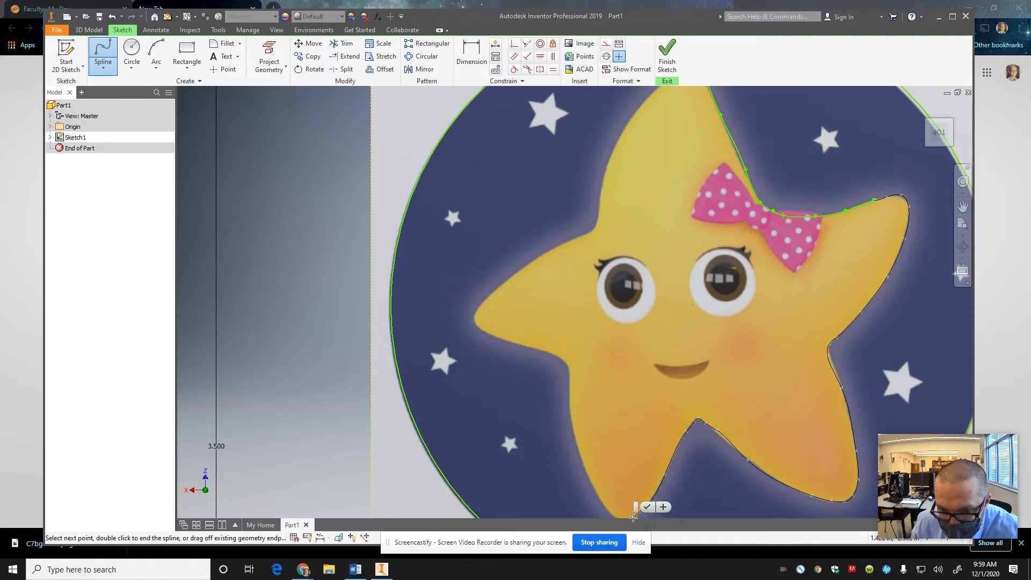
{"action": "middle_click_drag", "start_coordinate": [651, 435], "coordinate": [662, 359]}
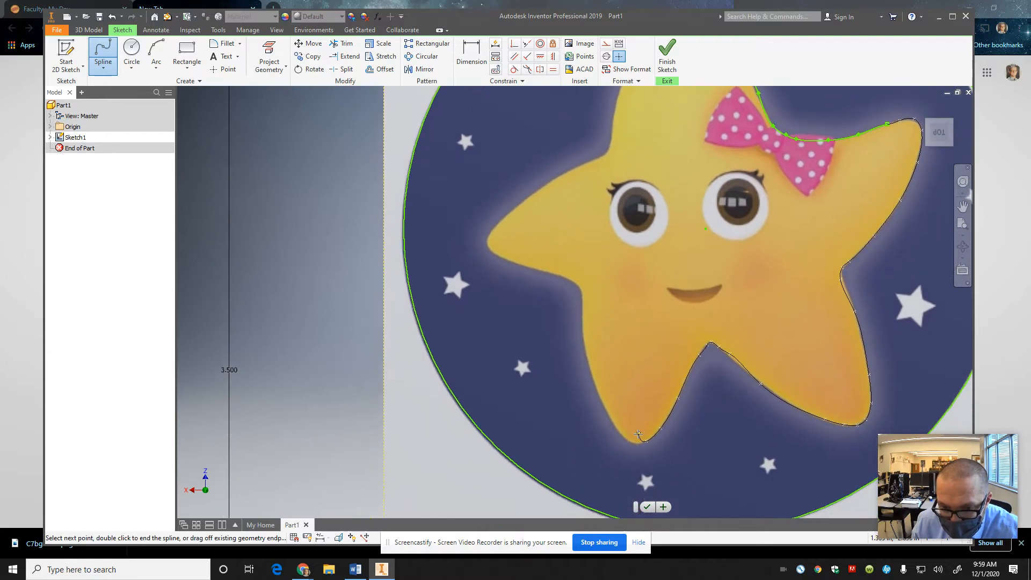
{"action": "left_click", "coordinate": [636, 445]}
{"action": "left_click", "coordinate": [620, 433]}
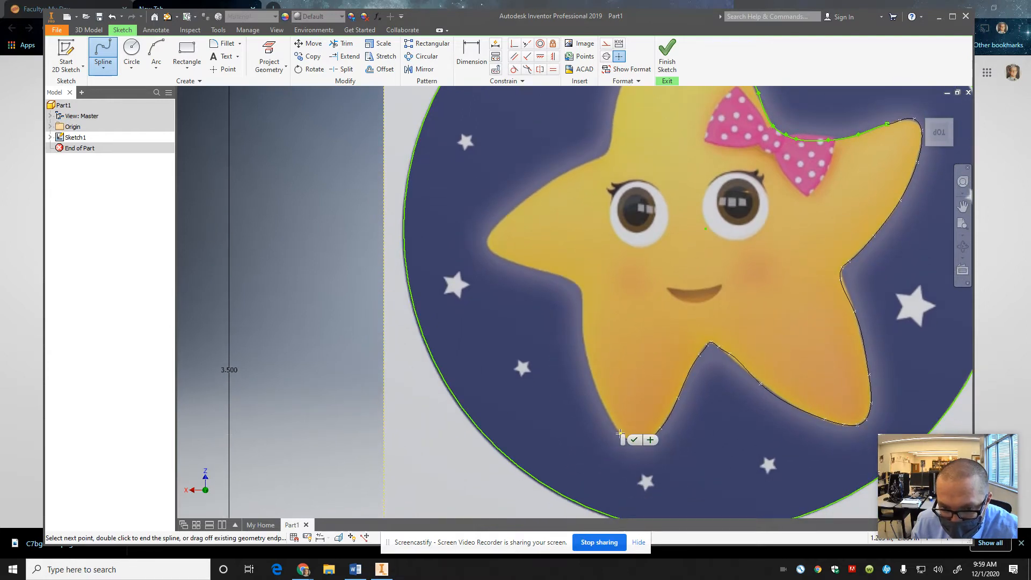
{"action": "left_click", "coordinate": [600, 398]}
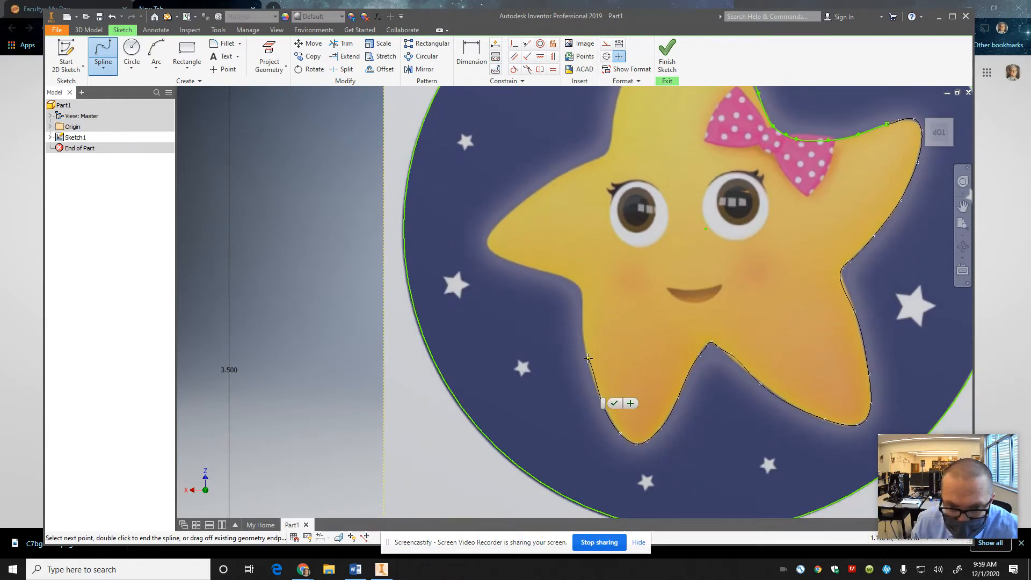
{"action": "left_click", "coordinate": [588, 358]}
{"action": "left_click", "coordinate": [580, 317]}
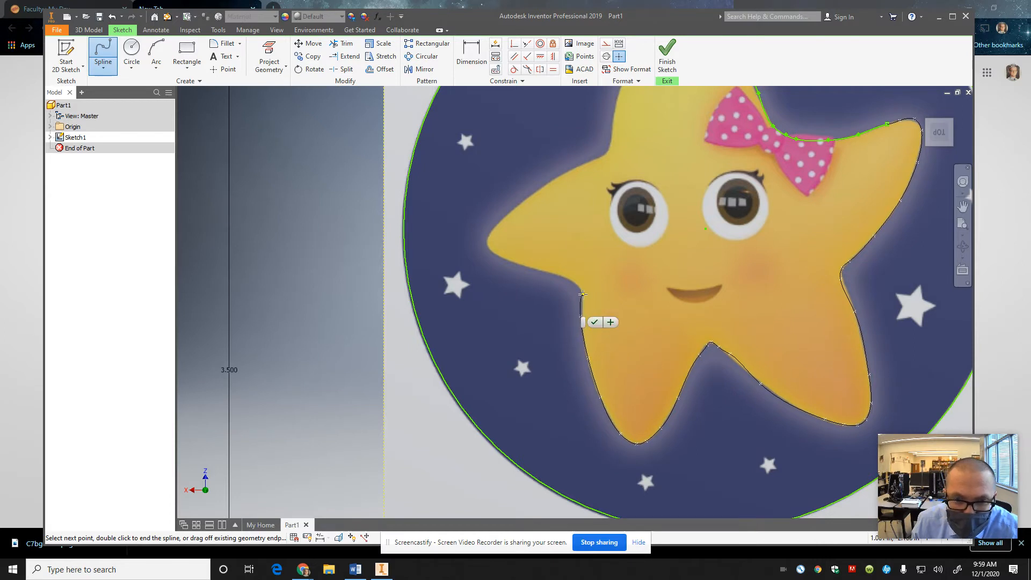
- Carry the spline around the inner corner and along the left arm's lower edge, ending it just before the arm's tip
{"action": "left_click", "coordinate": [582, 294]}
{"action": "left_click", "coordinate": [577, 283]}
{"action": "left_click", "coordinate": [568, 276]}
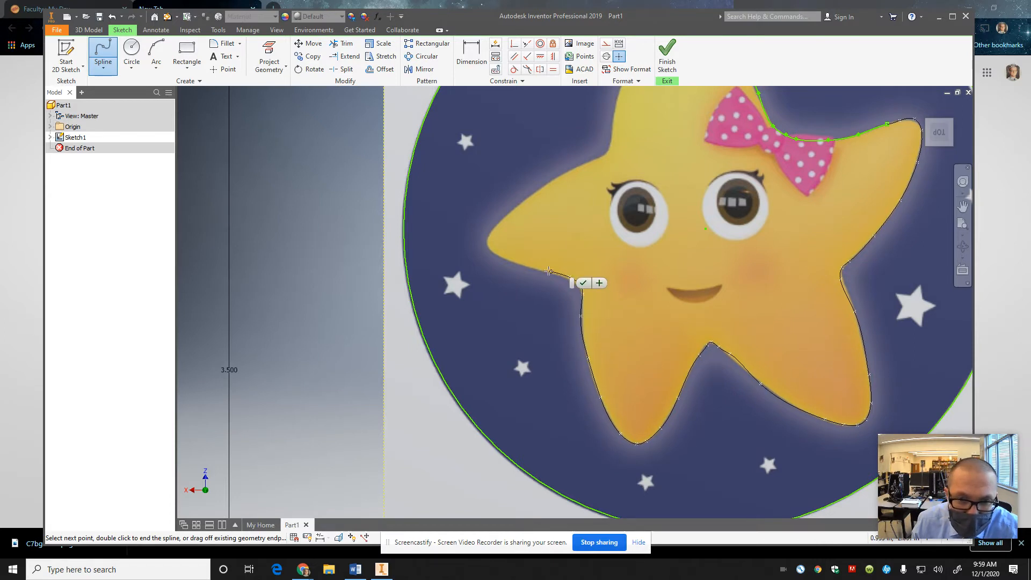
{"action": "left_click", "coordinate": [529, 267]}
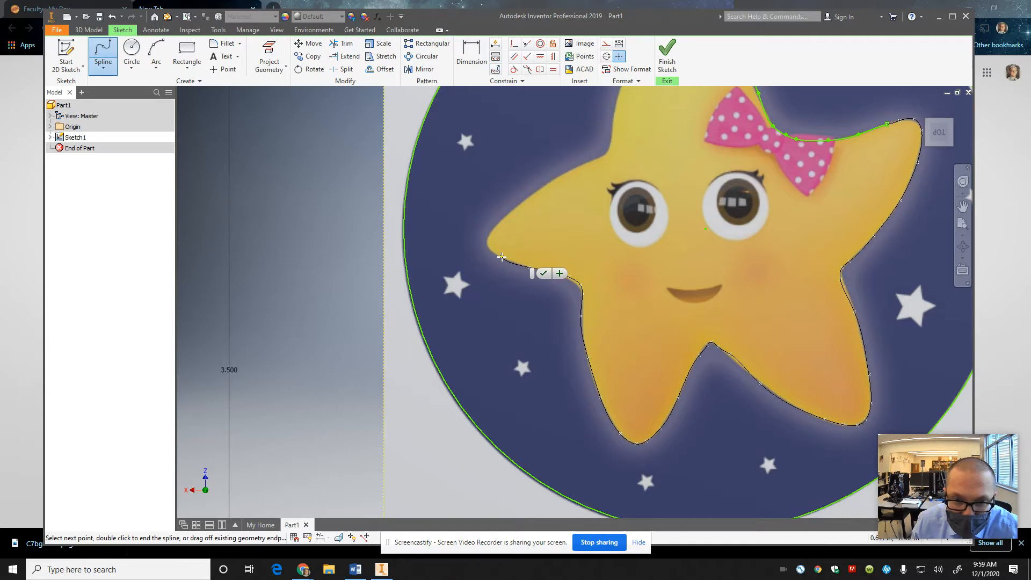
{"action": "double_click", "coordinate": [500, 257]}
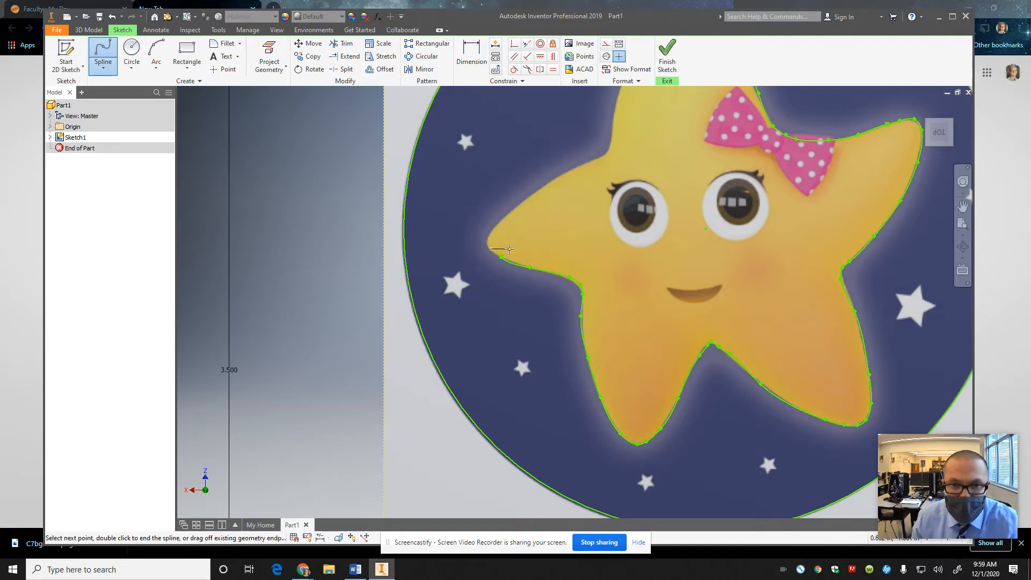
- End the spline and nudge its points along the upper-right arm's top edge to fit the star's outline
{"action": "key", "text": "Escape"}
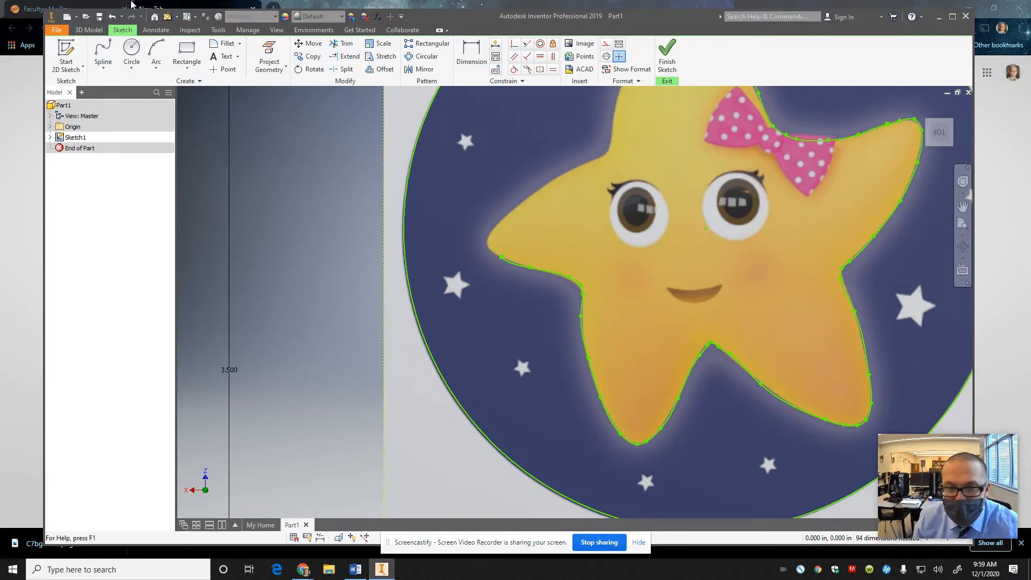
{"action": "scroll", "coordinate": [894, 120], "scroll_direction": "up", "scroll_amount": 5}
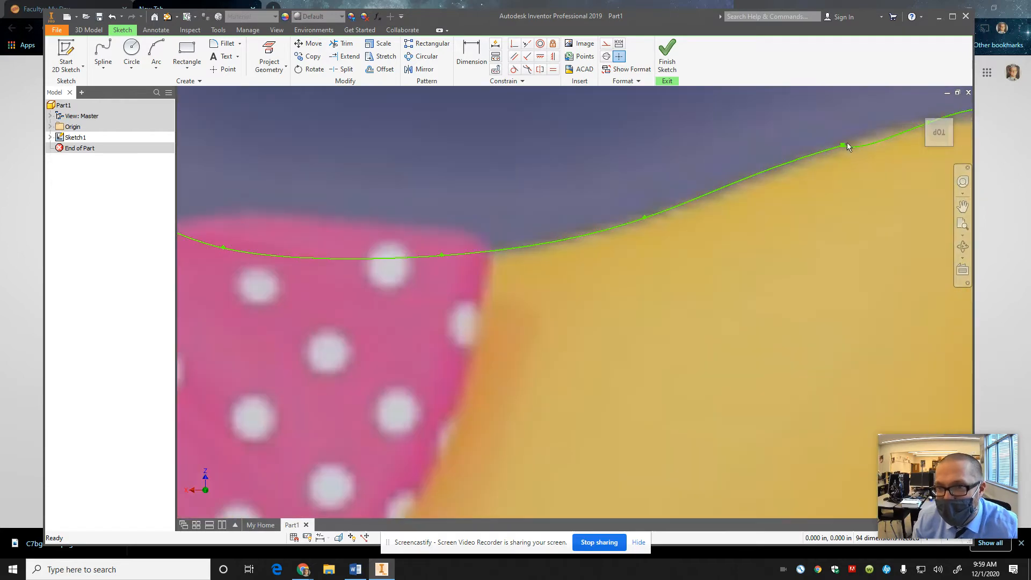
{"action": "left_click", "coordinate": [860, 147]}
{"action": "scroll", "coordinate": [866, 145], "scroll_direction": "down", "scroll_amount": 4}
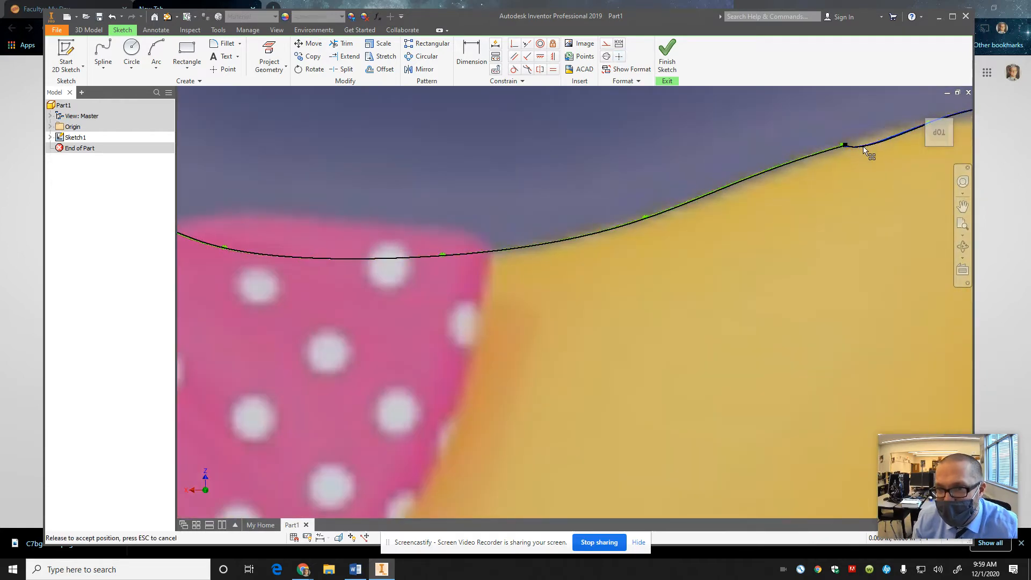
{"action": "scroll", "coordinate": [884, 161], "scroll_direction": "down", "scroll_amount": 6}
{"action": "scroll", "coordinate": [870, 142], "scroll_direction": "up", "scroll_amount": 7}
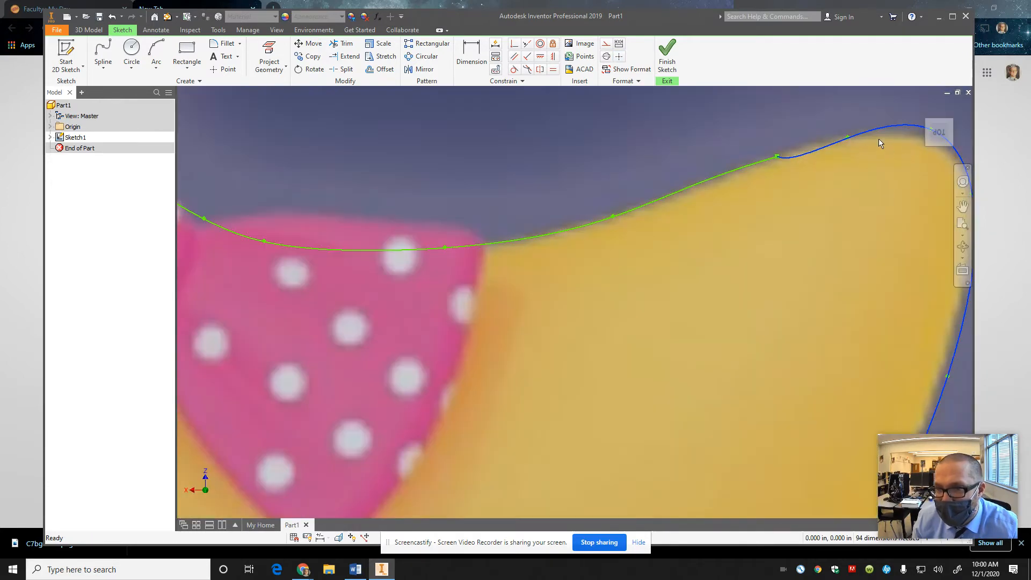
{"action": "left_click_drag", "start_coordinate": [848, 140], "coordinate": [809, 145]}
{"action": "scroll", "coordinate": [824, 314], "scroll_direction": "down", "scroll_amount": 10}
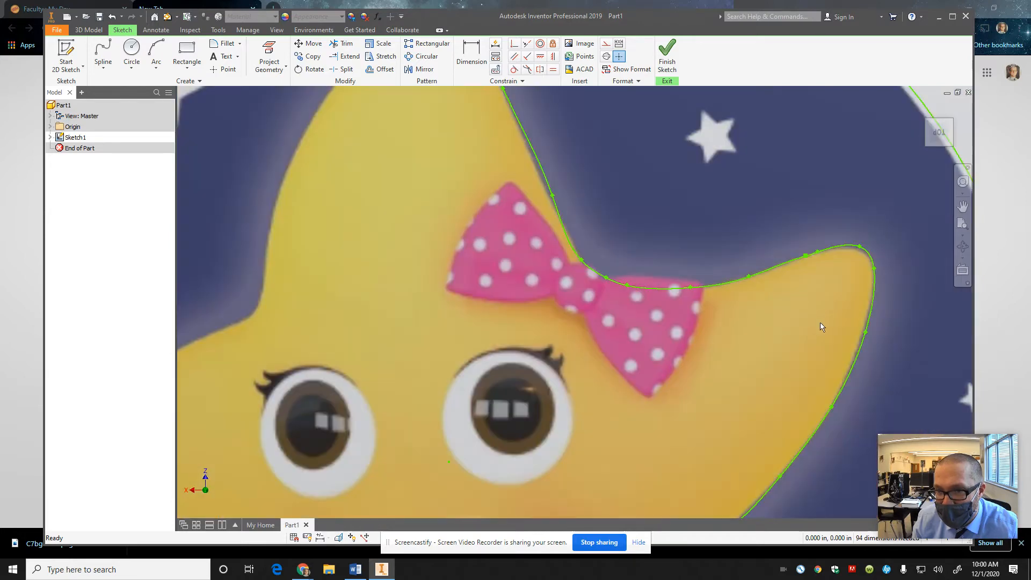
- Reposition the spline points around the inner corner between the two lower arms to follow the star's edge
{"action": "scroll", "coordinate": [733, 507], "scroll_direction": "up", "scroll_amount": 5}
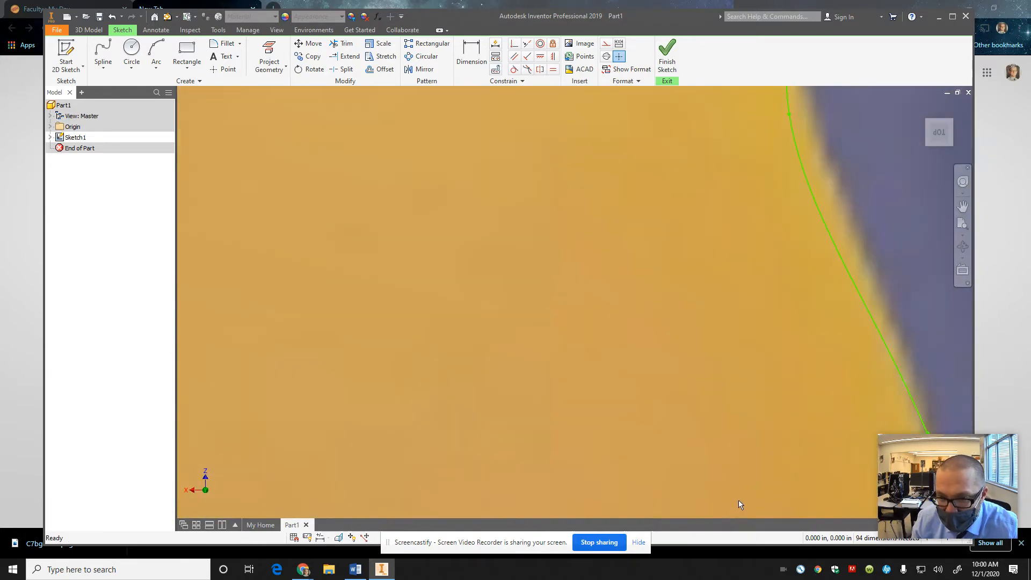
{"action": "scroll", "coordinate": [738, 500], "scroll_direction": "down", "scroll_amount": 3}
{"action": "scroll", "coordinate": [752, 486], "scroll_direction": "down", "scroll_amount": 3}
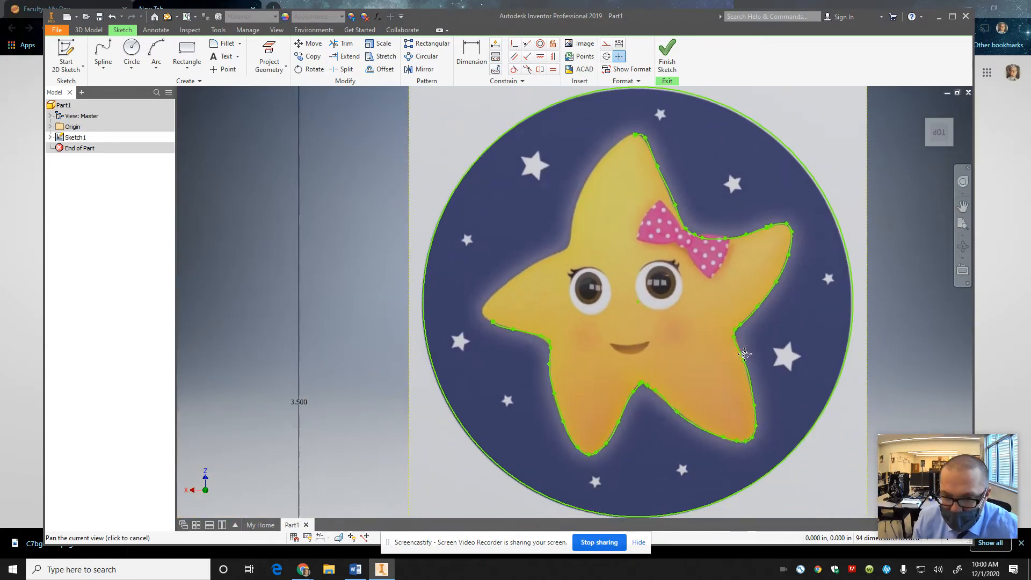
{"action": "scroll", "coordinate": [729, 433], "scroll_direction": "up", "scroll_amount": 6}
{"action": "scroll", "coordinate": [729, 432], "scroll_direction": "down", "scroll_amount": 5}
{"action": "scroll", "coordinate": [617, 433], "scroll_direction": "up", "scroll_amount": 7}
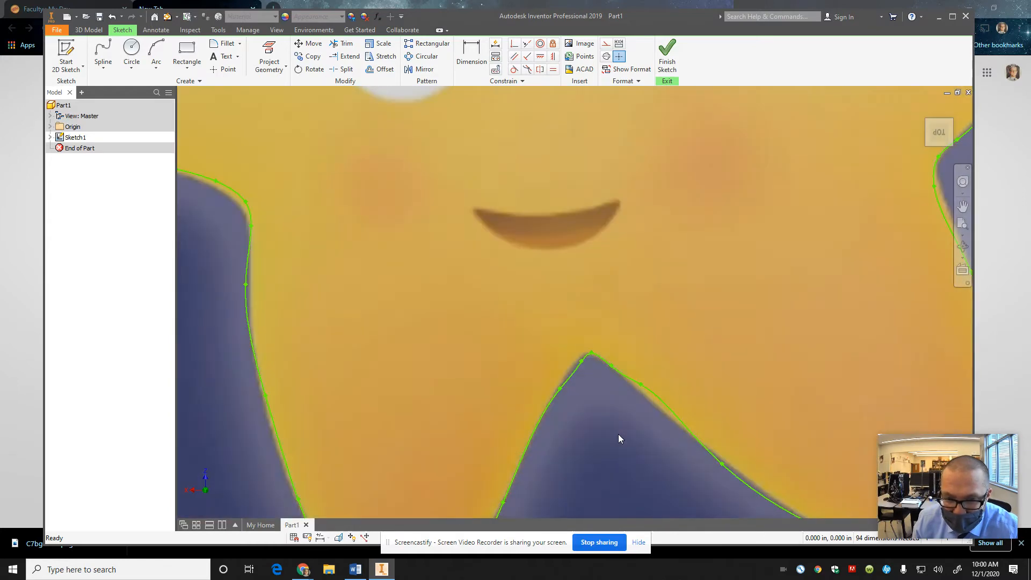
{"action": "left_click_drag", "start_coordinate": [662, 342], "coordinate": [671, 361]}
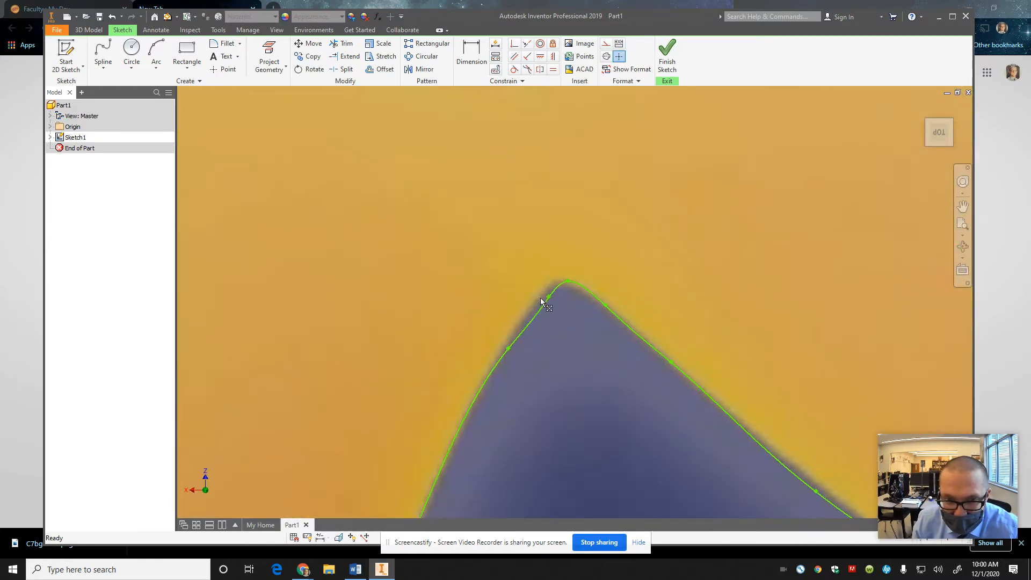
{"action": "left_click_drag", "start_coordinate": [548, 297], "coordinate": [537, 304]}
{"action": "scroll", "coordinate": [713, 475], "scroll_direction": "down", "scroll_amount": 5}
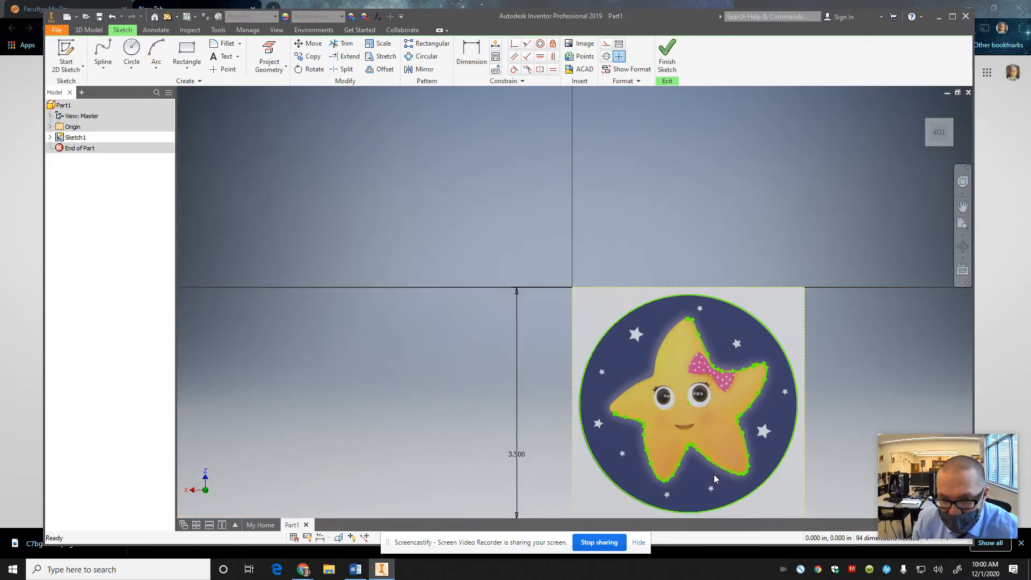
{"action": "scroll", "coordinate": [714, 474], "scroll_direction": "up", "scroll_amount": 7}
{"action": "left_click_drag", "start_coordinate": [674, 371], "coordinate": [676, 374]}
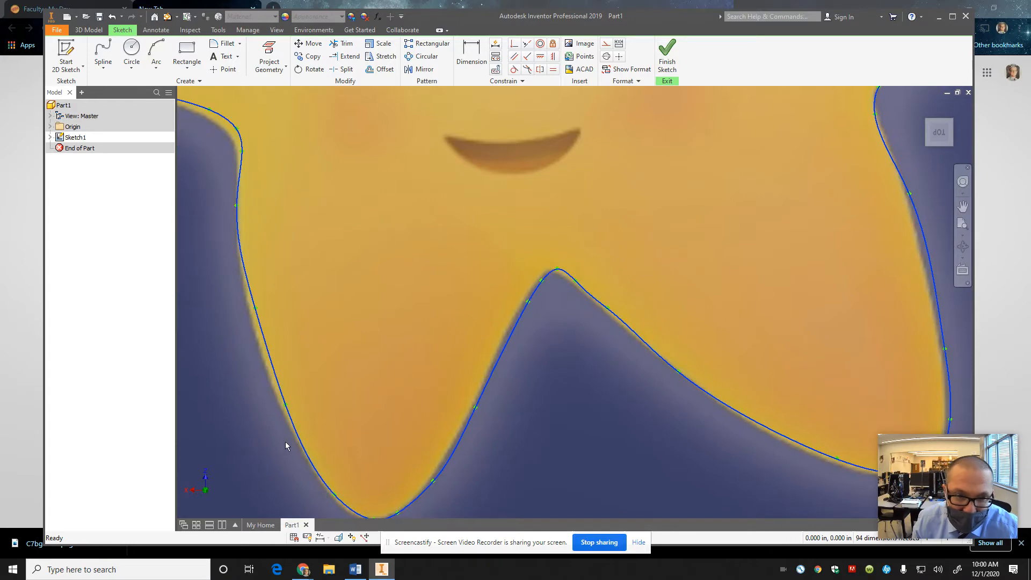
- Move the spline's open end near the left arm's tip onto the star's edge
{"action": "scroll", "coordinate": [279, 432], "scroll_direction": "down", "scroll_amount": 5}
{"action": "scroll", "coordinate": [221, 355], "scroll_direction": "up", "scroll_amount": 6}
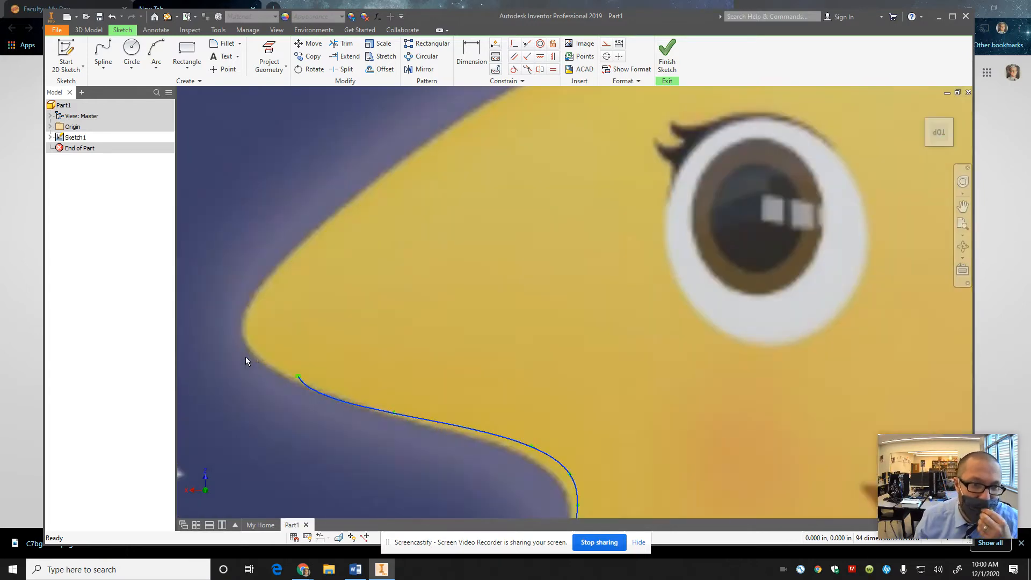
{"action": "left_click_drag", "start_coordinate": [299, 376], "coordinate": [291, 379]}
- Start a new spline at that open end, tracing around the left arm's tip and along its upper edge
{"action": "left_click", "coordinate": [103, 54]}
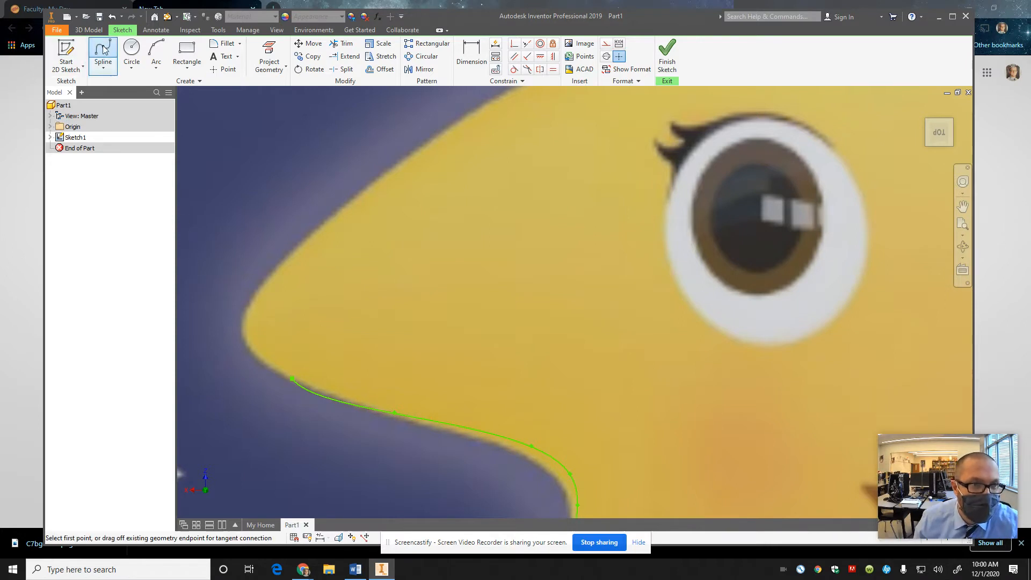
{"action": "left_click", "coordinate": [292, 379]}
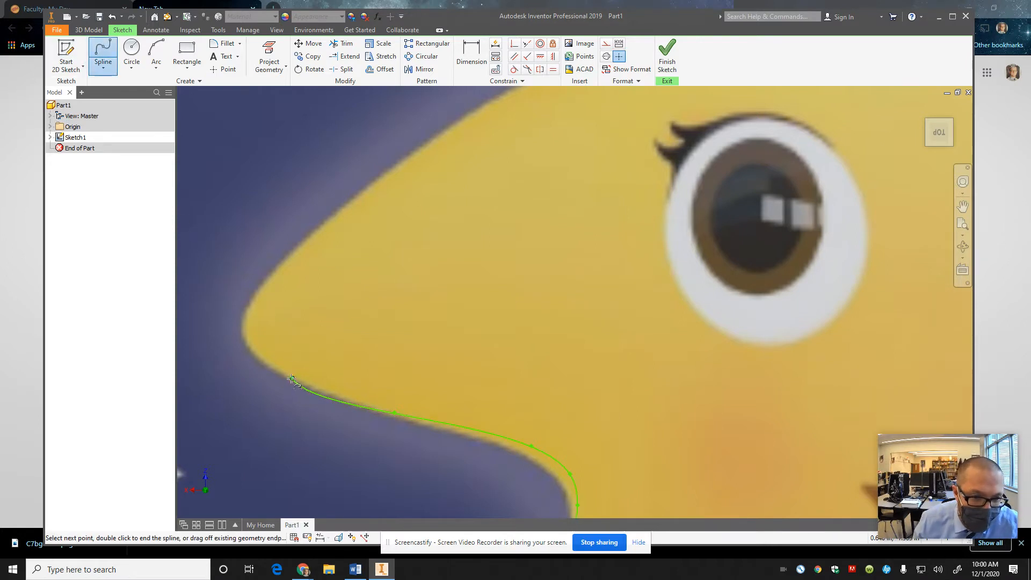
{"action": "left_click", "coordinate": [250, 350]}
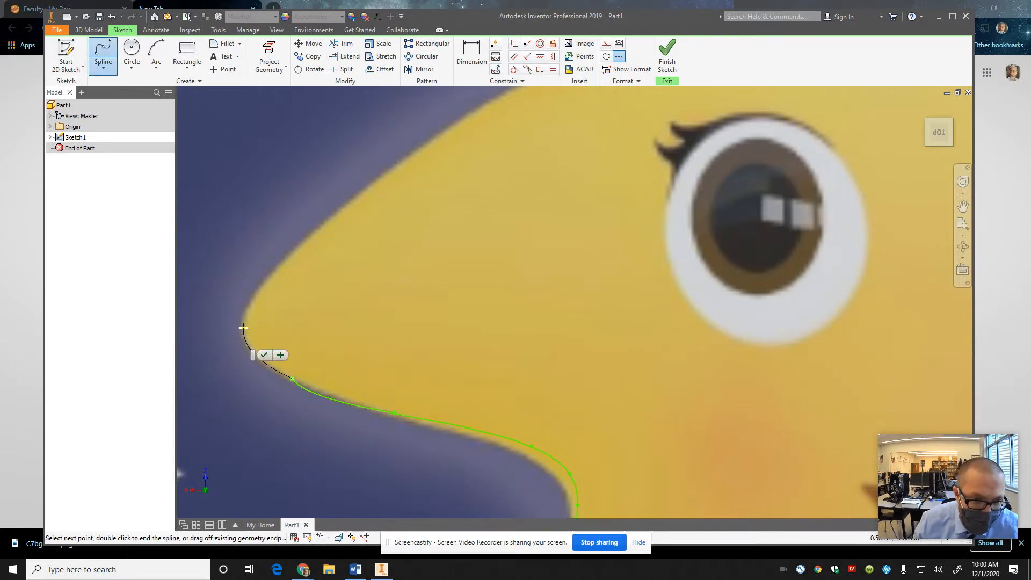
{"action": "left_click", "coordinate": [243, 322]}
{"action": "left_click", "coordinate": [348, 206]}
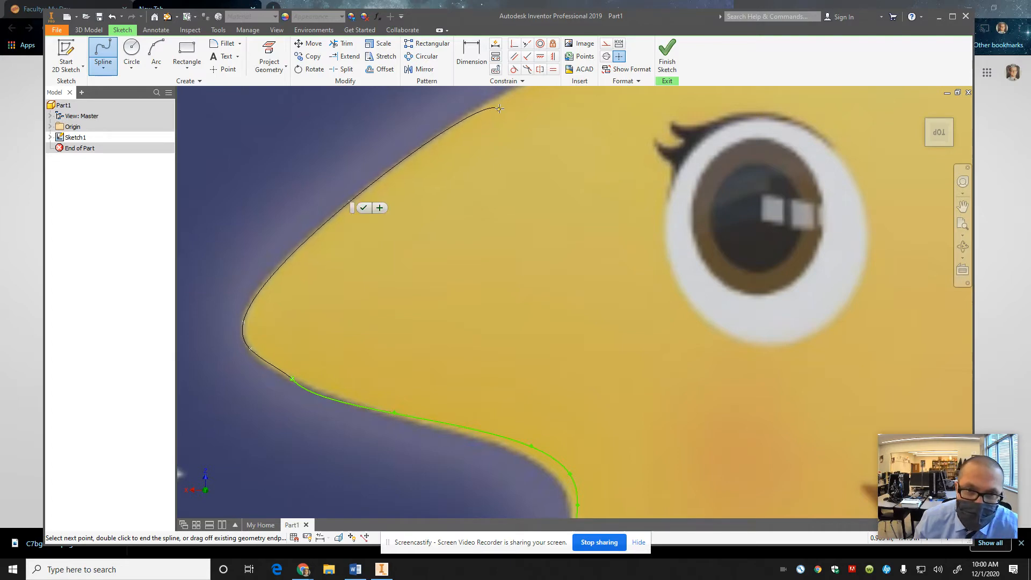
{"action": "left_click", "coordinate": [510, 96]}
- Continue the spline along the left arm's upper edge and around the inner corner into the top arm
{"action": "scroll", "coordinate": [799, 131], "scroll_direction": "down", "scroll_amount": 5}
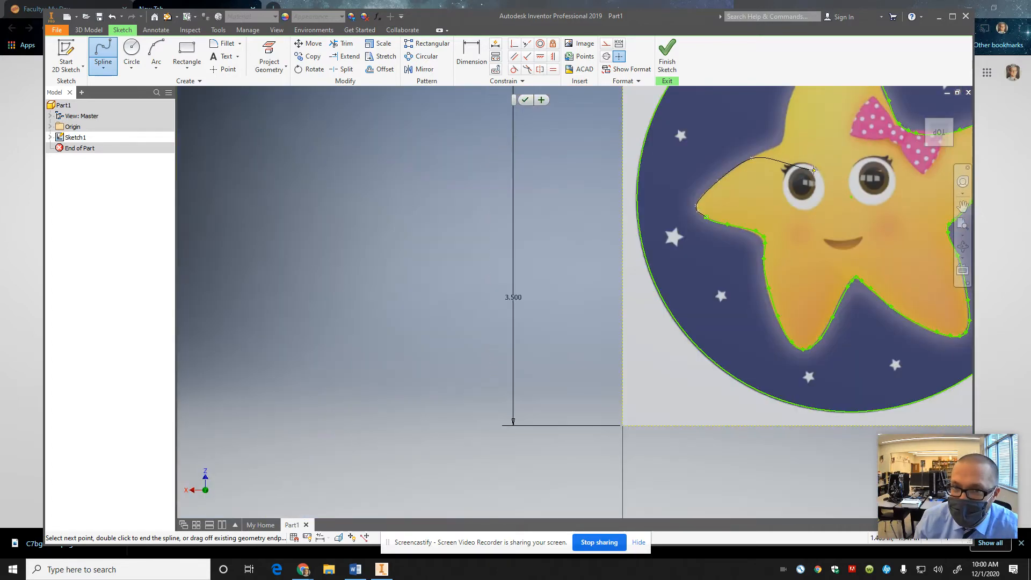
{"action": "scroll", "coordinate": [707, 180], "scroll_direction": "up", "scroll_amount": 5}
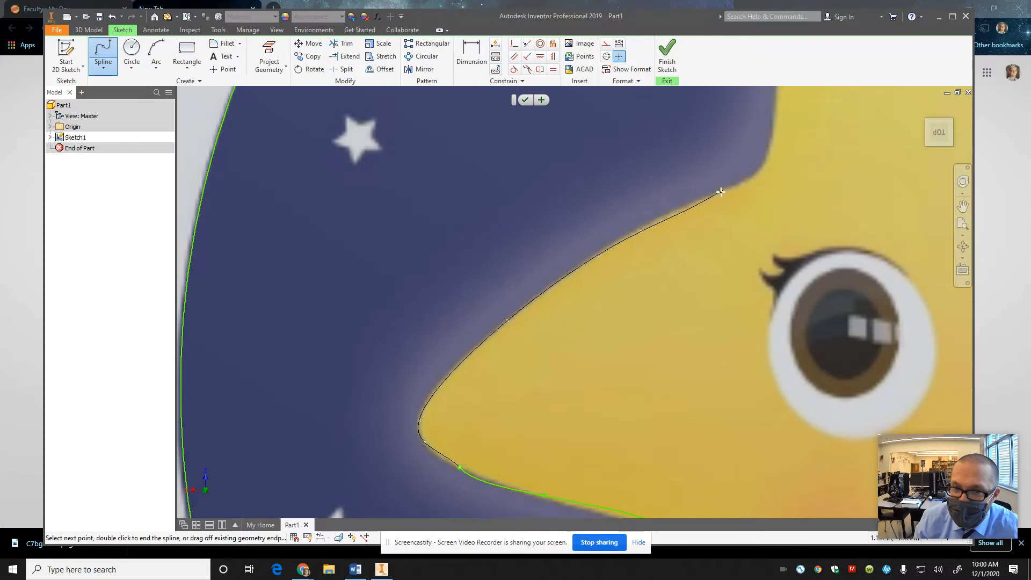
{"action": "left_click", "coordinate": [722, 191]}
{"action": "left_click", "coordinate": [756, 175]}
{"action": "left_click", "coordinate": [778, 132]}
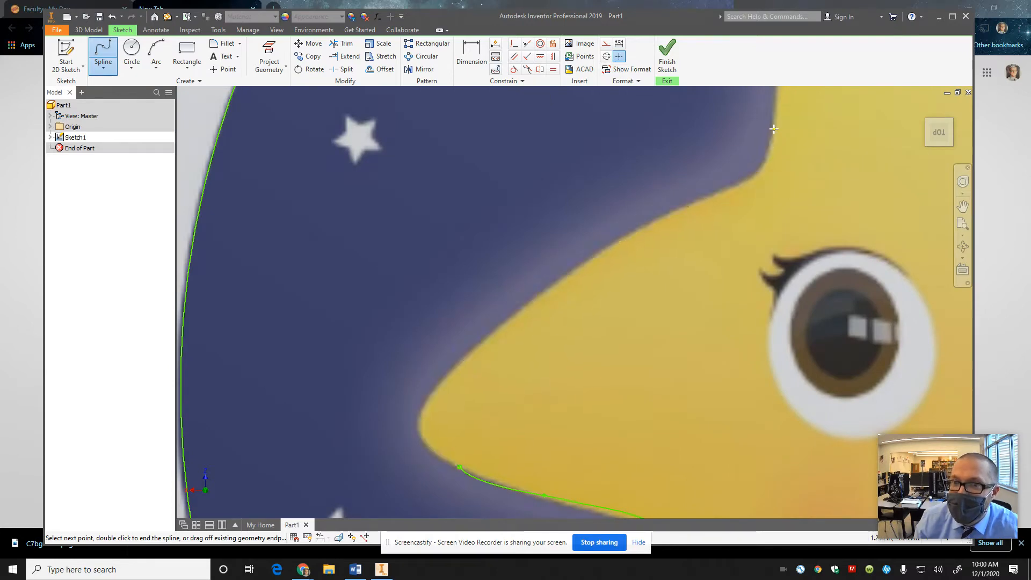
- Trace the spline up the top arm's left edge and finish it on the first spline's start at the tip
{"action": "scroll", "coordinate": [779, 131], "scroll_direction": "down", "scroll_amount": 5}
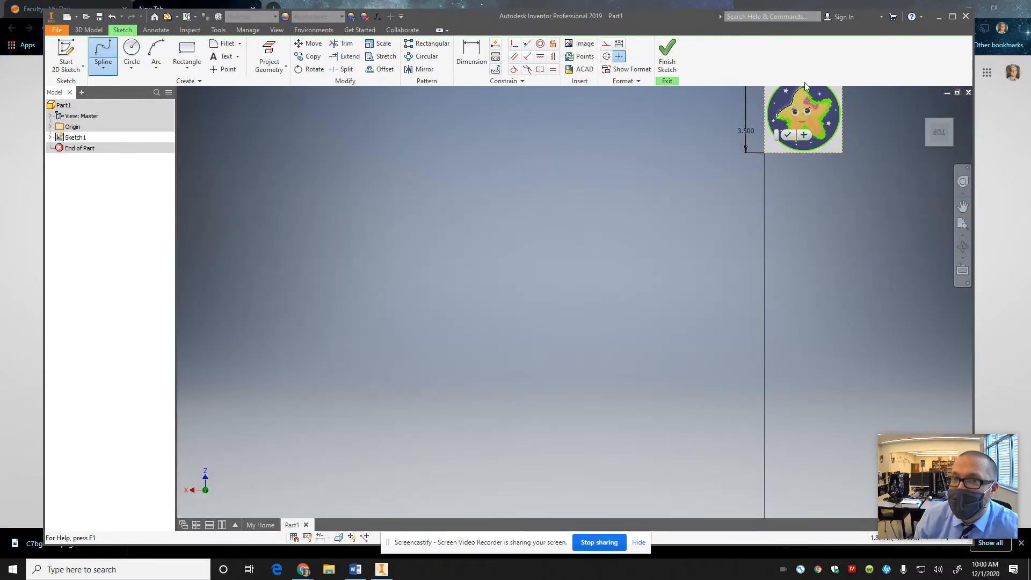
{"action": "scroll", "coordinate": [798, 98], "scroll_direction": "up", "scroll_amount": 5}
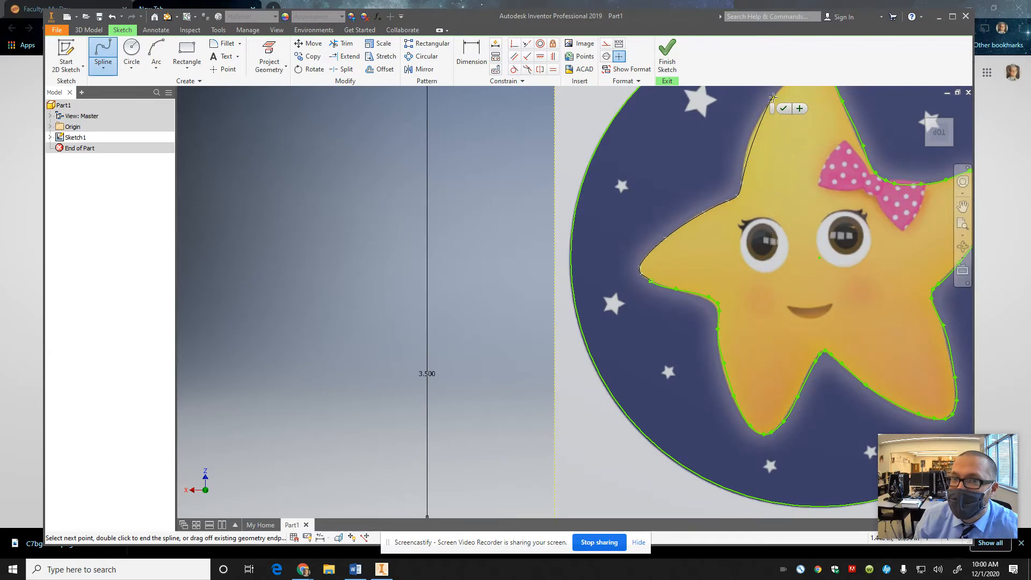
{"action": "mouse_move", "coordinate": [859, 171]}
{"action": "middle_mouse_down"}
{"action": "mouse_move", "coordinate": [843, 246]}
{"action": "mouse_move", "coordinate": [737, 503]}
{"action": "middle_mouse_up"}
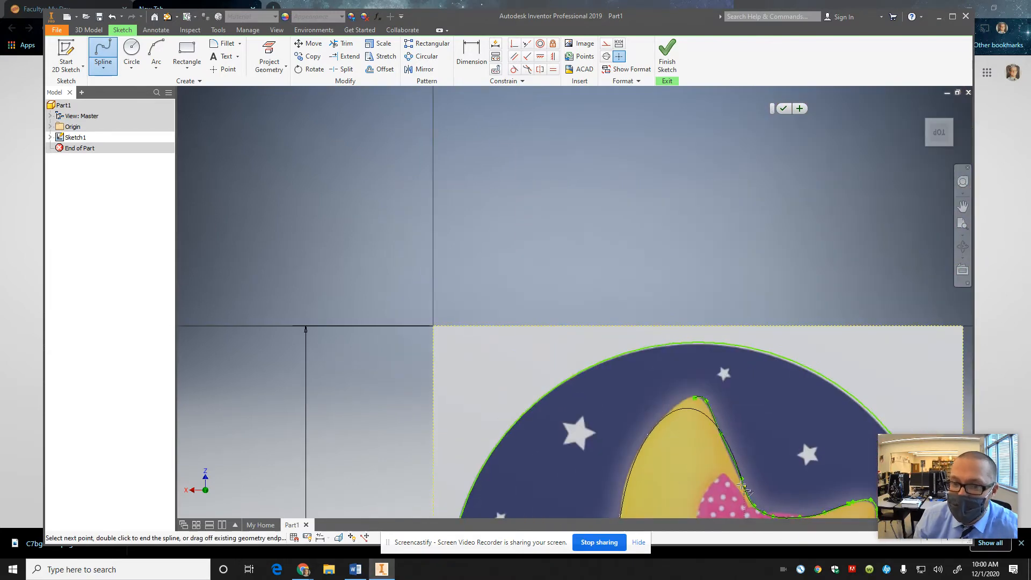
{"action": "left_click", "coordinate": [692, 399]}
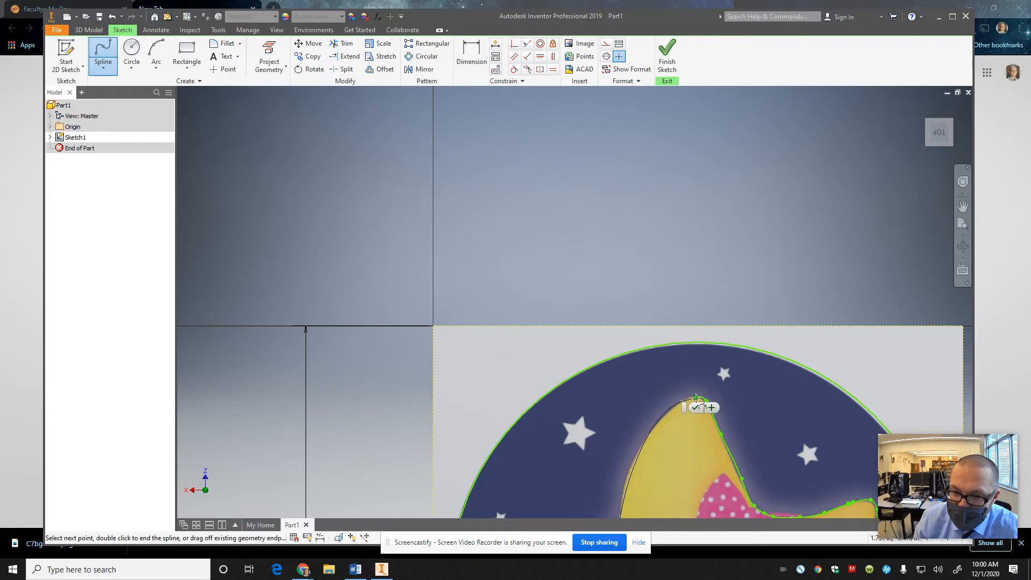
{"action": "left_click", "coordinate": [696, 397]}
{"action": "left_click", "coordinate": [710, 405]}
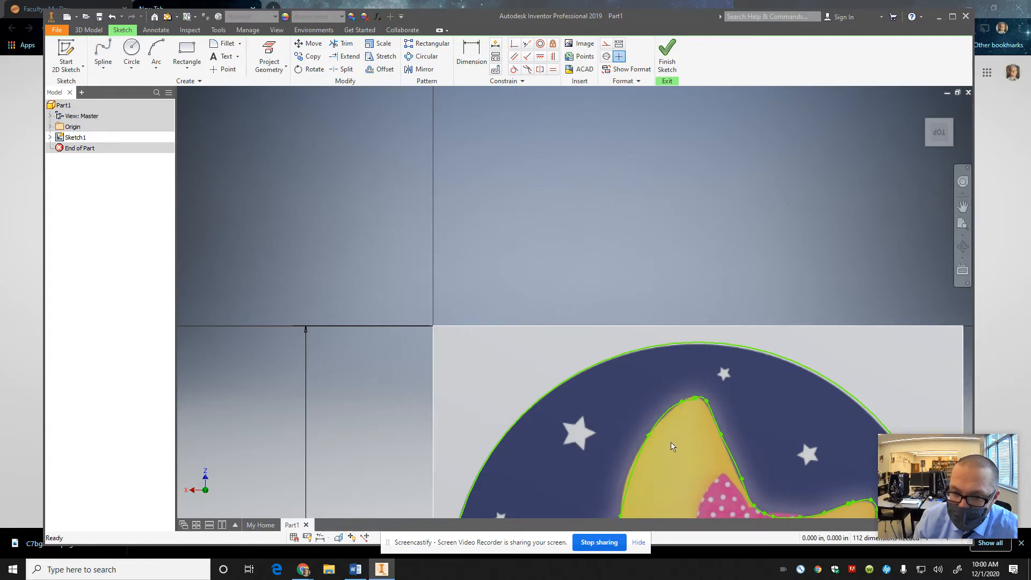
- Shift the spline points at the top arm's tip so the curve follows the rounded yellow edge more closely
{"action": "scroll", "coordinate": [671, 447], "scroll_direction": "down", "scroll_amount": 2}
{"action": "scroll", "coordinate": [698, 434], "scroll_direction": "up", "scroll_amount": 5}
{"action": "scroll", "coordinate": [707, 466], "scroll_direction": "down", "scroll_amount": 3}
{"action": "scroll", "coordinate": [711, 475], "scroll_direction": "up", "scroll_amount": 3}
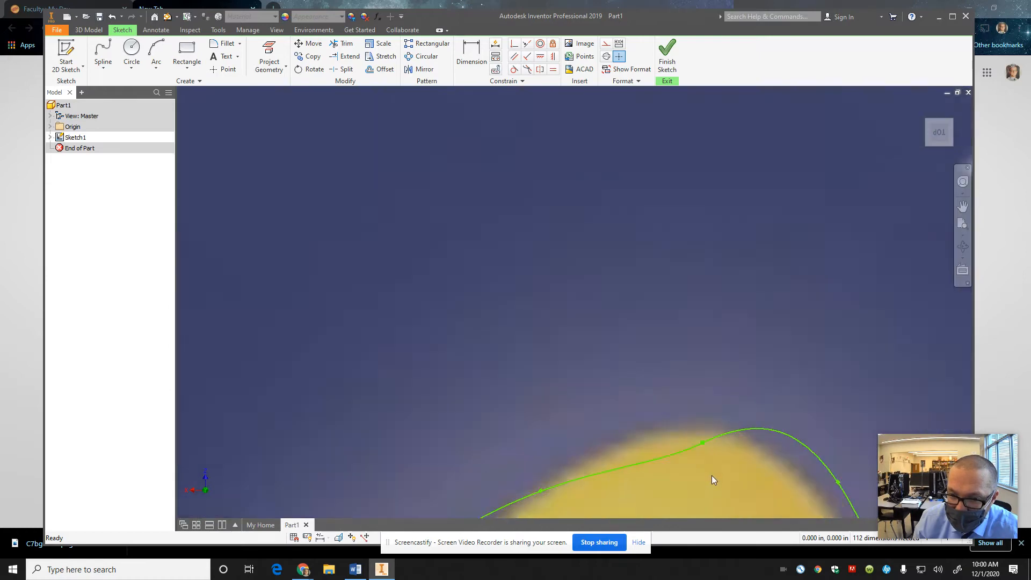
{"action": "scroll", "coordinate": [711, 475], "scroll_direction": "up", "scroll_amount": 2}
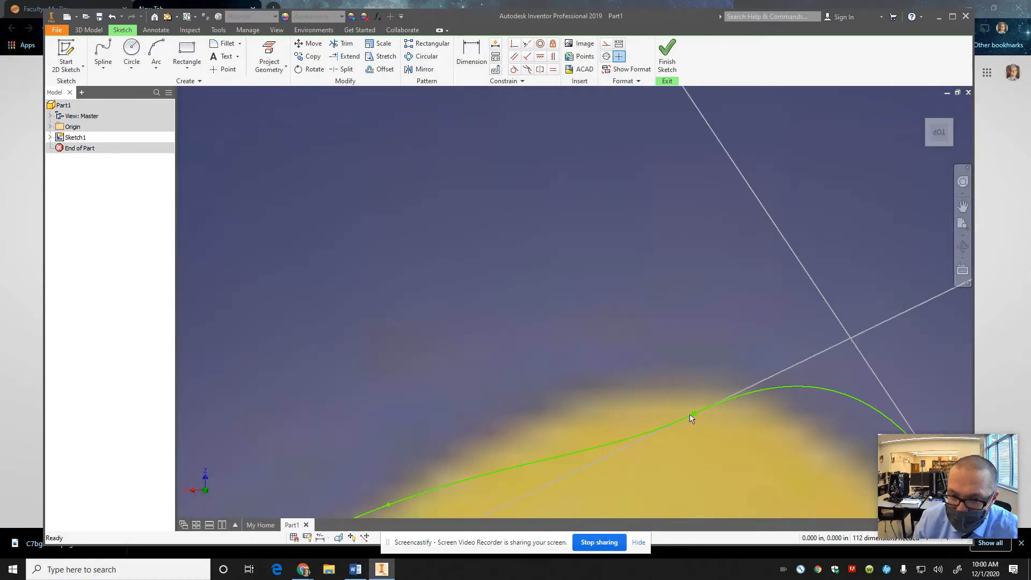
{"action": "left_click_drag", "start_coordinate": [689, 420], "coordinate": [677, 418]}
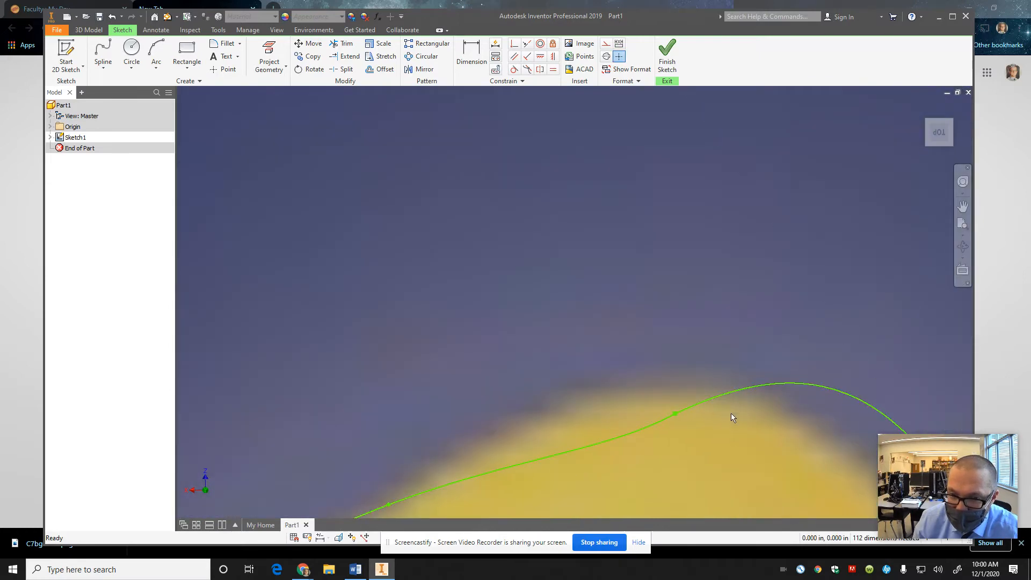
{"action": "scroll", "coordinate": [730, 418], "scroll_direction": "down", "scroll_amount": 4}
{"action": "scroll", "coordinate": [738, 344], "scroll_direction": "up", "scroll_amount": 3}
{"action": "left_click", "coordinate": [740, 334]}
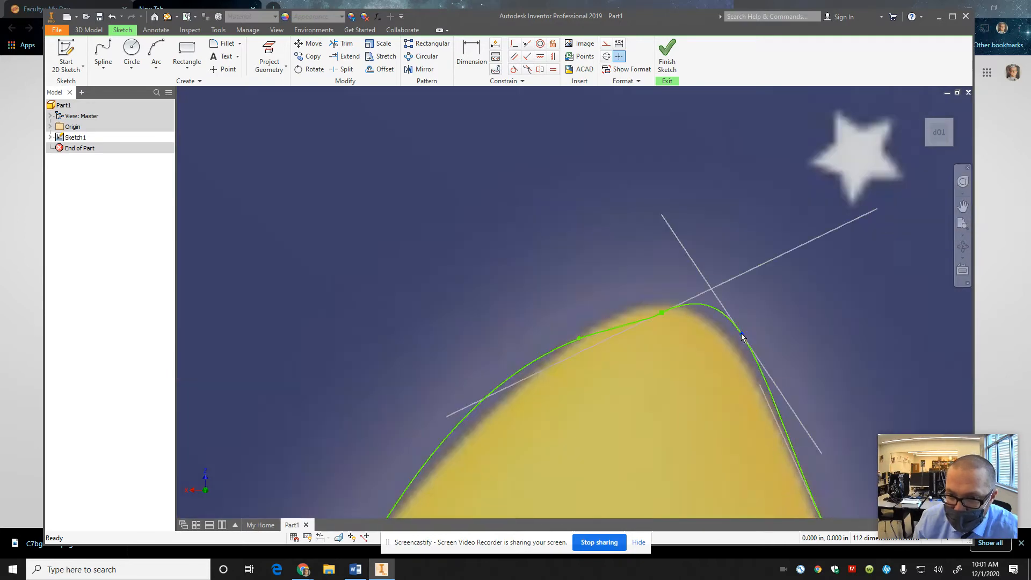
{"action": "left_click_drag", "start_coordinate": [741, 333], "coordinate": [731, 338]}
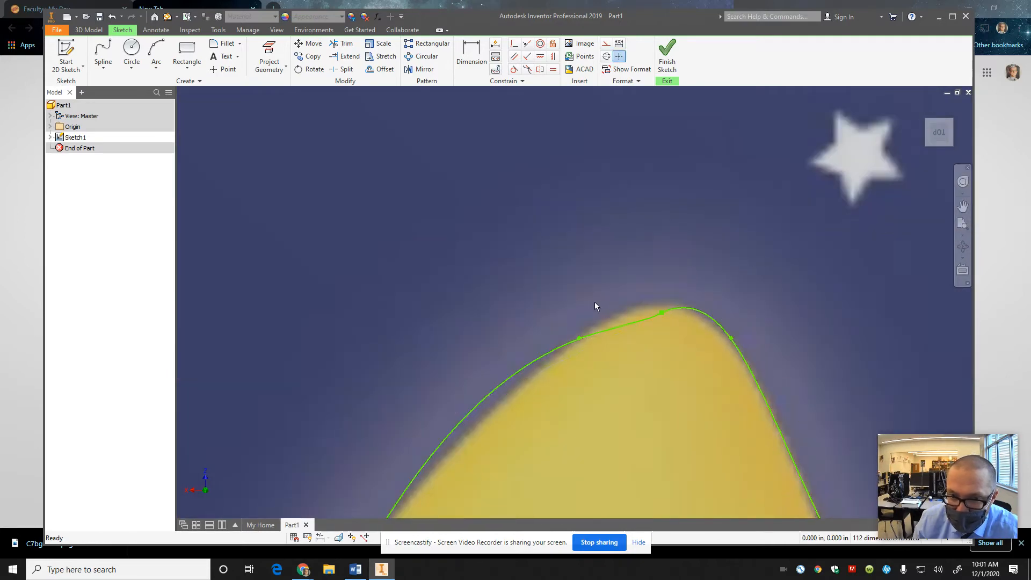
{"action": "right_click", "coordinate": [644, 325]}
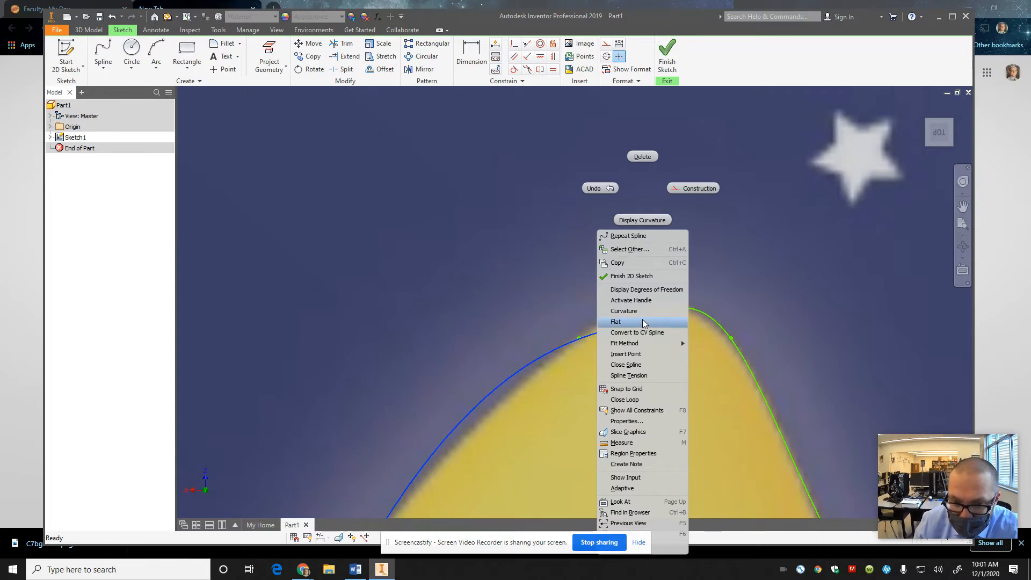
{"action": "left_click", "coordinate": [644, 322]}
{"action": "left_click", "coordinate": [662, 313]}
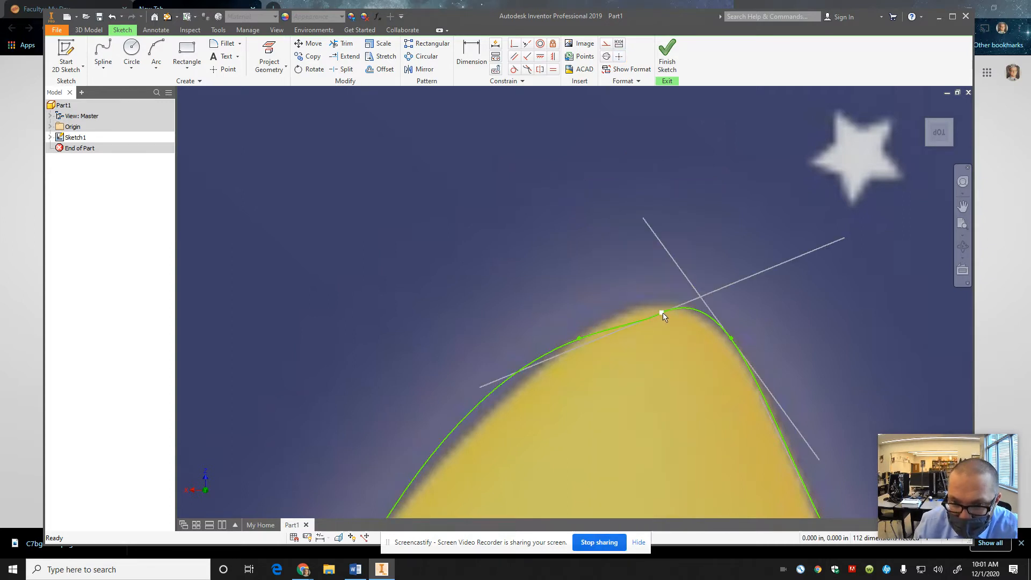
{"action": "right_click", "coordinate": [660, 313]}
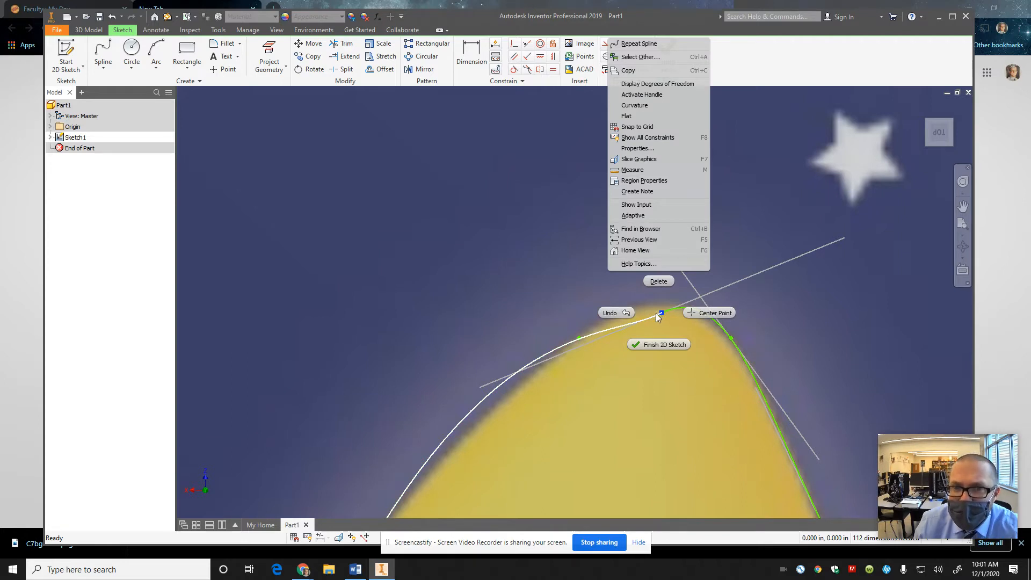
{"action": "left_click", "coordinate": [475, 370]}
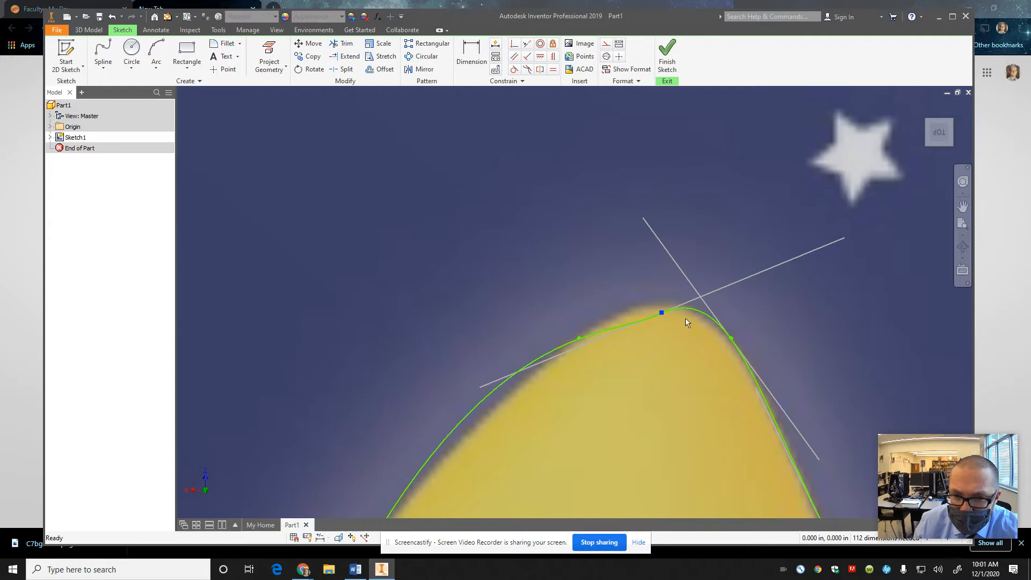
{"action": "scroll", "coordinate": [686, 405], "scroll_direction": "up", "scroll_amount": 6}
{"action": "scroll", "coordinate": [709, 511], "scroll_direction": "up", "scroll_amount": 5}
{"action": "scroll", "coordinate": [709, 511], "scroll_direction": "down", "scroll_amount": 6}
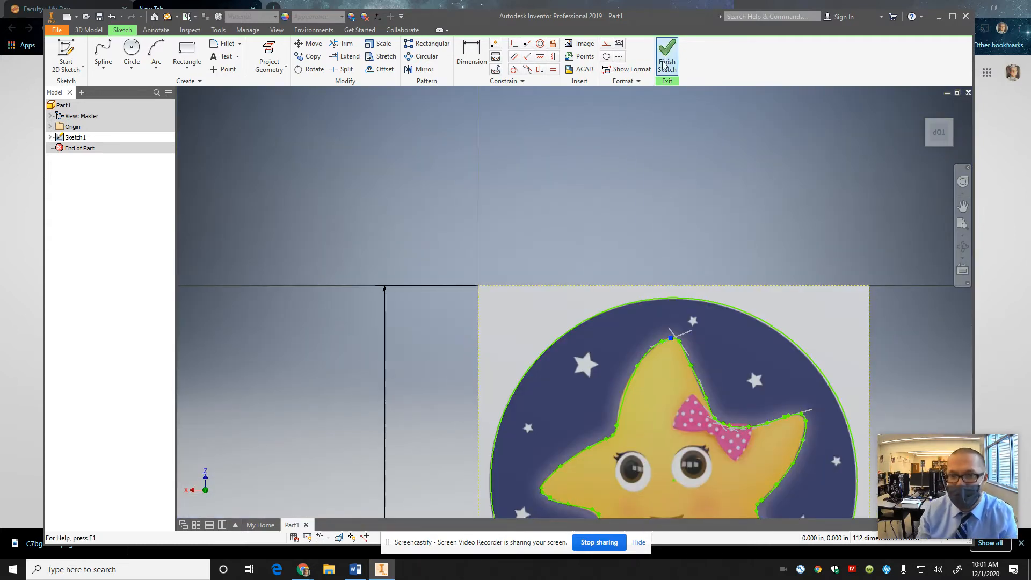
{"action": "left_click", "coordinate": [939, 131]}
{"action": "scroll", "coordinate": [620, 446], "scroll_direction": "up", "scroll_amount": 5}
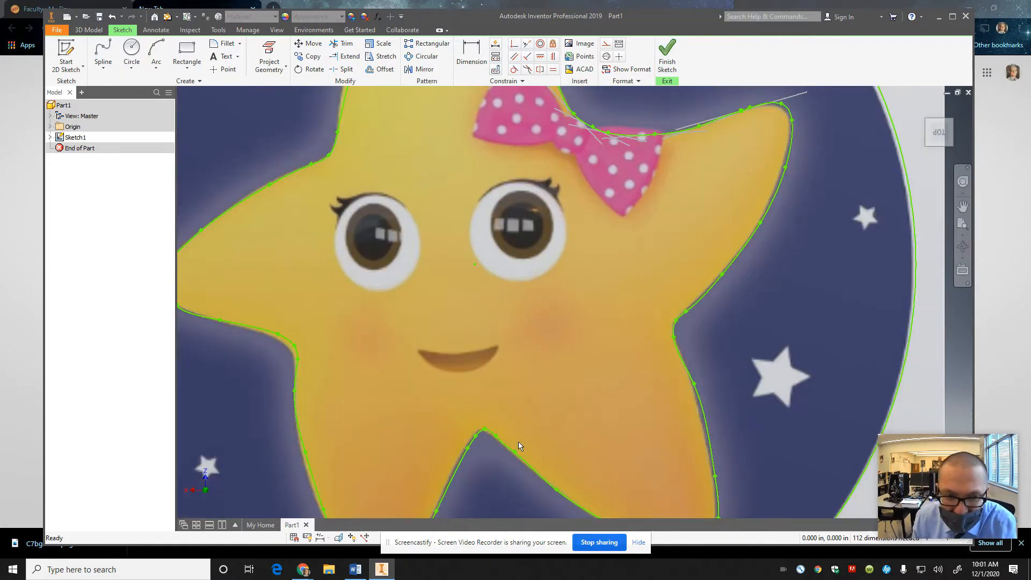
- Draw a control vertex spline along the upper edge of the star's mouth, from one corner to the other
{"action": "scroll", "coordinate": [518, 443], "scroll_direction": "down", "scroll_amount": 5}
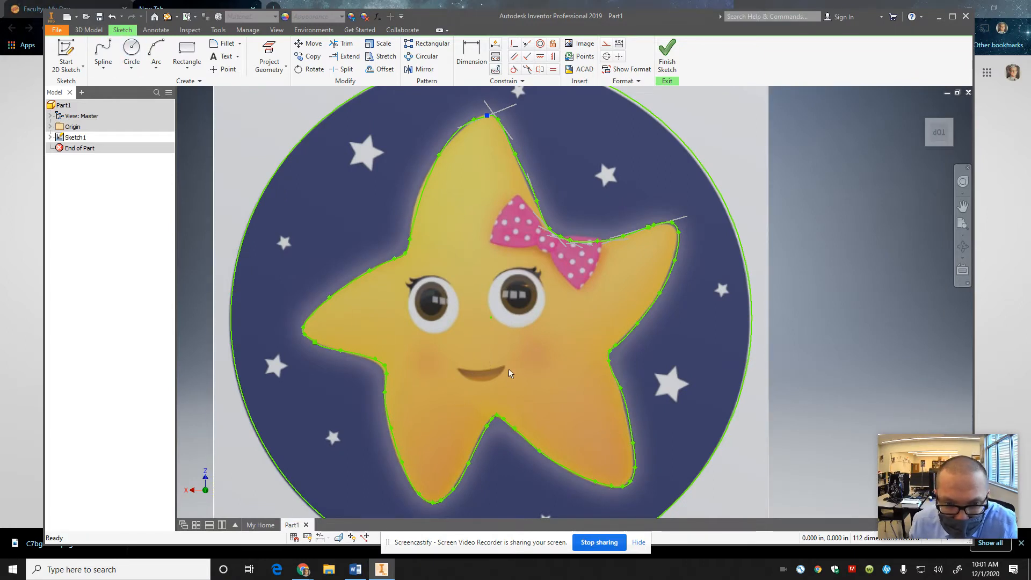
{"action": "scroll", "coordinate": [465, 402], "scroll_direction": "up", "scroll_amount": 3}
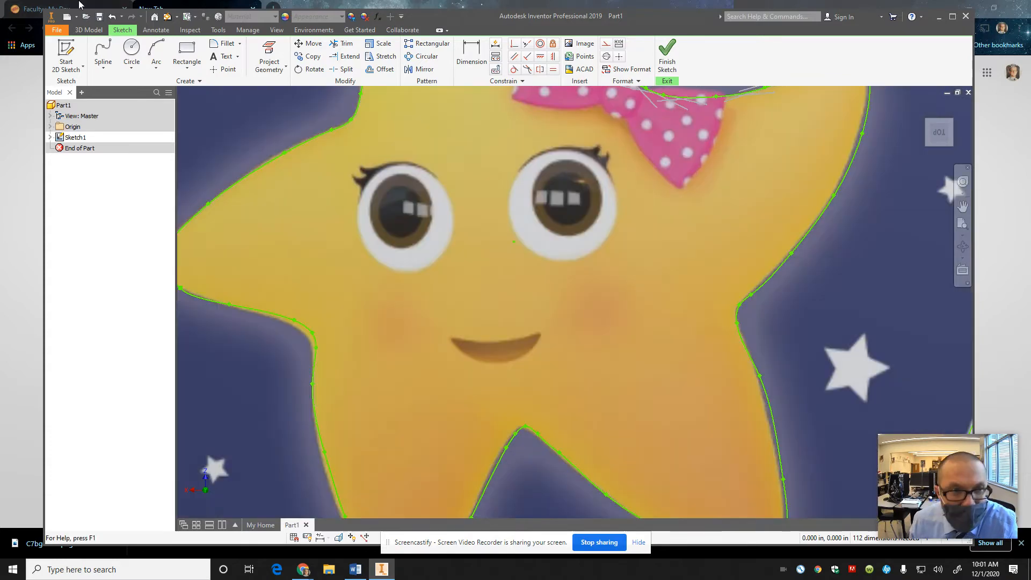
{"action": "left_click", "coordinate": [105, 67]}
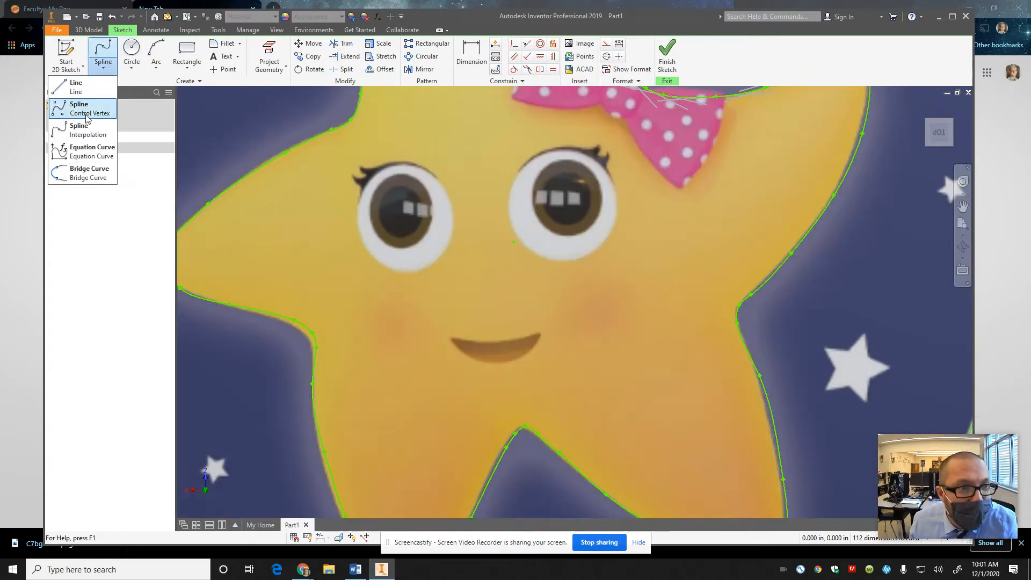
{"action": "left_click", "coordinate": [79, 126]}
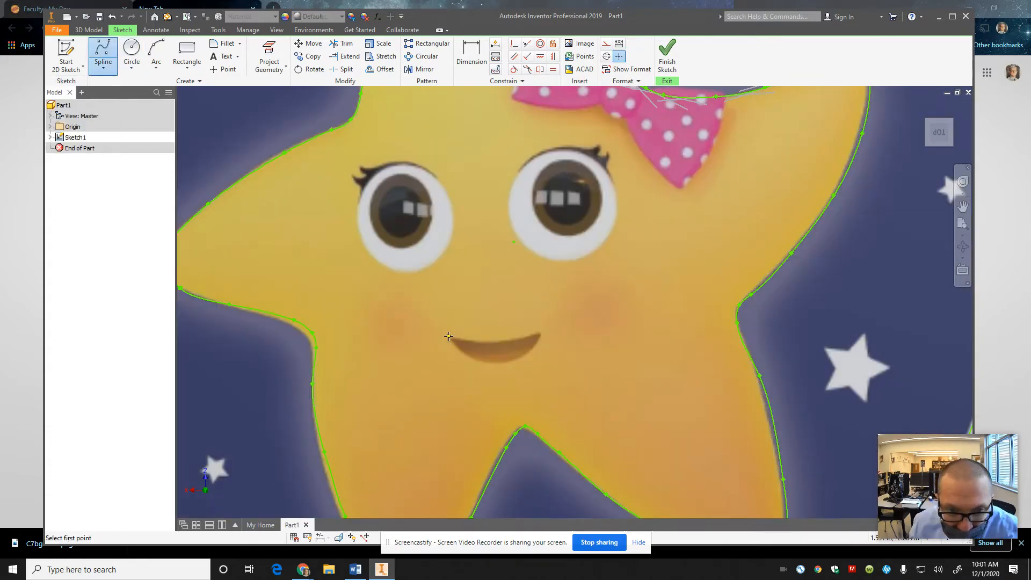
{"action": "left_click", "coordinate": [471, 343]}
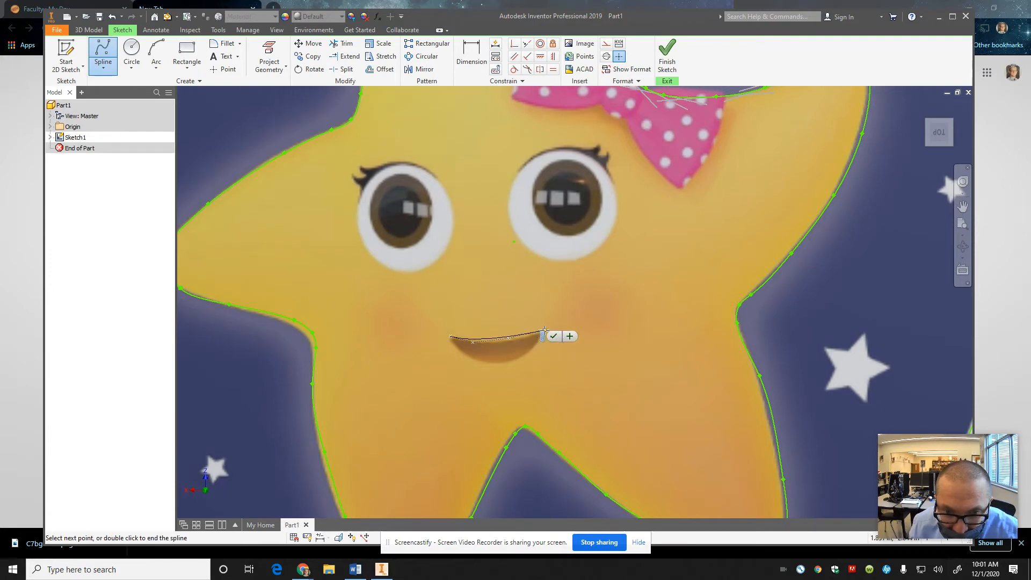
{"action": "scroll", "coordinate": [541, 331], "scroll_direction": "down", "scroll_amount": 3}
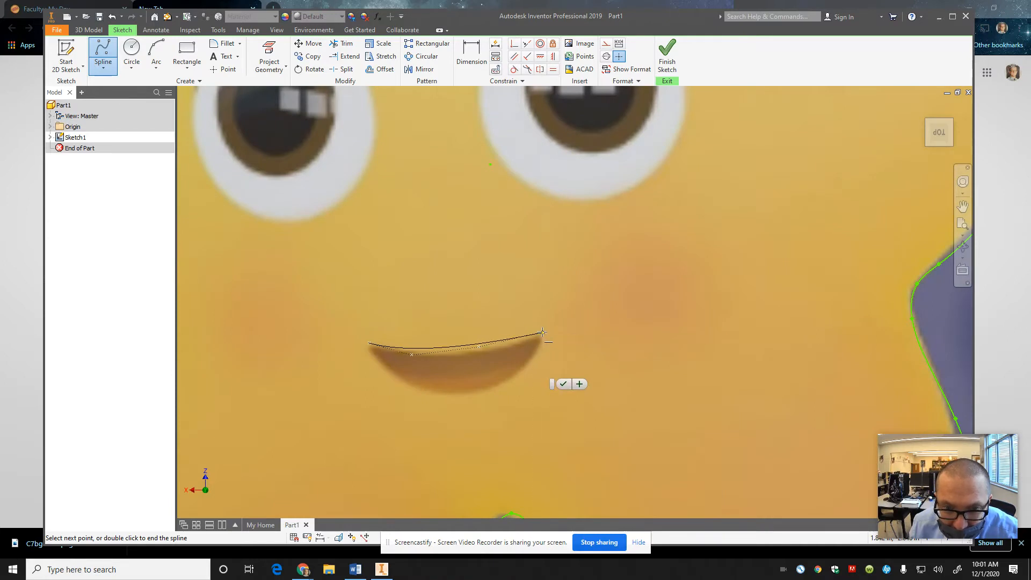
{"action": "left_click", "coordinate": [554, 338]}
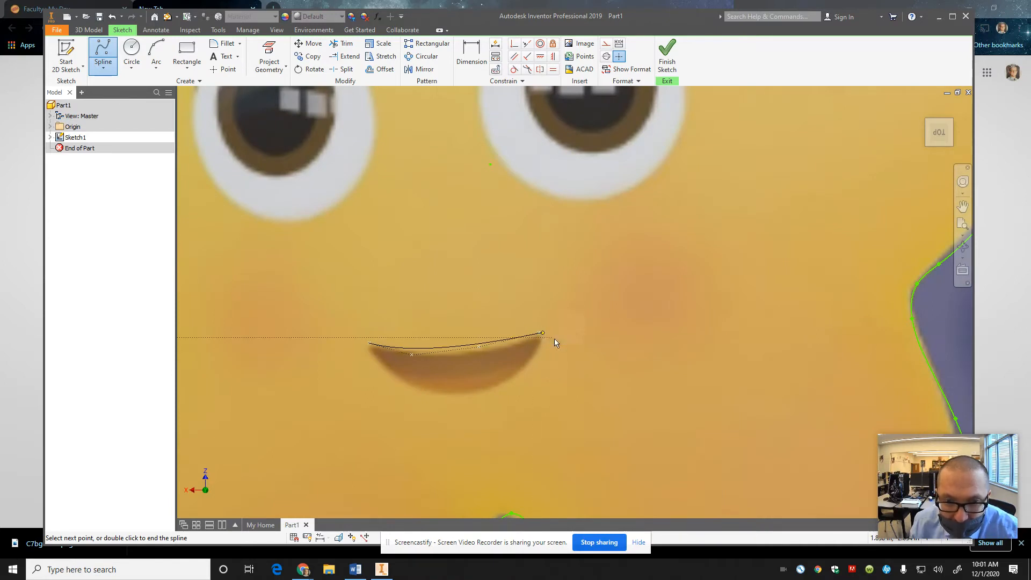
- Draw a three-point arc between the mouth spline's two ends, following the lower edge of the smile
{"action": "left_click", "coordinate": [156, 52]}
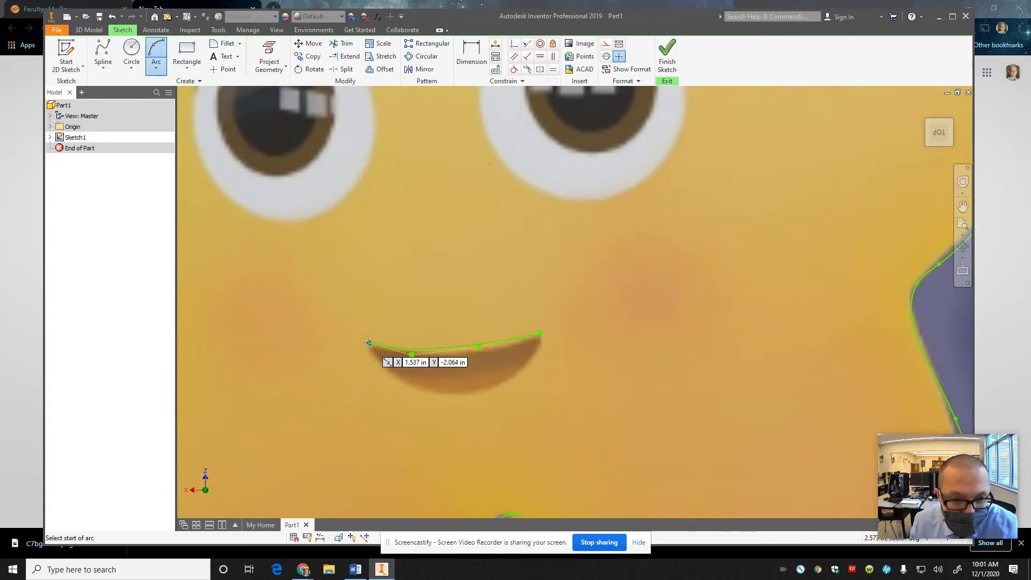
{"action": "left_click", "coordinate": [367, 341]}
{"action": "left_click", "coordinate": [542, 333]}
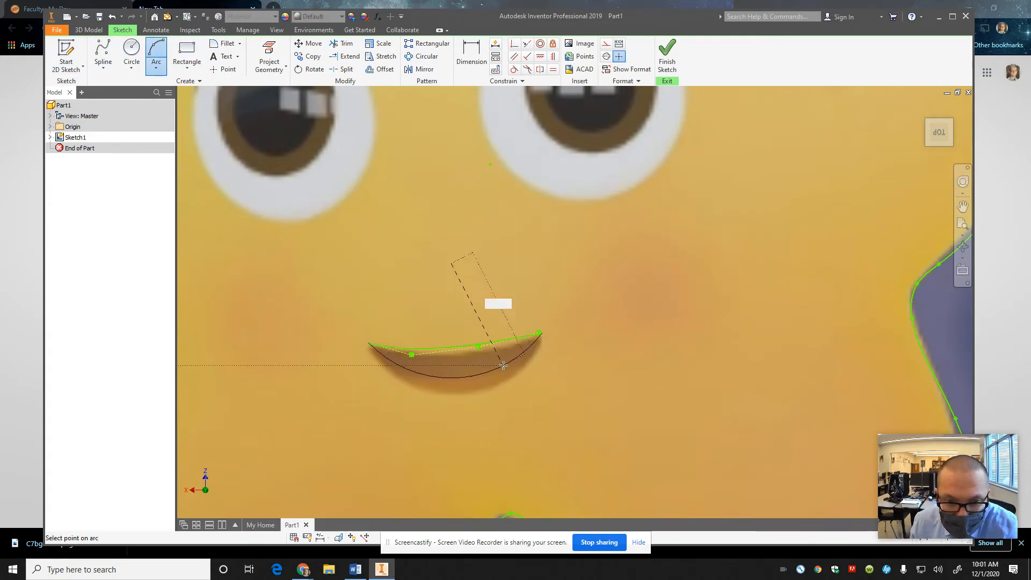
{"action": "left_click", "coordinate": [502, 380]}
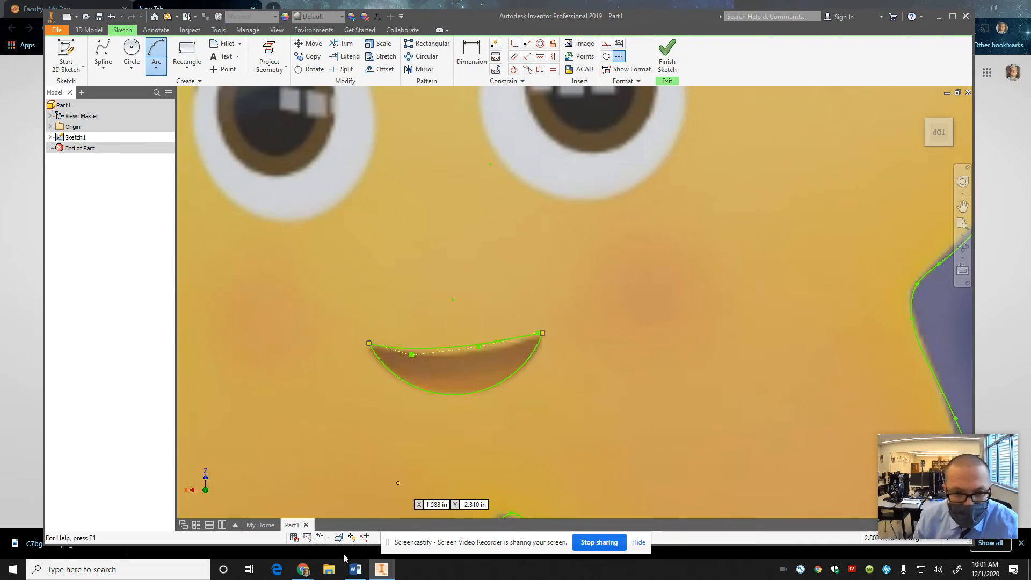
{"action": "key", "text": "Escape"}
{"action": "scroll", "coordinate": [374, 395], "scroll_direction": "up", "scroll_amount": 7}
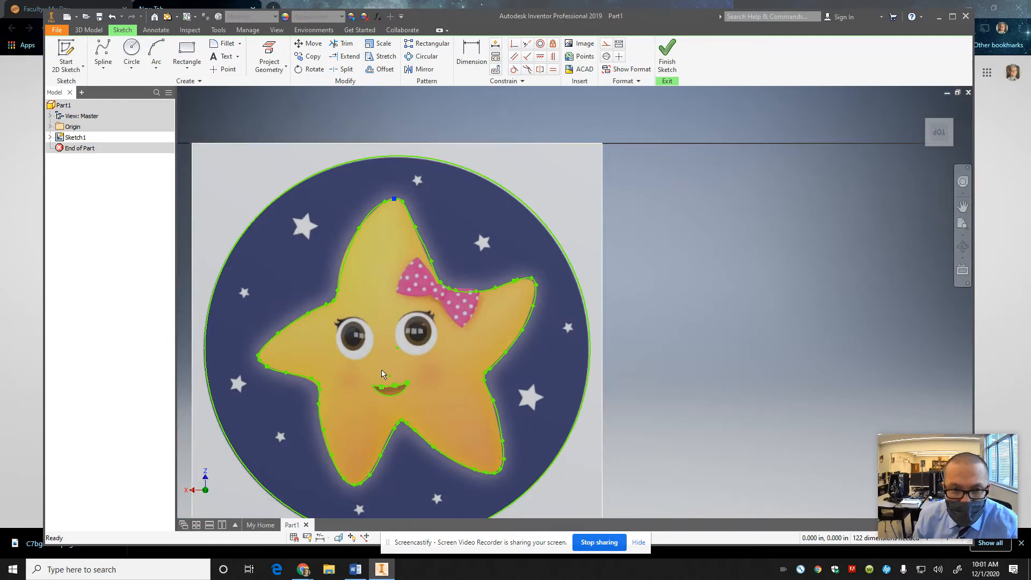
- Draw an ellipse around the white outline of the star's left eye, centred on the pupil
{"action": "scroll", "coordinate": [344, 331], "scroll_direction": "down", "scroll_amount": 6}
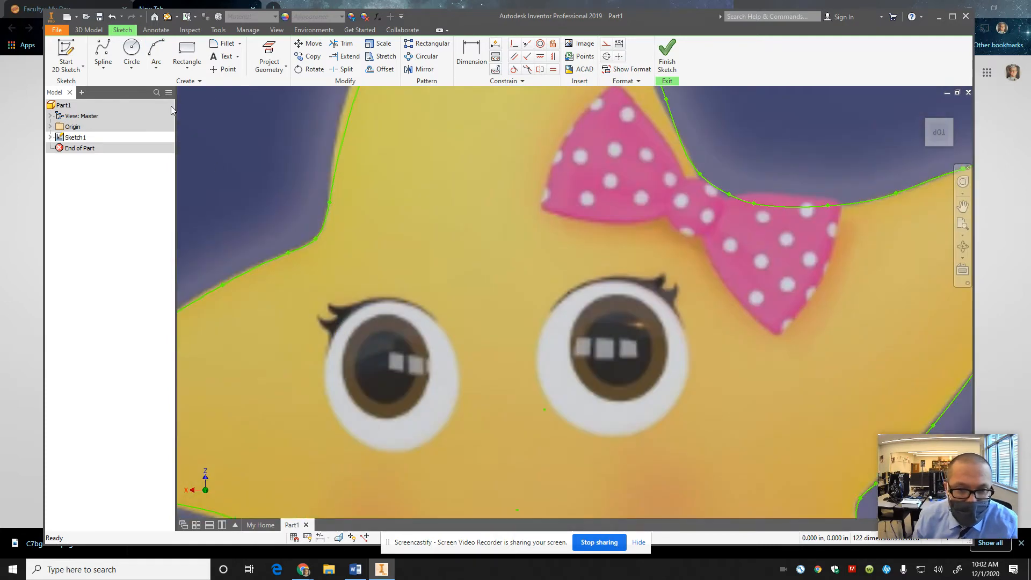
{"action": "left_click", "coordinate": [131, 67]}
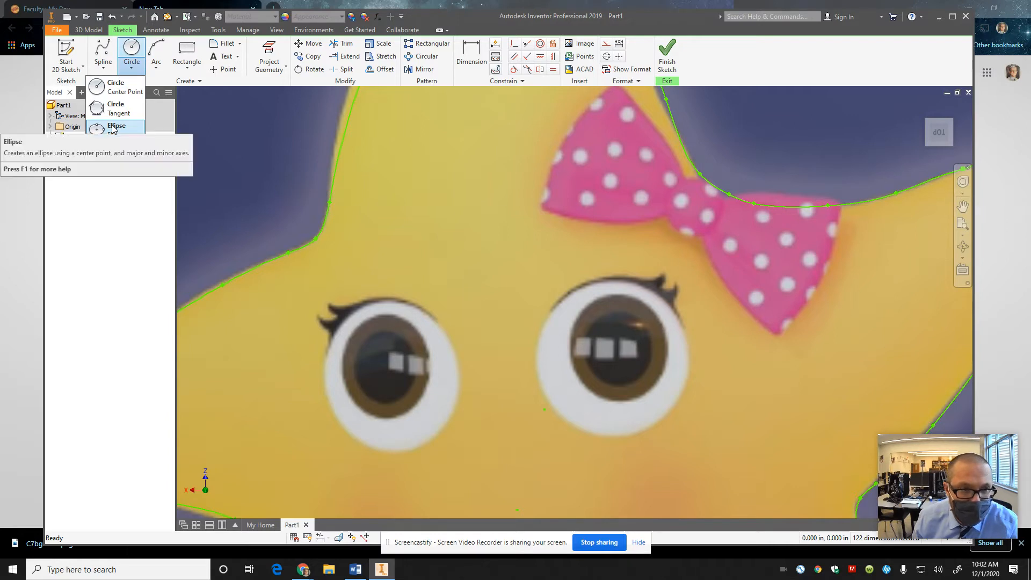
{"action": "left_click", "coordinate": [113, 128]}
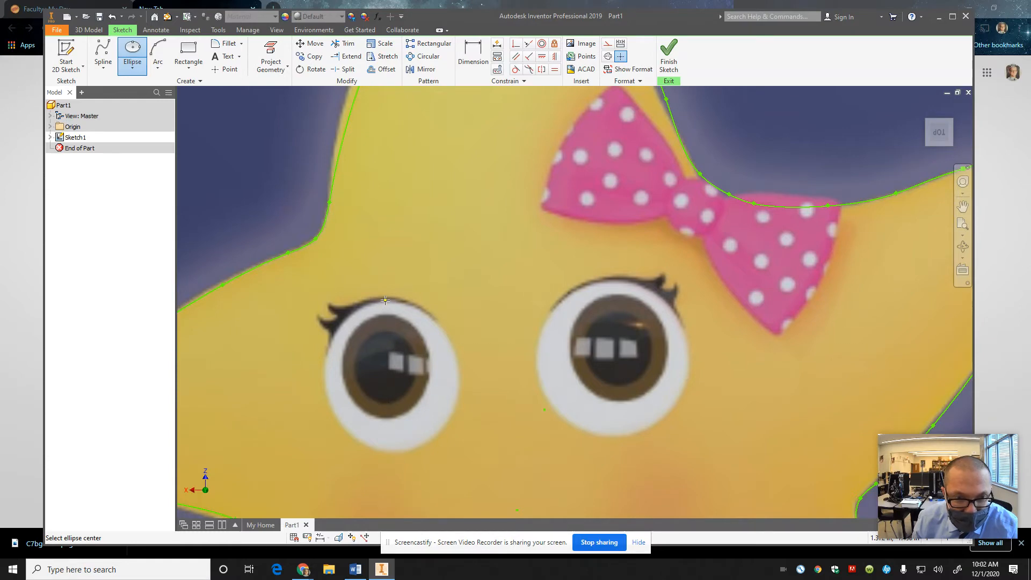
{"action": "left_click", "coordinate": [385, 300]}
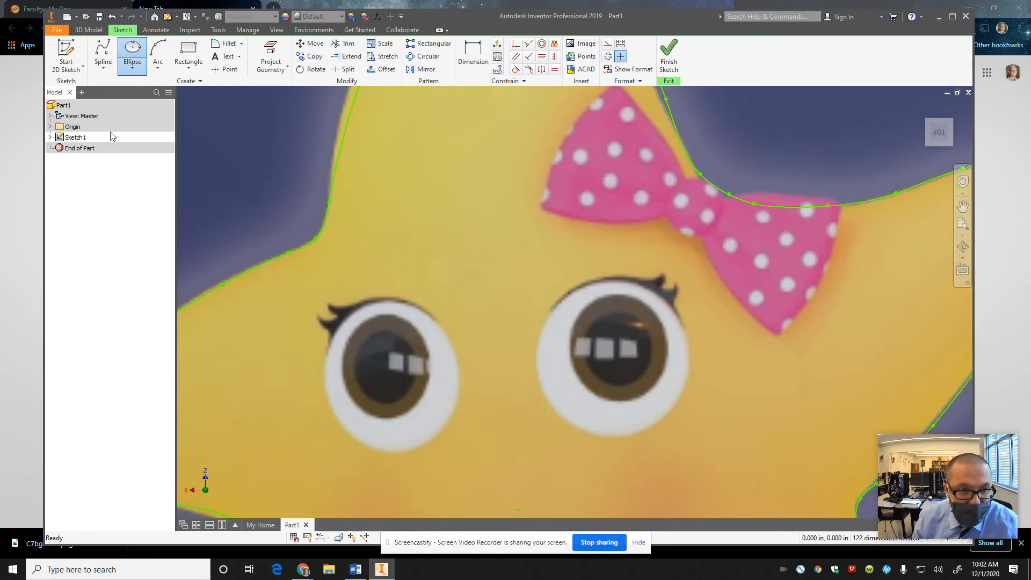
{"action": "left_click", "coordinate": [133, 51]}
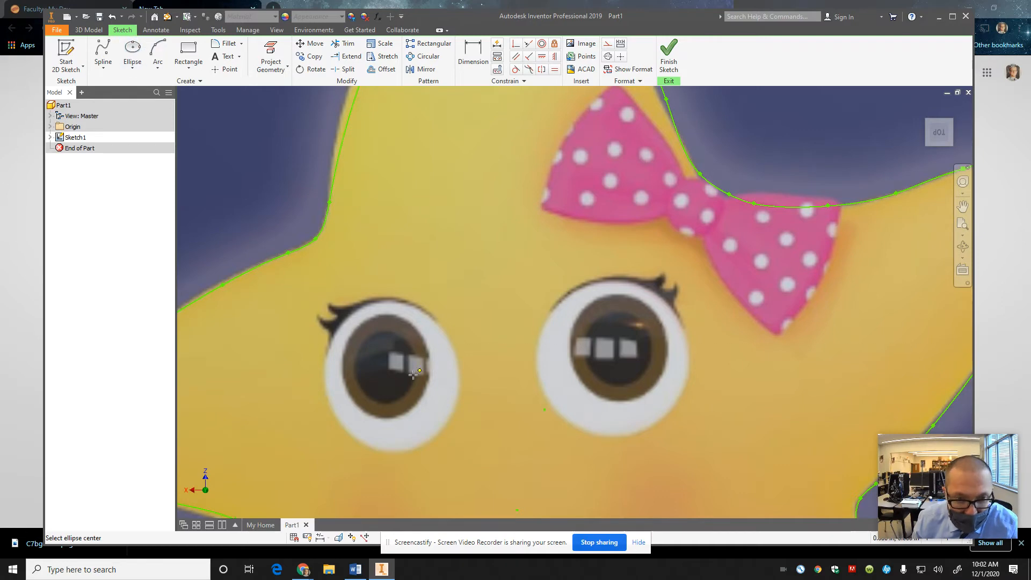
{"action": "left_click", "coordinate": [390, 375]}
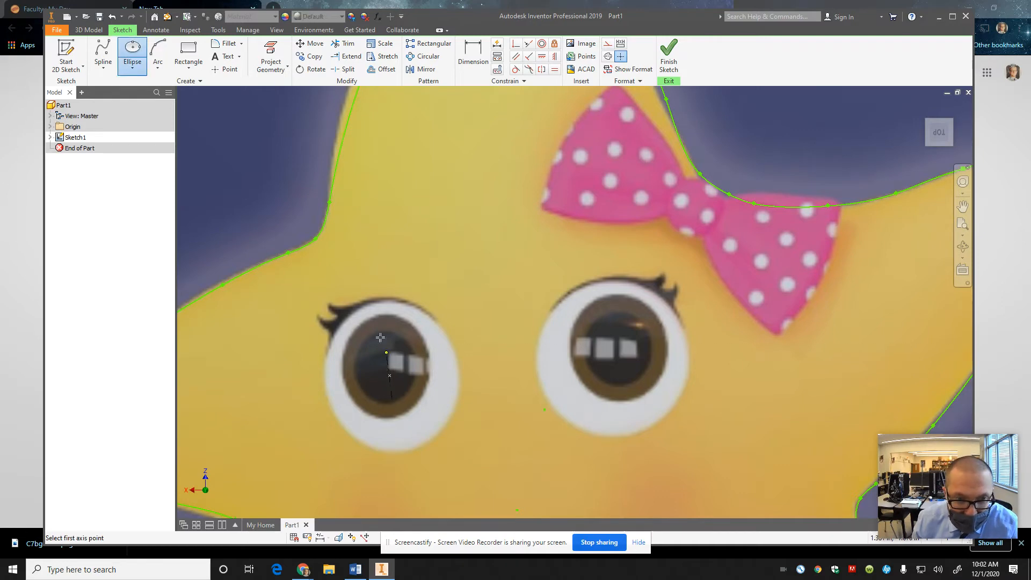
{"action": "left_click", "coordinate": [379, 298]}
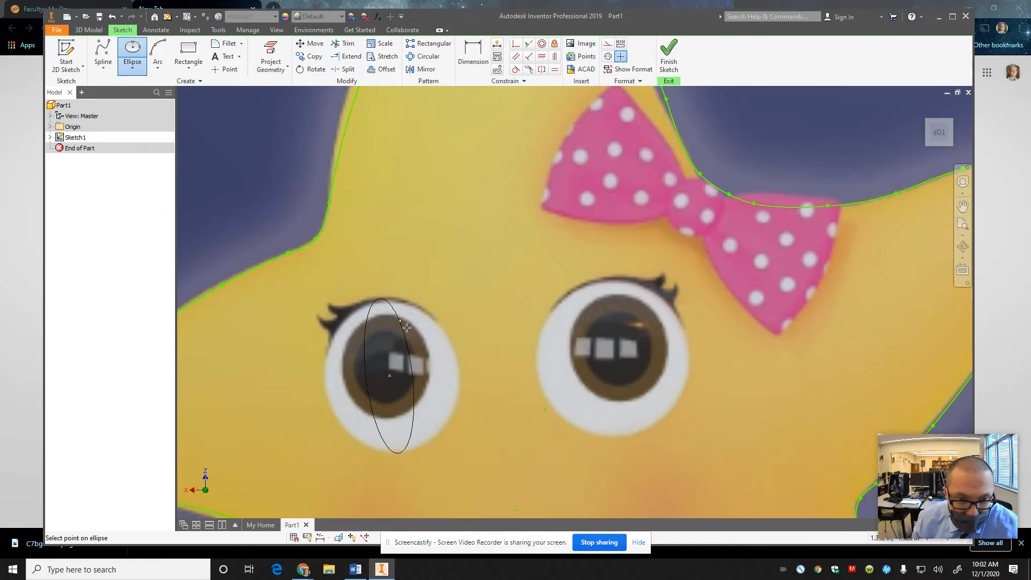
{"action": "left_click", "coordinate": [450, 344]}
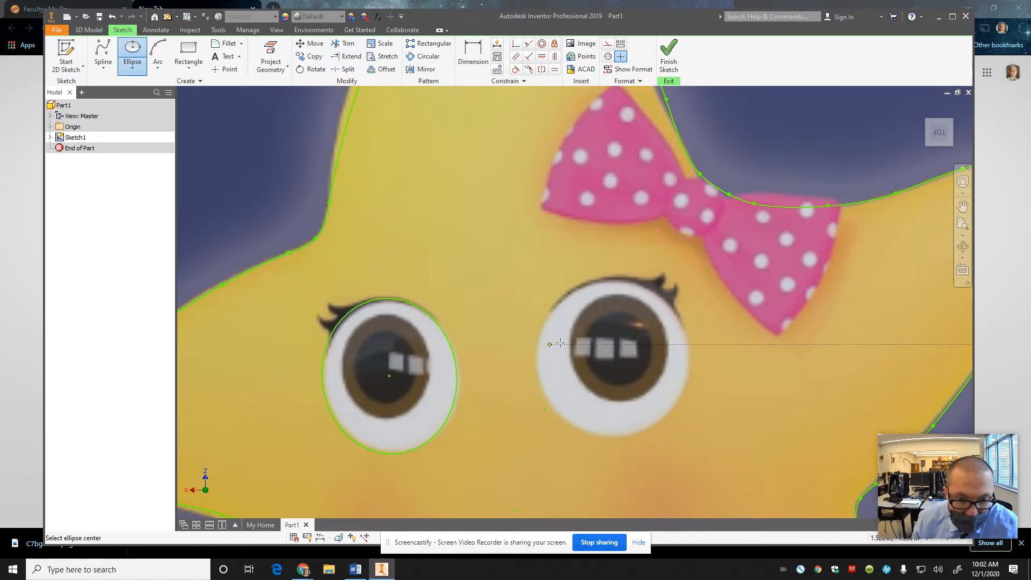
- Draw a second ellipse around the white outline of the star's right eye and end the Ellipse command
{"action": "left_click", "coordinate": [616, 360]}
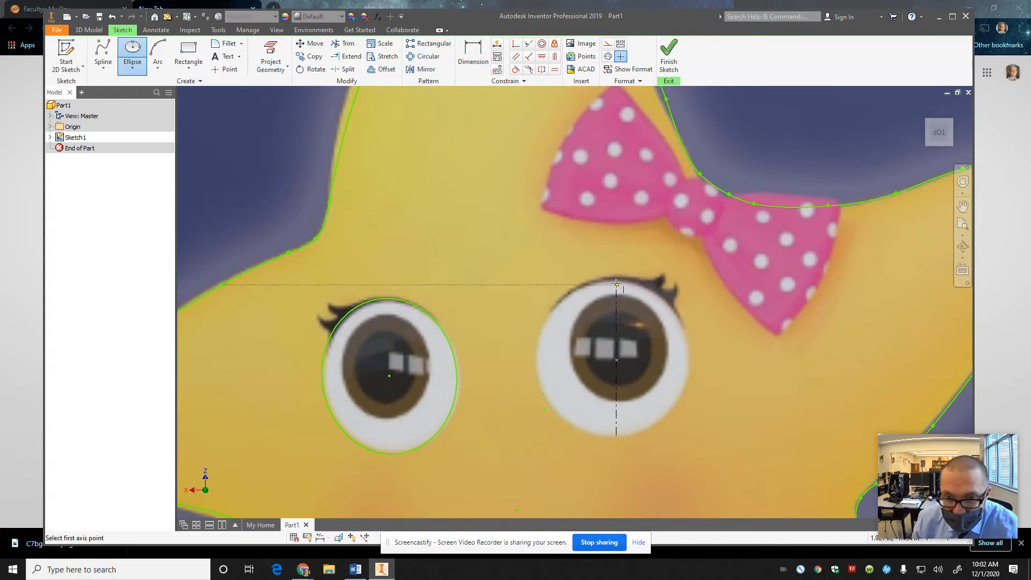
{"action": "left_click", "coordinate": [607, 281]}
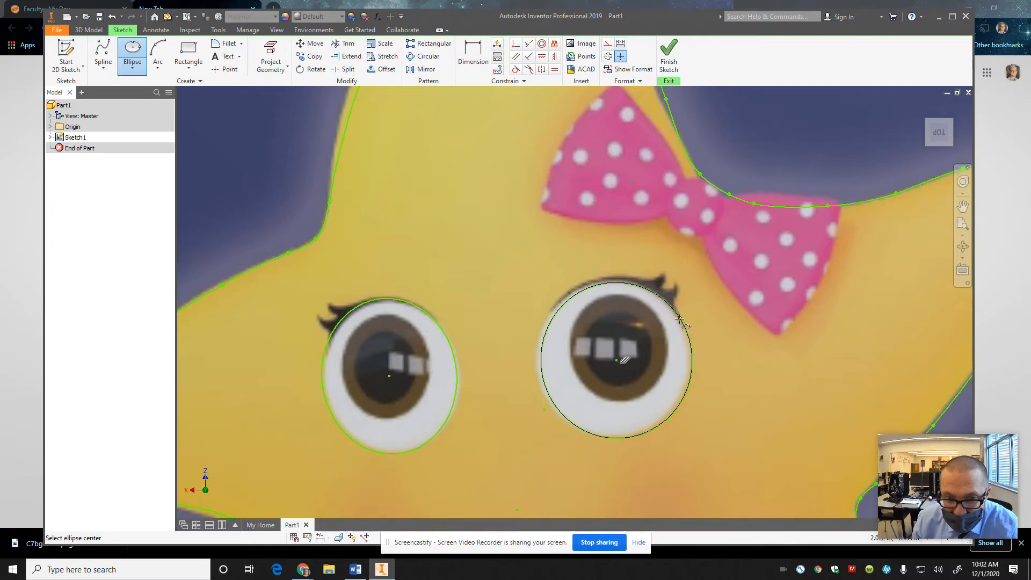
{"action": "left_click", "coordinate": [680, 319]}
{"action": "key", "text": "Escape"}
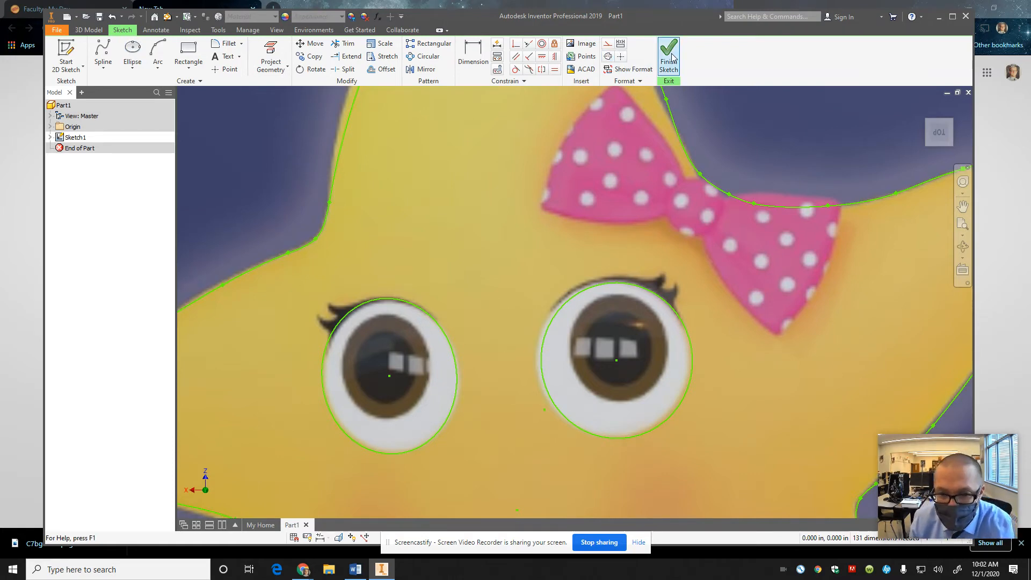
- Finish the star sketch
{"action": "scroll", "coordinate": [626, 424], "scroll_direction": "down", "scroll_amount": 5}
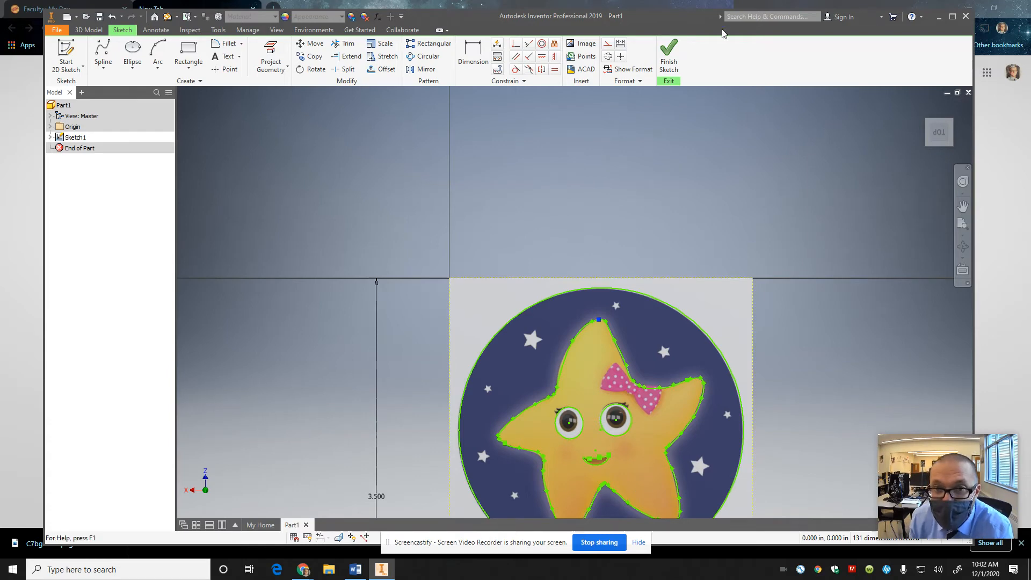
{"action": "left_click", "coordinate": [668, 64]}
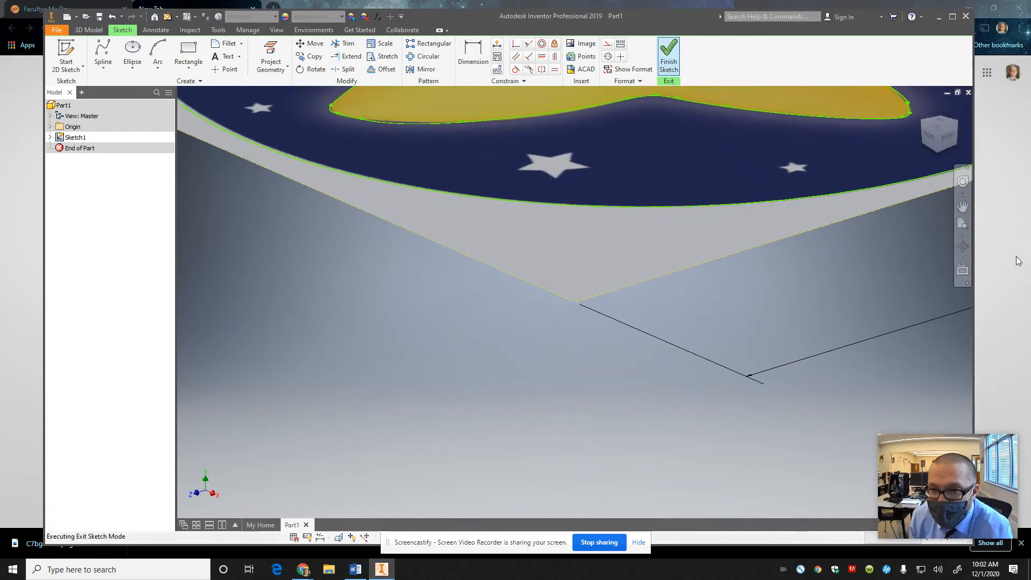
{"action": "left_click", "coordinate": [937, 130]}
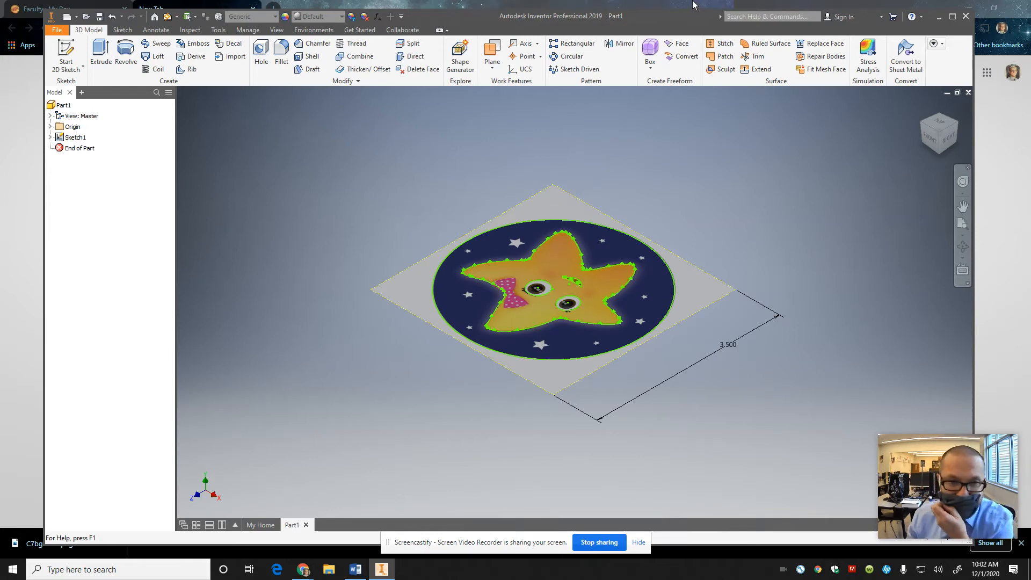
- Hide the imported star picture Image1 inside Sketch1, leaving the traced sketch geometry displayed
{"action": "left_click", "coordinate": [100, 54]}
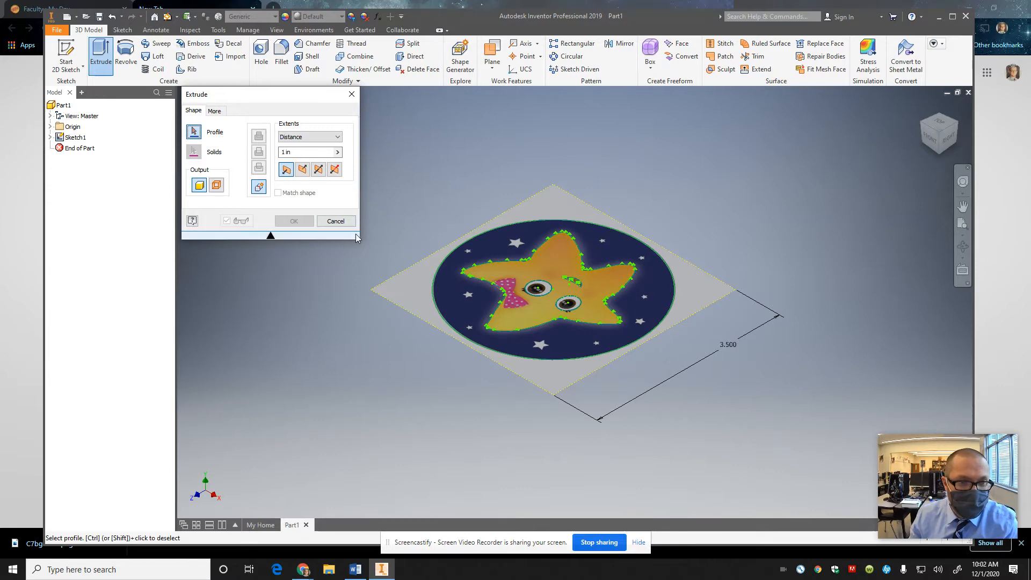
{"action": "left_click", "coordinate": [335, 220]}
{"action": "left_click", "coordinate": [50, 137]}
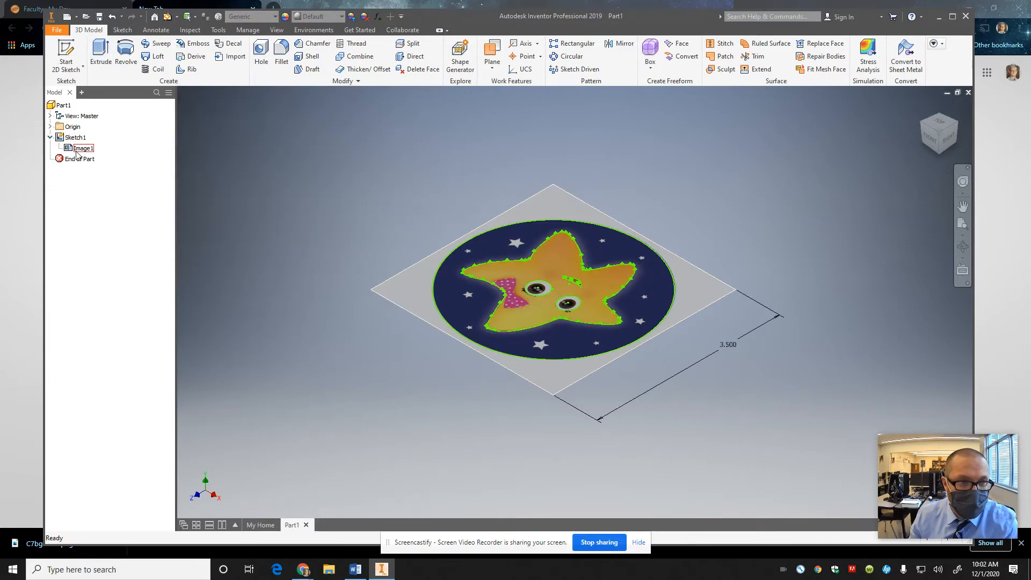
{"action": "right_click", "coordinate": [77, 152]}
{"action": "left_click", "coordinate": [105, 205]}
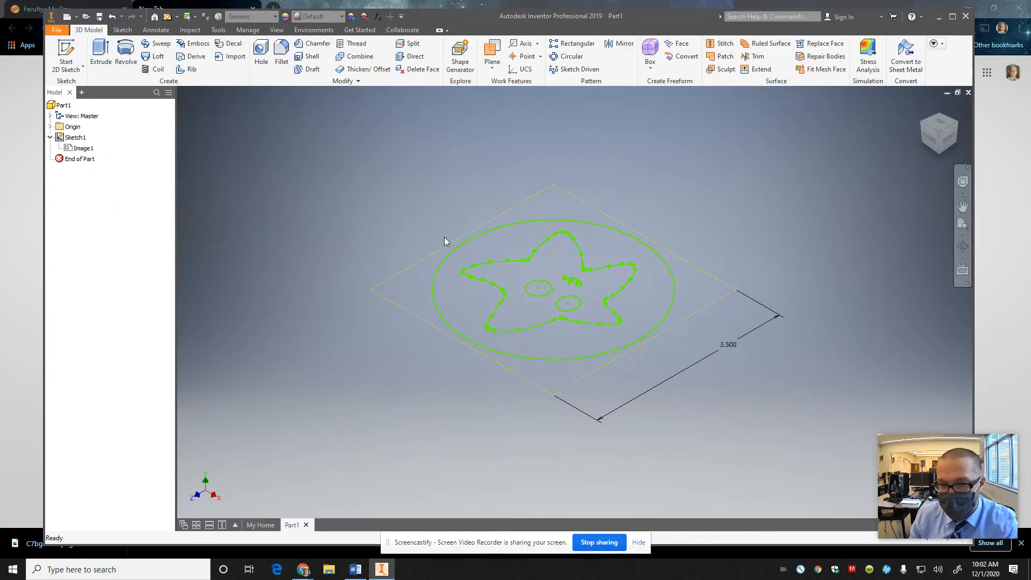
- Extrude the outer border circle as a surface with a distance of 3/4 in
{"action": "left_click", "coordinate": [101, 51]}
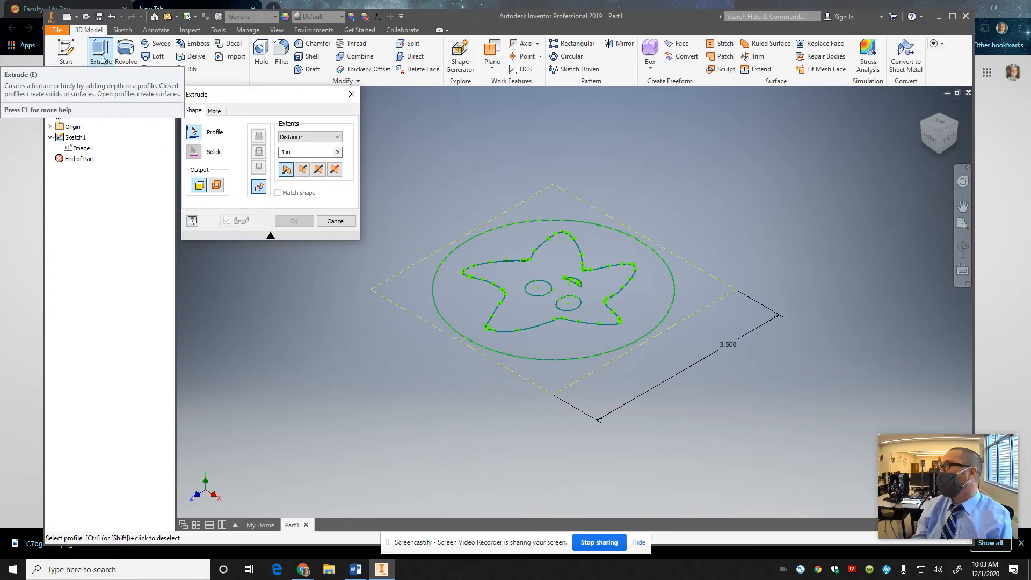
{"action": "left_click", "coordinate": [218, 186]}
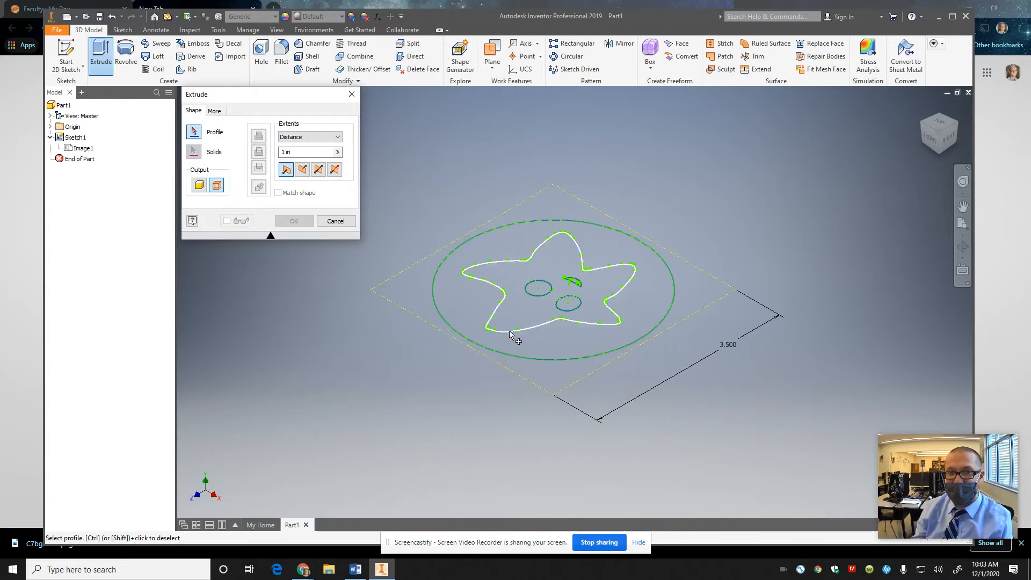
{"action": "left_click", "coordinate": [568, 359]}
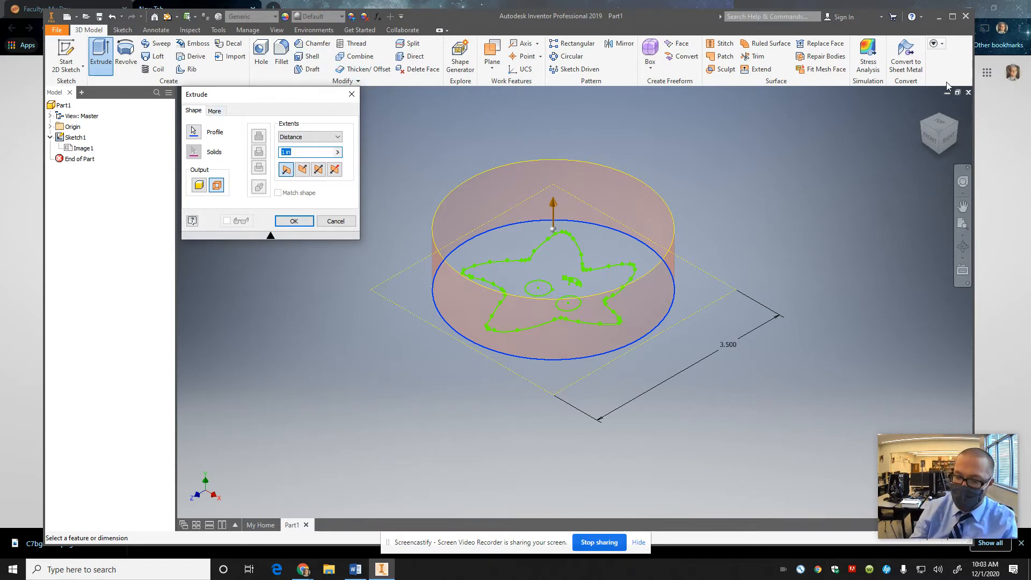
{"action": "type", "text": "/4"}
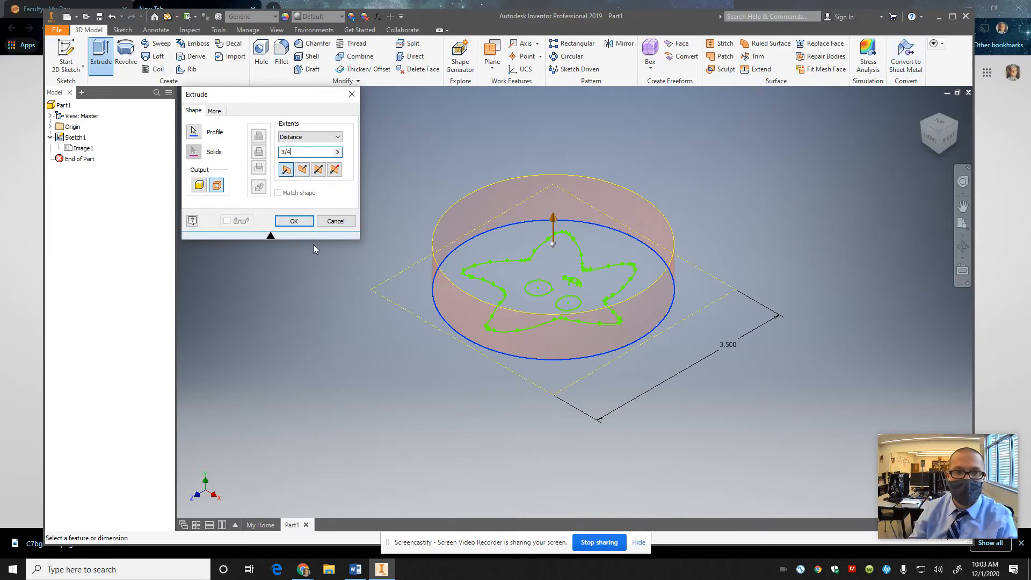
{"action": "left_click", "coordinate": [290, 221]}
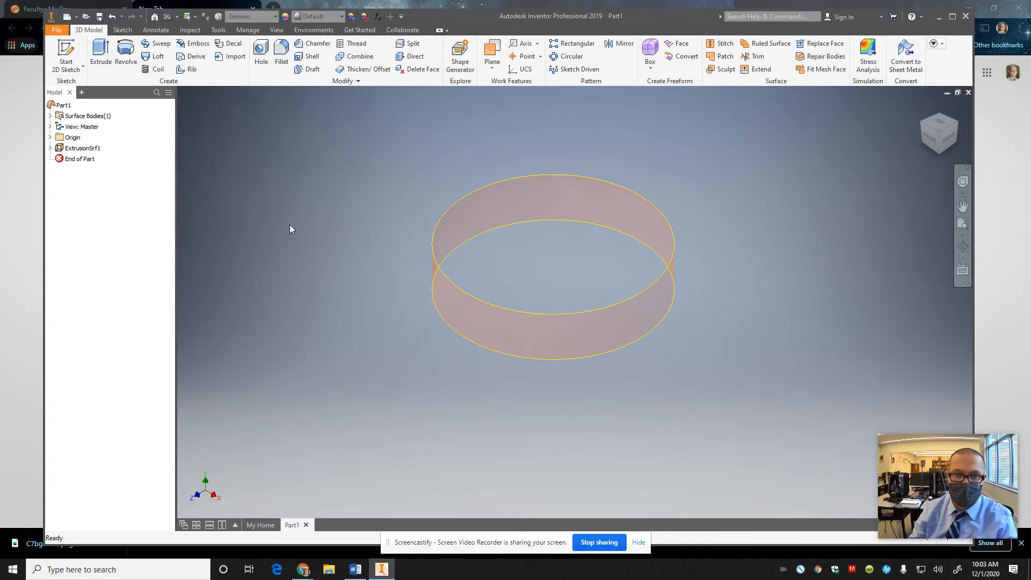
- Turn on the visibility of Sketch1 under the surface extrusion
{"action": "left_click", "coordinate": [49, 148]}
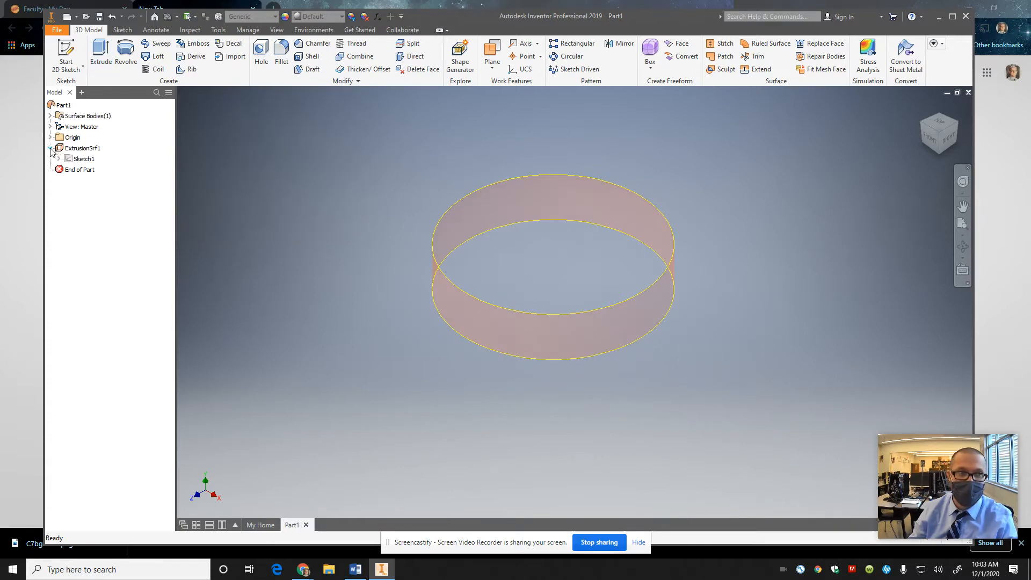
{"action": "right_click", "coordinate": [82, 158]}
{"action": "left_click", "coordinate": [94, 301]}
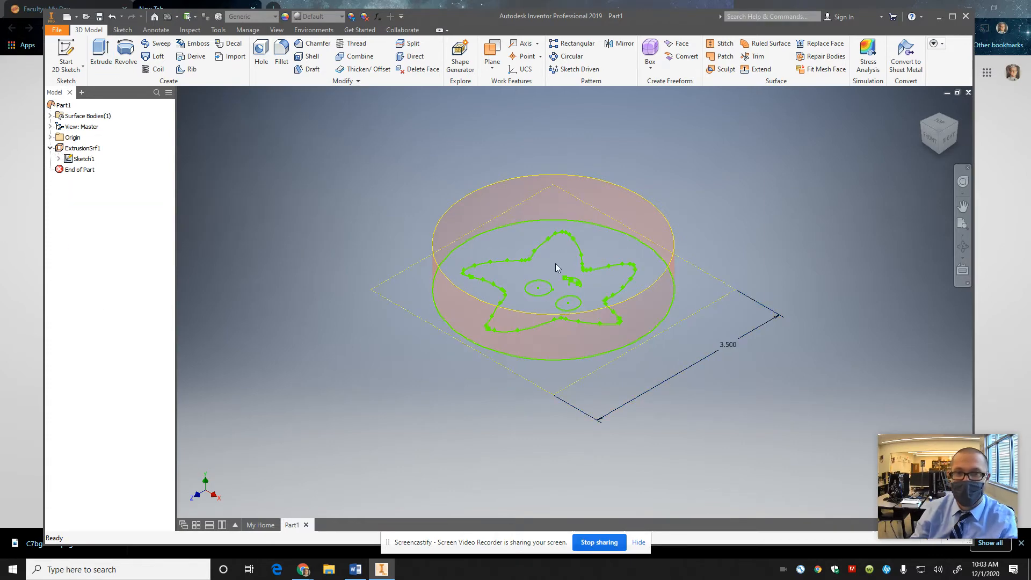
- Extrude the star outline as a surface with a distance of 3/4-1/8 in
{"action": "left_click", "coordinate": [102, 51]}
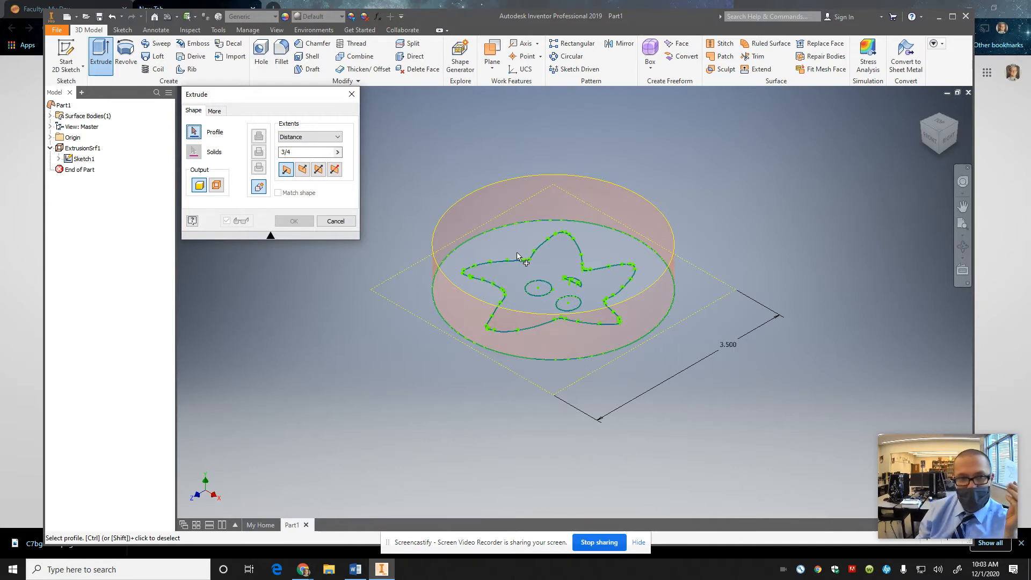
{"action": "left_click", "coordinate": [217, 185]}
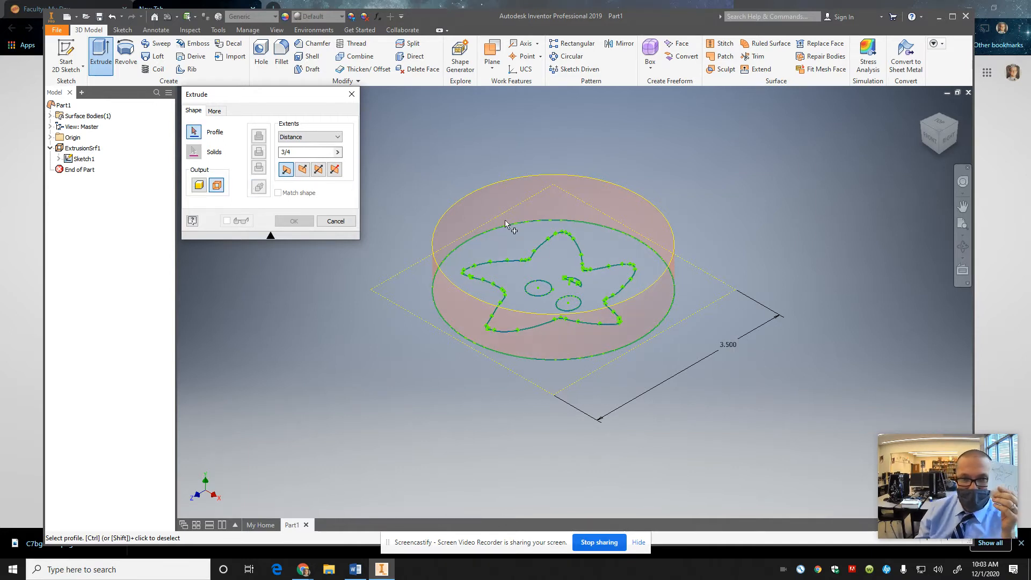
{"action": "left_click", "coordinate": [578, 244]}
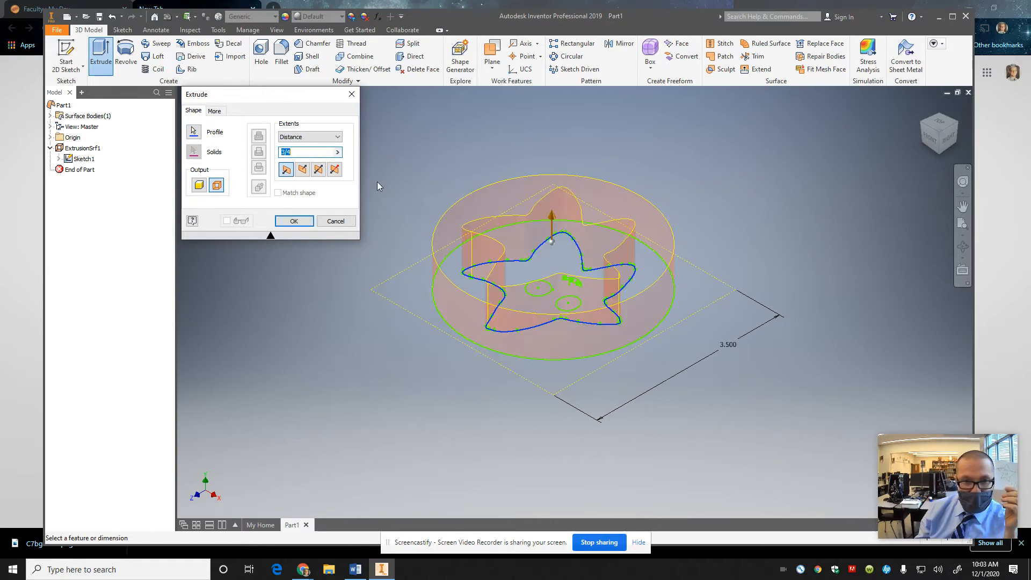
{"action": "left_click", "coordinate": [302, 150]}
{"action": "type", "text": "/"}
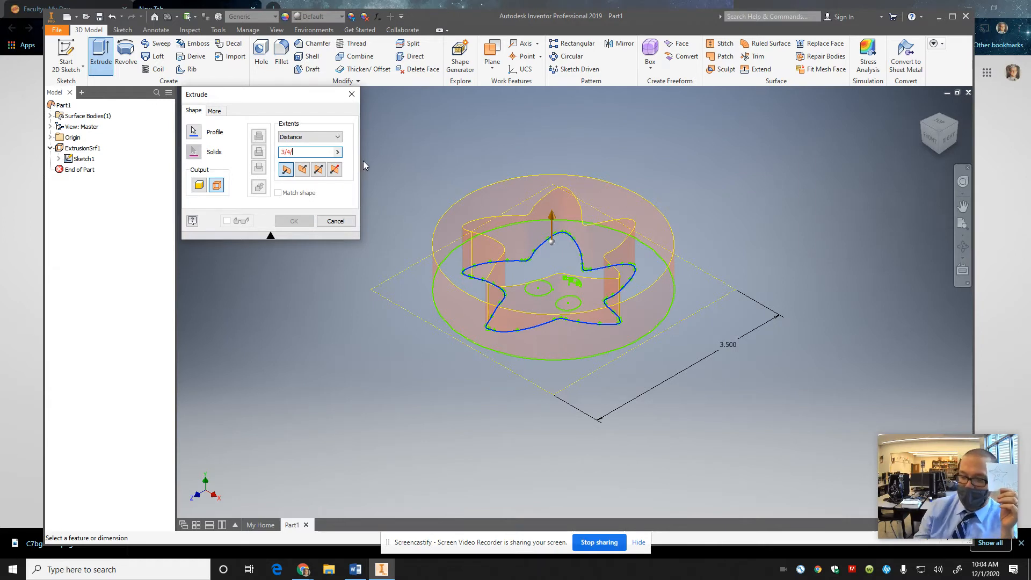
{"action": "type", "text": "1/8"}
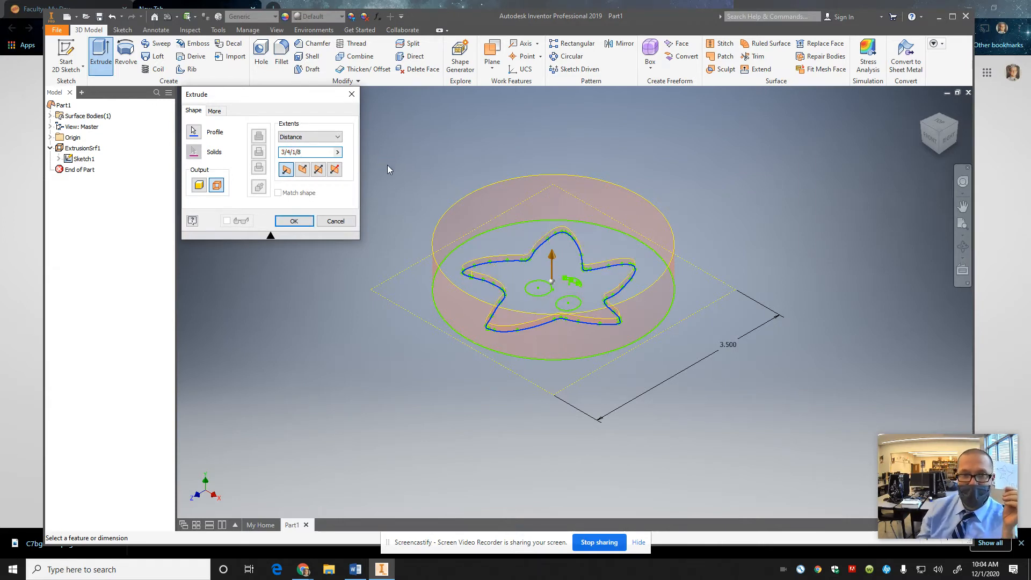
{"action": "left_click", "coordinate": [291, 153]}
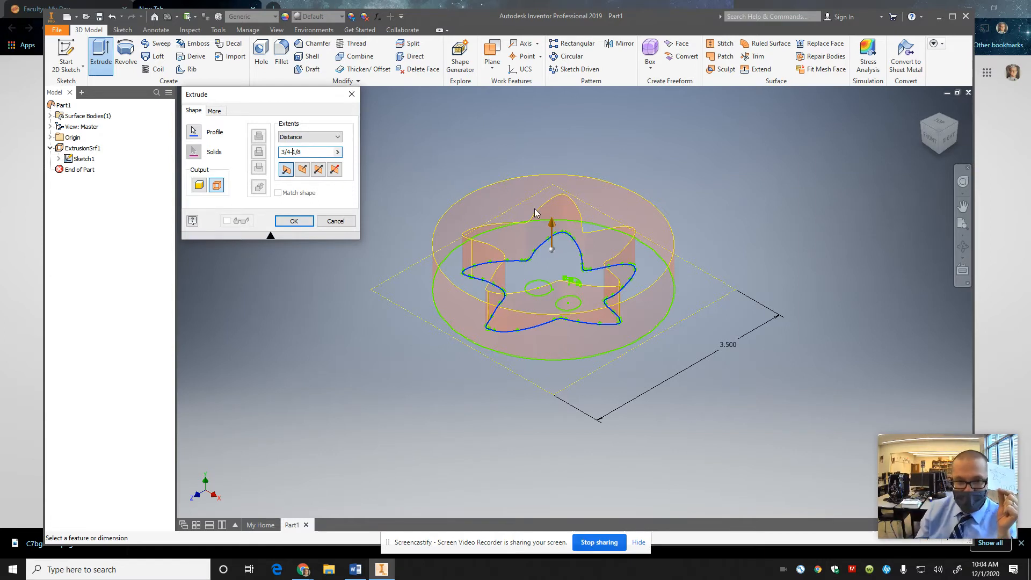
{"action": "left_click", "coordinate": [293, 222]}
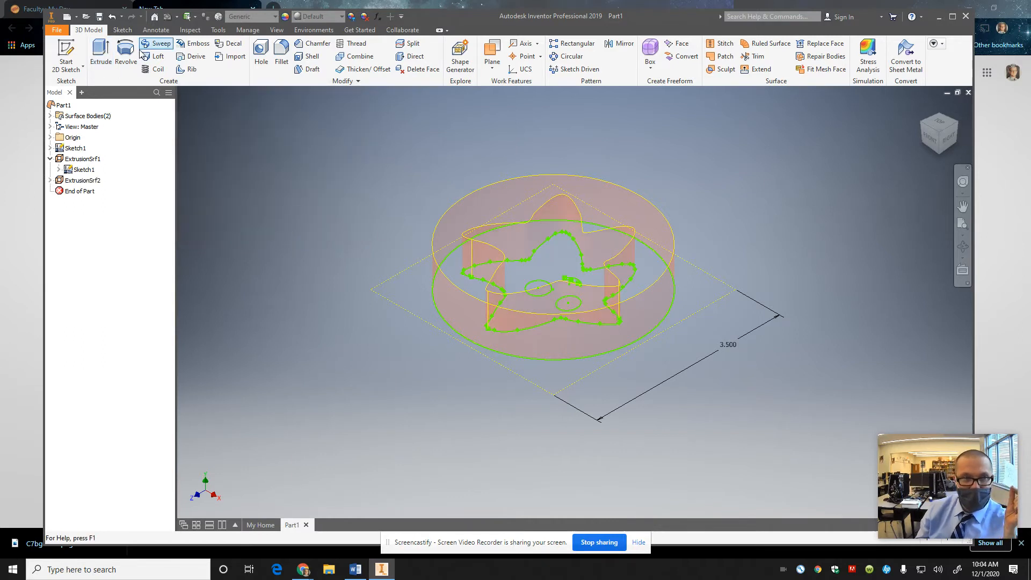
- Extrude both eye circles and the mouth profile as a new solid with a distance of 3/4-3/16 in
{"action": "left_click", "coordinate": [97, 52]}
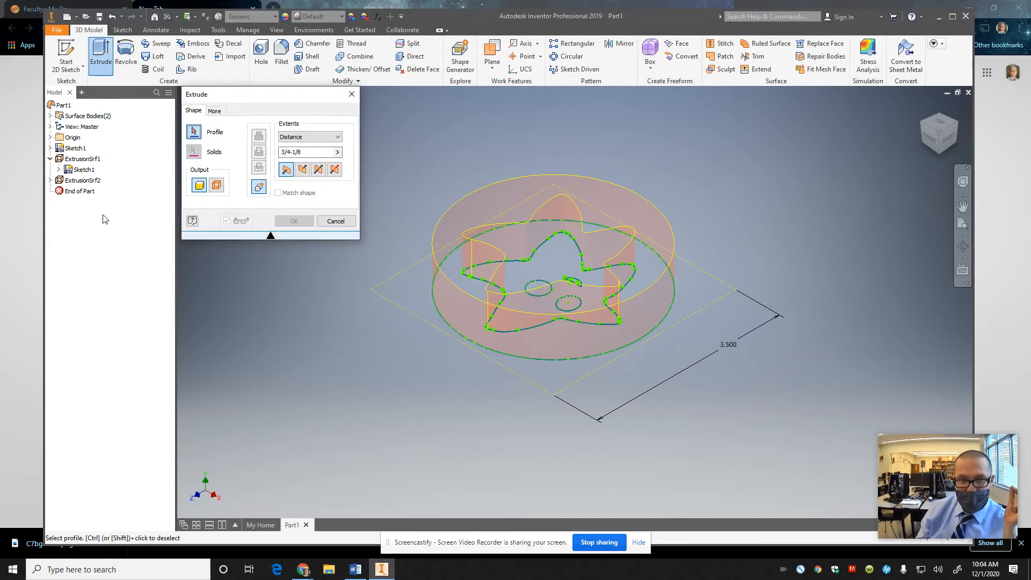
{"action": "left_click", "coordinate": [537, 285]}
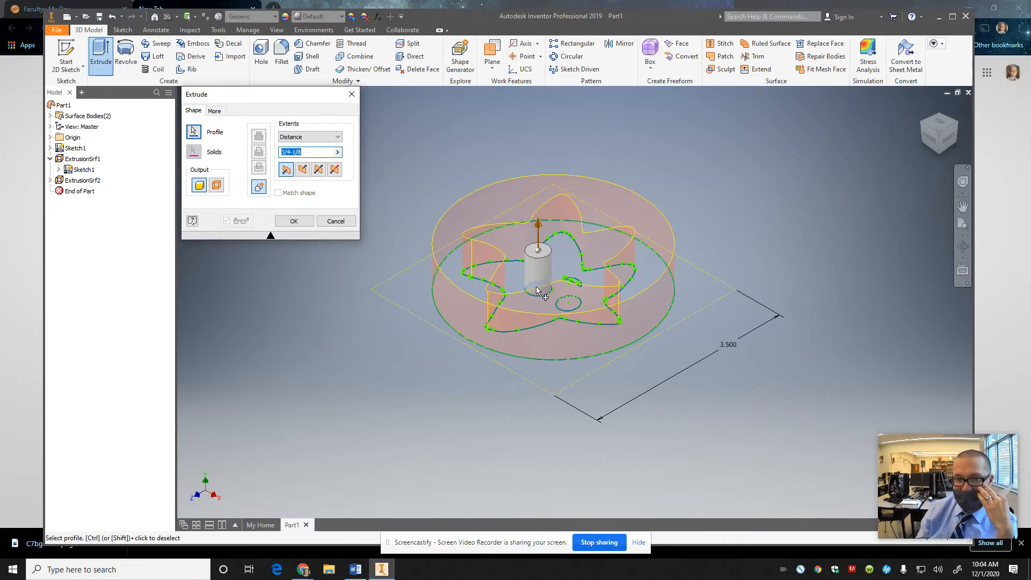
{"action": "left_click", "coordinate": [573, 305]}
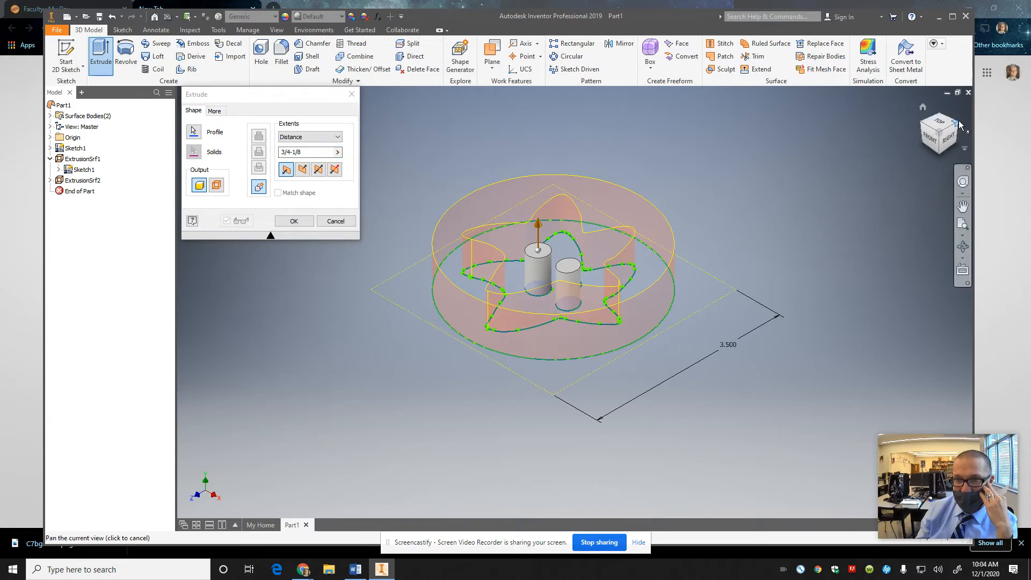
{"action": "left_click_drag", "start_coordinate": [947, 132], "coordinate": [921, 141]}
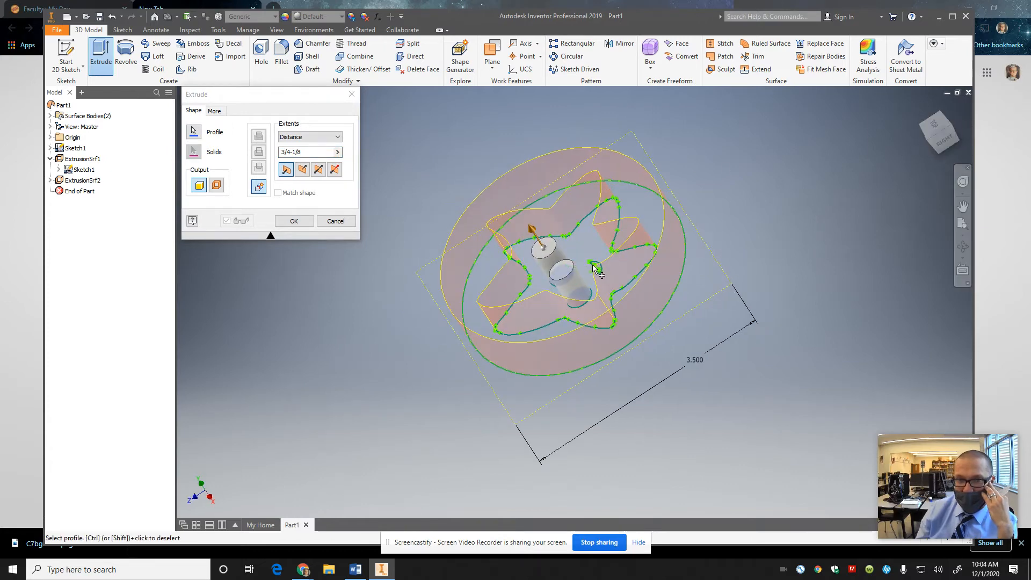
{"action": "scroll", "coordinate": [597, 264], "scroll_direction": "up", "scroll_amount": 5}
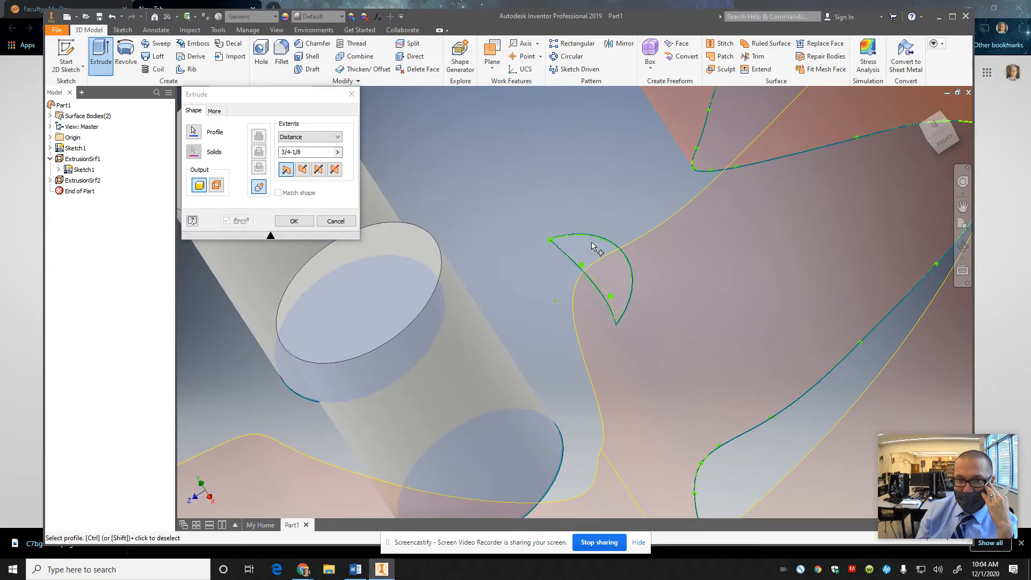
{"action": "scroll", "coordinate": [564, 258], "scroll_direction": "down", "scroll_amount": 8}
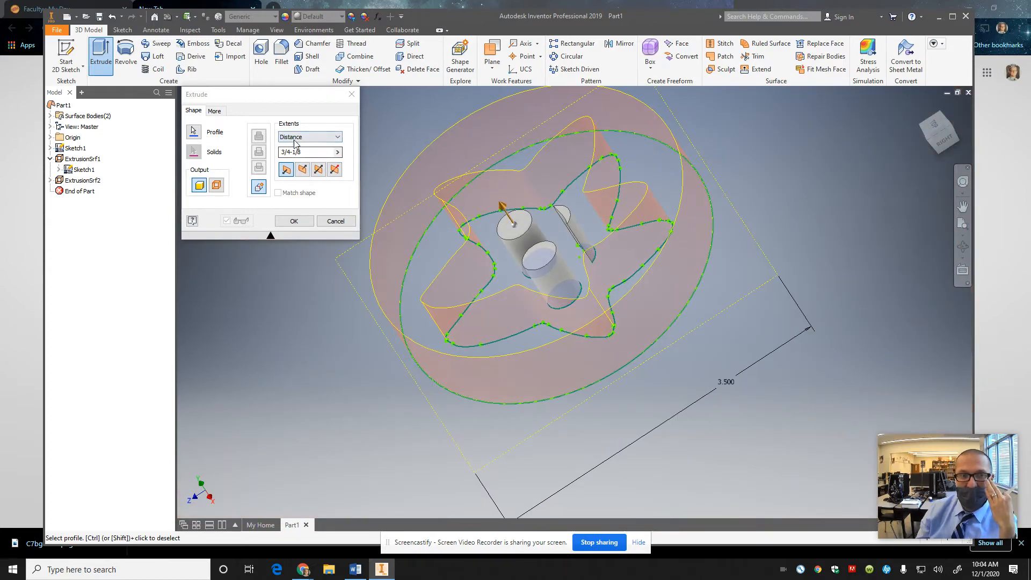
{"action": "mouse_move", "coordinate": [303, 151]}
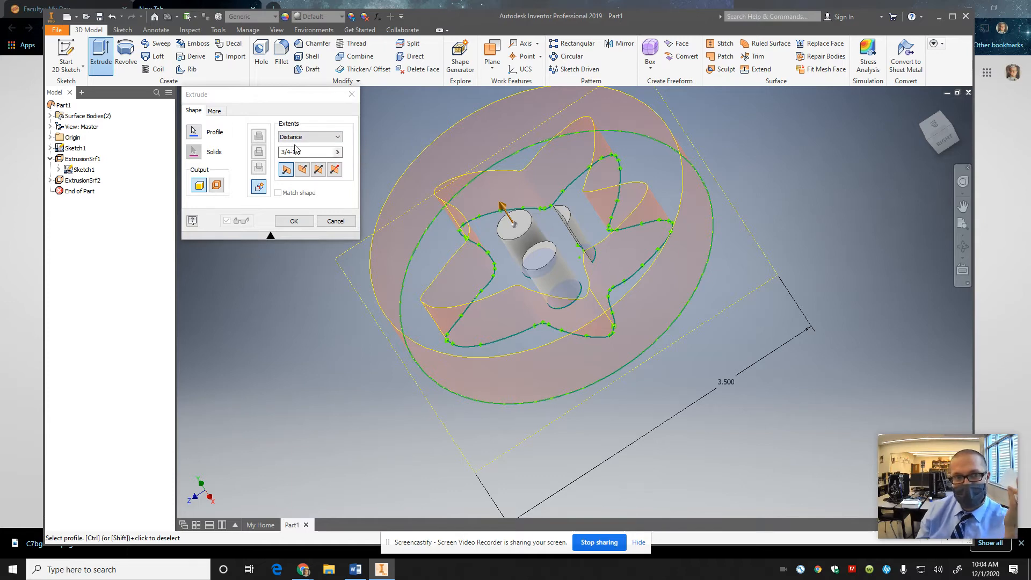
{"action": "left_click", "coordinate": [303, 153]}
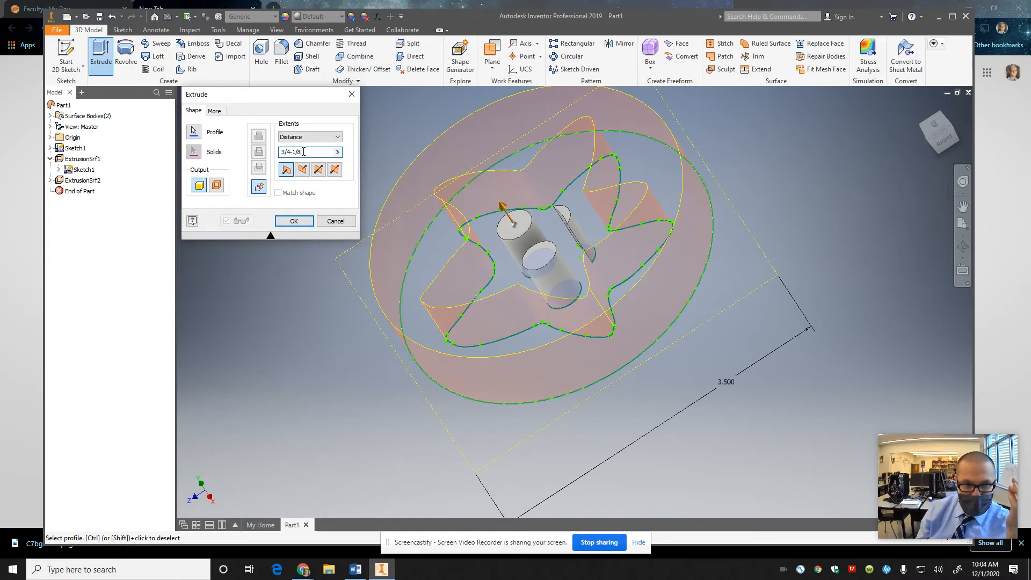
{"action": "left_click_drag", "start_coordinate": [302, 152], "coordinate": [294, 153]}
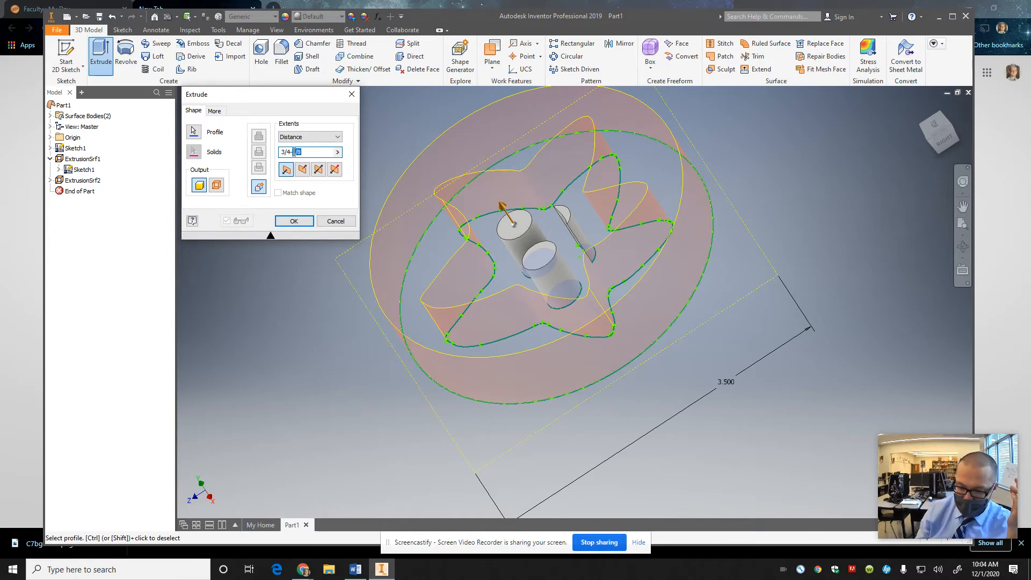
{"action": "type", "text": "1/16"}
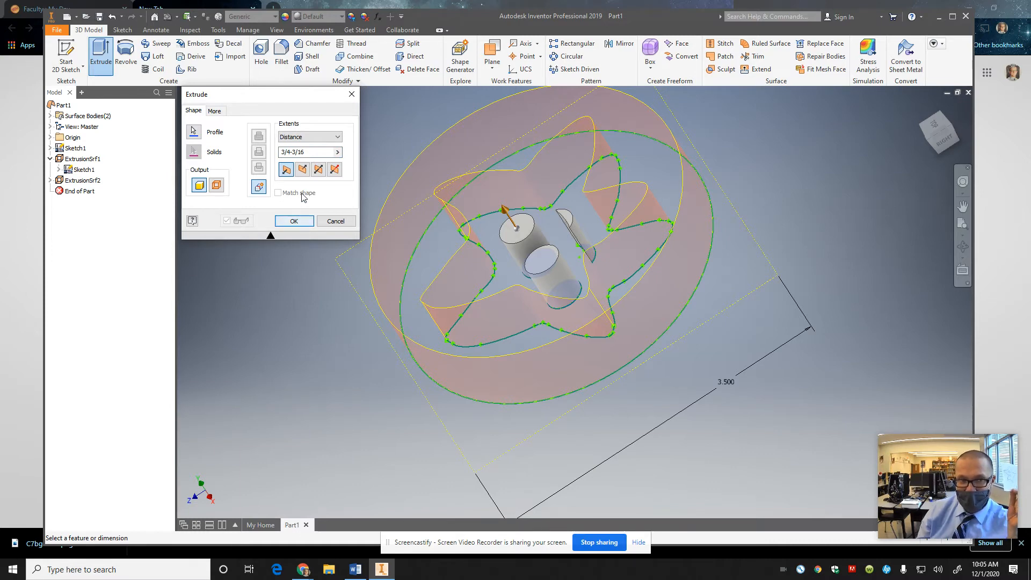
{"action": "left_click", "coordinate": [293, 221]}
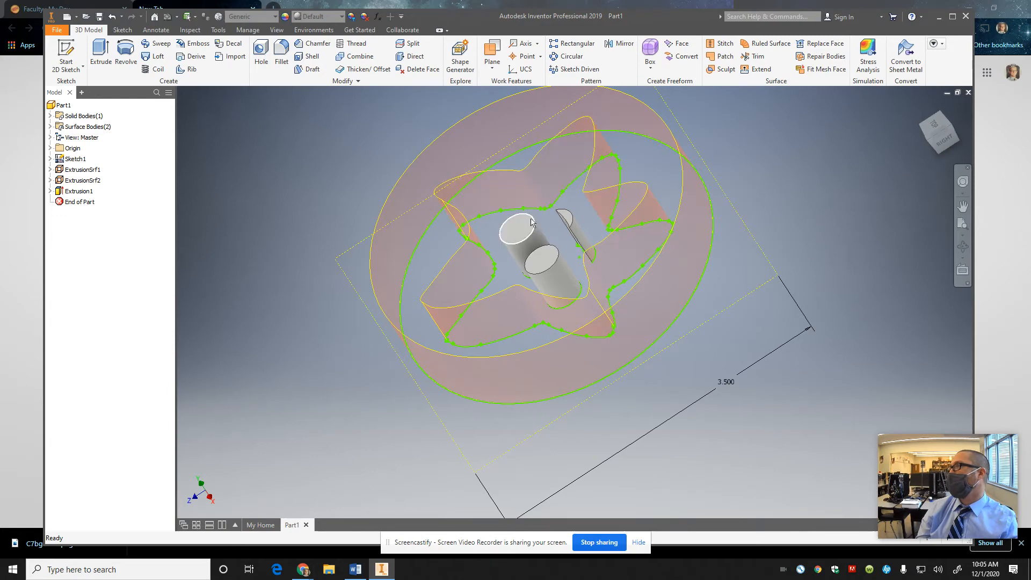
{"action": "left_click", "coordinate": [480, 161]}
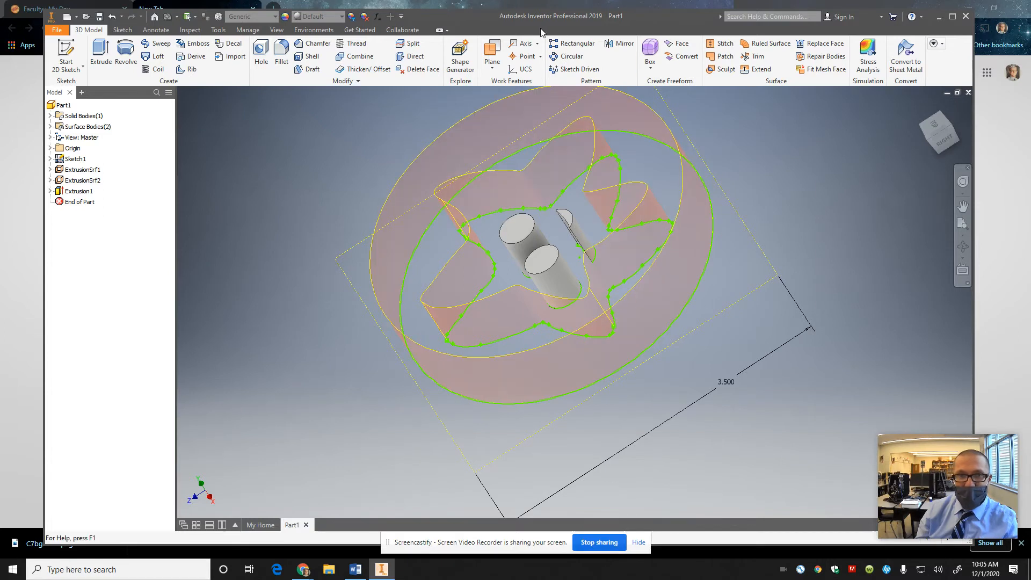
- Thicken the circular border surface into a solid by .05 in, applied symmetrically to both sides
{"action": "left_click", "coordinate": [361, 68]}
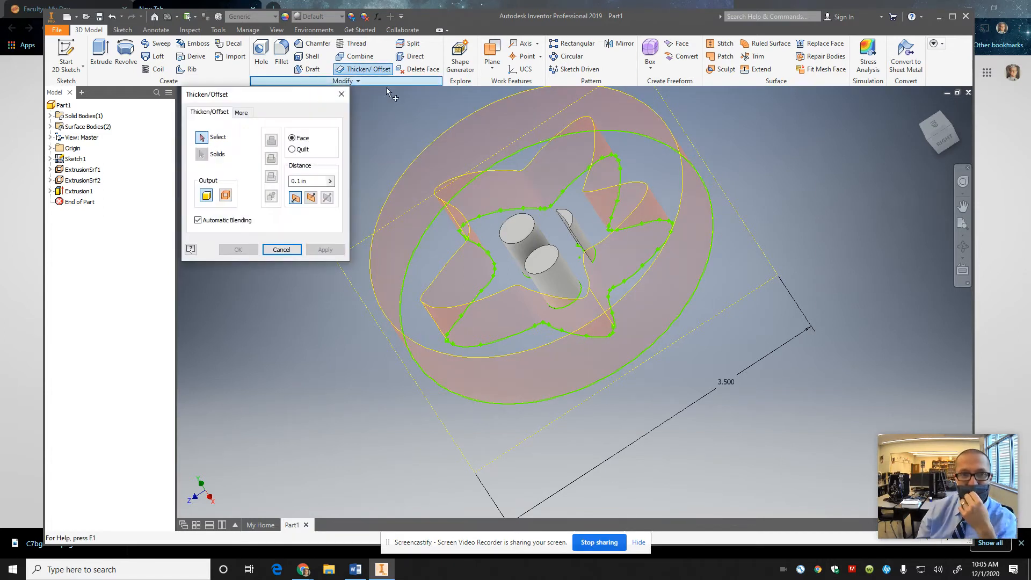
{"action": "left_click", "coordinate": [440, 145]}
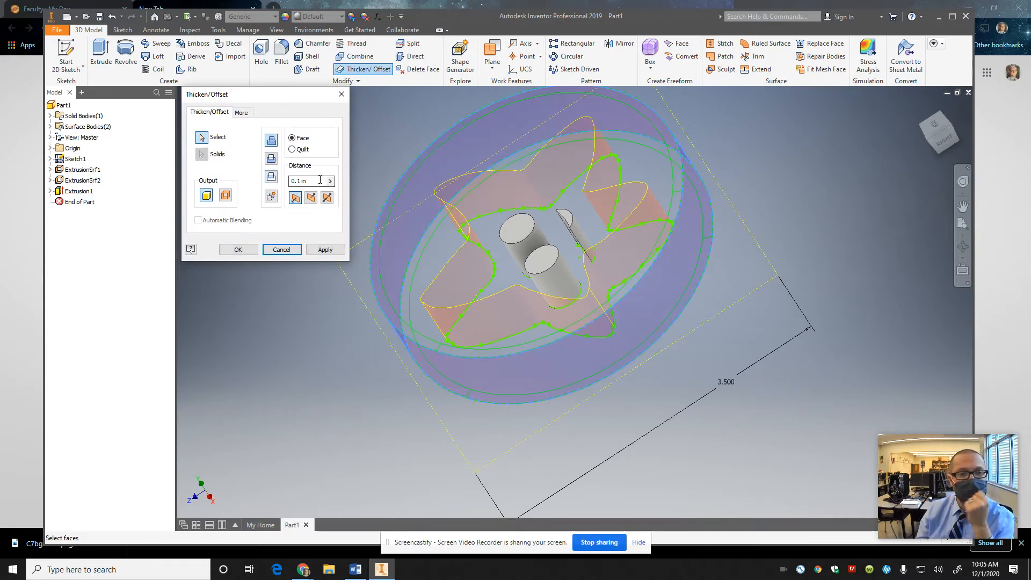
{"action": "type", "text": "5"}
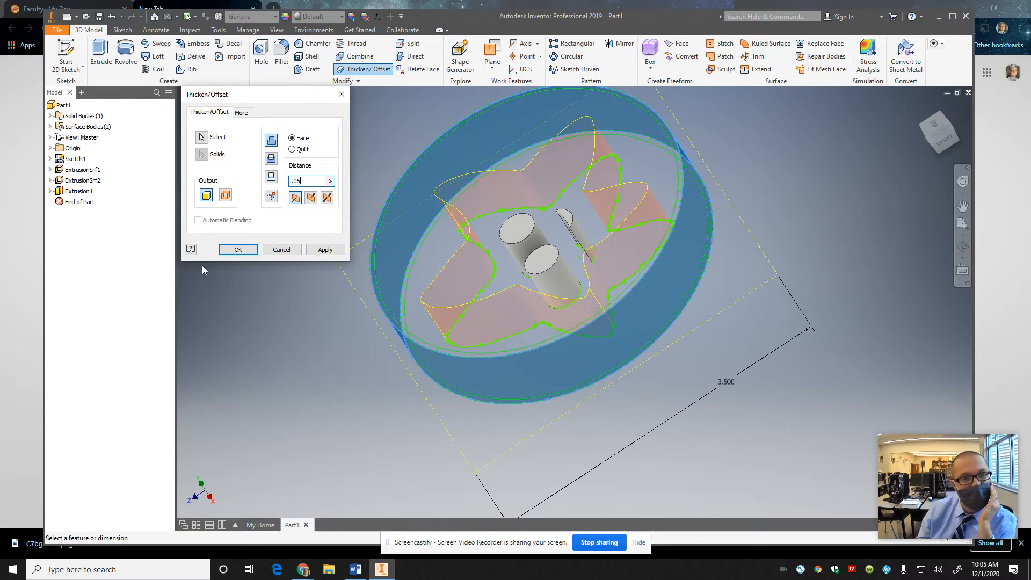
{"action": "left_click", "coordinate": [311, 199]}
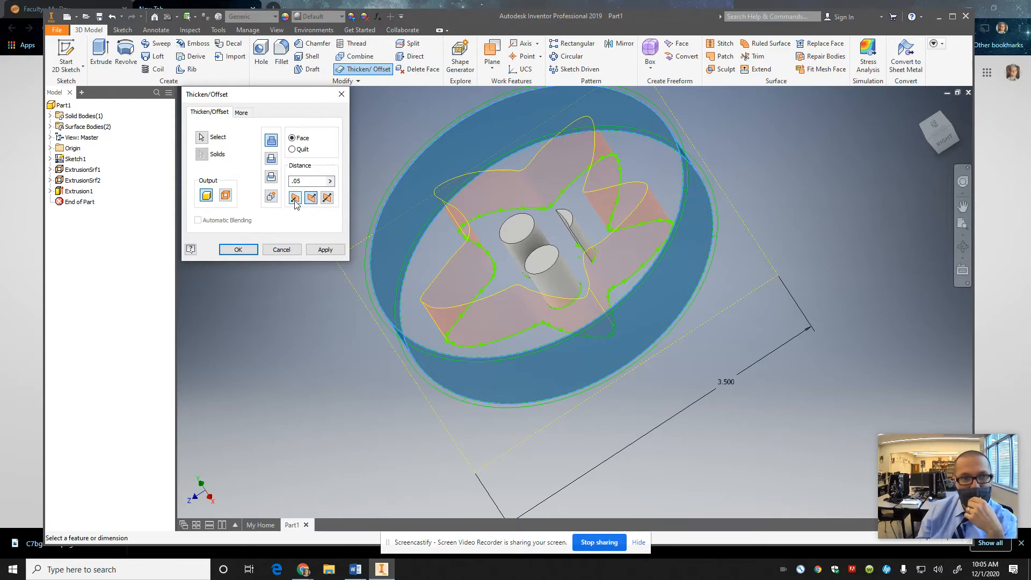
{"action": "left_click", "coordinate": [294, 199]}
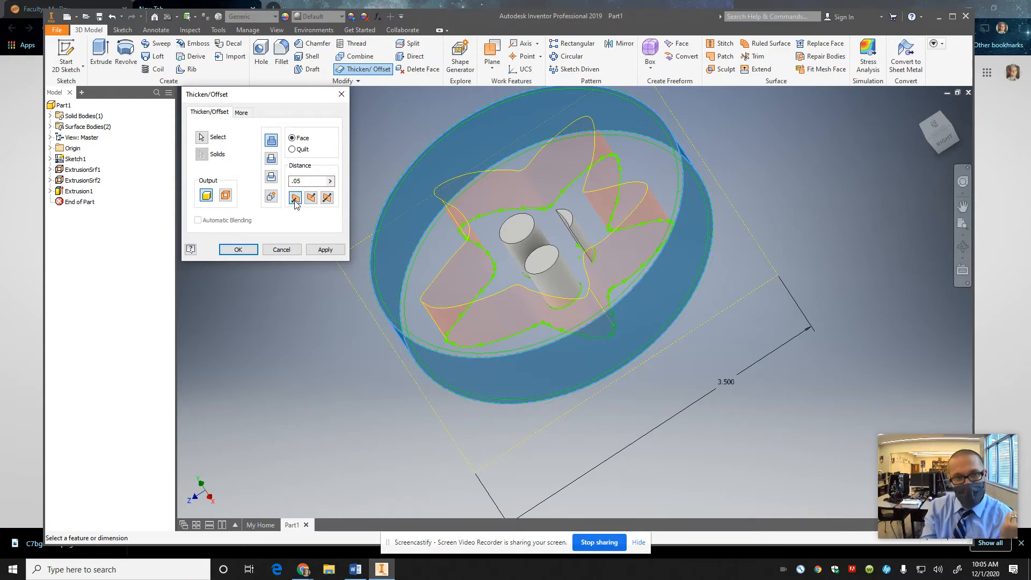
{"action": "left_click", "coordinate": [326, 198]}
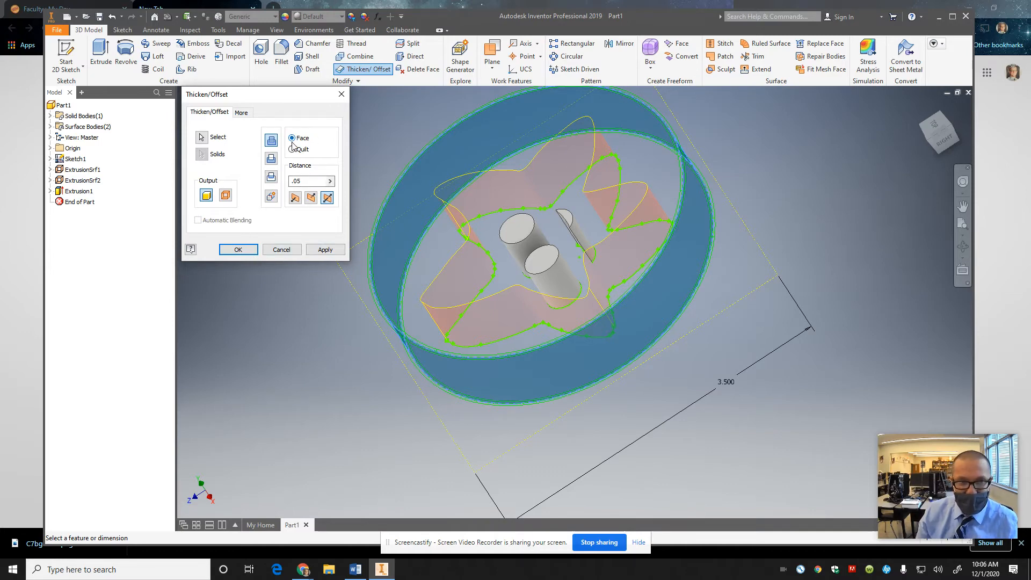
{"action": "left_click", "coordinate": [322, 249]}
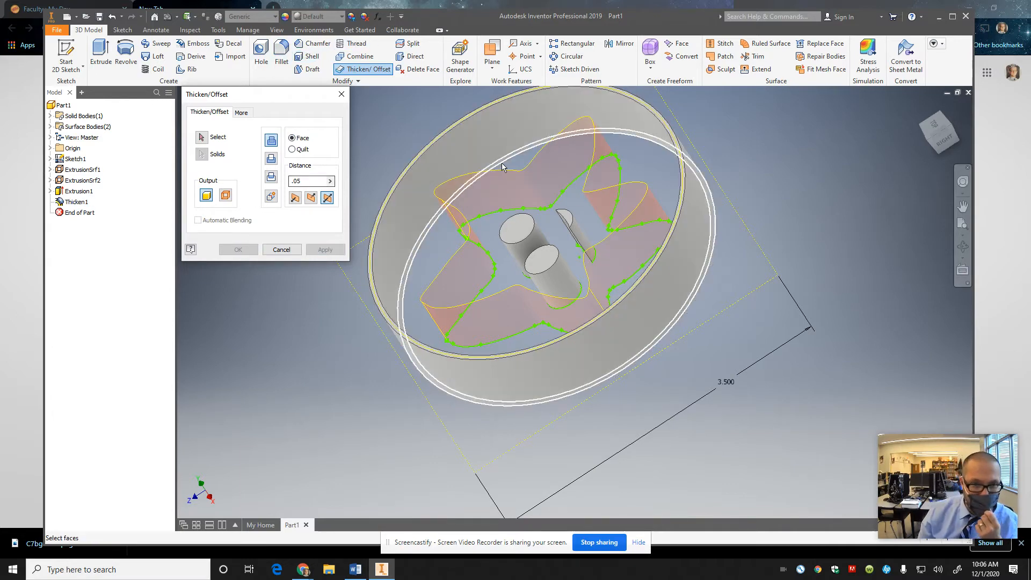
{"action": "left_click", "coordinate": [502, 182]}
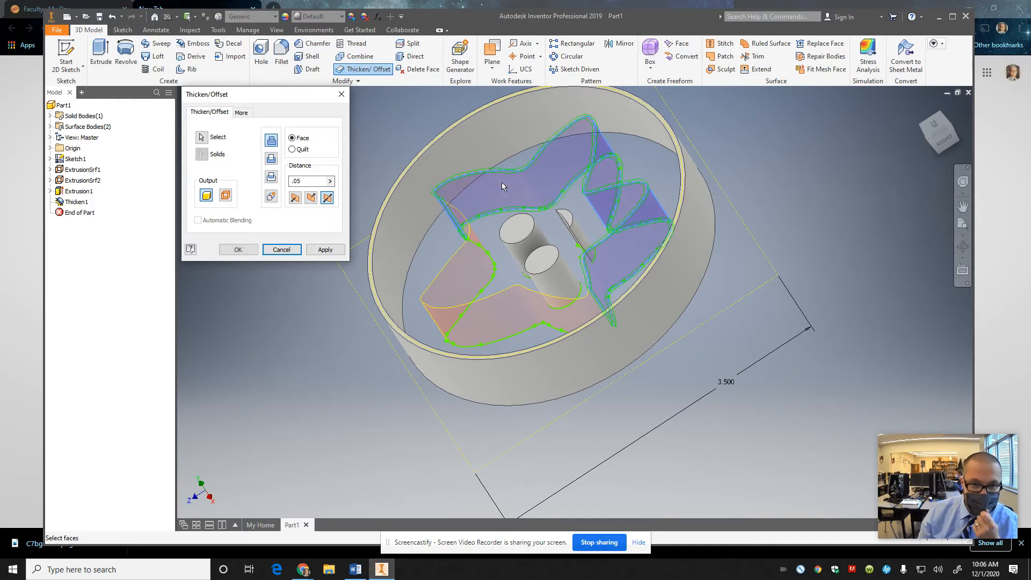
{"action": "left_click", "coordinate": [465, 264]}
{"action": "left_click", "coordinate": [502, 326]}
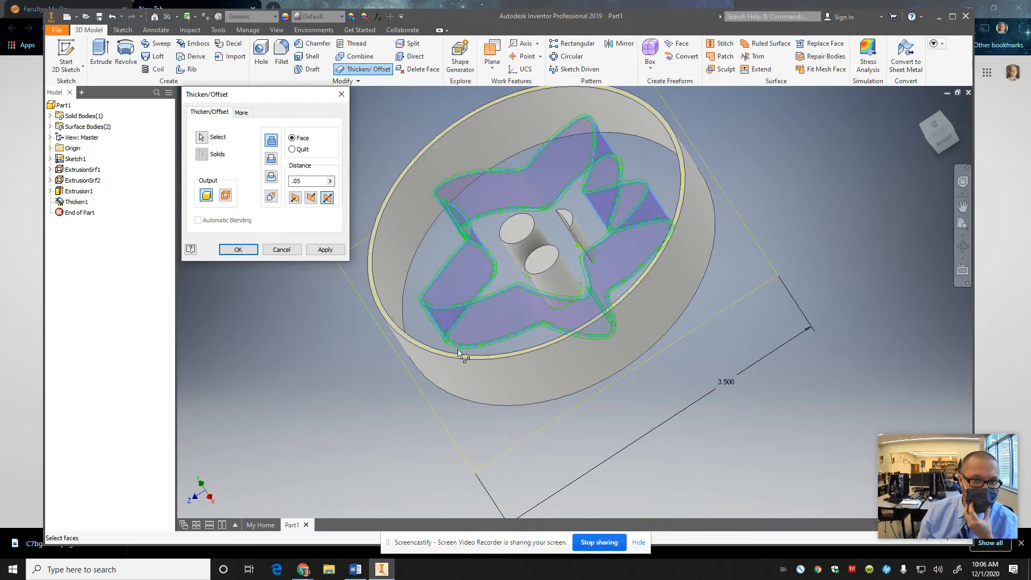
- Thicken the whole star surface, selected as a quilt, into a solid by .05 in on both sides, and end the Thicken/Offset command
{"action": "left_click", "coordinate": [292, 149]}
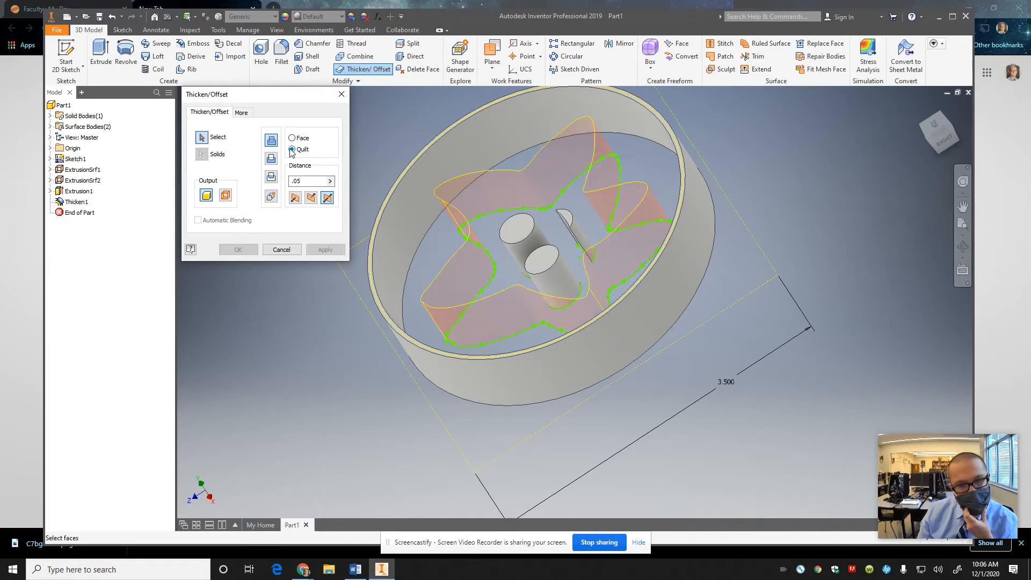
{"action": "left_click", "coordinate": [494, 175]}
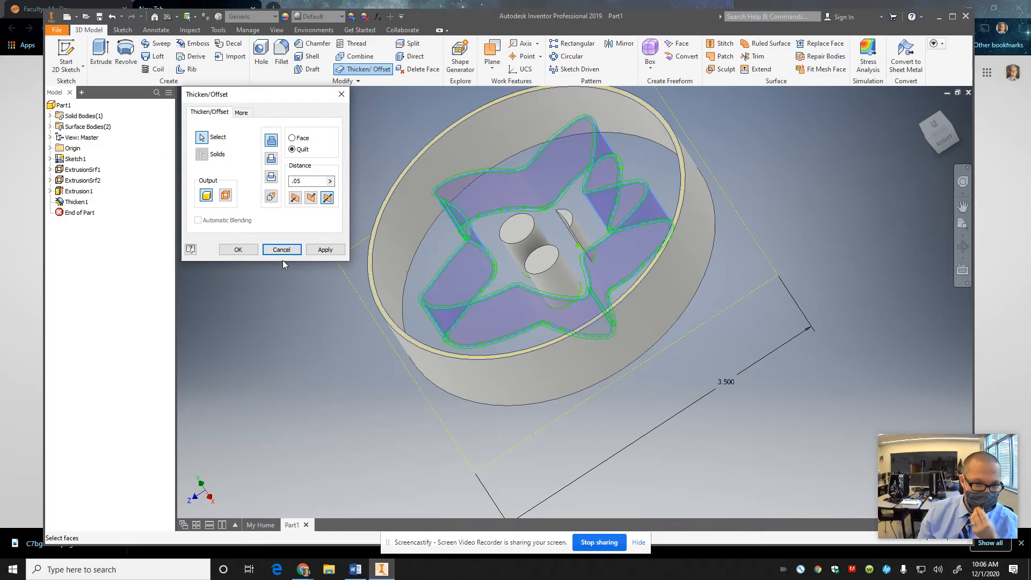
{"action": "left_click", "coordinate": [324, 250]}
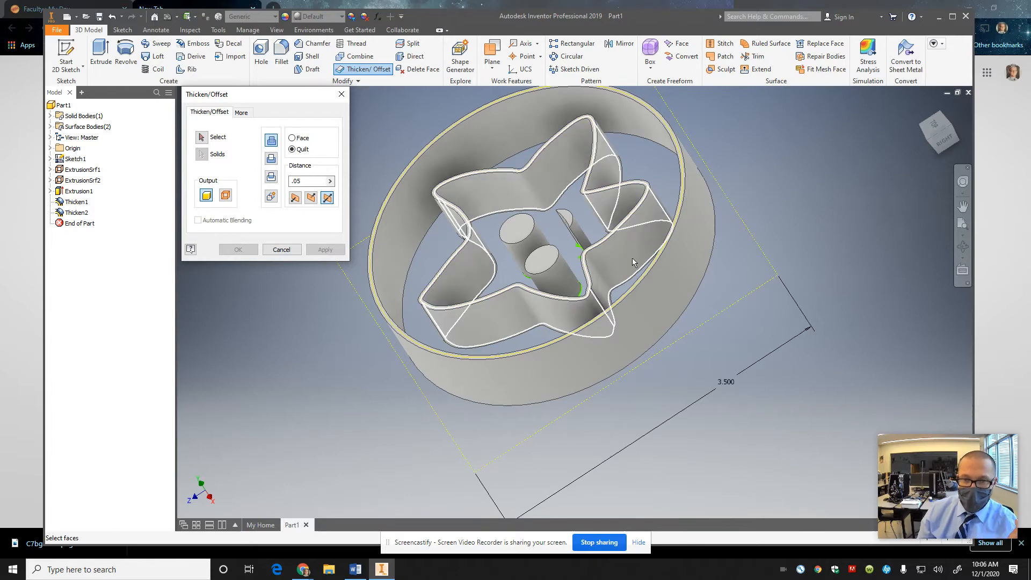
{"action": "left_click", "coordinate": [954, 129]}
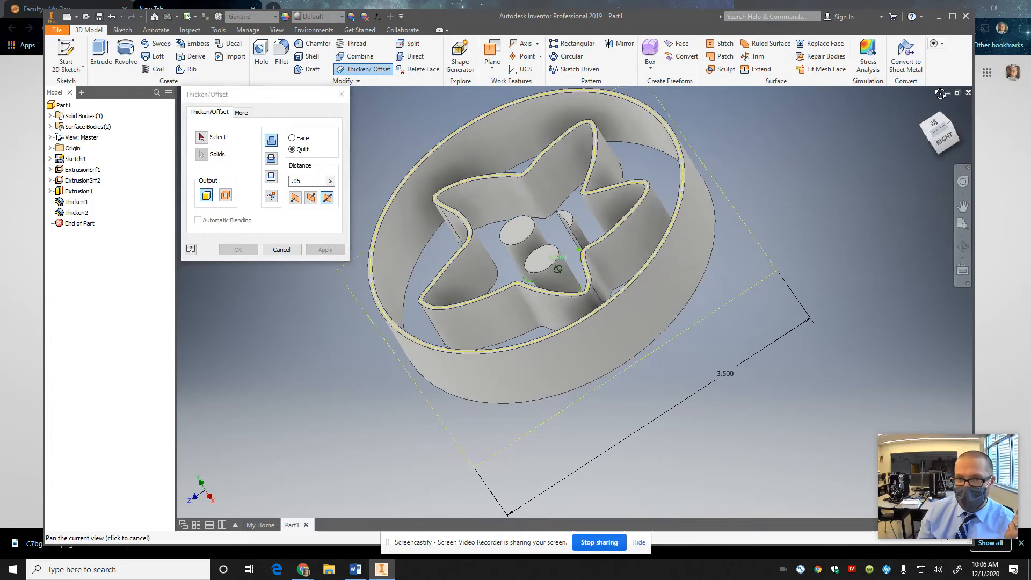
{"action": "mouse_move", "coordinate": [218, 477]}
{"action": "left_mouse_down"}
{"action": "mouse_move", "coordinate": [295, 469]}
{"action": "mouse_move", "coordinate": [338, 495]}
{"action": "mouse_move", "coordinate": [458, 501]}
{"action": "mouse_move", "coordinate": [478, 101]}
{"action": "left_mouse_up"}
{"action": "middle_click_drag", "start_coordinate": [478, 98], "coordinate": [479, 107], "text": "shift"}
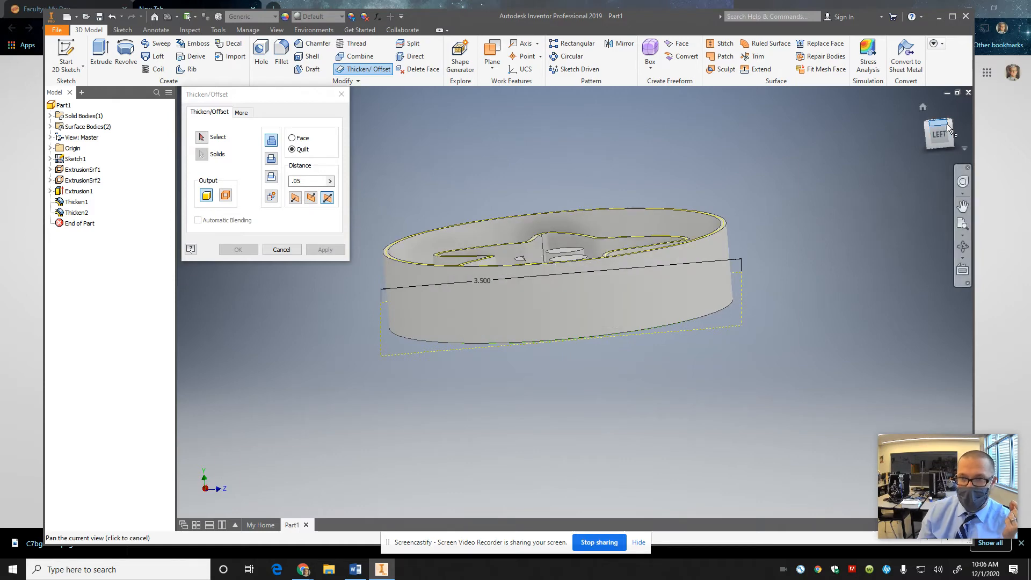
{"action": "mouse_move", "coordinate": [951, 120]}
{"action": "left_mouse_down"}
{"action": "mouse_move", "coordinate": [894, 137]}
{"action": "mouse_move", "coordinate": [855, 175]}
{"action": "mouse_move", "coordinate": [711, 240]}
{"action": "mouse_move", "coordinate": [559, 224]}
{"action": "mouse_move", "coordinate": [504, 139]}
{"action": "mouse_move", "coordinate": [420, 97]}
{"action": "mouse_move", "coordinate": [233, 94]}
{"action": "mouse_move", "coordinate": [235, 144]}
{"action": "left_mouse_up"}
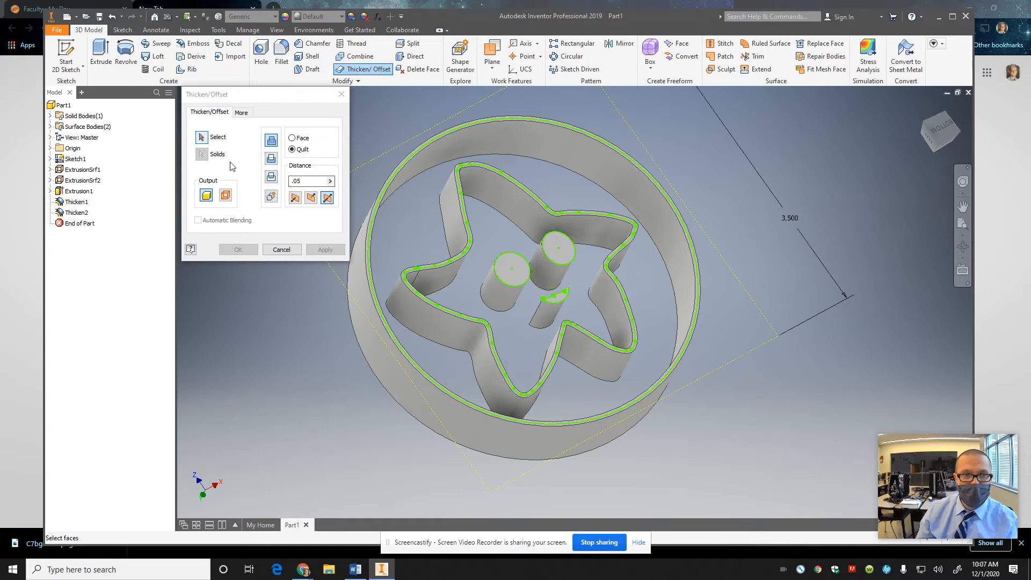
{"action": "left_click", "coordinate": [274, 251]}
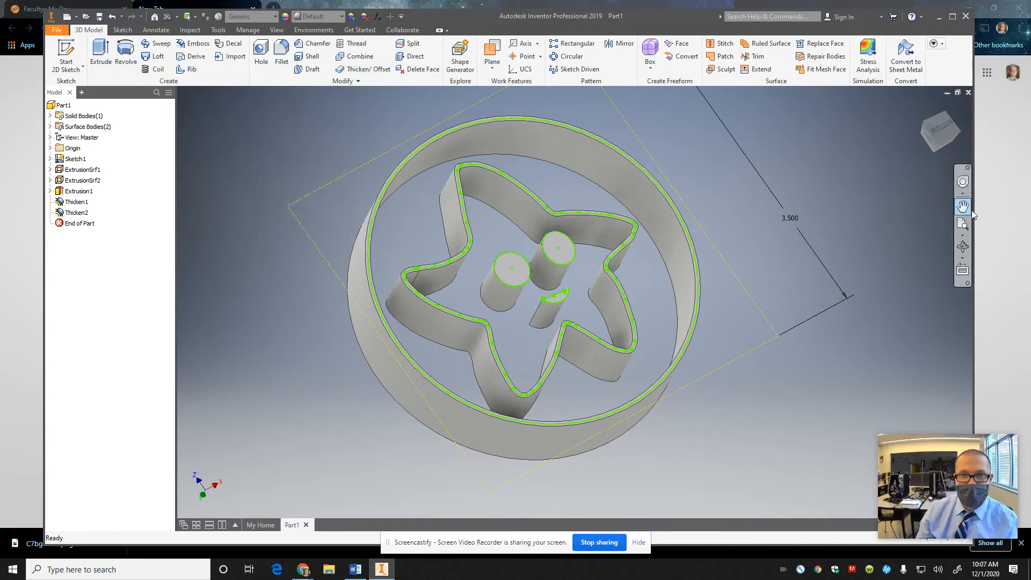
- Reverse the circular border surface's extrusion to Direction 2 and accept the edit
{"action": "left_click", "coordinate": [936, 144]}
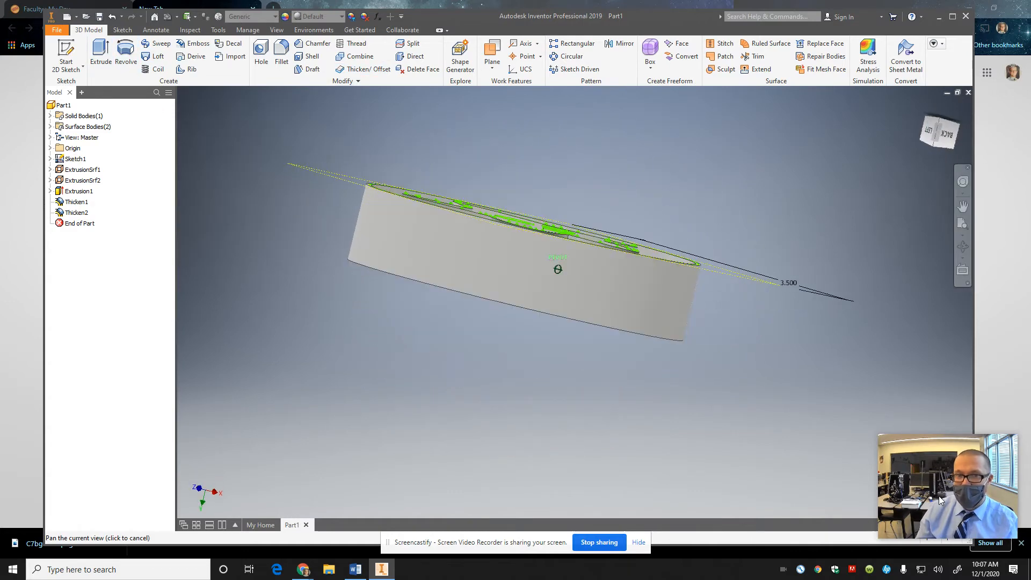
{"action": "left_click", "coordinate": [923, 107]}
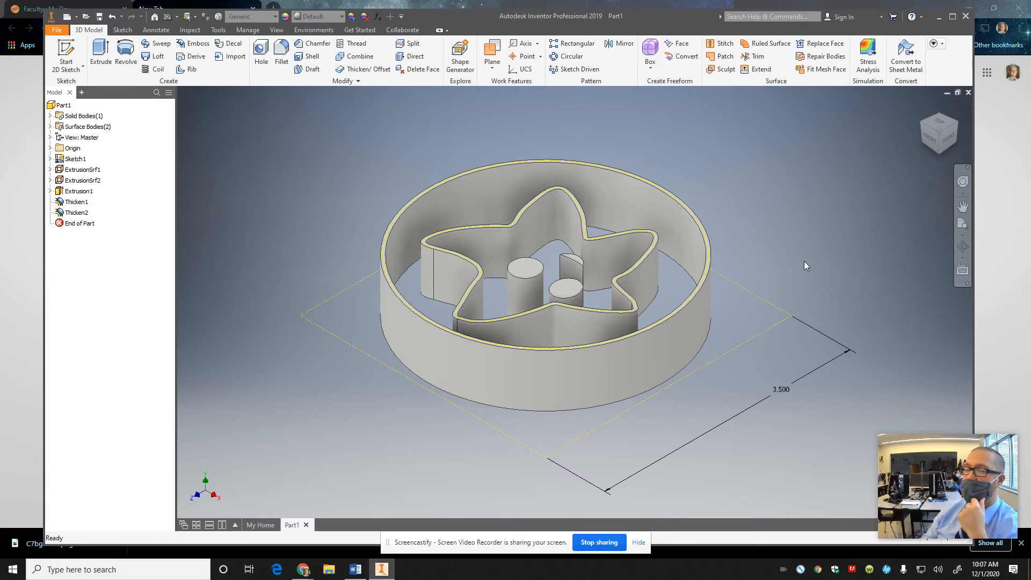
{"action": "double_click", "coordinate": [60, 173]}
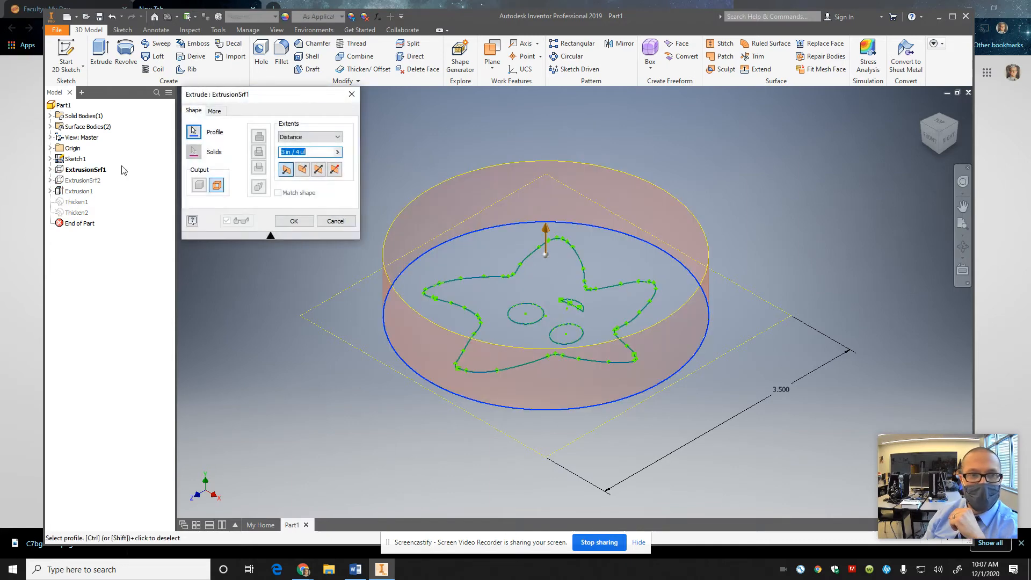
{"action": "left_click", "coordinate": [302, 170]}
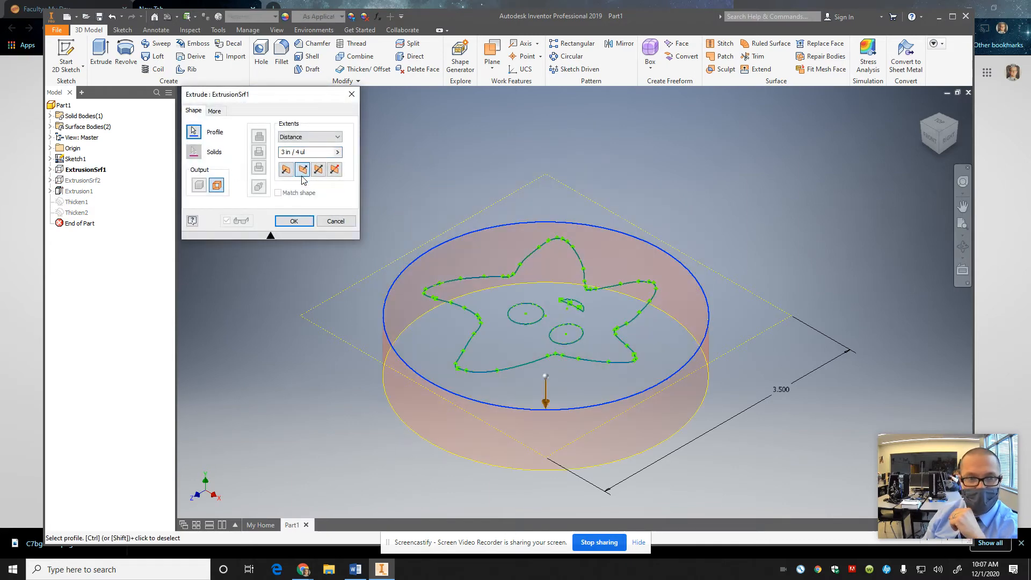
{"action": "left_click", "coordinate": [293, 220]}
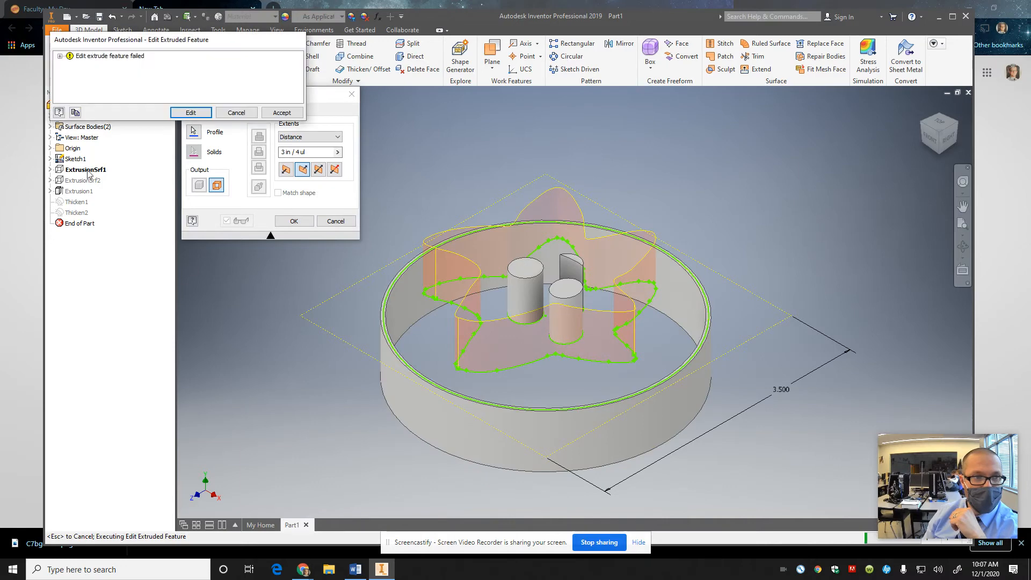
{"action": "left_click", "coordinate": [281, 113]}
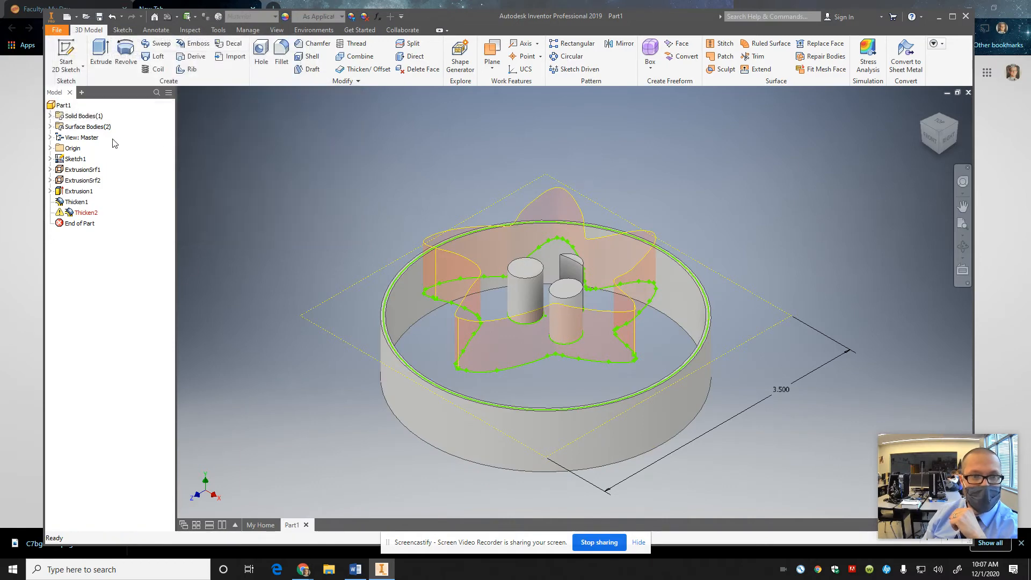
{"action": "double_click", "coordinate": [60, 171]}
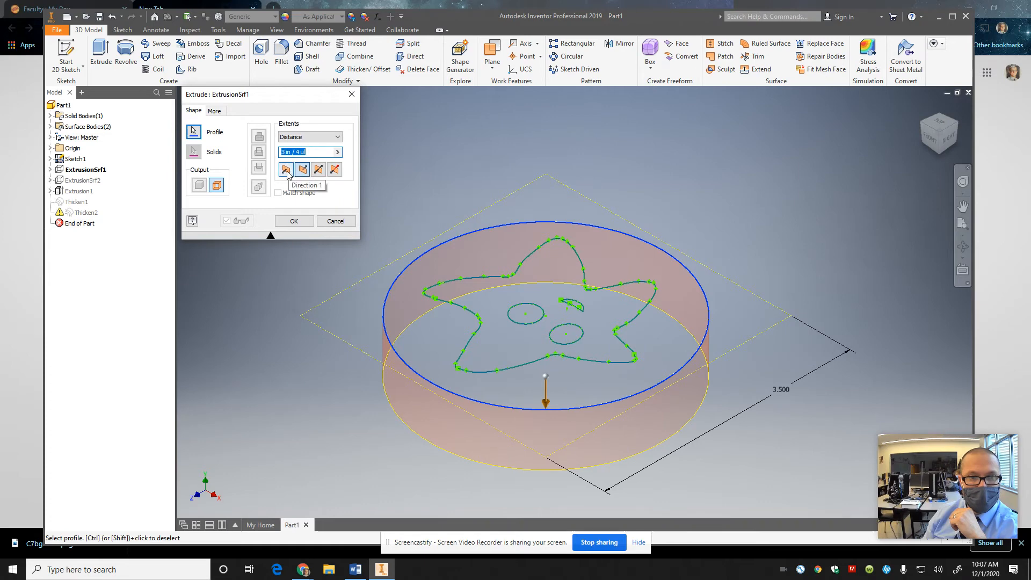
{"action": "left_click", "coordinate": [286, 170]}
{"action": "left_click", "coordinate": [302, 169]}
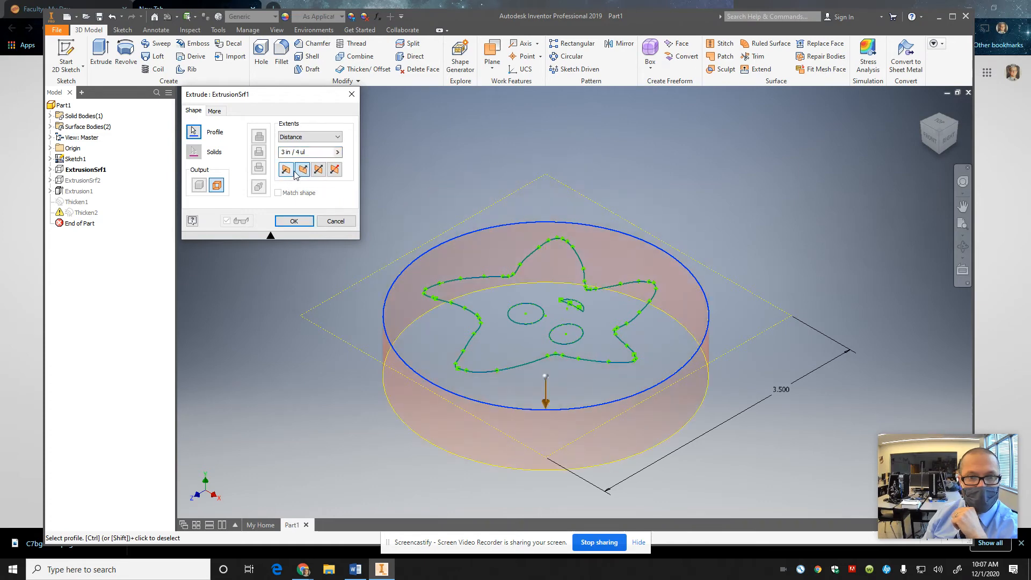
{"action": "left_click", "coordinate": [294, 224]}
{"action": "left_click", "coordinate": [276, 112]}
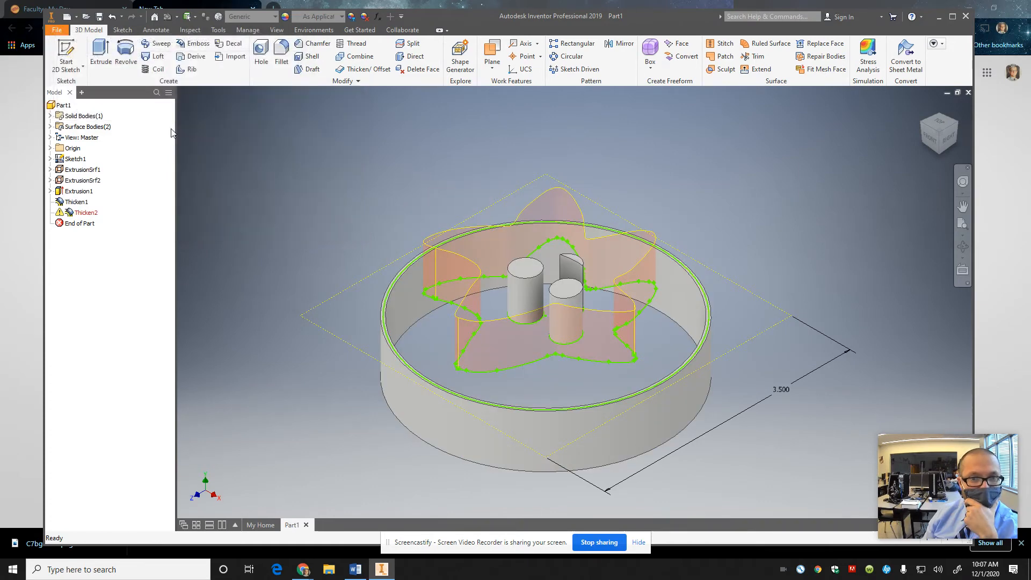
- Reverse the star surface's extrusion to Direction 2 and accept the edit
{"action": "double_click", "coordinate": [80, 180]}
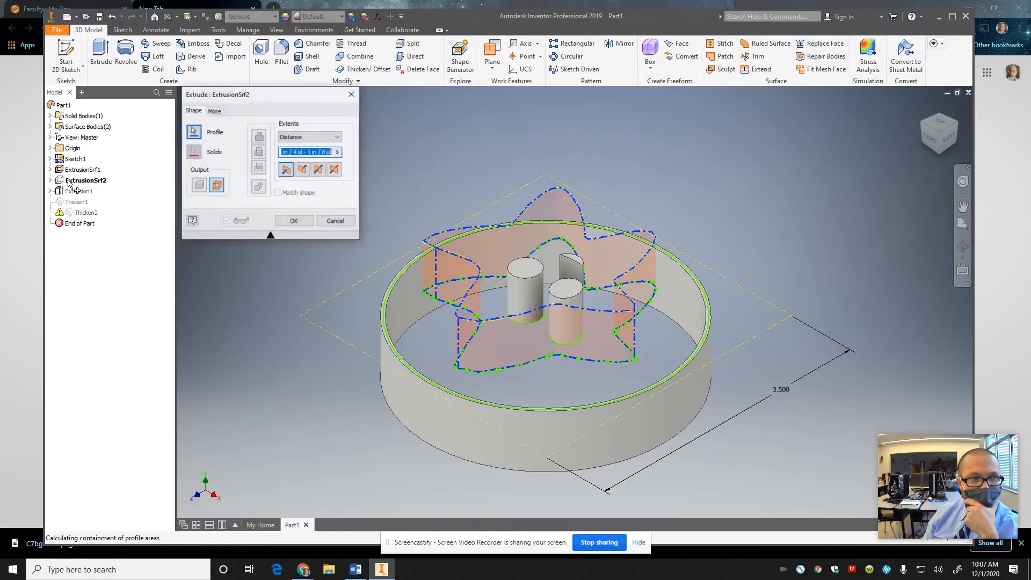
{"action": "left_click", "coordinate": [302, 170]}
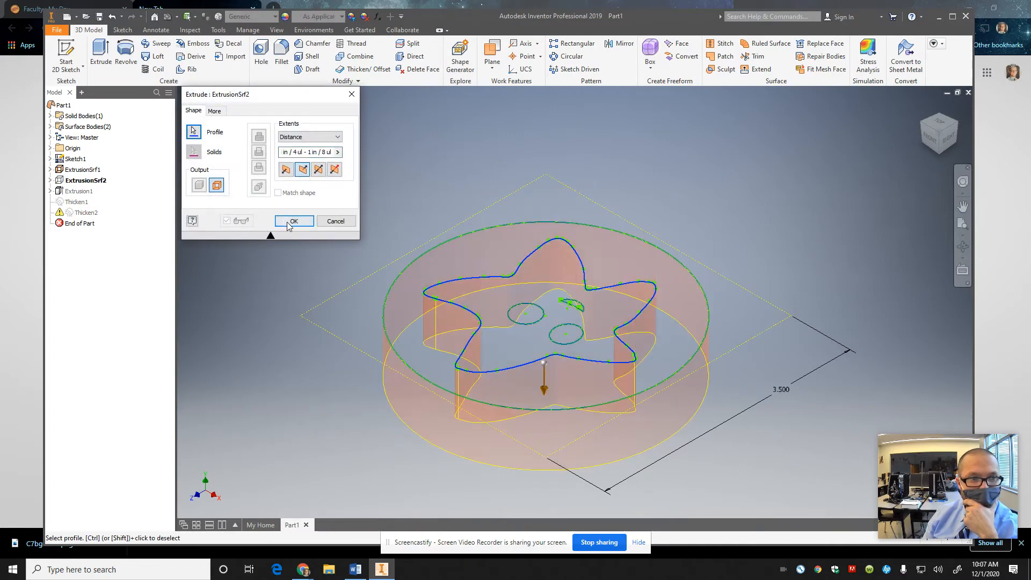
{"action": "left_click", "coordinate": [287, 221]}
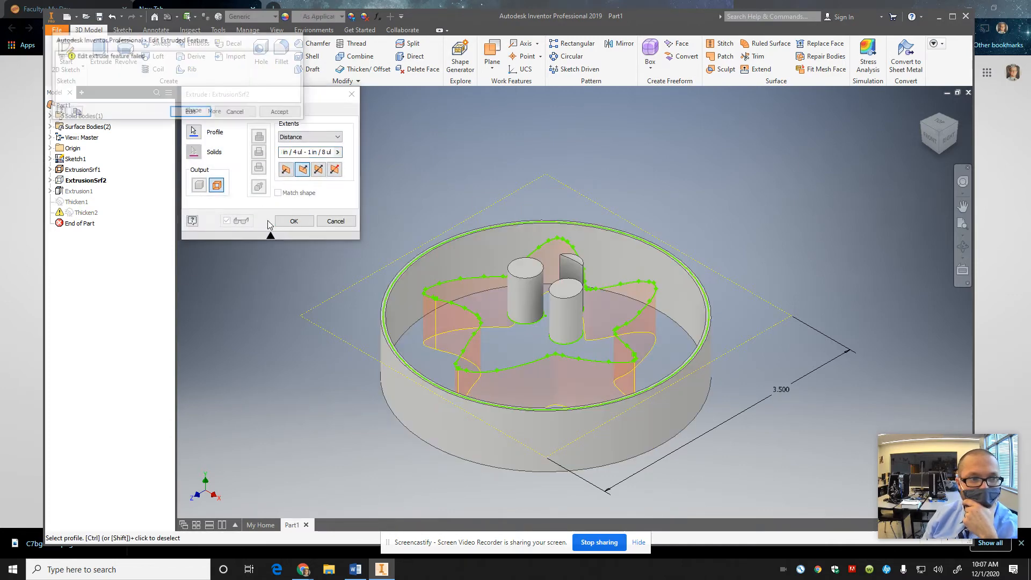
{"action": "left_click", "coordinate": [281, 112]}
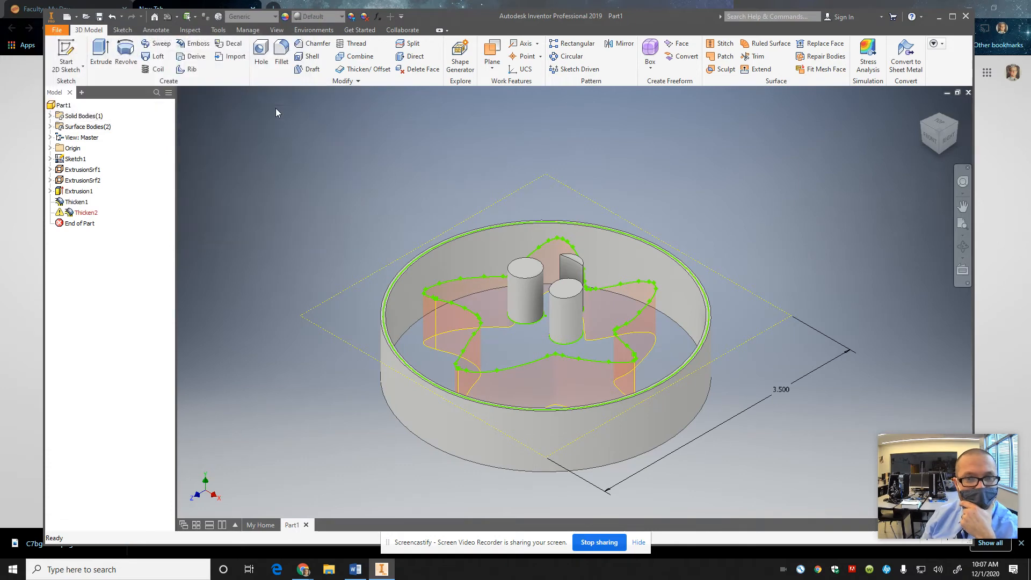
- Delete both Thicken features, Thicken1 and Thicken2, from the part
{"action": "left_click", "coordinate": [63, 203]}
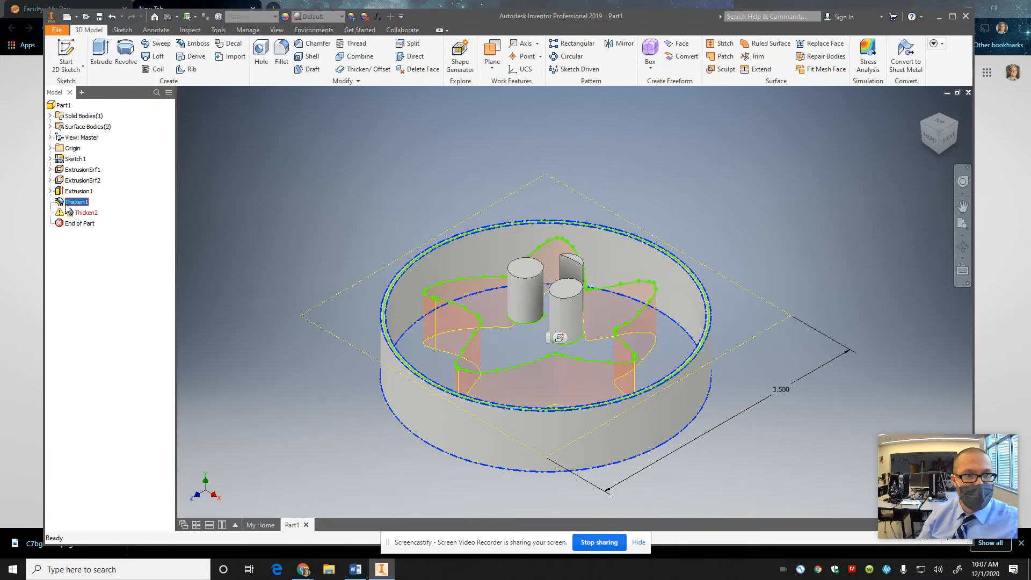
{"action": "right_click", "coordinate": [70, 211]}
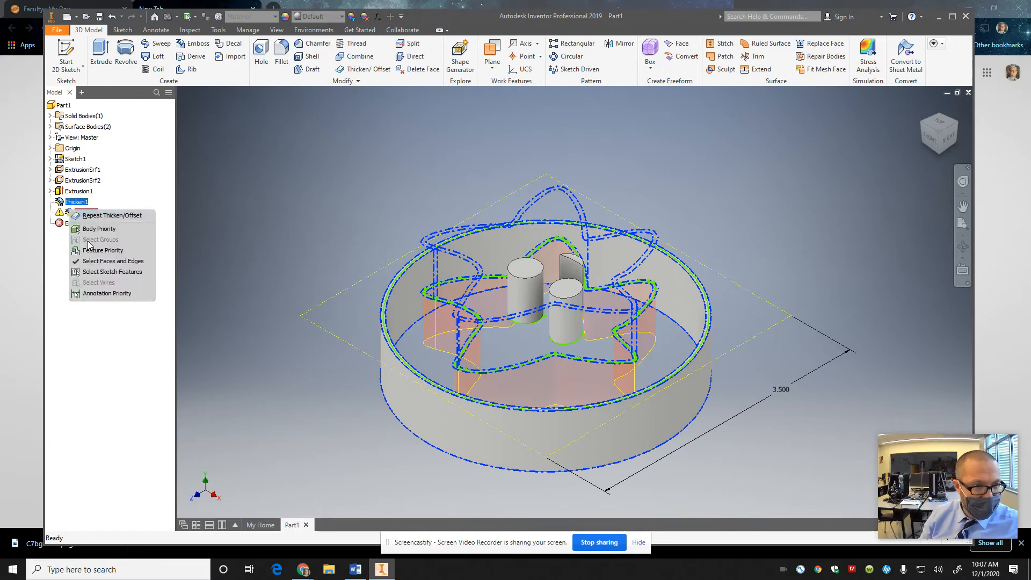
{"action": "left_click", "coordinate": [50, 234]}
{"action": "left_click", "coordinate": [59, 191]}
{"action": "left_click", "coordinate": [59, 202]}
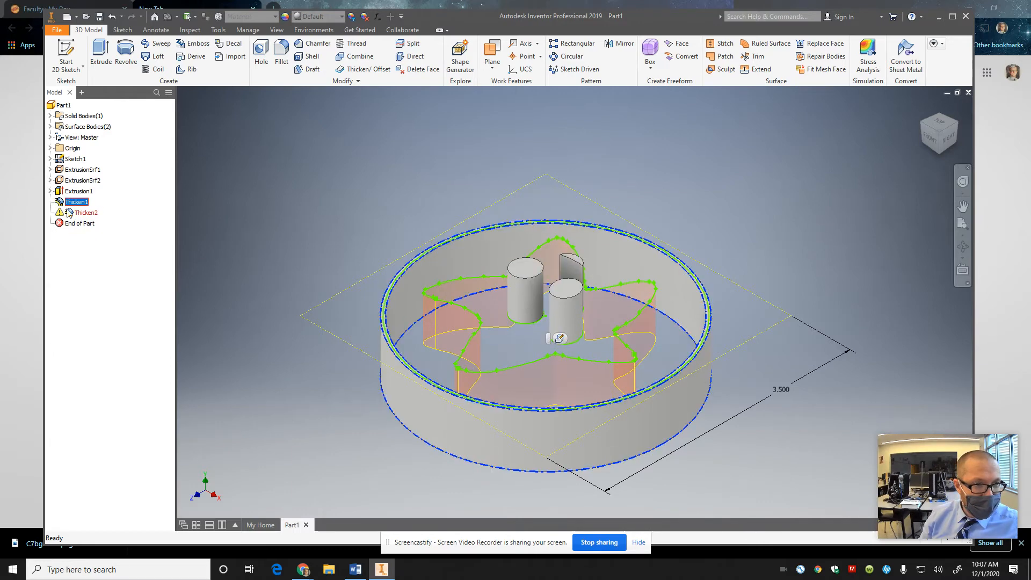
{"action": "left_click", "coordinate": [69, 213], "text": "ctrl"}
{"action": "right_click", "coordinate": [68, 213]}
{"action": "left_click", "coordinate": [80, 229]}
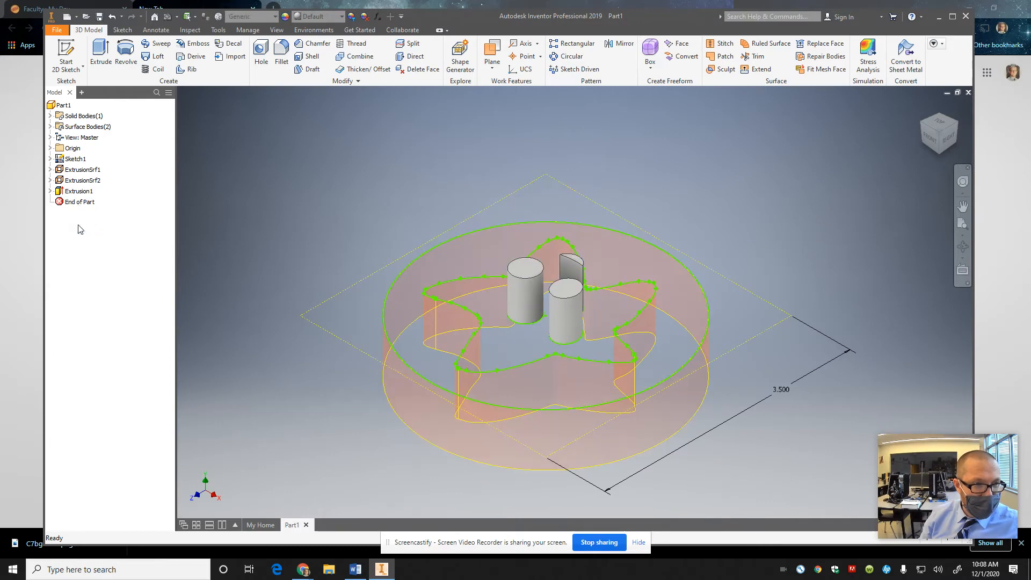
- Reverse the extrusion of the eyes and mouth to Direction 2
{"action": "left_click", "coordinate": [59, 192]}
{"action": "double_click", "coordinate": [60, 191]}
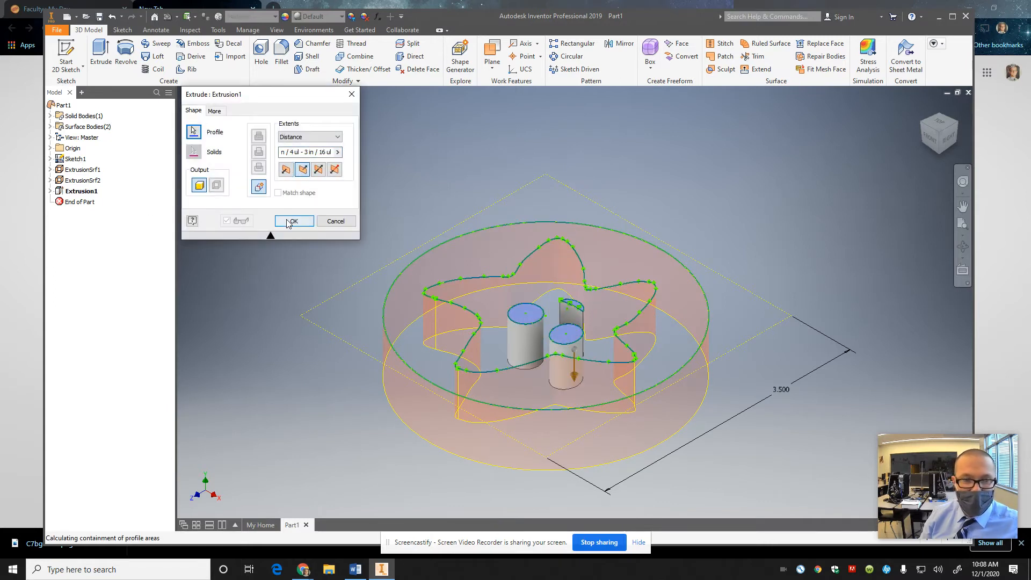
{"action": "left_click", "coordinate": [288, 221]}
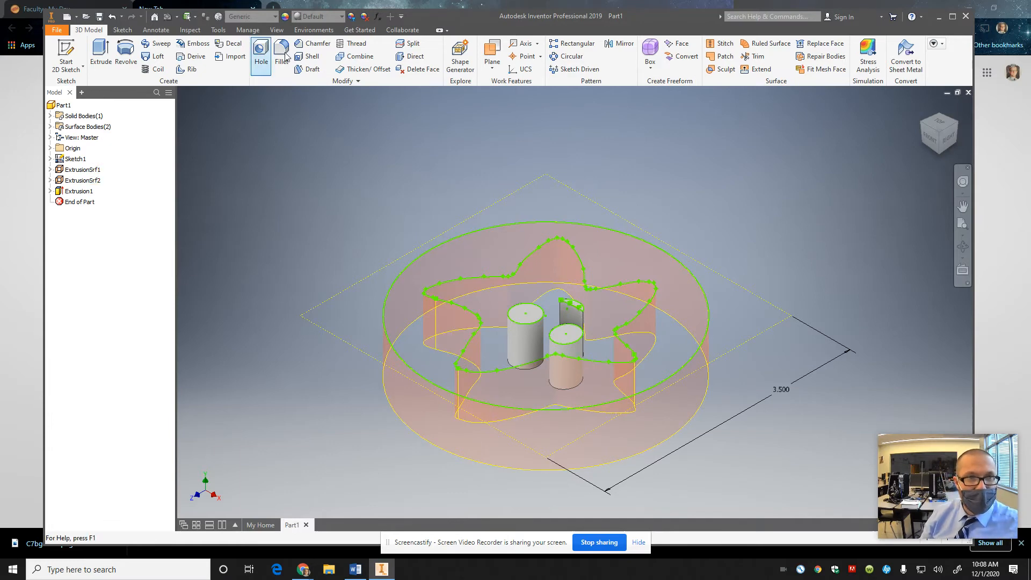
- Thicken the whole star surface, selected as a quilt, into a solid by .05 in towards Direction 1, and end the command
{"action": "left_click", "coordinate": [353, 70]}
{"action": "left_click", "coordinate": [513, 238]}
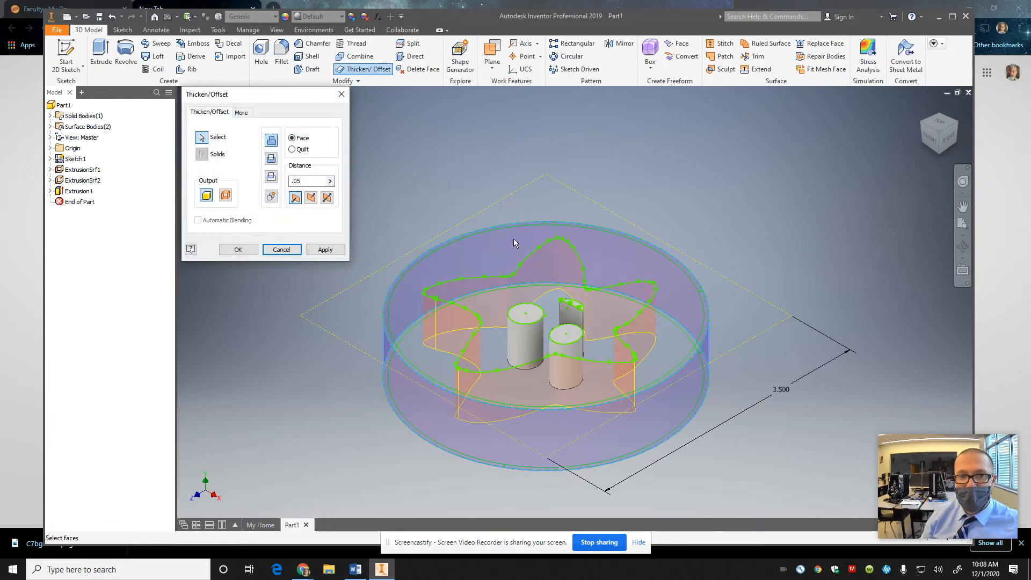
{"action": "left_click", "coordinate": [292, 149]}
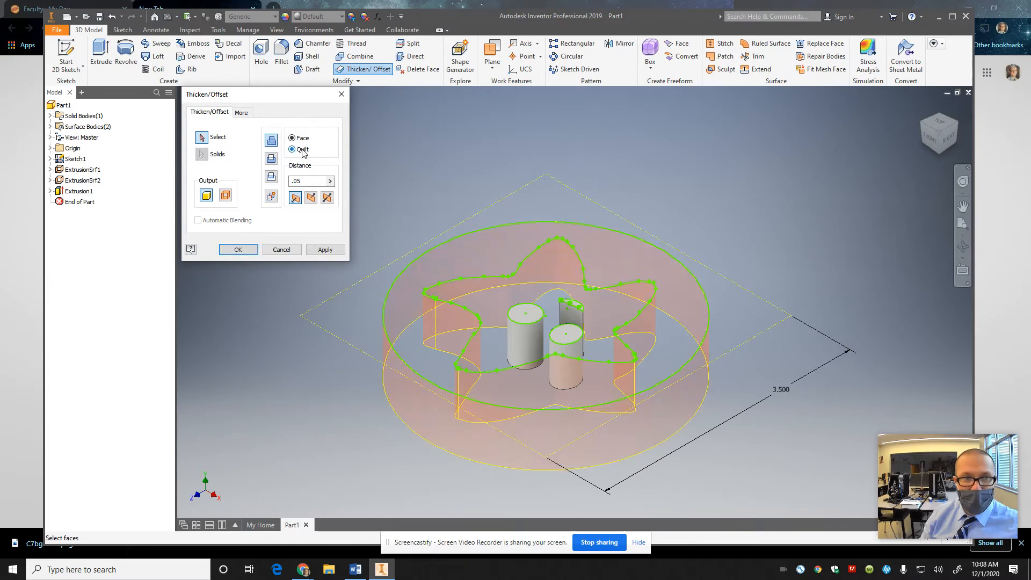
{"action": "left_click", "coordinate": [555, 245]}
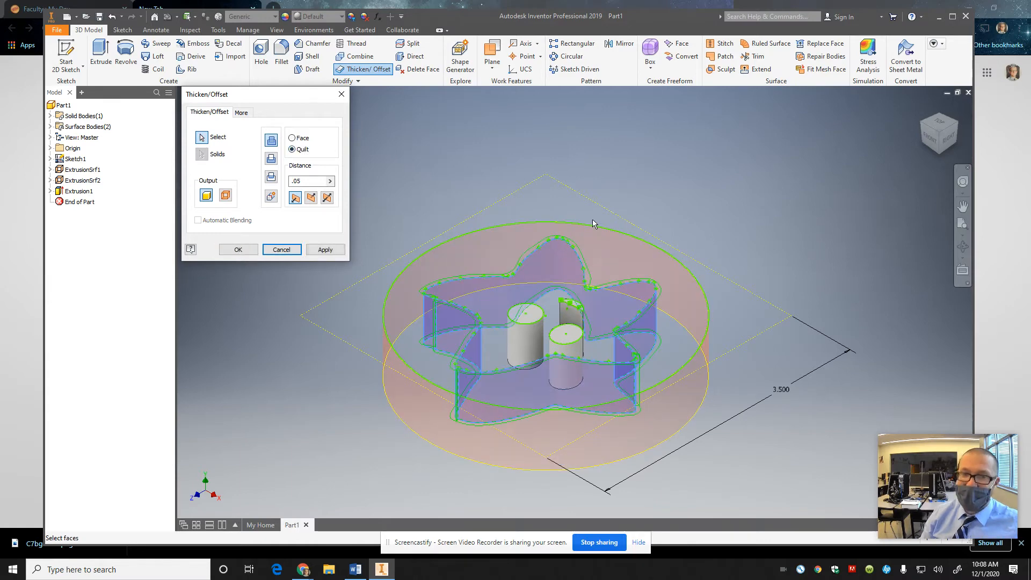
{"action": "left_click", "coordinate": [325, 249]}
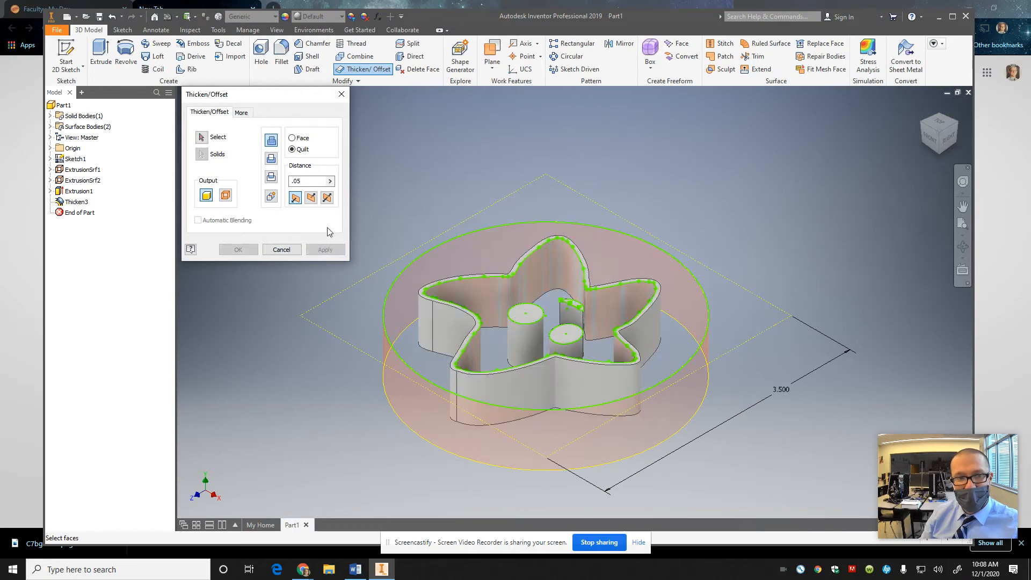
{"action": "left_click", "coordinate": [281, 249]}
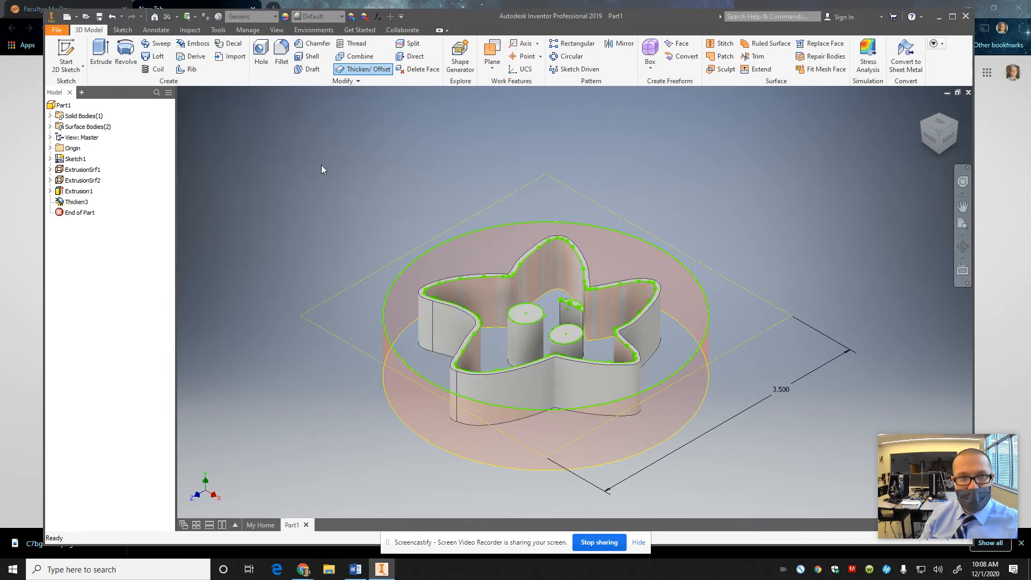
- Thicken the circular border surface into a solid by .05 in, applied symmetrically to both sides
{"action": "left_click", "coordinate": [349, 68]}
{"action": "left_click", "coordinate": [404, 233]}
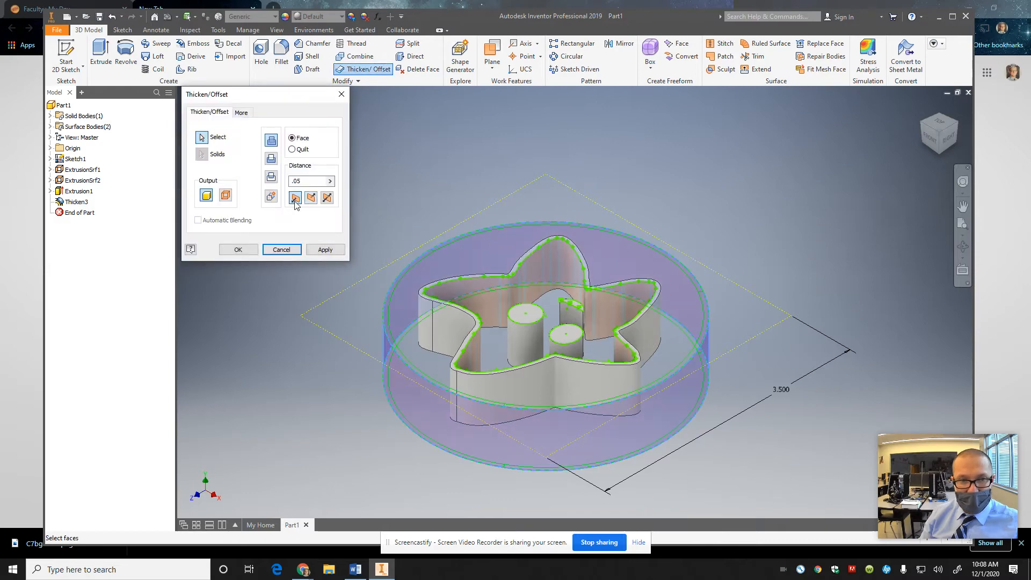
{"action": "left_click", "coordinate": [324, 198]}
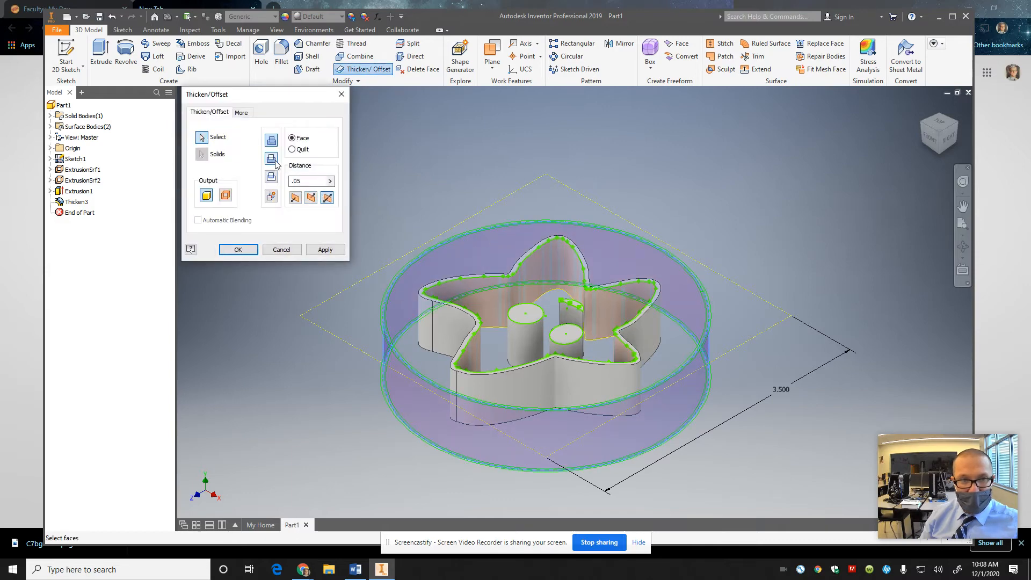
{"action": "left_click", "coordinate": [238, 249]}
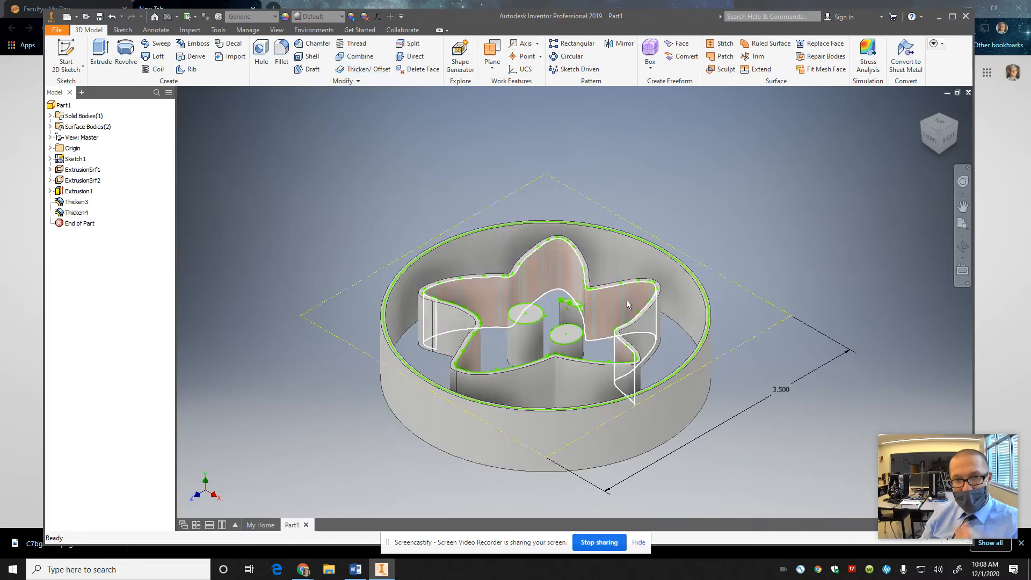
- Try to change the star wall's .05 in thickening to symmetric on both sides
{"action": "left_click", "coordinate": [62, 201]}
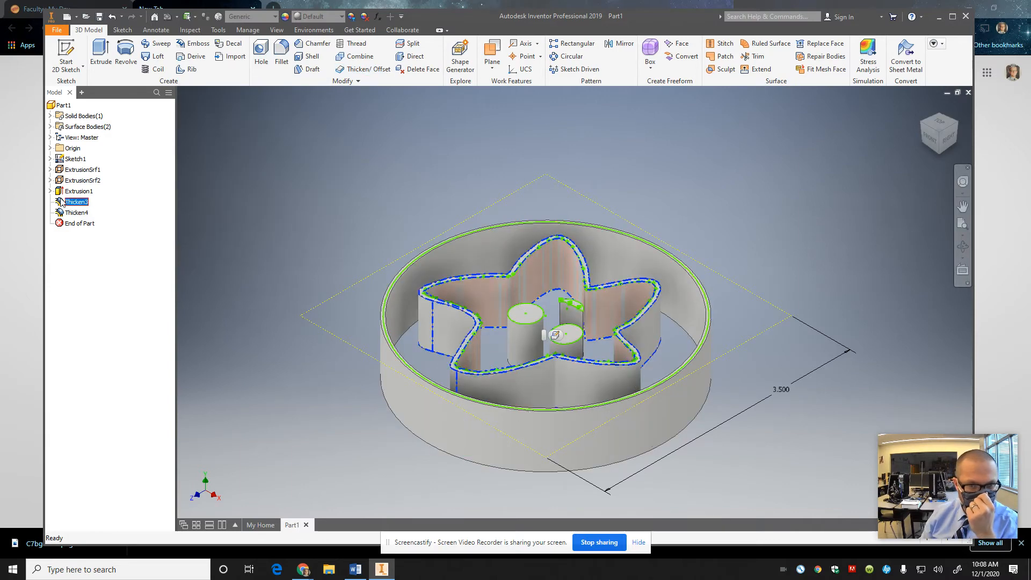
{"action": "double_click", "coordinate": [61, 201]}
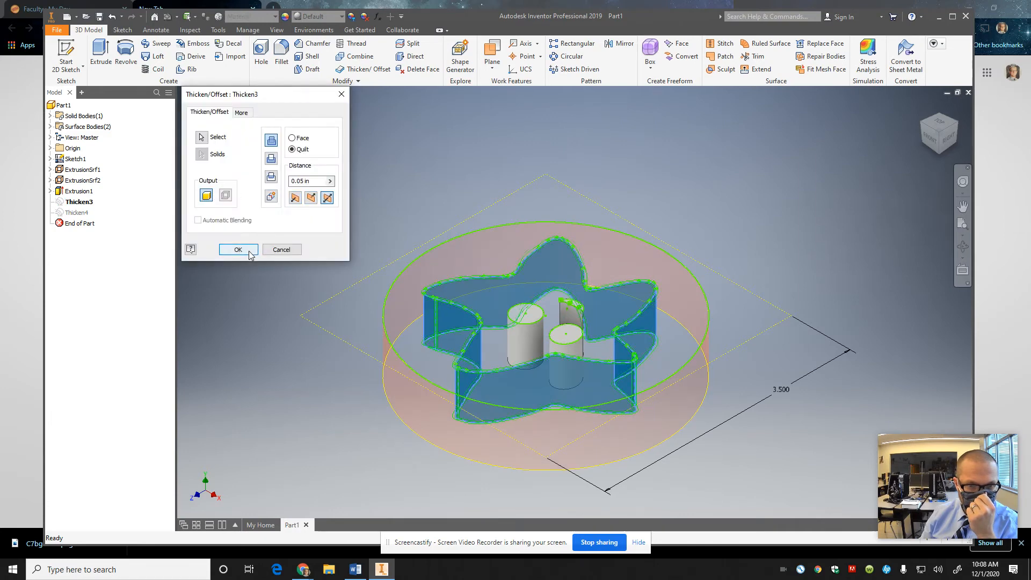
{"action": "left_click", "coordinate": [249, 251]}
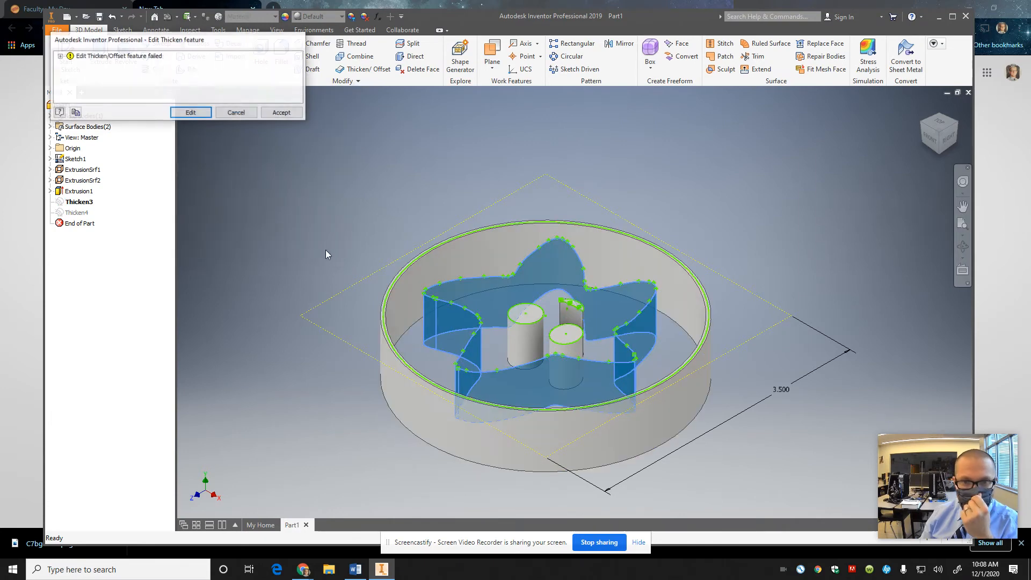
{"action": "left_click", "coordinate": [282, 112]}
- Set the star wall's thickening back to Direction 1, on one side only
{"action": "double_click", "coordinate": [72, 201]}
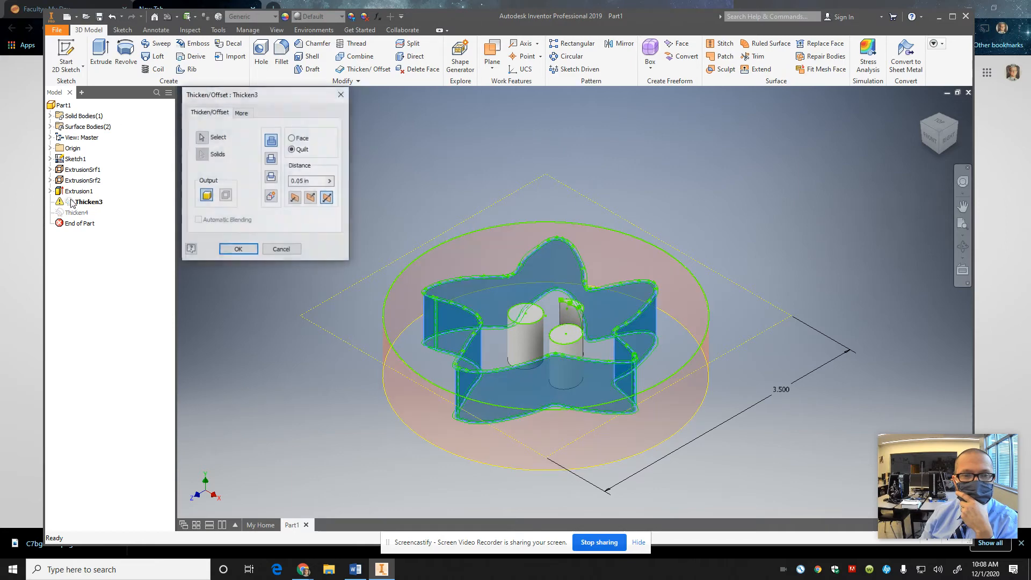
{"action": "left_click", "coordinate": [311, 197]}
{"action": "left_click", "coordinate": [294, 198]}
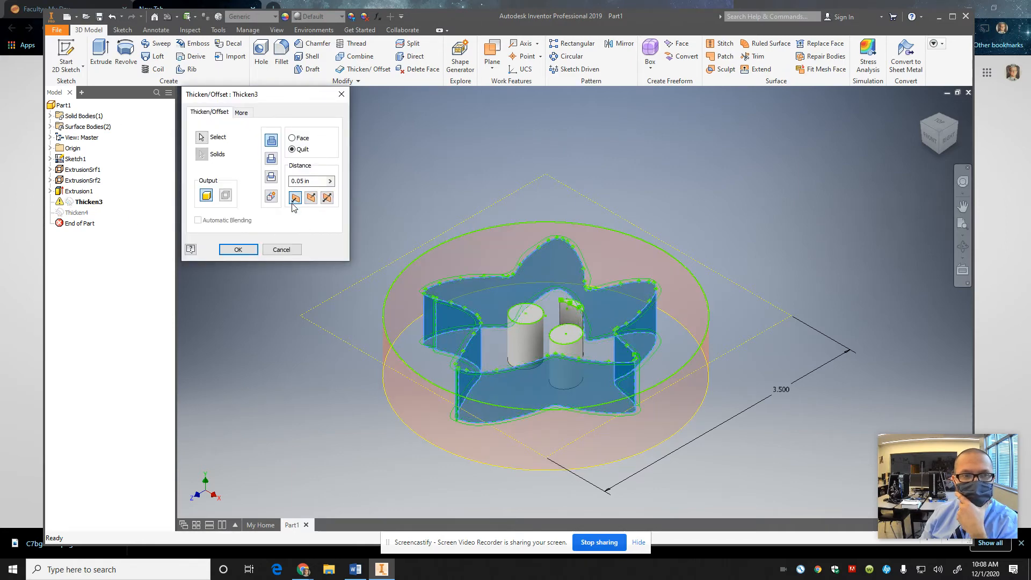
{"action": "left_click", "coordinate": [238, 250]}
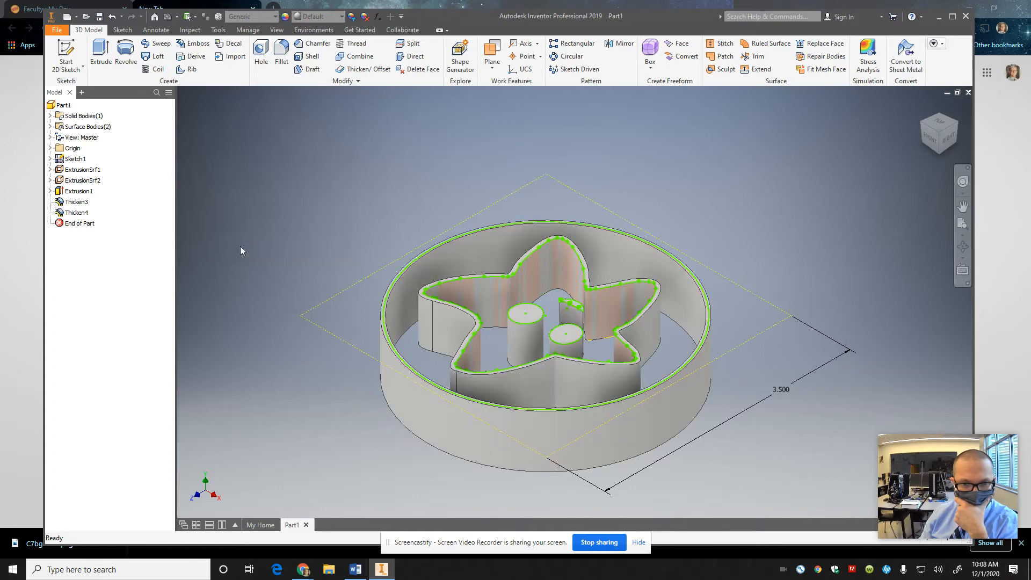
{"action": "mouse_move", "coordinate": [945, 131]}
{"action": "left_mouse_down"}
{"action": "mouse_move", "coordinate": [941, 464]}
{"action": "mouse_move", "coordinate": [968, 411]}
{"action": "mouse_move", "coordinate": [947, 288]}
{"action": "mouse_move", "coordinate": [967, 264]}
{"action": "mouse_move", "coordinate": [967, 339]}
{"action": "mouse_move", "coordinate": [182, 357]}
{"action": "left_mouse_up"}
{"action": "middle_click_drag", "start_coordinate": [195, 374], "coordinate": [214, 367], "text": "shift"}
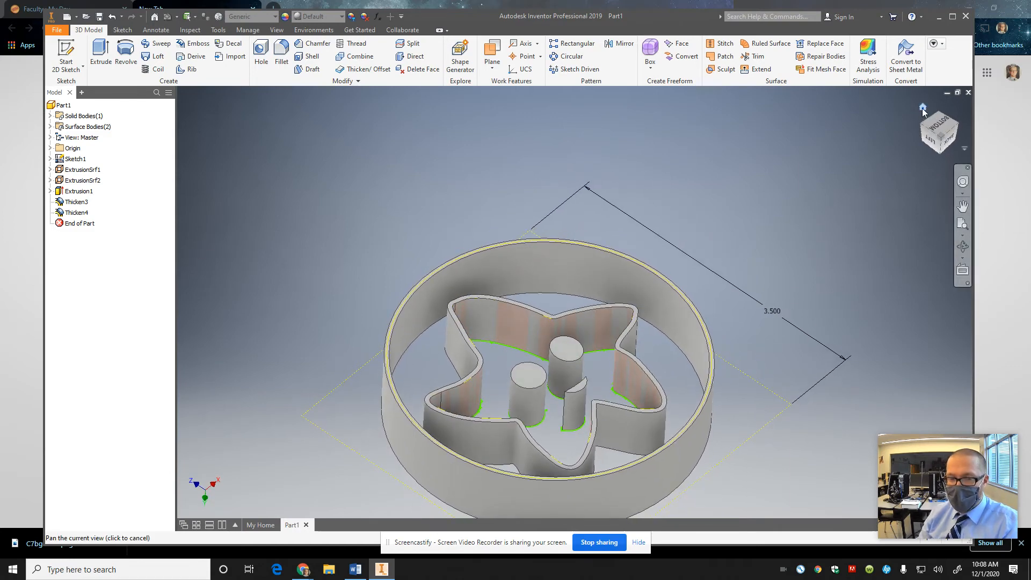
{"action": "left_click", "coordinate": [922, 109]}
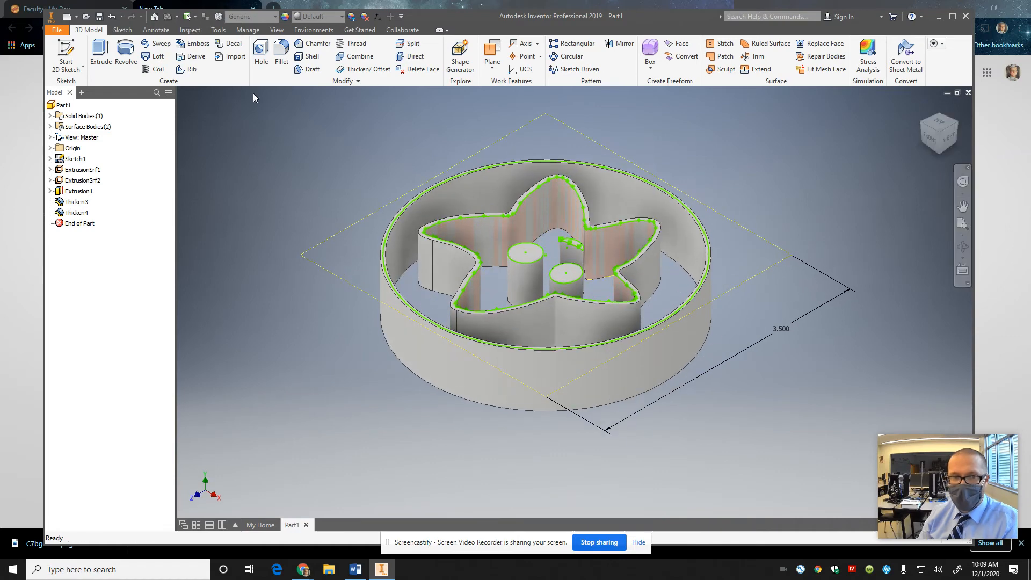
- Start a sketch on the circular border's top face and project the border's inner circular edge
{"action": "left_click", "coordinate": [65, 54]}
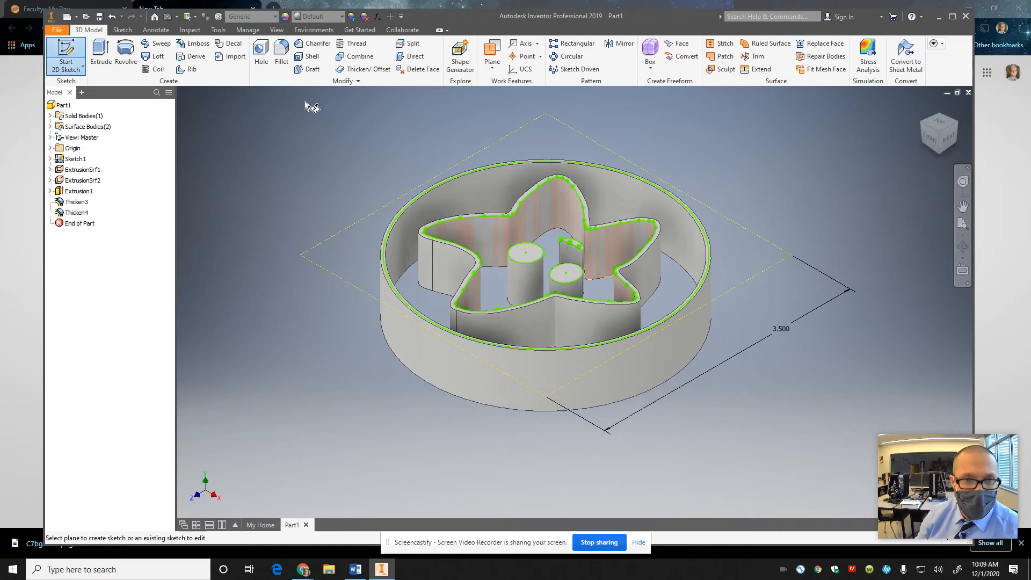
{"action": "left_click", "coordinate": [423, 191]}
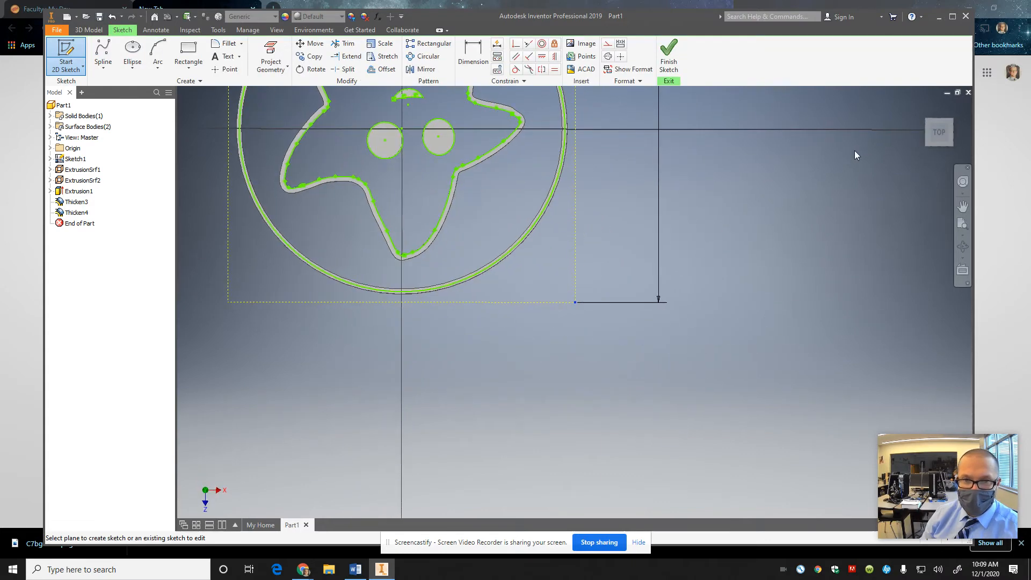
{"action": "left_click", "coordinate": [944, 132]}
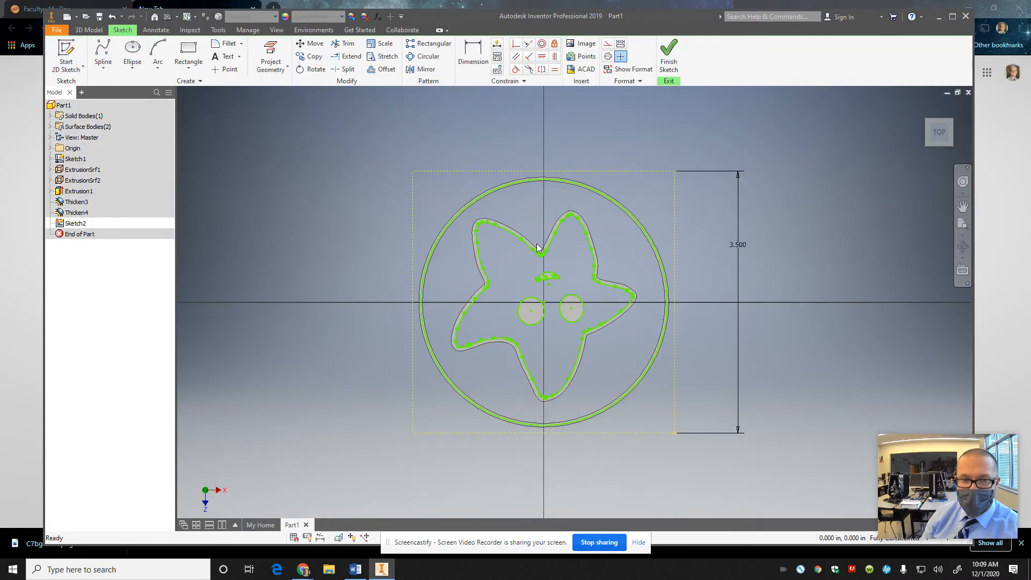
{"action": "scroll", "coordinate": [539, 248], "scroll_direction": "down", "scroll_amount": 3}
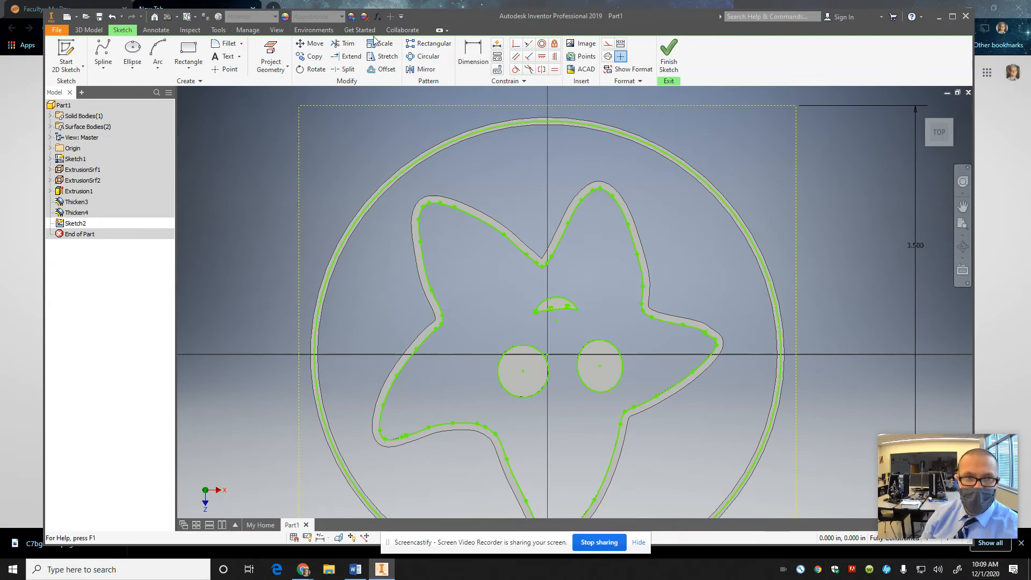
{"action": "left_click", "coordinate": [279, 53]}
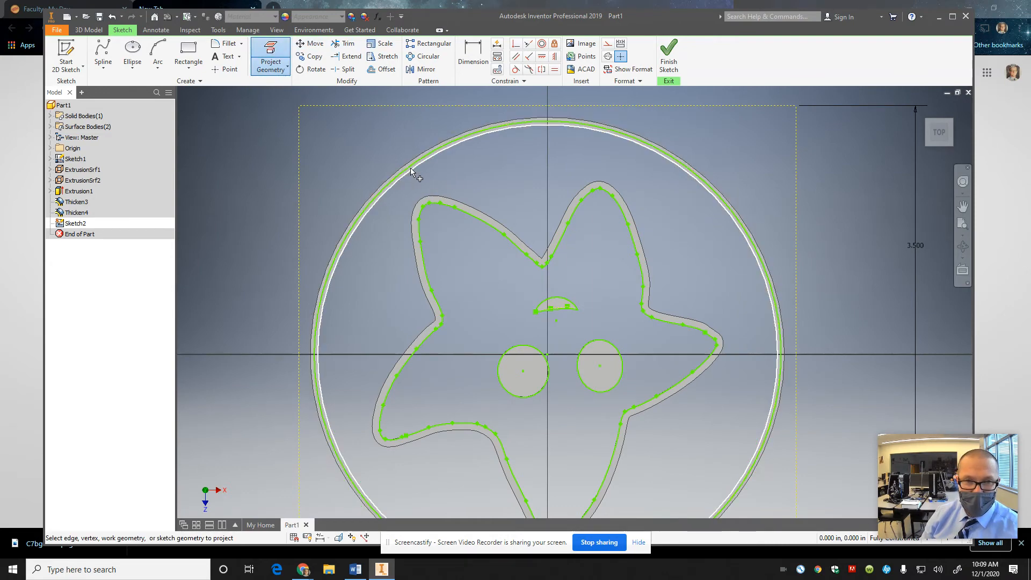
{"action": "left_click", "coordinate": [408, 167]}
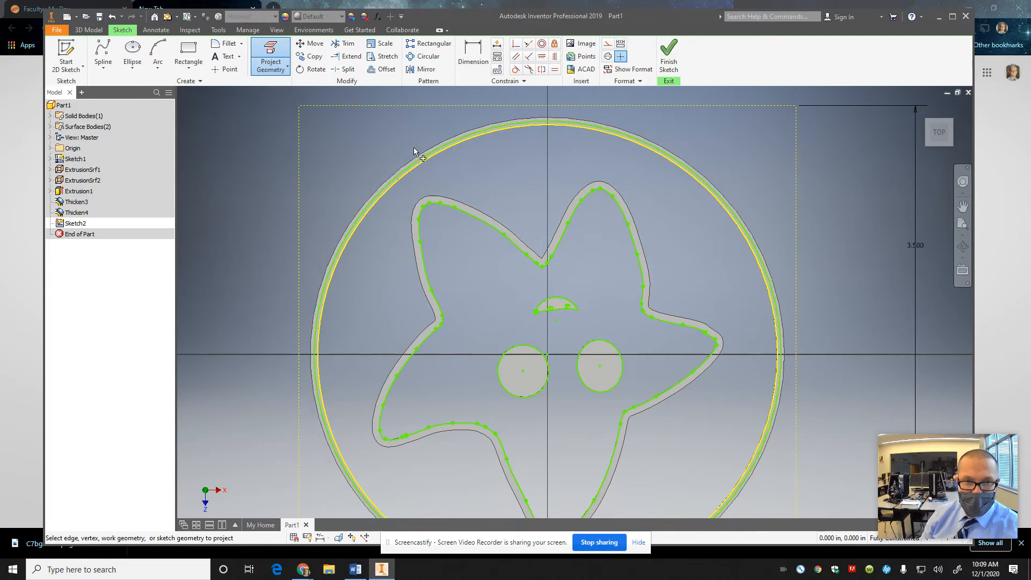
- Project all the outer edges of the star wall into the sketch
{"action": "left_click", "coordinate": [545, 247]}
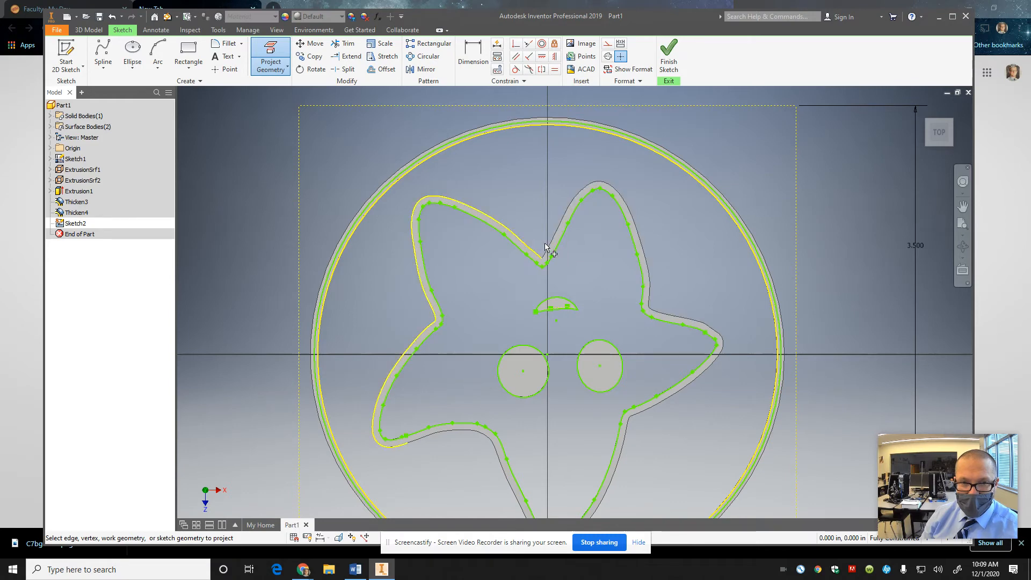
{"action": "left_click", "coordinate": [552, 243]}
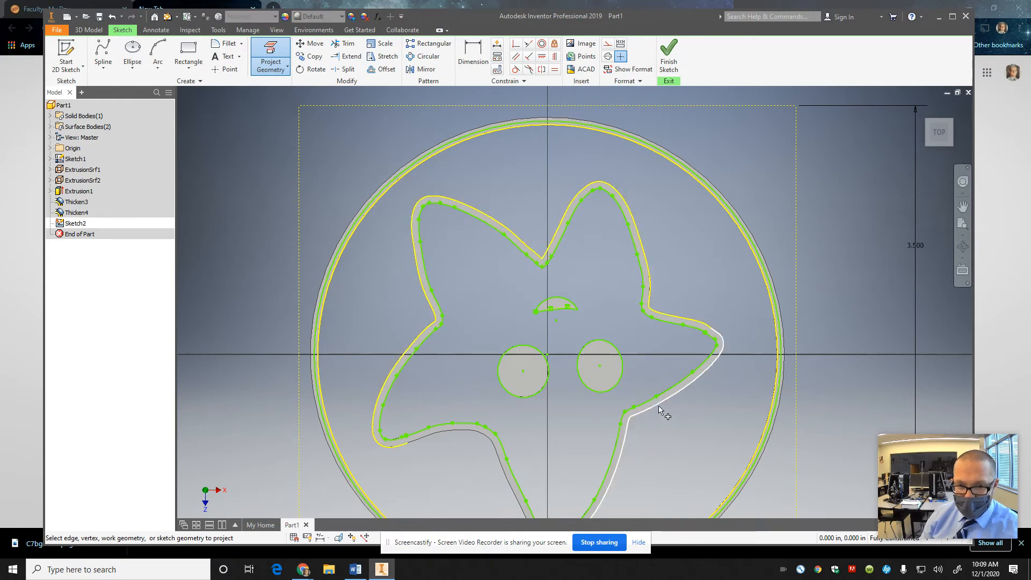
{"action": "left_click", "coordinate": [659, 408]}
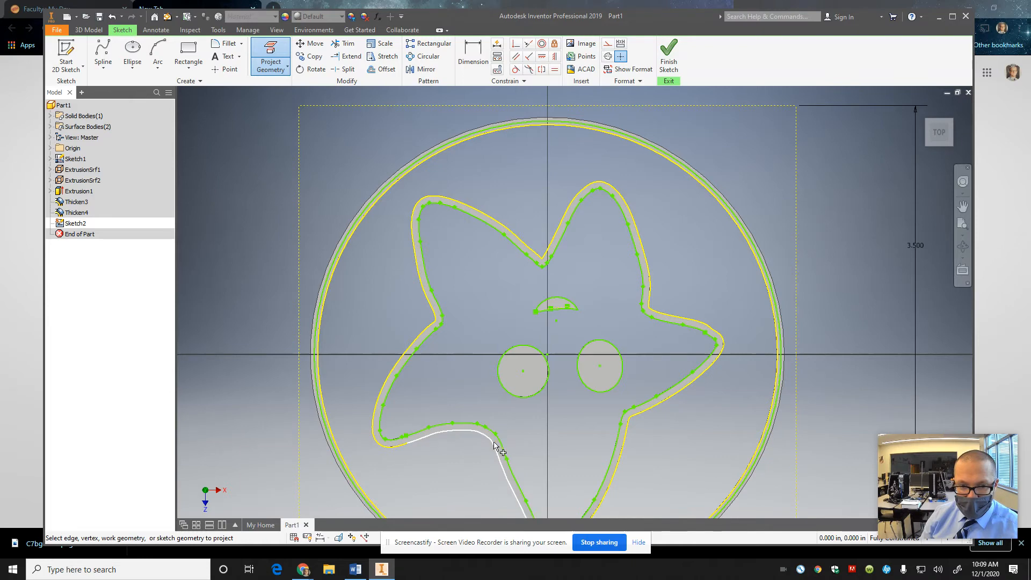
{"action": "left_click", "coordinate": [494, 443]}
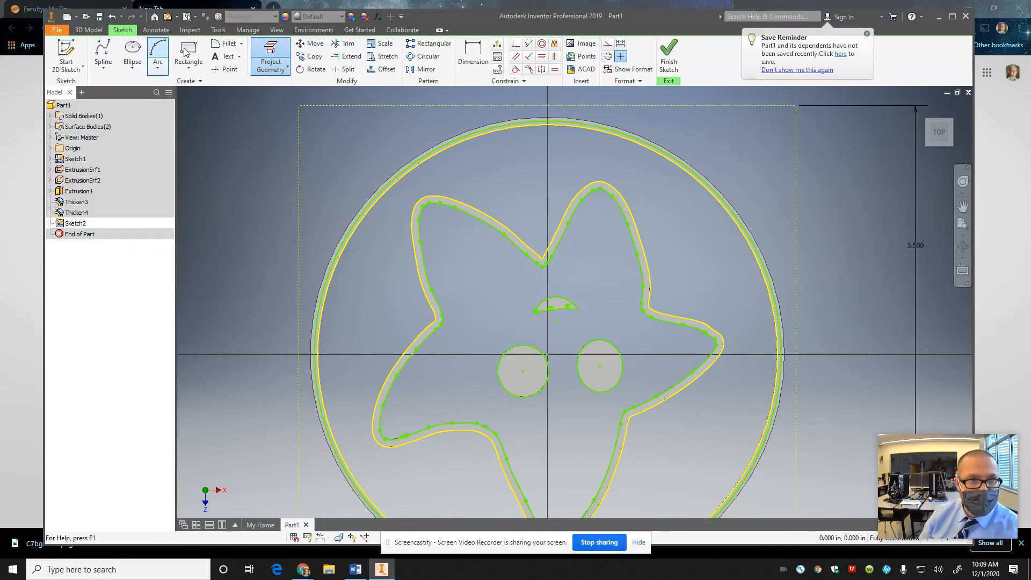
- Offset the projected border circle outward by .2 in and end the command
{"action": "left_click", "coordinate": [382, 69]}
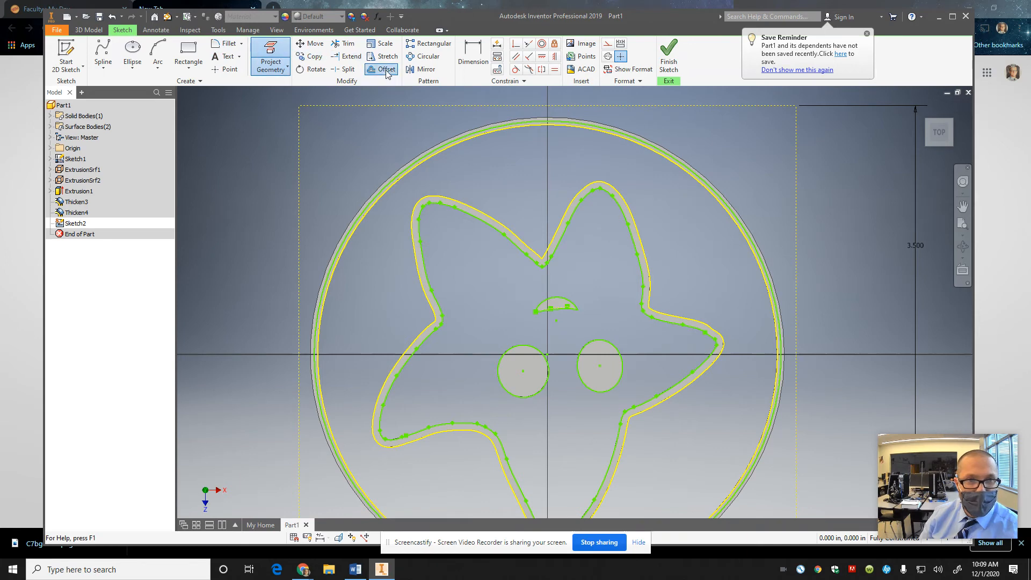
{"action": "left_click", "coordinate": [421, 163]}
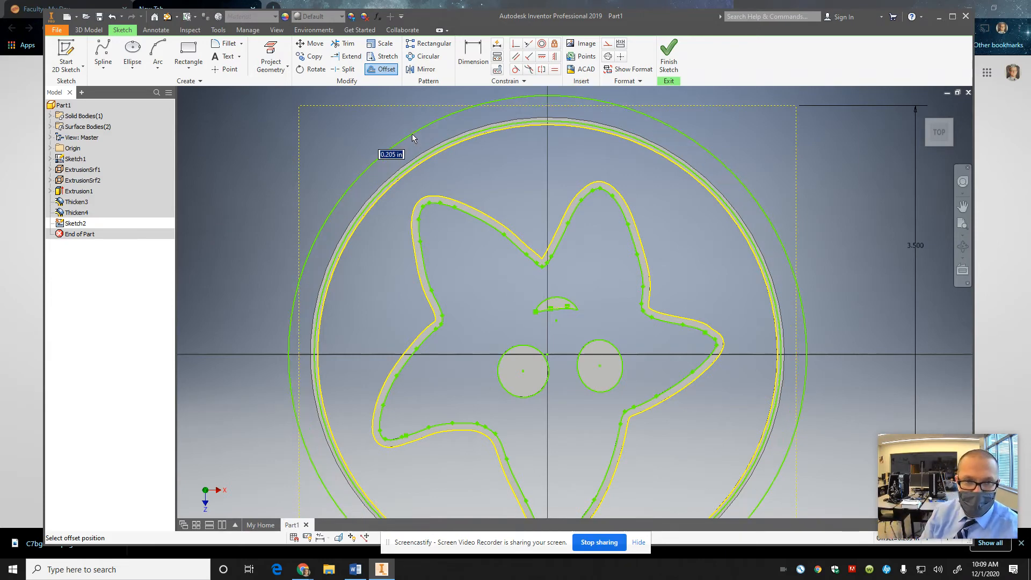
{"action": "type", "text": ".2"}
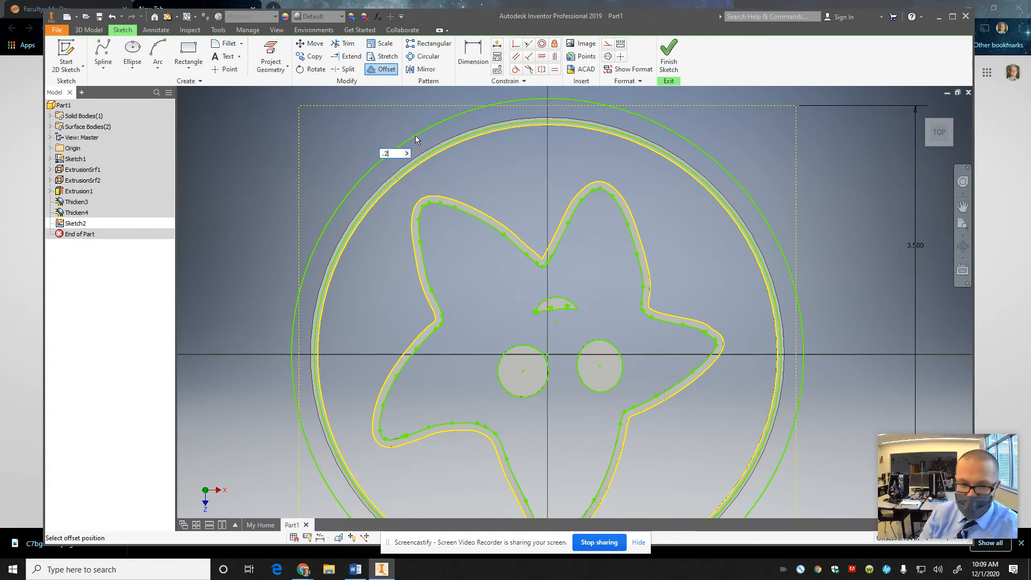
{"action": "key", "text": "Return"}
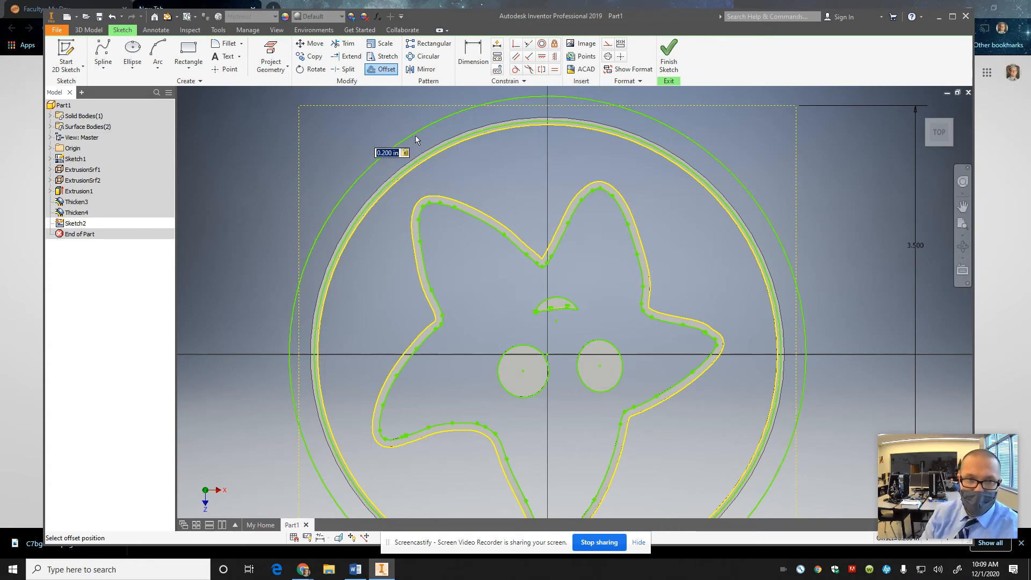
{"action": "left_click", "coordinate": [470, 211]}
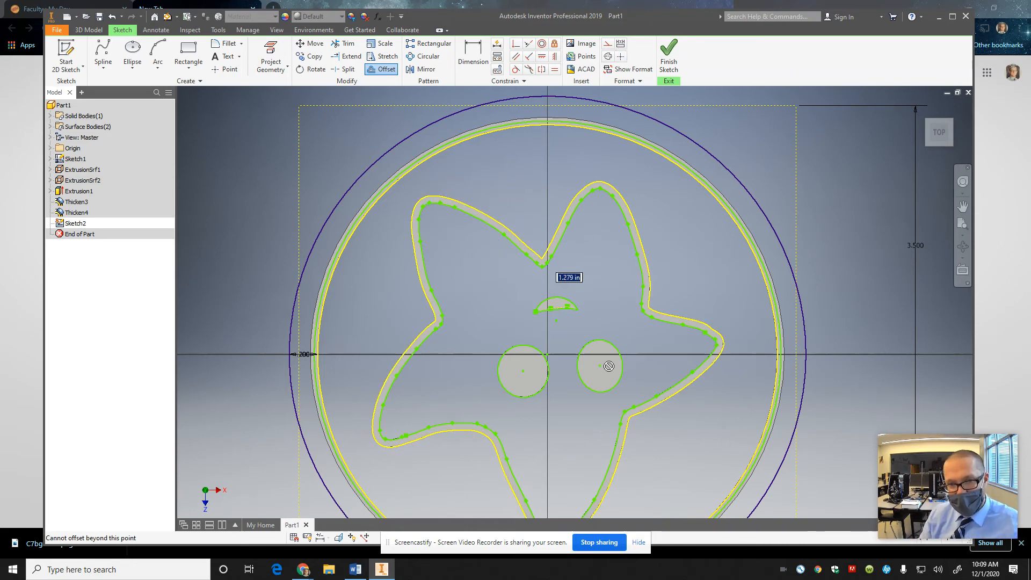
{"action": "key", "text": "Escape"}
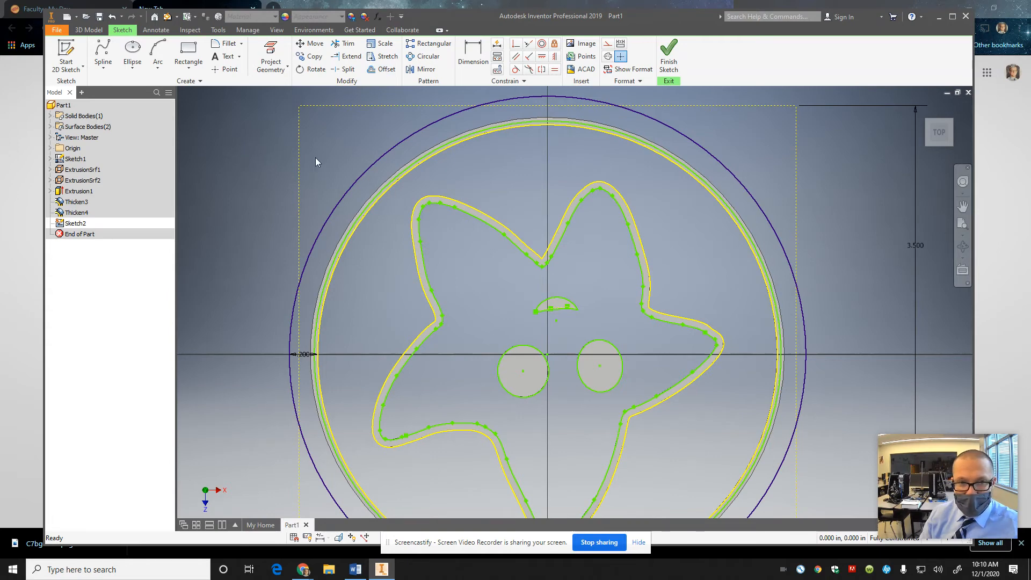
- Sketch a horizontal rectangle about 0.22 in high across the eyes, extending past the outer circle on both sides
{"action": "left_click", "coordinate": [188, 47]}
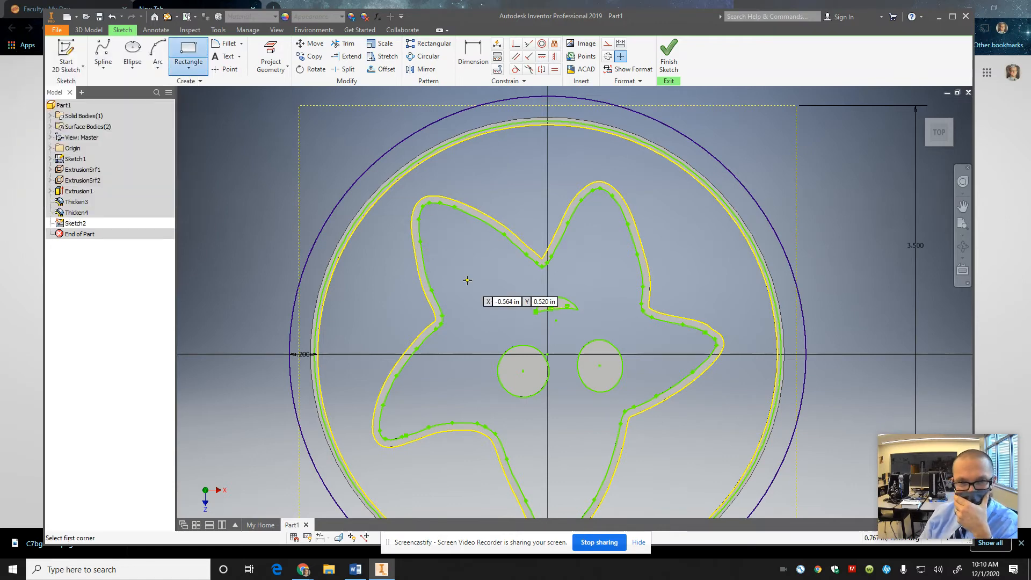
{"action": "scroll", "coordinate": [509, 376], "scroll_direction": "down", "scroll_amount": 5}
{"action": "scroll", "coordinate": [509, 376], "scroll_direction": "up", "scroll_amount": 4}
{"action": "scroll", "coordinate": [509, 376], "scroll_direction": "down", "scroll_amount": 2}
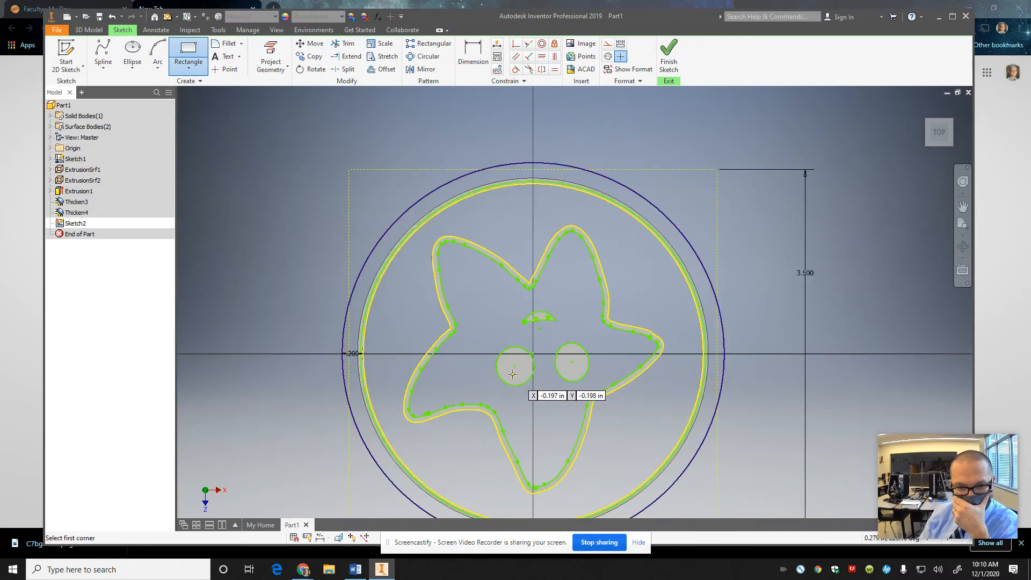
{"action": "left_click", "coordinate": [326, 350]}
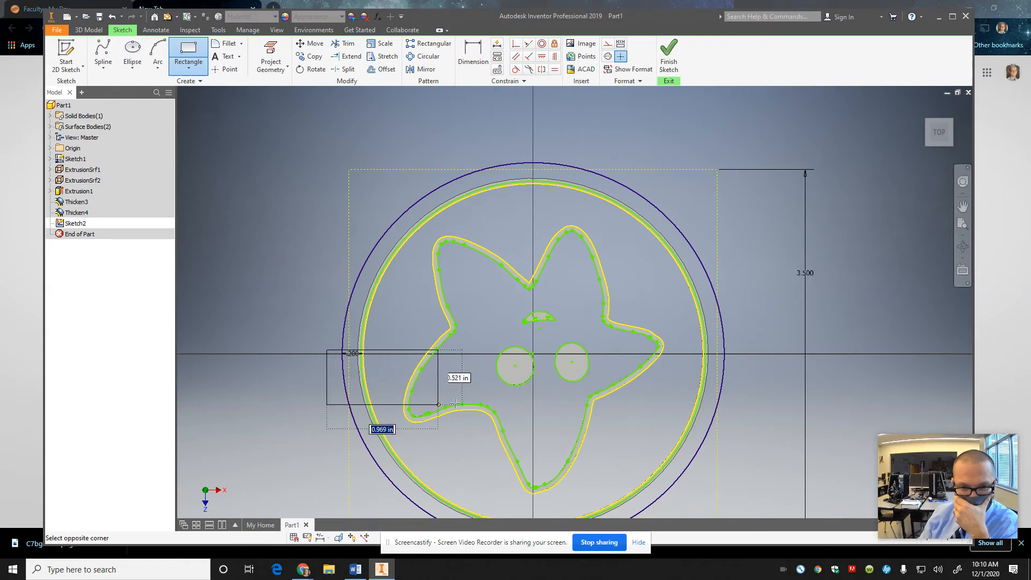
{"action": "left_click", "coordinate": [746, 373]}
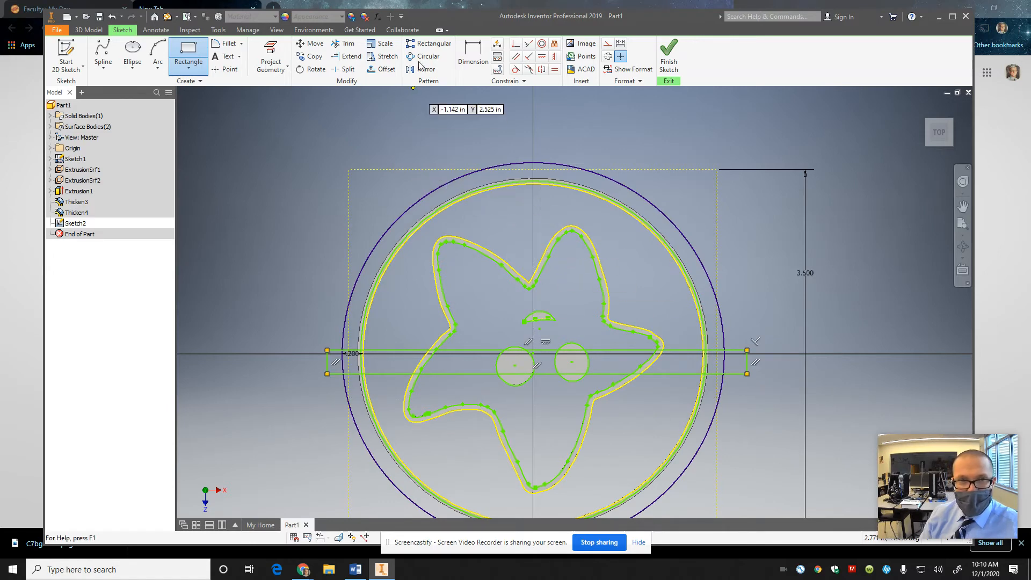
- Dimension the horizontal rectangle's height at .25 in
{"action": "left_click", "coordinate": [473, 54]}
{"action": "left_click", "coordinate": [396, 350]}
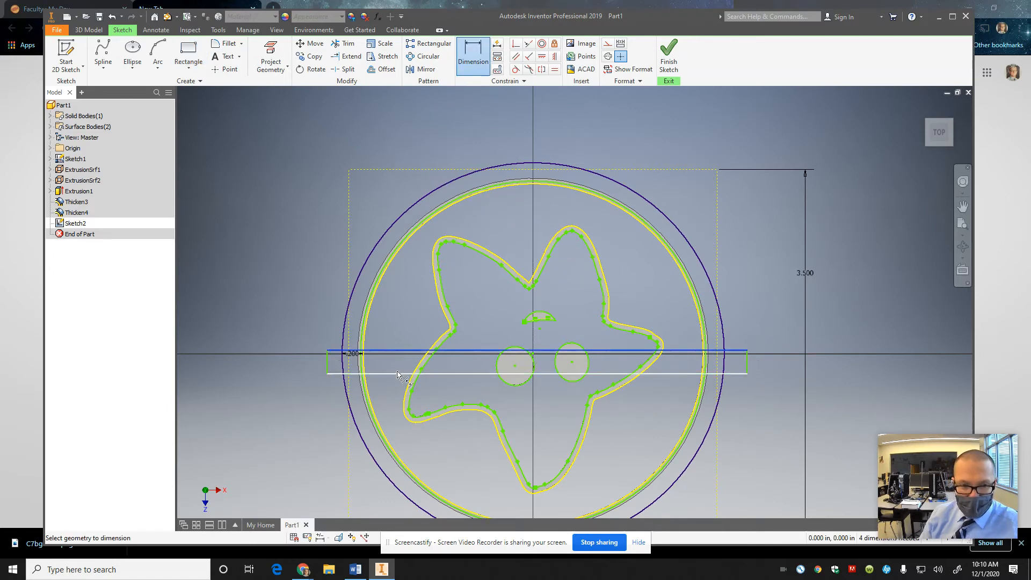
{"action": "left_click", "coordinate": [397, 373]}
{"action": "left_click", "coordinate": [298, 365]}
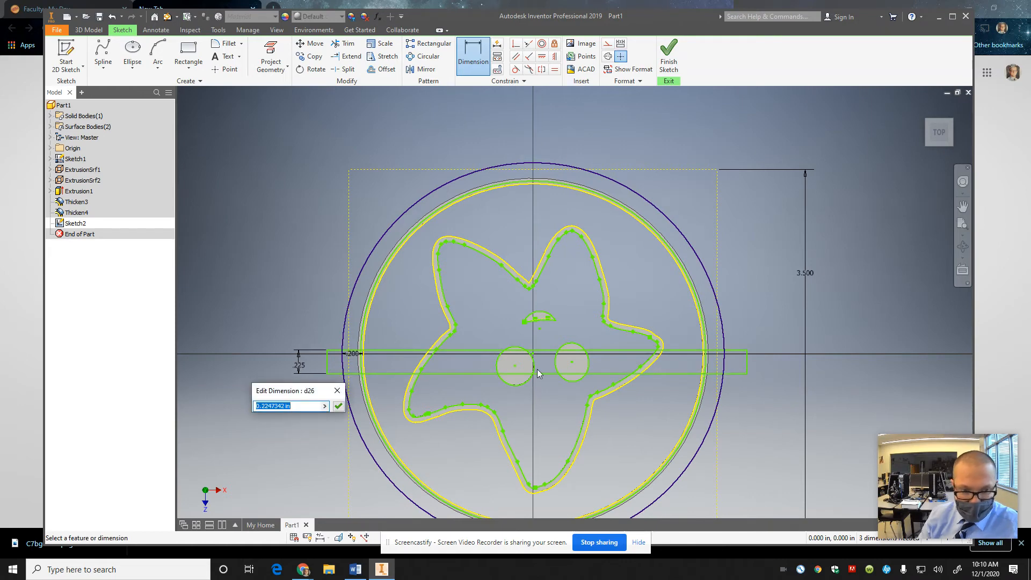
{"action": "type", "text": ".25"}
{"action": "key", "text": "Return"}
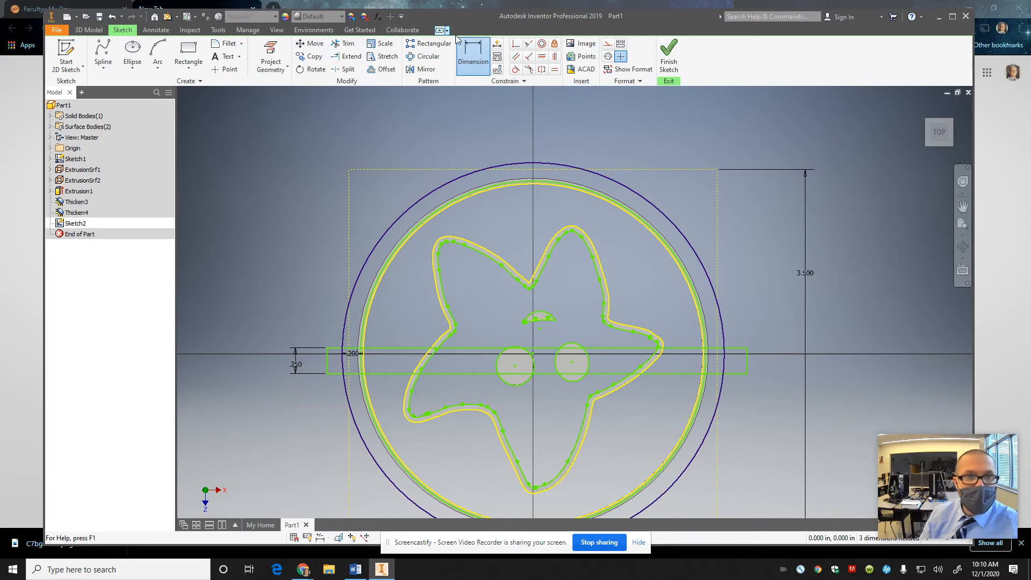
- Sketch a vertical rectangle about 0.32 in wide and 4.24 in long through the star, extending past the outer circle at both ends
{"action": "left_click", "coordinate": [188, 53]}
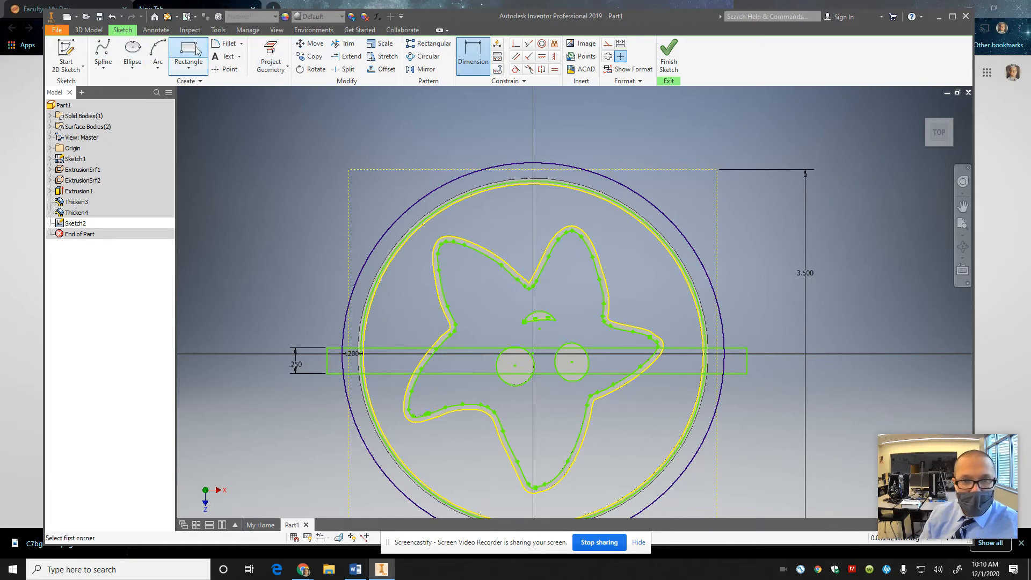
{"action": "left_click", "coordinate": [517, 154]}
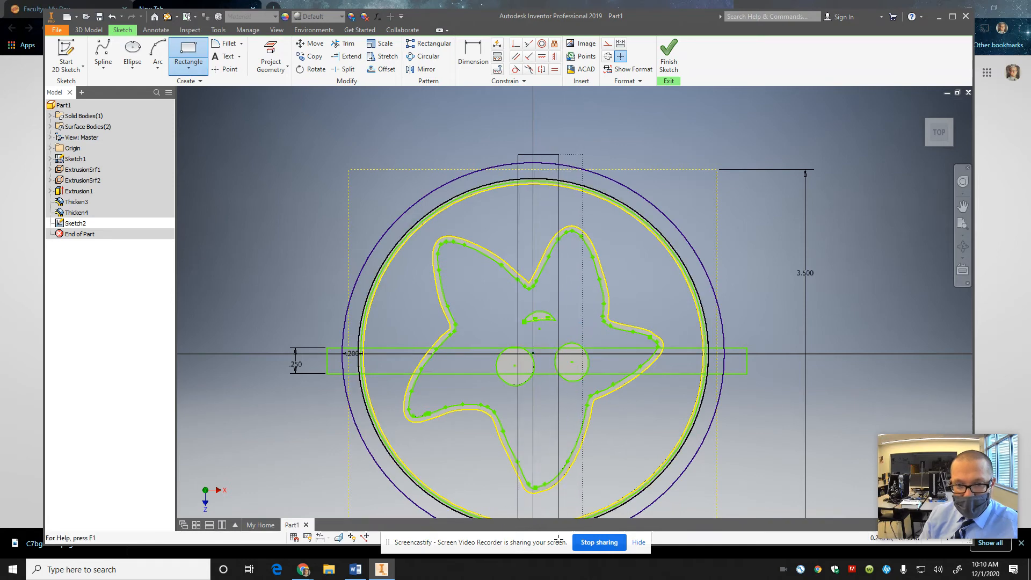
{"action": "scroll", "coordinate": [576, 486], "scroll_direction": "up", "scroll_amount": 3}
{"action": "scroll", "coordinate": [575, 485], "scroll_direction": "down", "scroll_amount": 3}
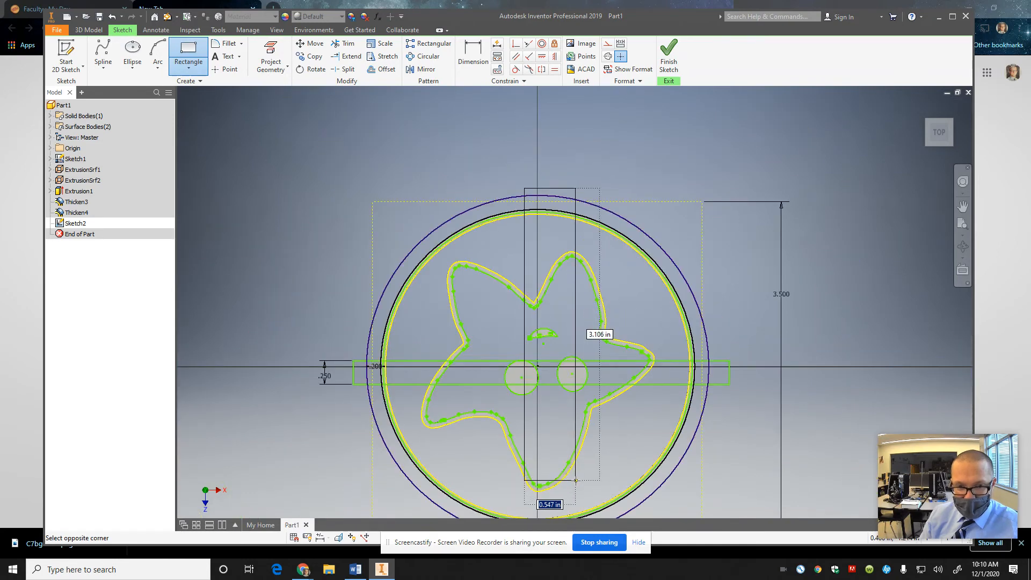
{"action": "scroll", "coordinate": [575, 489], "scroll_direction": "down", "scroll_amount": 4}
{"action": "scroll", "coordinate": [570, 496], "scroll_direction": "up", "scroll_amount": 2}
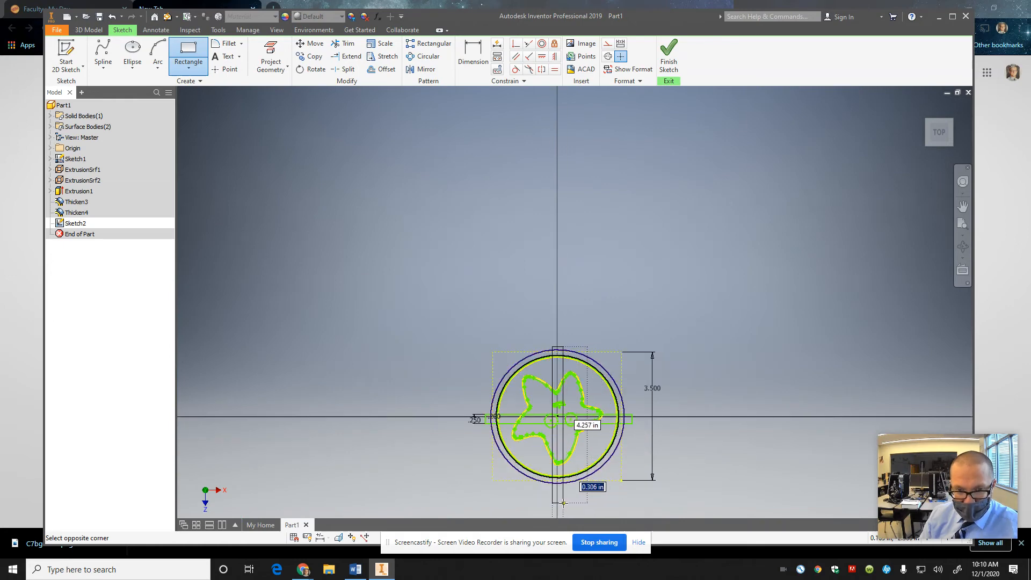
{"action": "key", "text": "Escape"}
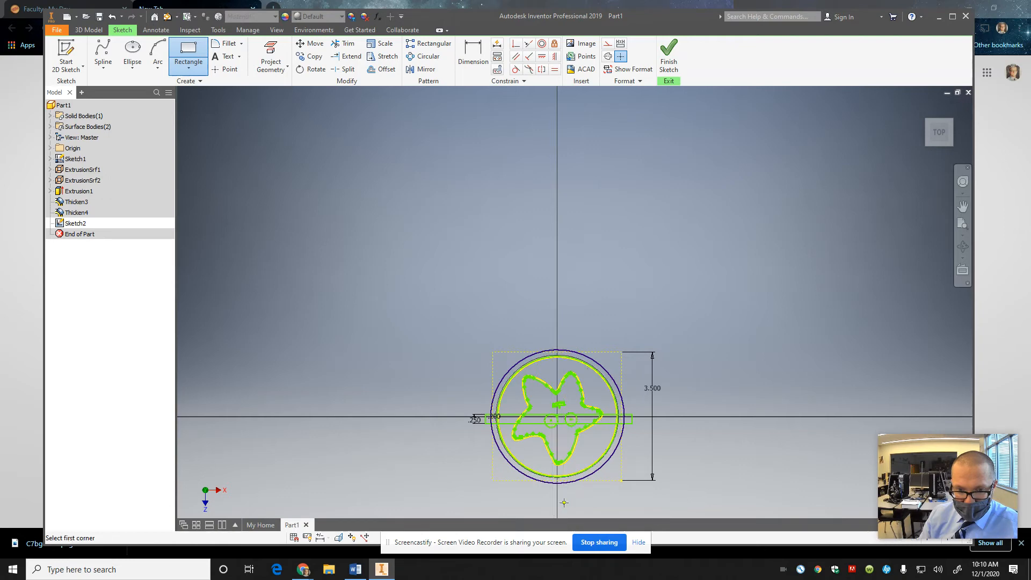
{"action": "scroll", "coordinate": [556, 448], "scroll_direction": "up", "scroll_amount": 4}
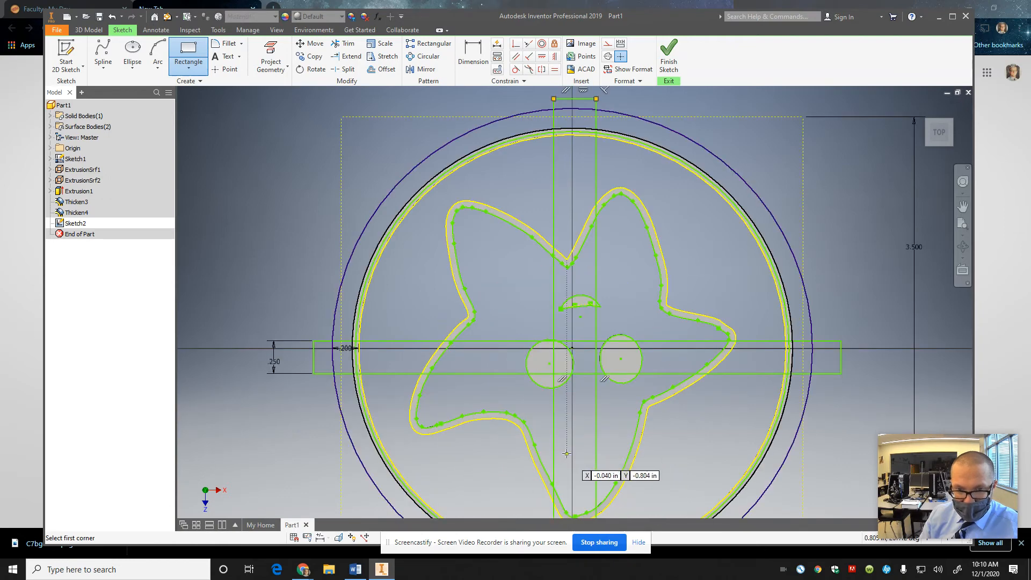
- Dimension the vertical rectangle's width at .25 in
{"action": "key", "text": "d"}
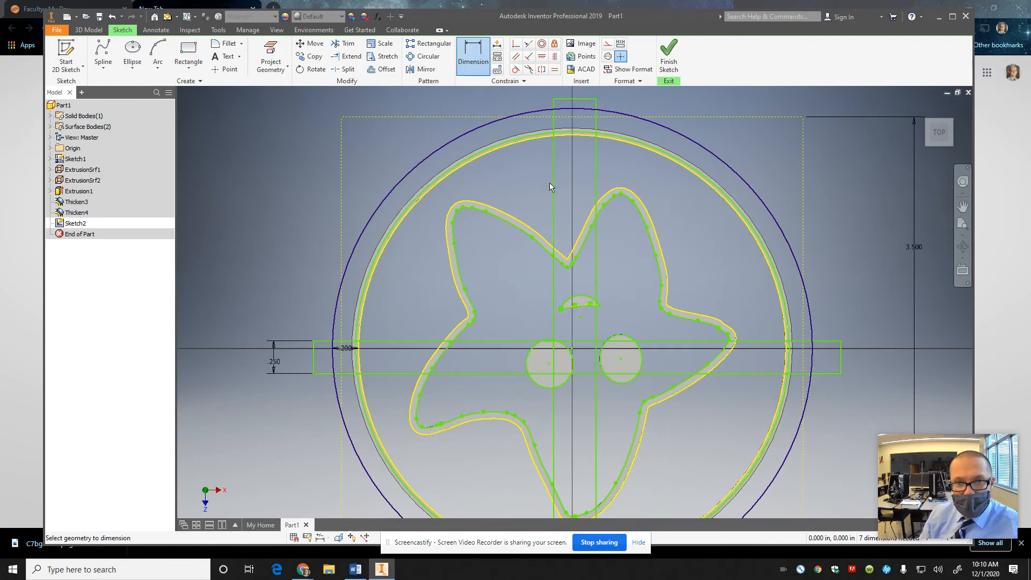
{"action": "left_click", "coordinate": [553, 185]}
{"action": "left_click", "coordinate": [595, 177]}
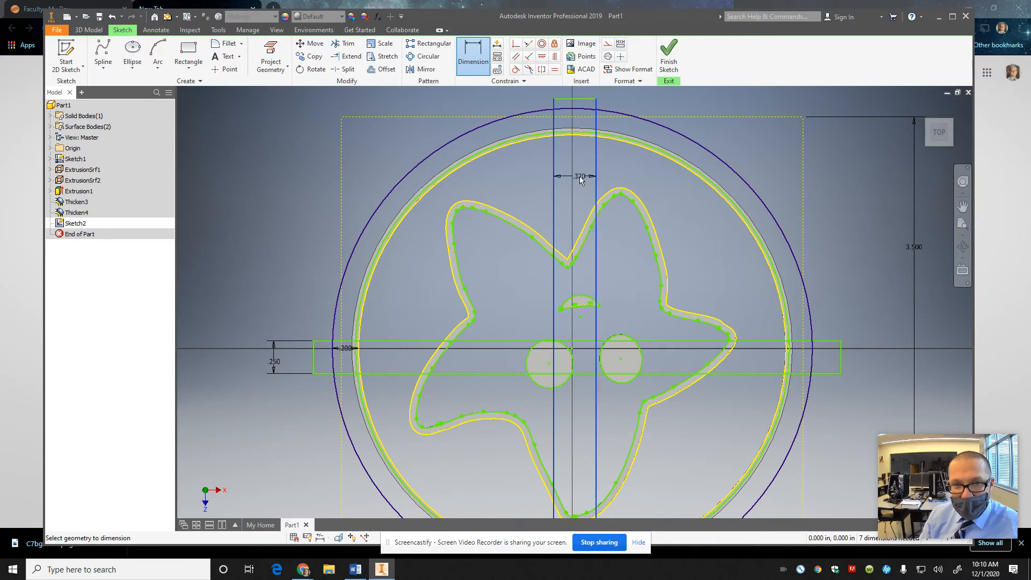
{"action": "left_click", "coordinate": [580, 180]}
{"action": "type", "text": ".25"}
{"action": "key", "text": "Return"}
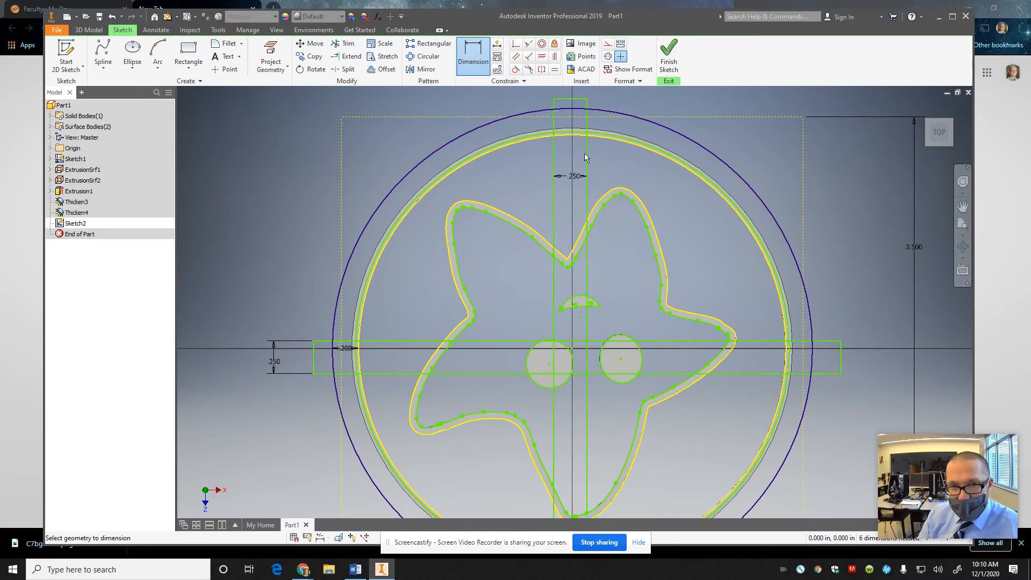
- Move the vertical rectangle slightly in the positive X direction, towards the gap between the two eyes
{"action": "left_click", "coordinate": [587, 157]}
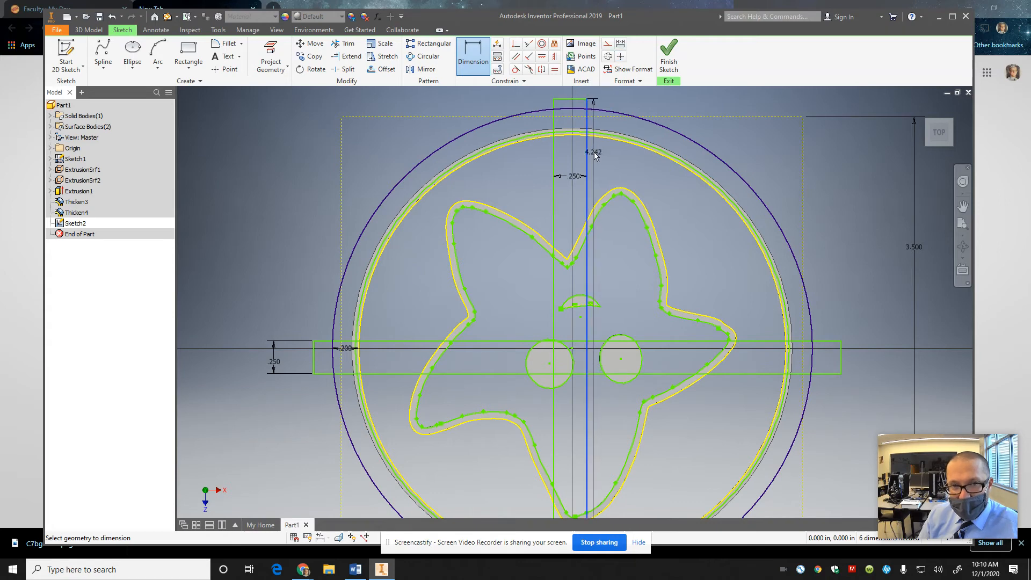
{"action": "key", "text": "Escape"}
{"action": "left_click_drag", "start_coordinate": [588, 157], "coordinate": [600, 156]}
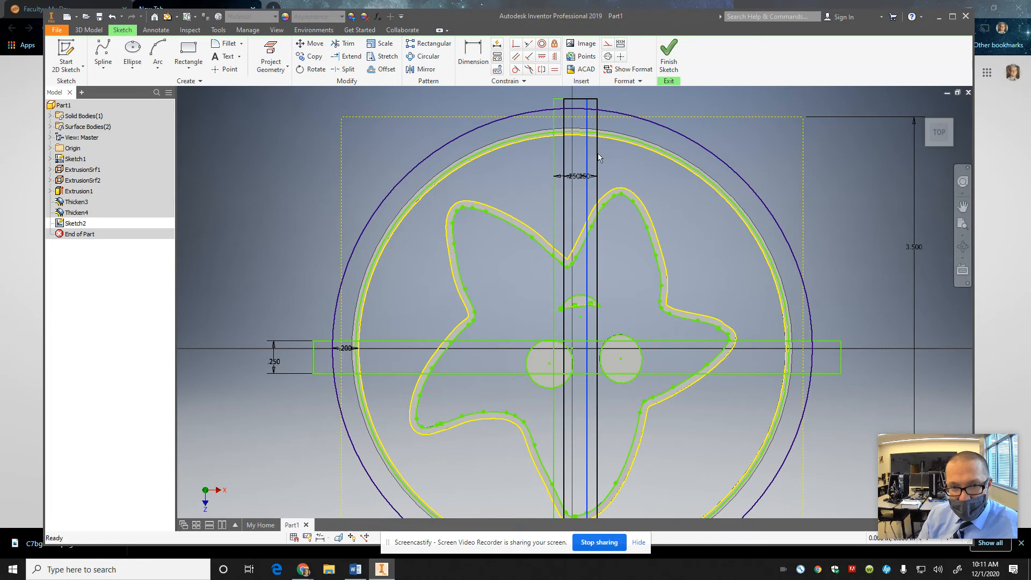
{"action": "left_click", "coordinate": [599, 363]}
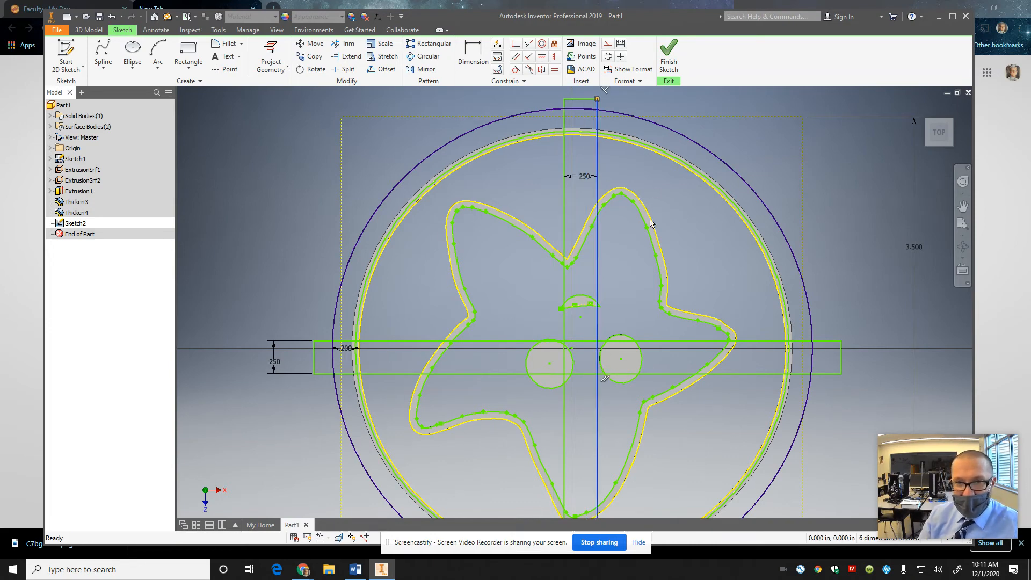
- Try a three-point center rectangle .25 in wide bridging the lower-left star arm and the outer circle
{"action": "scroll", "coordinate": [467, 376], "scroll_direction": "down", "scroll_amount": 3}
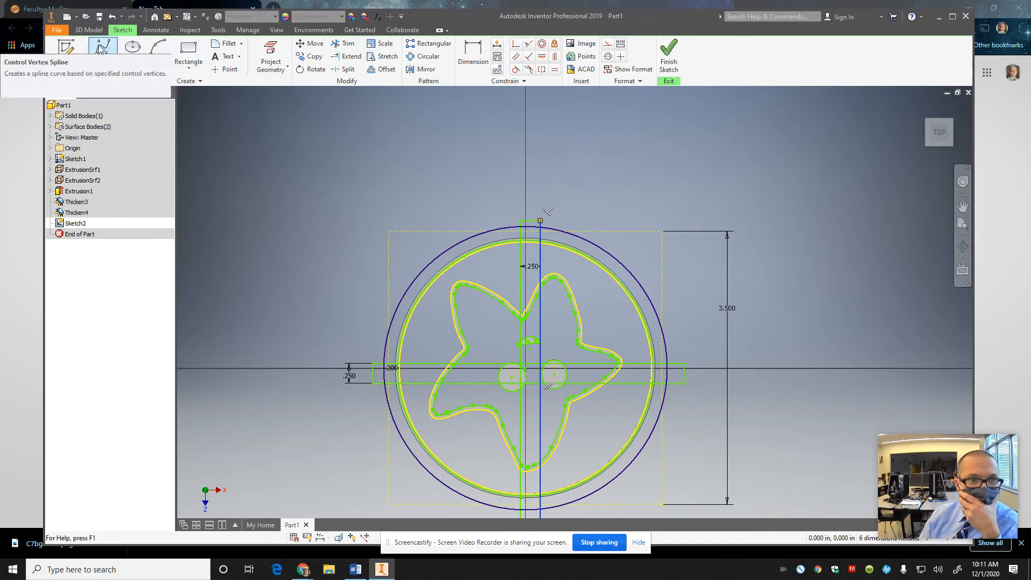
{"action": "left_click", "coordinate": [186, 66]}
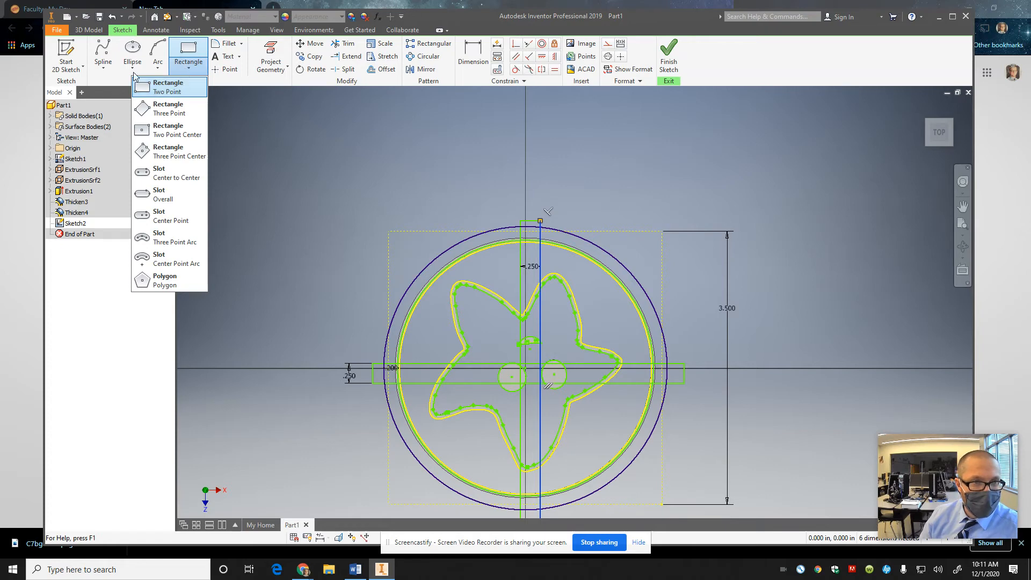
{"action": "left_click", "coordinate": [145, 158]}
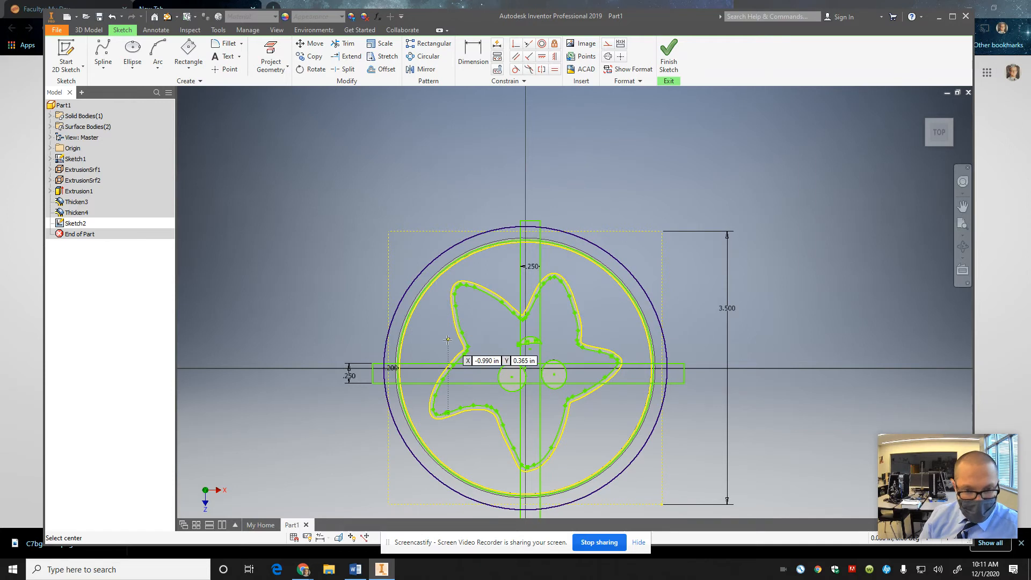
{"action": "left_click", "coordinate": [423, 422]}
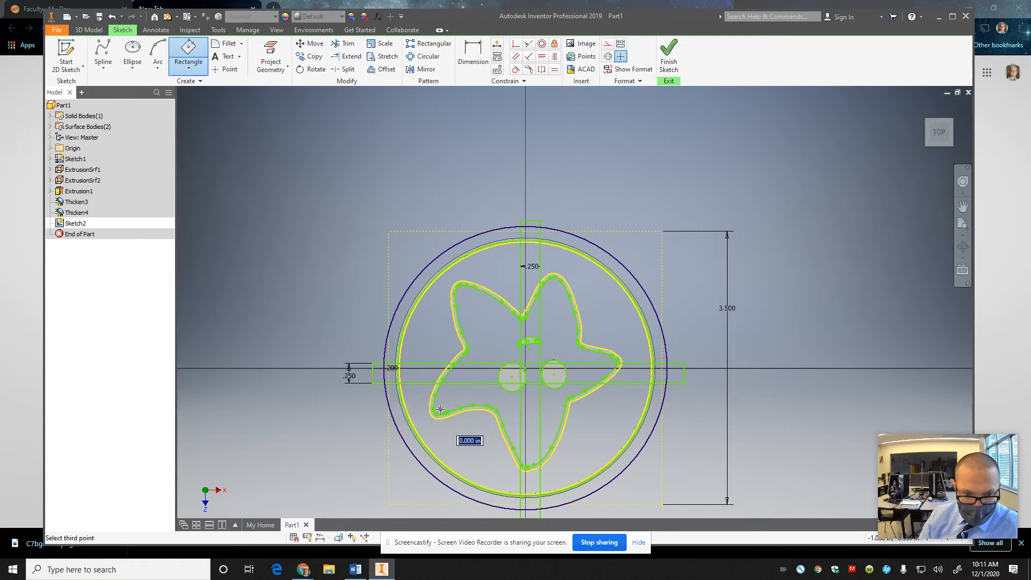
{"action": "left_click", "coordinate": [441, 410]}
{"action": "type", "text": ".25"}
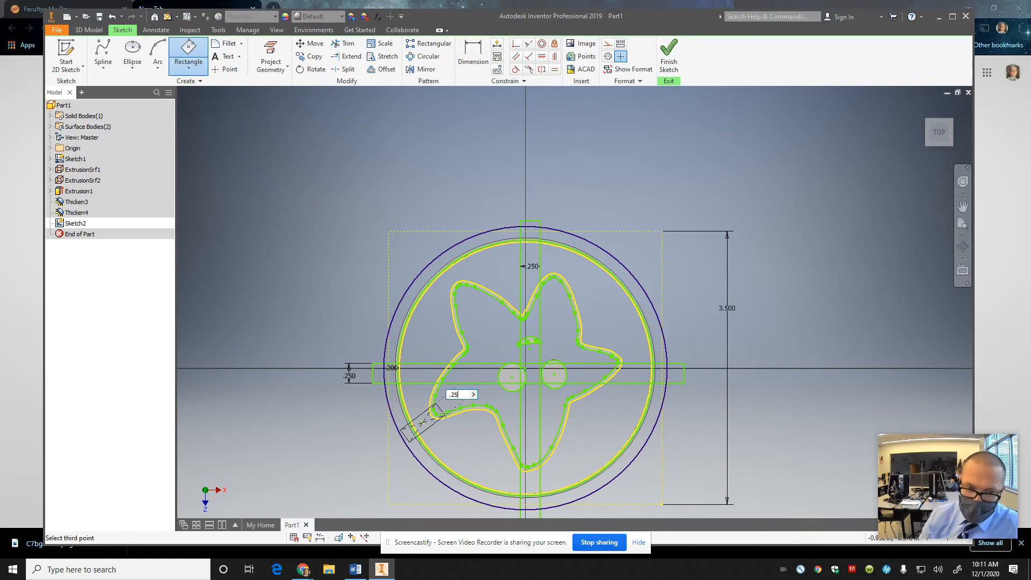
{"action": "key", "text": "Return"}
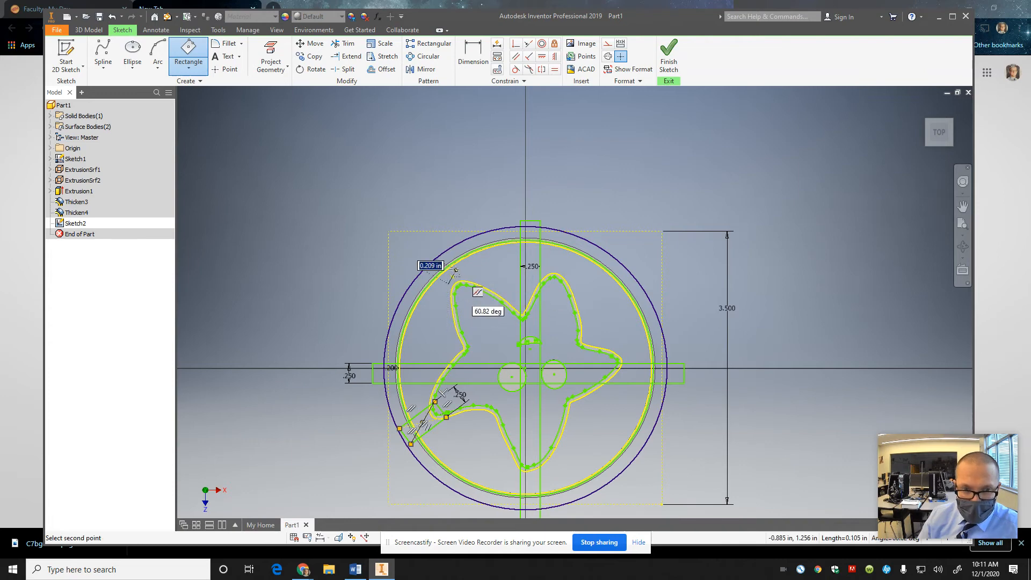
- Abandon a second short rectangle at the upper-left star arm and undo the one at the lower-left arm
{"action": "left_click", "coordinate": [453, 275]}
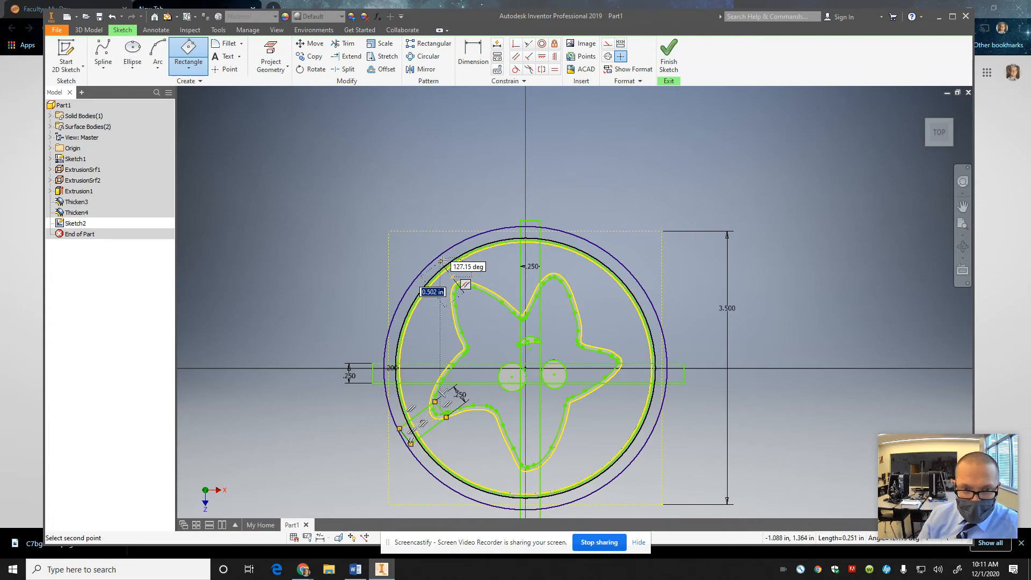
{"action": "left_click", "coordinate": [440, 261]}
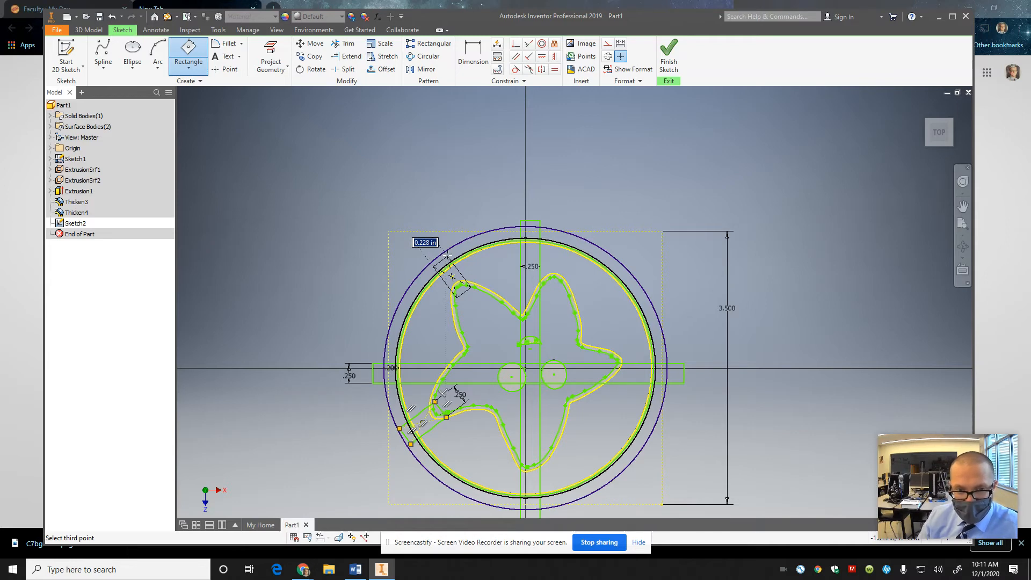
{"action": "key", "text": "Escape"}
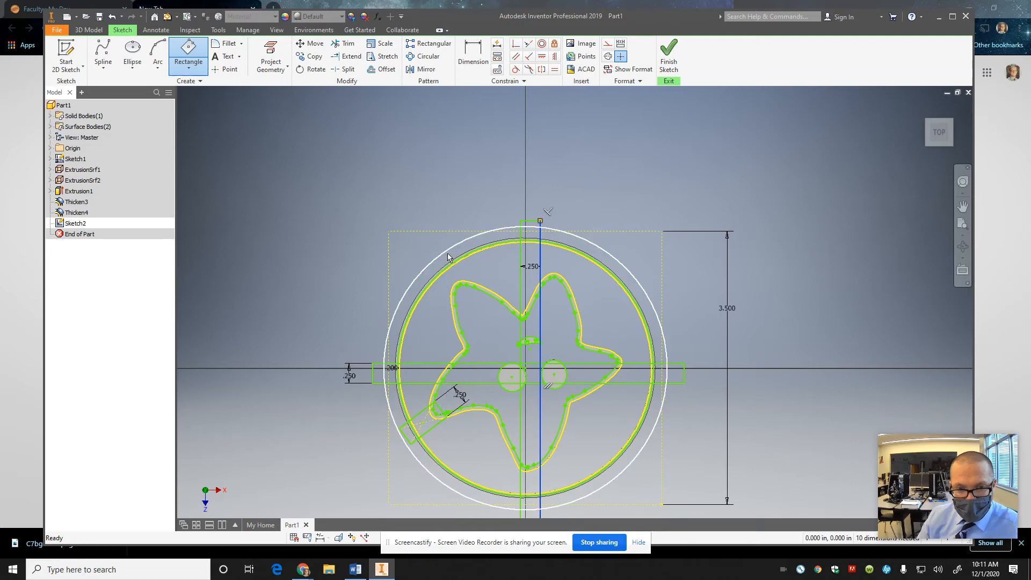
{"action": "key", "text": "ctrl+z"}
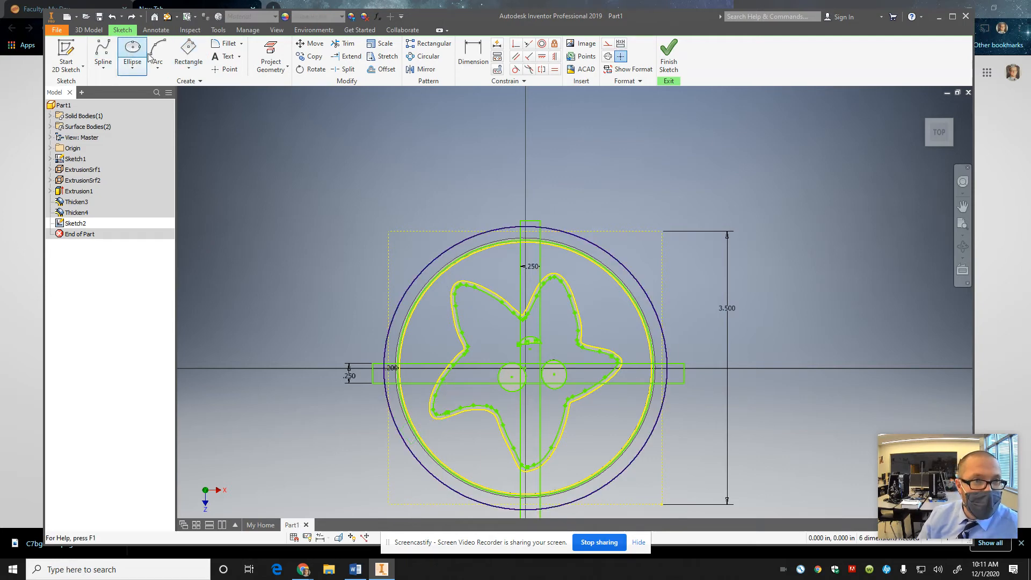
- Sketch a three-point center rectangle on the origin, about 4.15 in long at about 41 degrees and .25 in wide, towards the upper right
{"action": "left_click", "coordinate": [188, 51]}
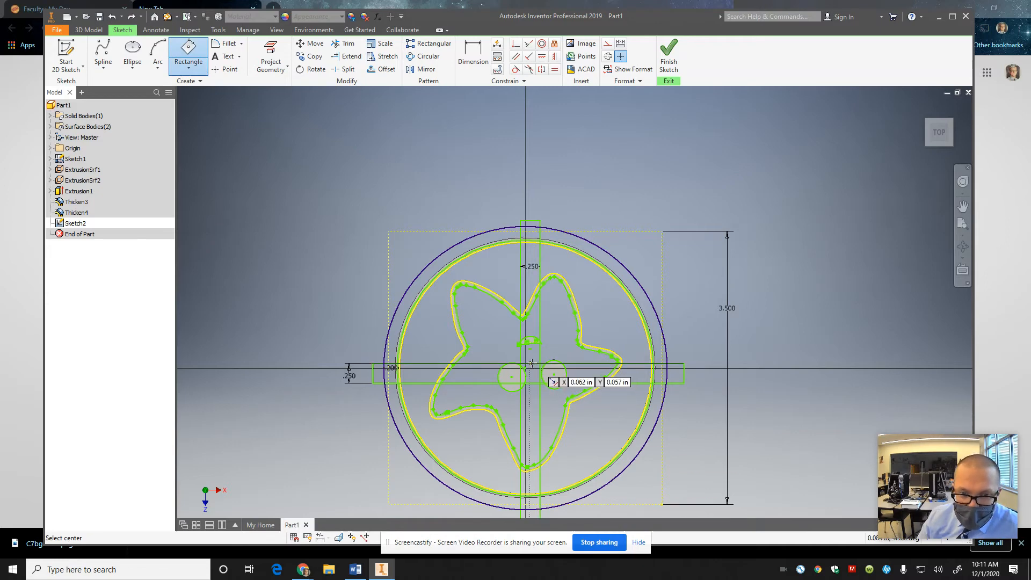
{"action": "left_click", "coordinate": [526, 368]}
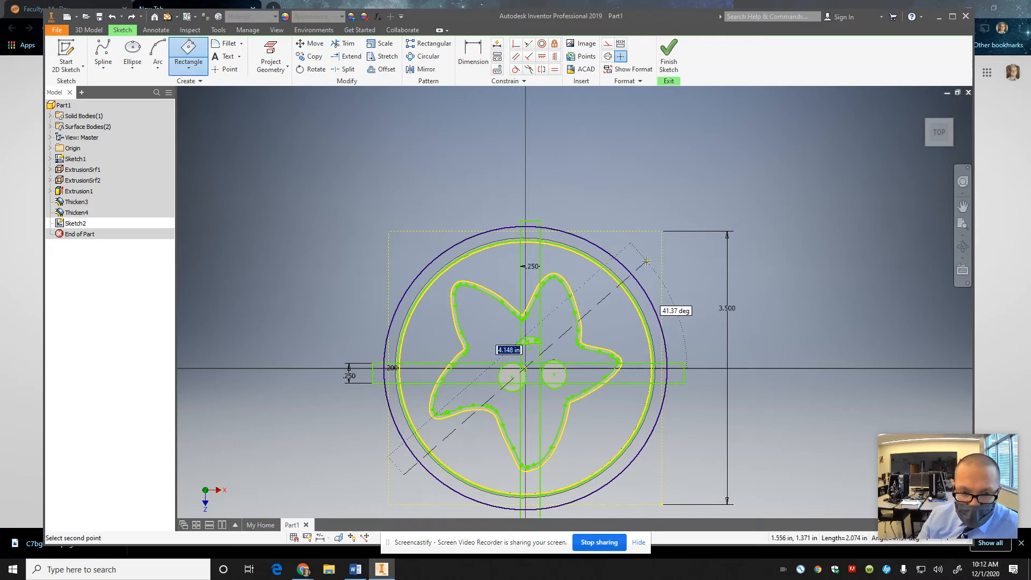
{"action": "left_click", "coordinate": [646, 261]}
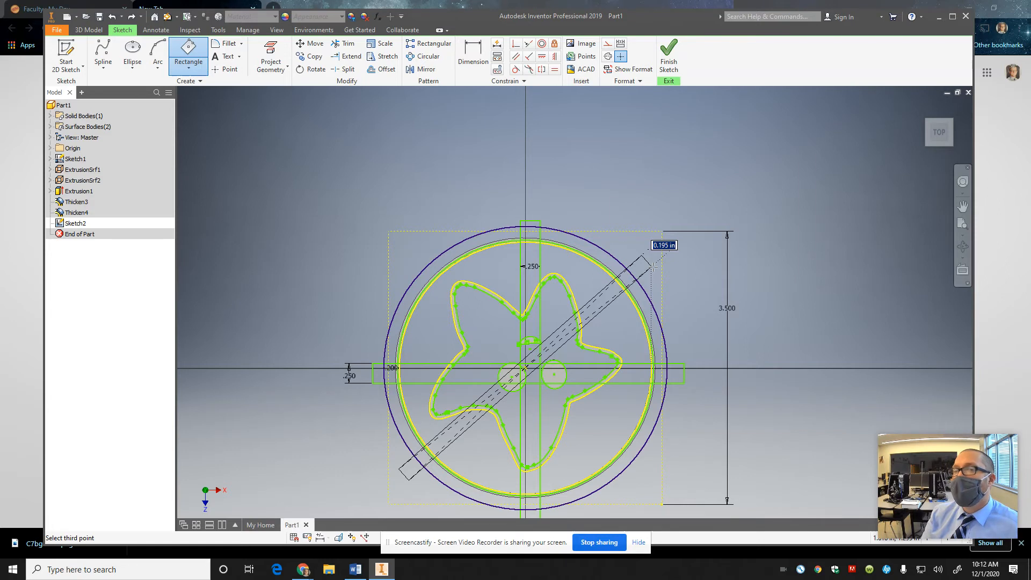
{"action": "type", "text": ".25"}
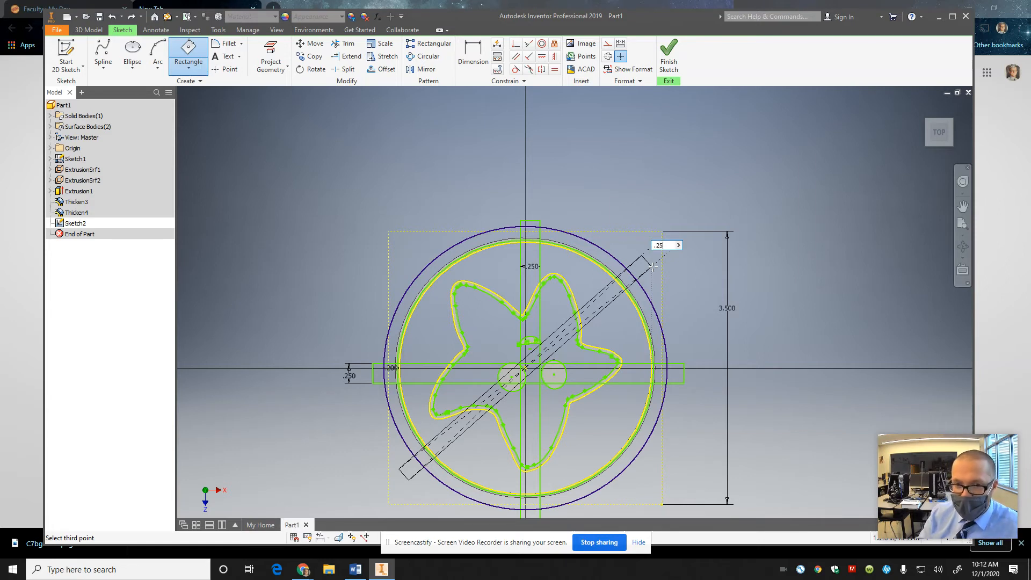
{"action": "key", "text": "Return"}
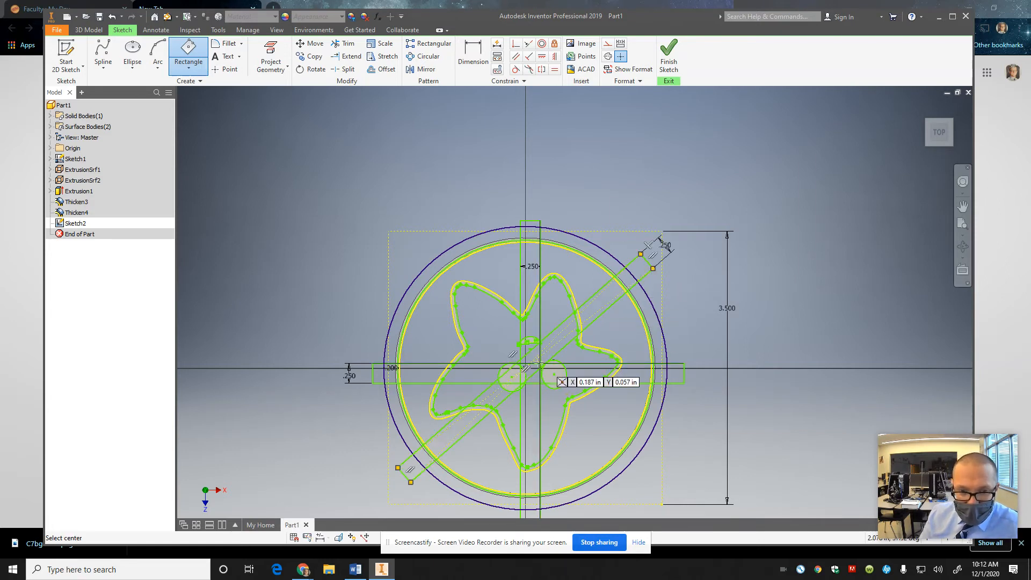
- Sketch a second origin-centred diagonal rectangle .25 in wide, running from upper left to lower right past the outer circle, and finish the sketch
{"action": "left_click", "coordinate": [526, 368]}
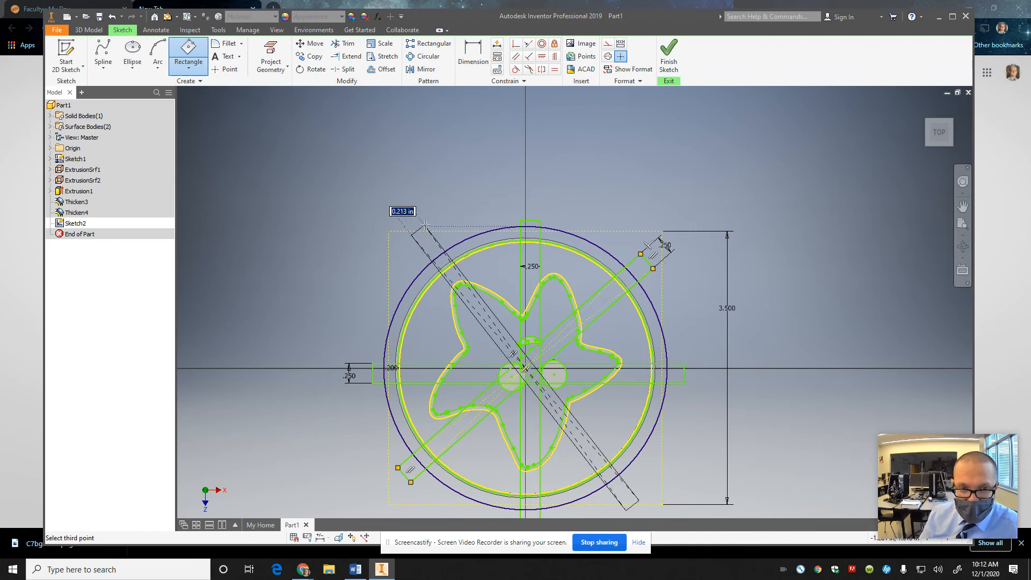
{"action": "type", "text": ".25"}
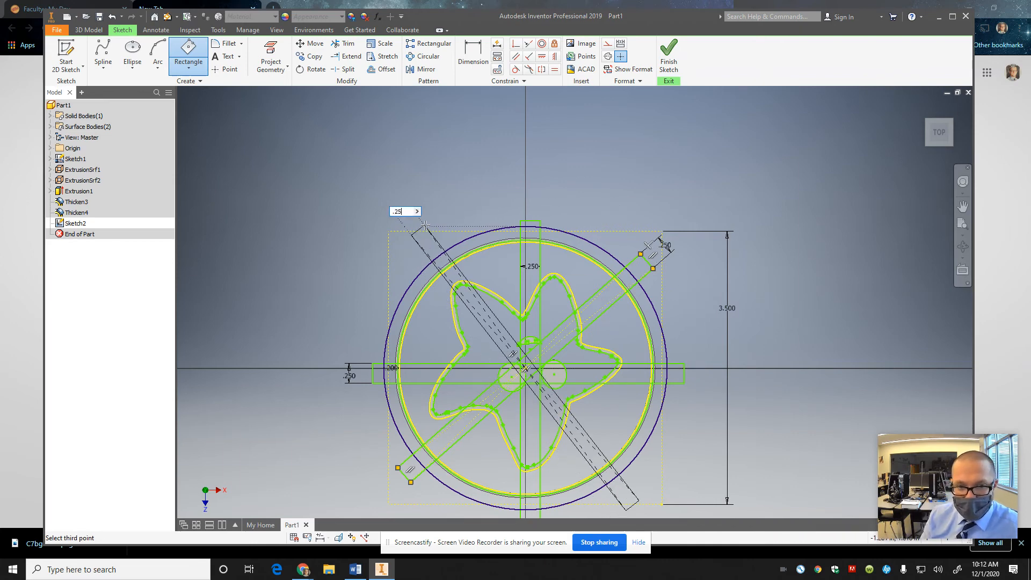
{"action": "key", "text": "Return"}
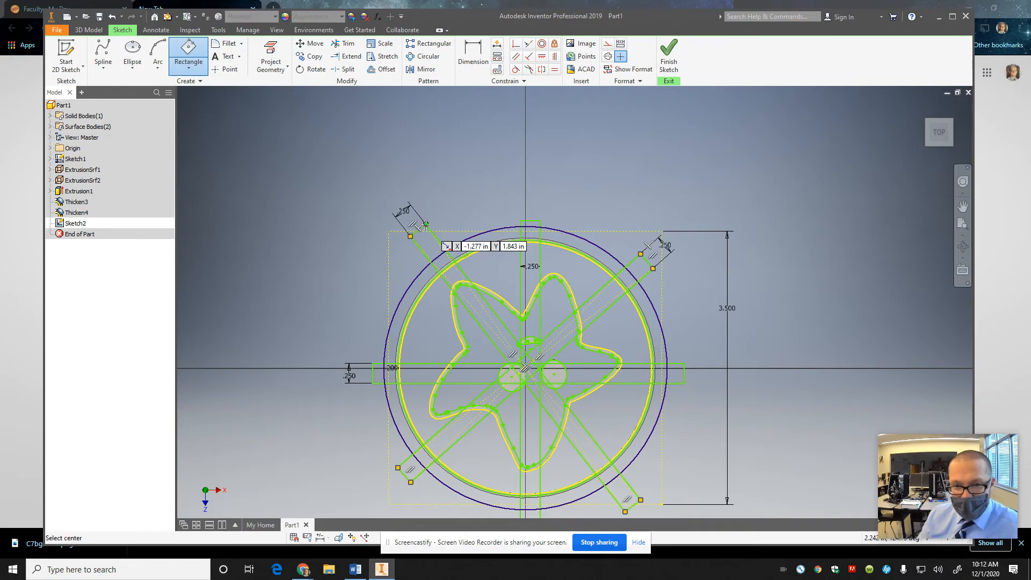
{"action": "left_click", "coordinate": [669, 64]}
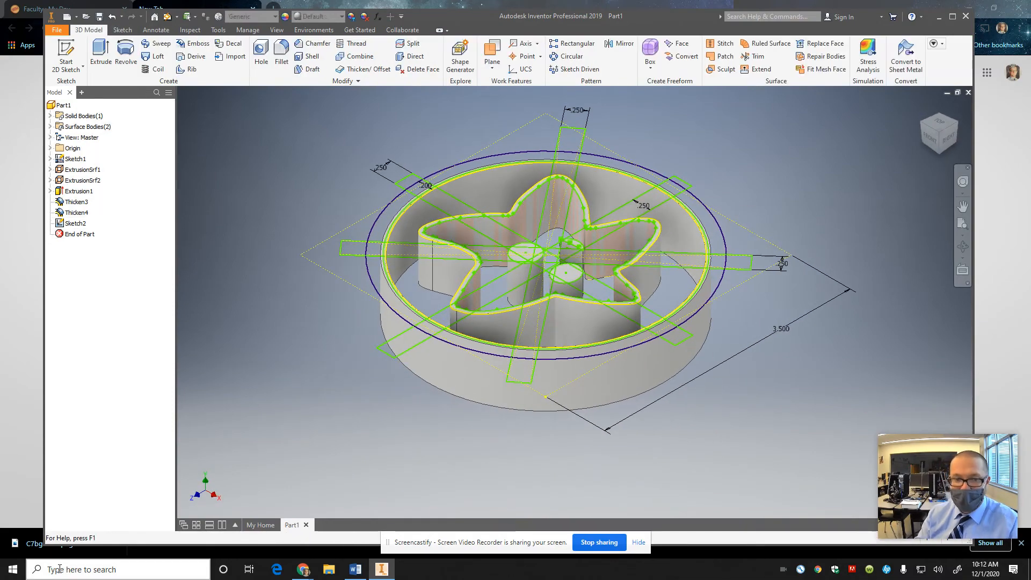
{"action": "mouse_move", "coordinate": [304, 567]}
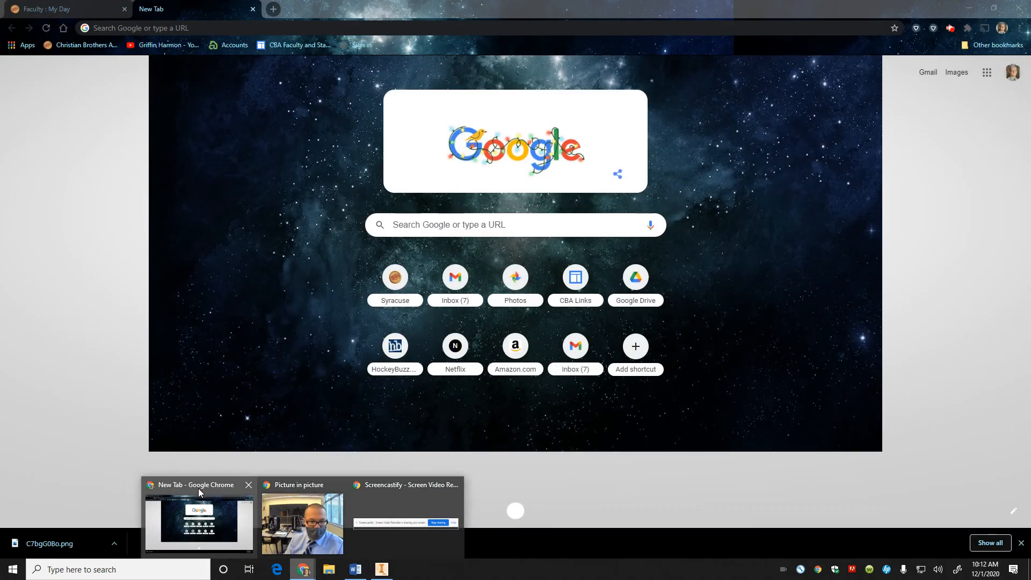
{"action": "left_click", "coordinate": [198, 488]}
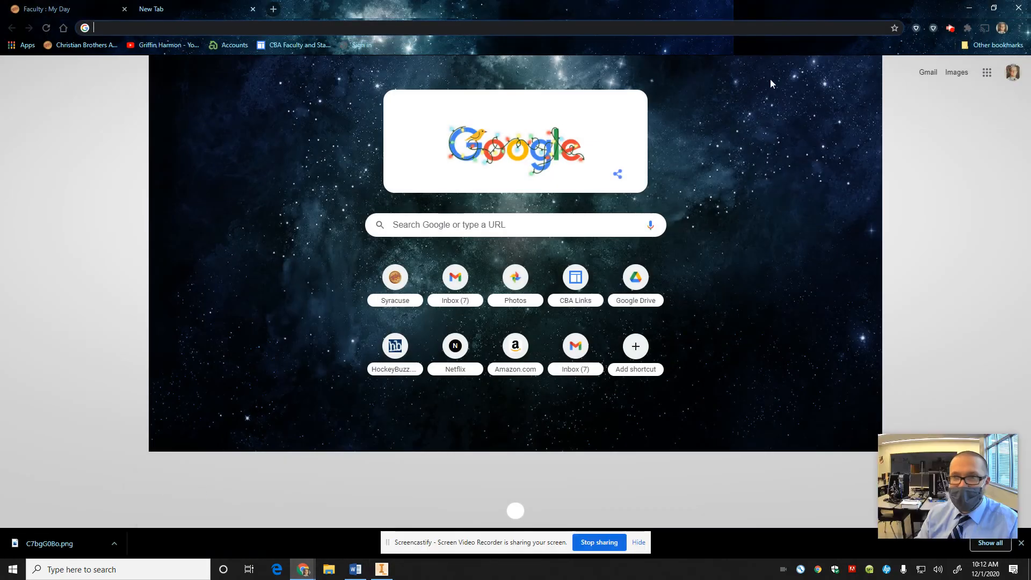
{"action": "left_click", "coordinate": [950, 29]}
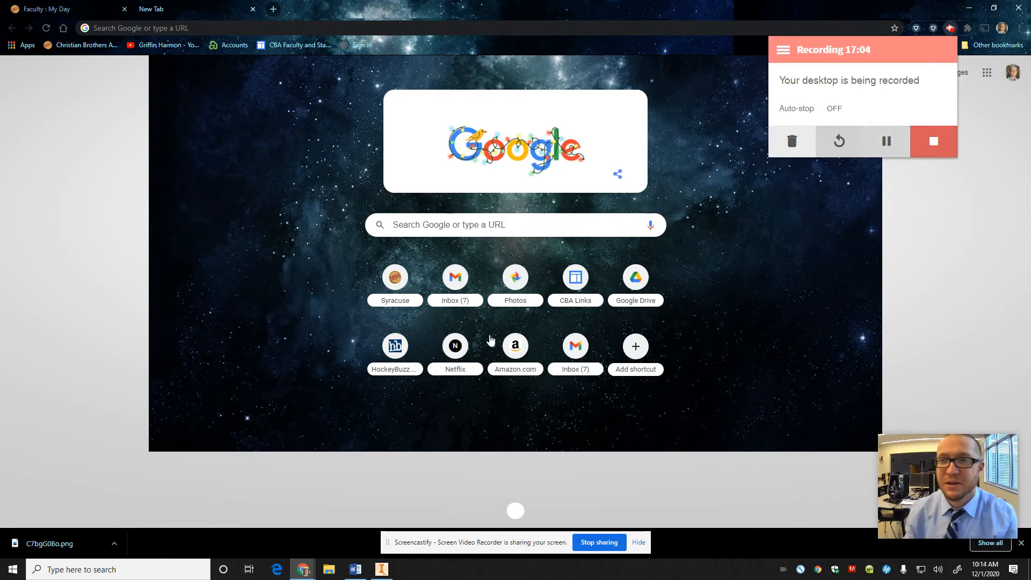
{"action": "left_click", "coordinate": [377, 572]}
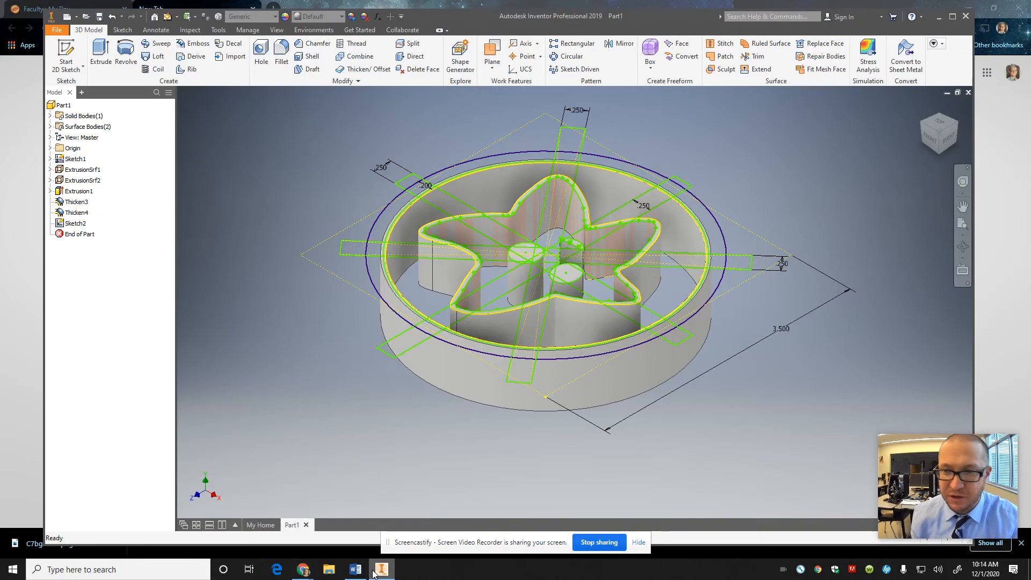
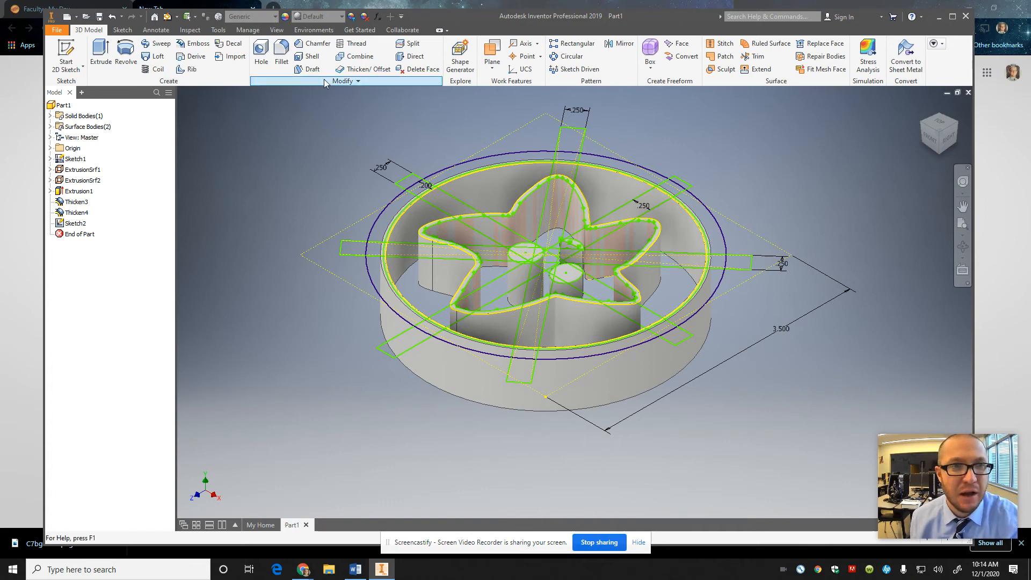
- Reopen Sketch2 for editing and try to trim the upper-left end of the diagonal bar
{"action": "double_click", "coordinate": [74, 223]}
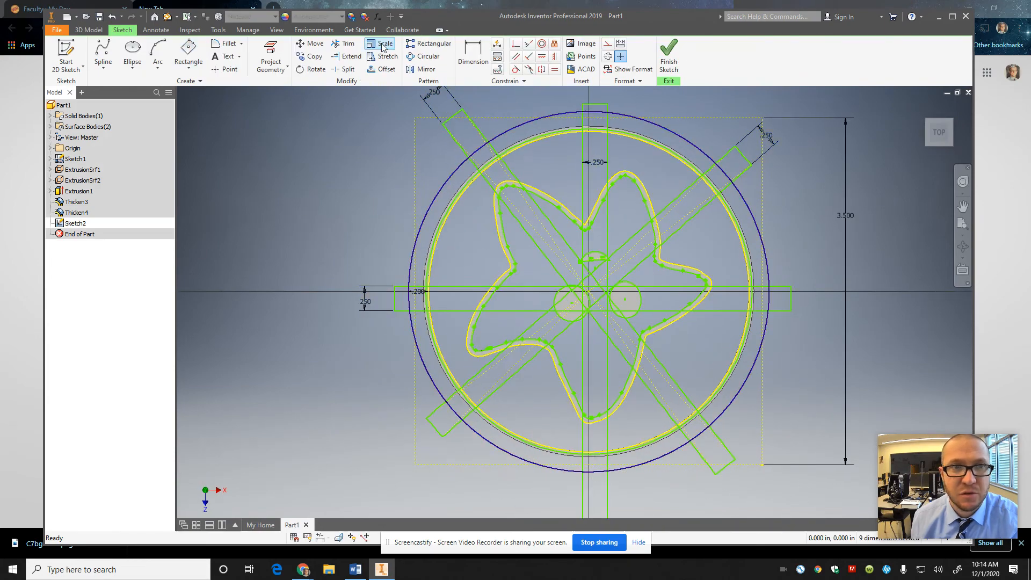
{"action": "left_click", "coordinate": [342, 44]}
{"action": "left_click", "coordinate": [453, 119]}
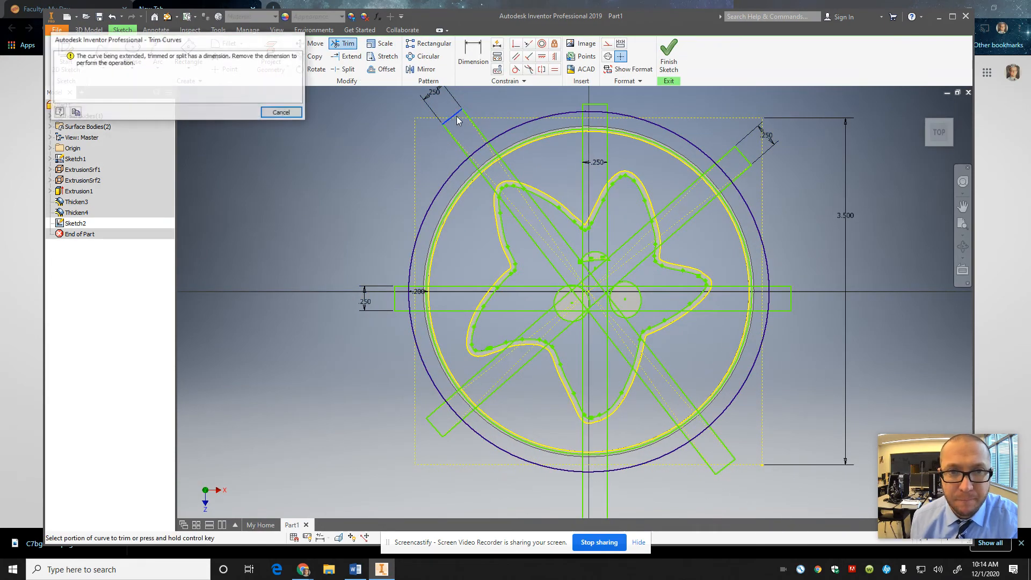
{"action": "left_click", "coordinate": [281, 114]}
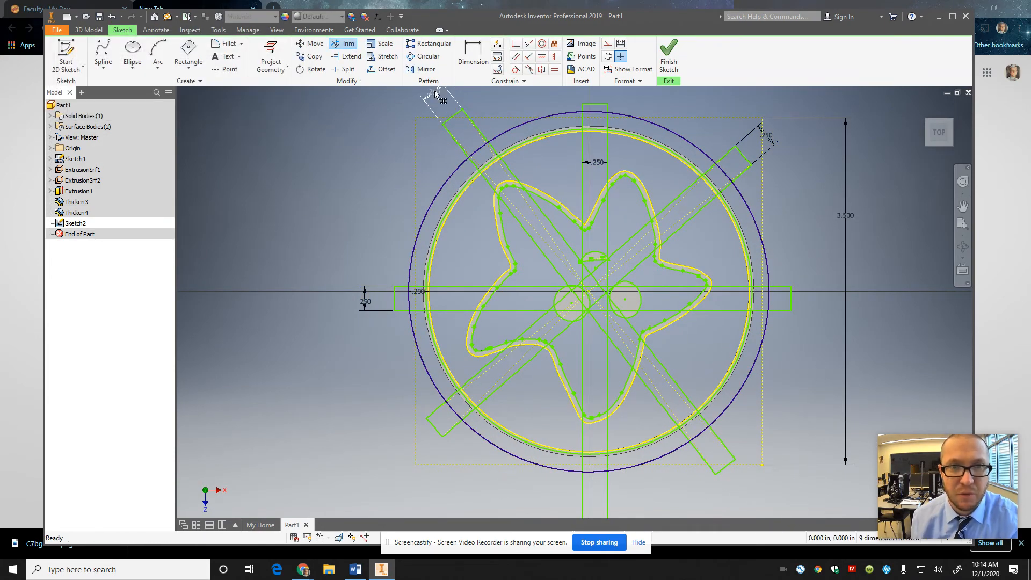
- Delete the .25 in width dimensions of both diagonal bars and the horizontal bar
{"action": "left_click", "coordinate": [434, 91]}
{"action": "key", "text": "Delete"}
{"action": "left_click", "coordinate": [369, 304]}
{"action": "key", "text": "Delete"}
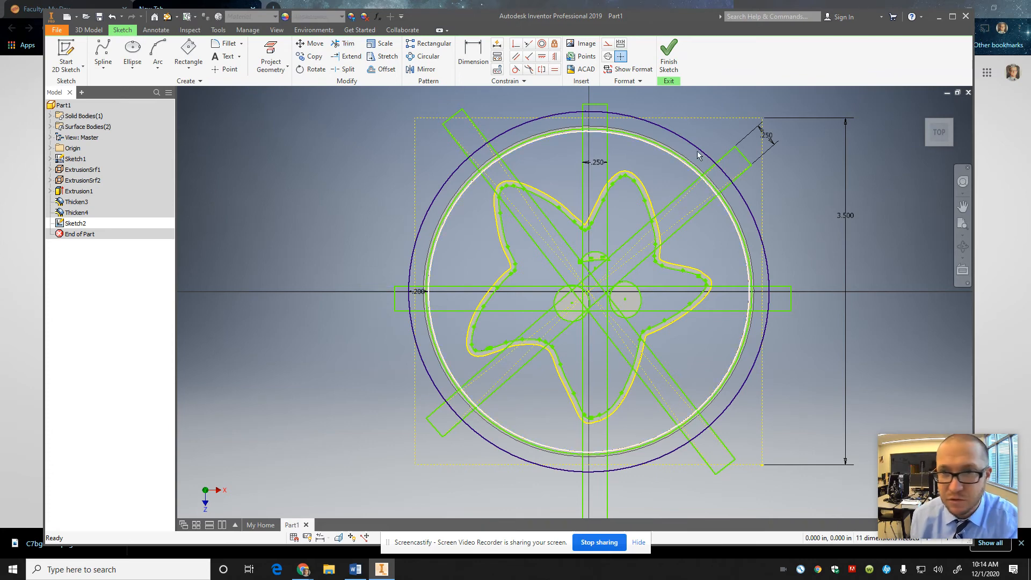
{"action": "left_click", "coordinate": [765, 130]}
{"action": "key", "text": "Delete"}
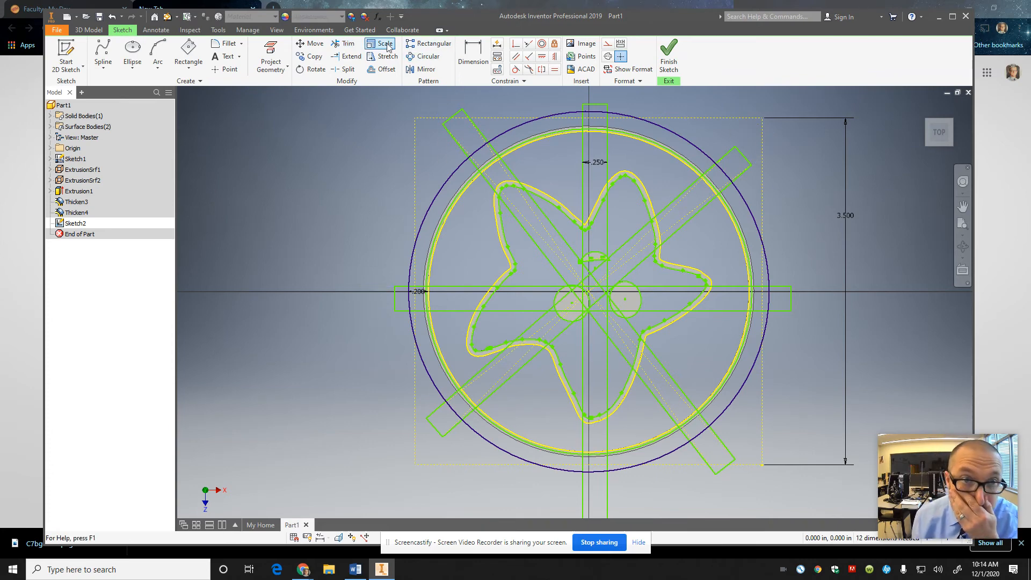
- Trim the upper-left end of the diagonal bar, removing its end line and both sides back to the inner ring
{"action": "left_click", "coordinate": [339, 47]}
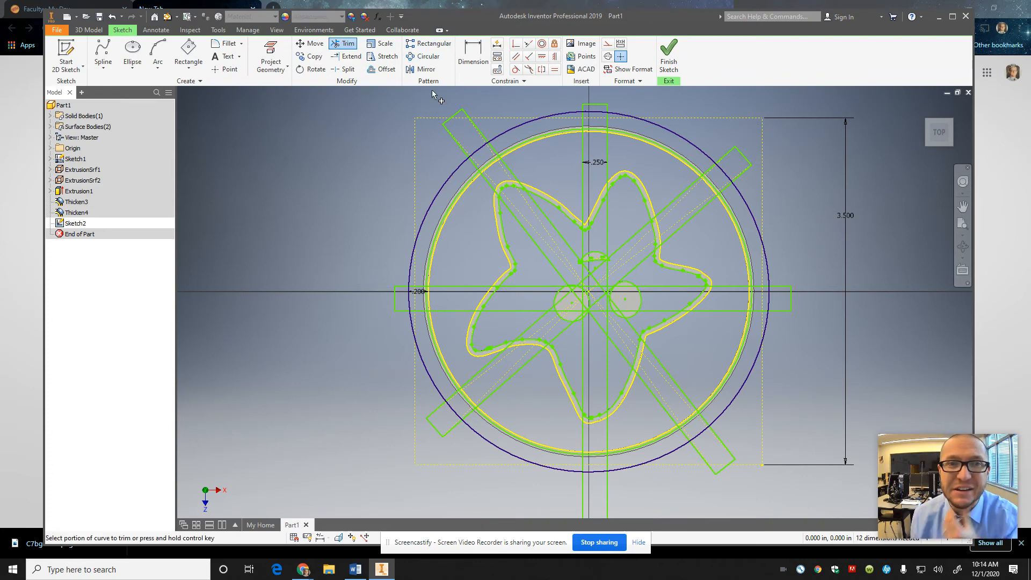
{"action": "left_click", "coordinate": [453, 114]}
{"action": "left_click", "coordinate": [477, 127]}
{"action": "left_click", "coordinate": [453, 137]}
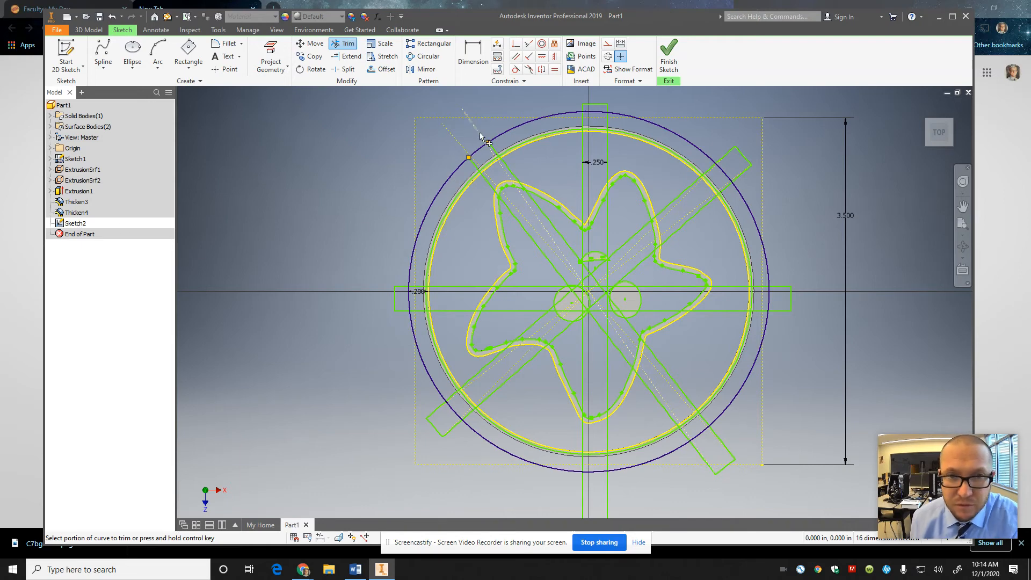
{"action": "left_click", "coordinate": [474, 166]}
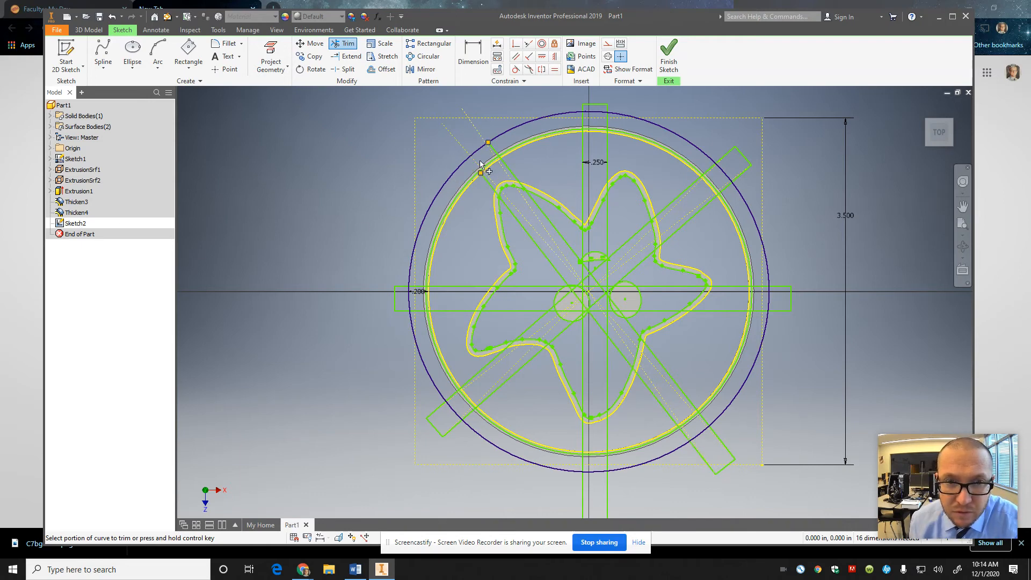
{"action": "left_click", "coordinate": [493, 151]}
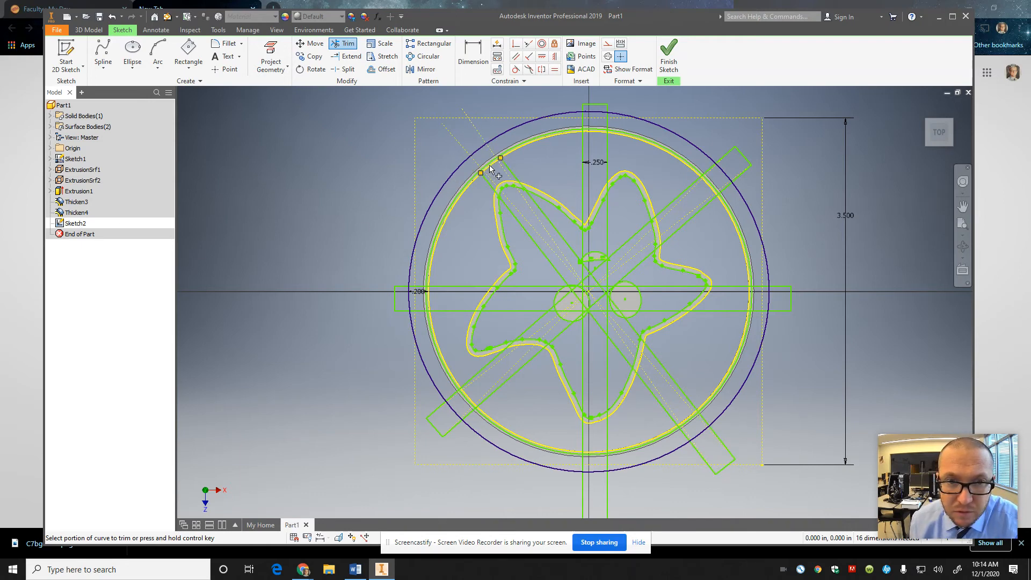
- Trim the upper-right end of the diagonal bar, removing its end line and both sides back to the inner ring
{"action": "scroll", "coordinate": [489, 166], "scroll_direction": "up", "scroll_amount": 5}
{"action": "scroll", "coordinate": [490, 166], "scroll_direction": "down", "scroll_amount": 4}
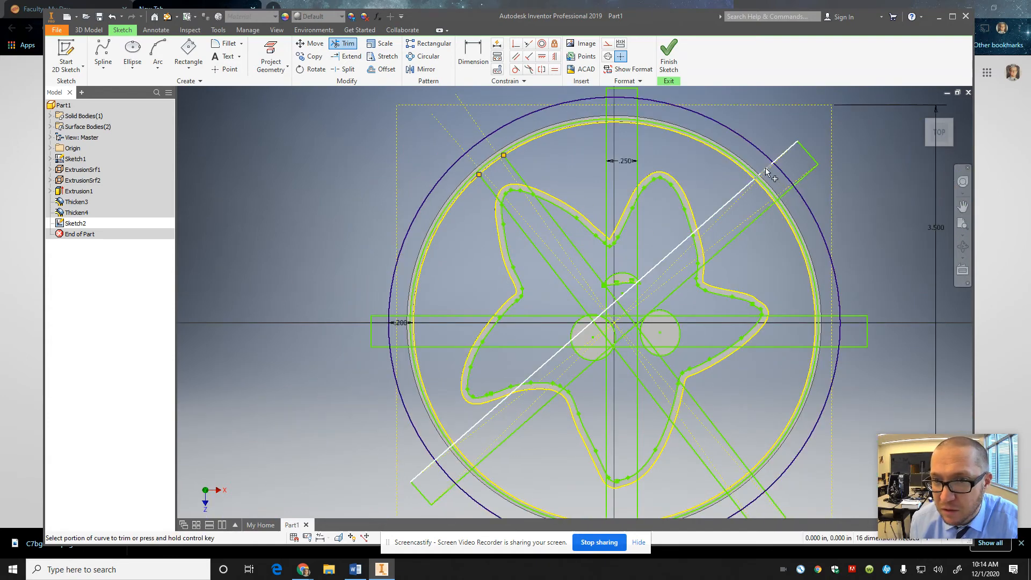
{"action": "left_click", "coordinate": [784, 156]}
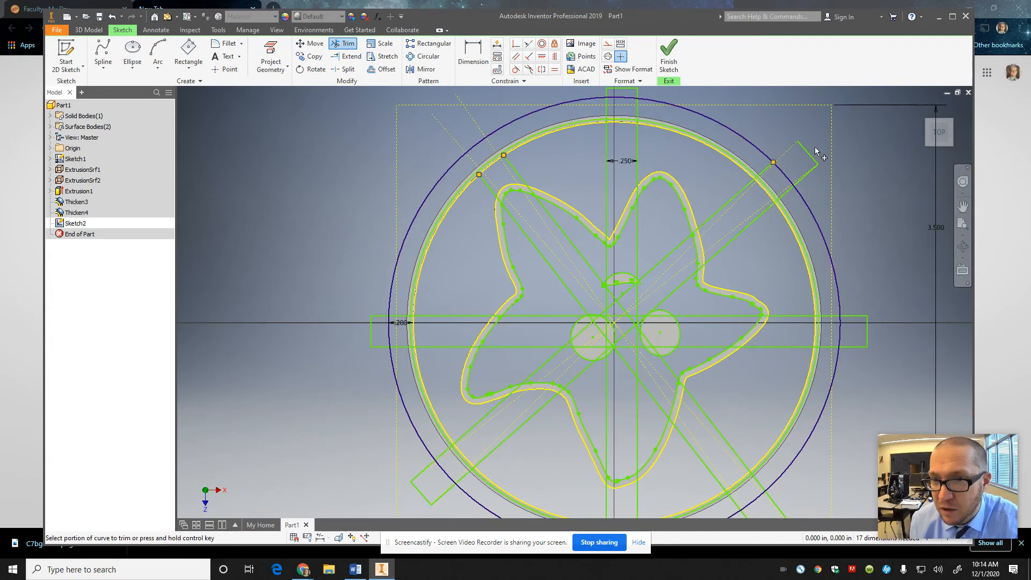
{"action": "left_click", "coordinate": [807, 179]}
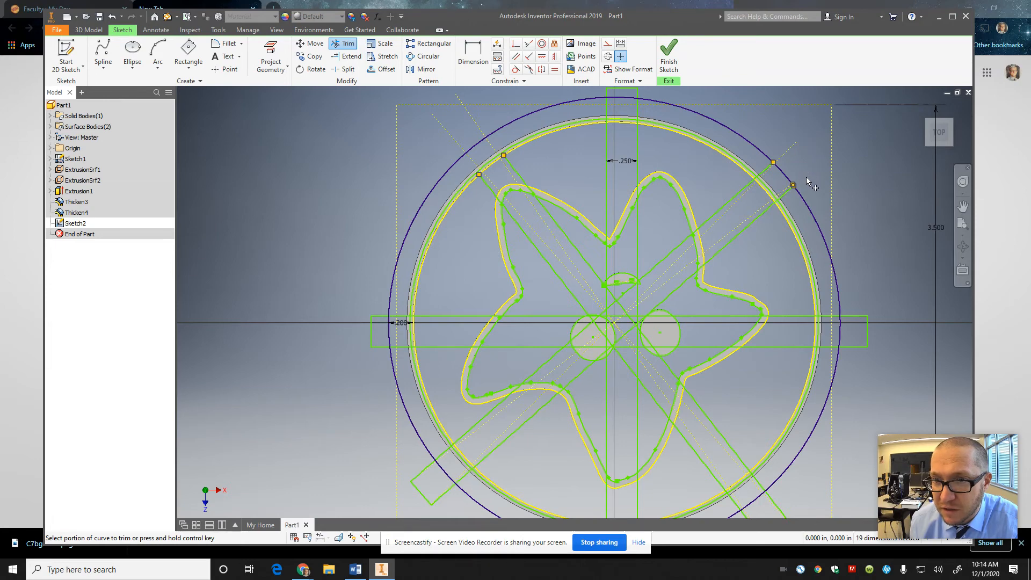
{"action": "left_click", "coordinate": [768, 173]}
{"action": "left_click", "coordinate": [783, 196]}
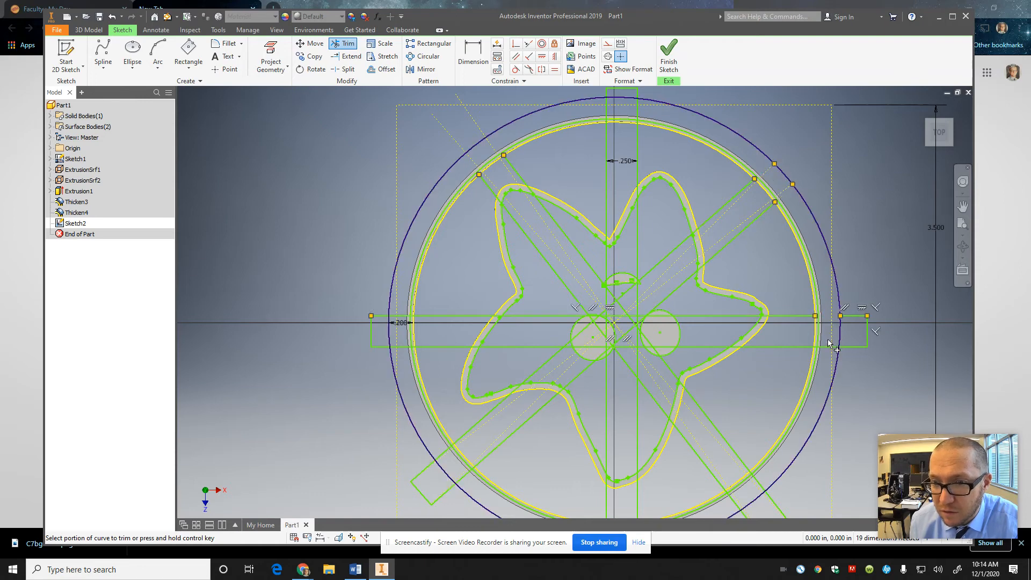
- Trim both sides of the horizontal bar's right end back to the inner ring
{"action": "left_click", "coordinate": [830, 316]}
{"action": "left_click", "coordinate": [831, 346]}
{"action": "left_click", "coordinate": [855, 316]}
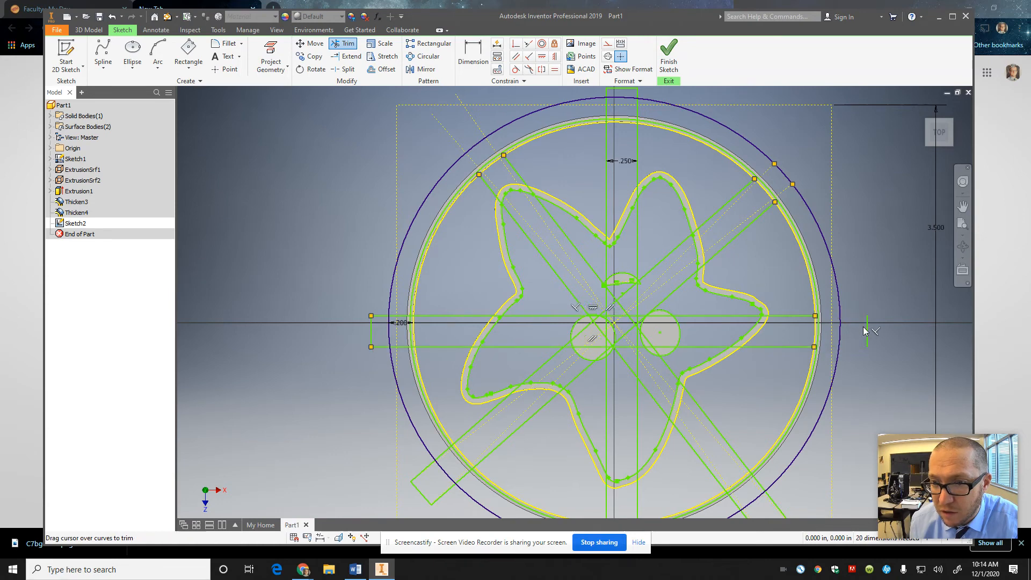
- Trim the upper end of the vertical bar, removing its end line and both sides back to the inner ring
{"action": "scroll", "coordinate": [694, 231], "scroll_direction": "up", "scroll_amount": 5}
{"action": "scroll", "coordinate": [681, 203], "scroll_direction": "down", "scroll_amount": 8}
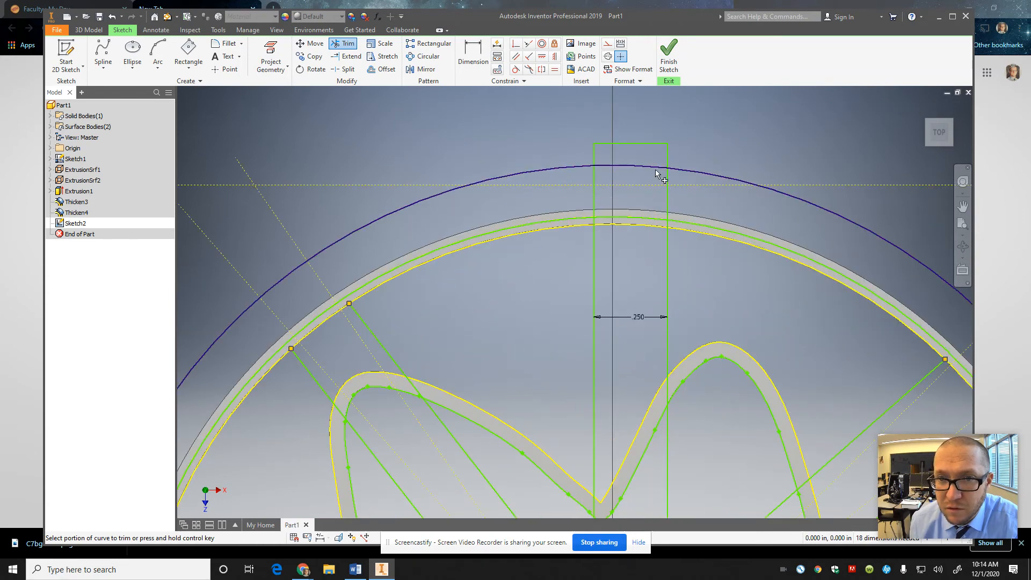
{"action": "left_click", "coordinate": [638, 144]}
{"action": "left_click", "coordinate": [594, 152]}
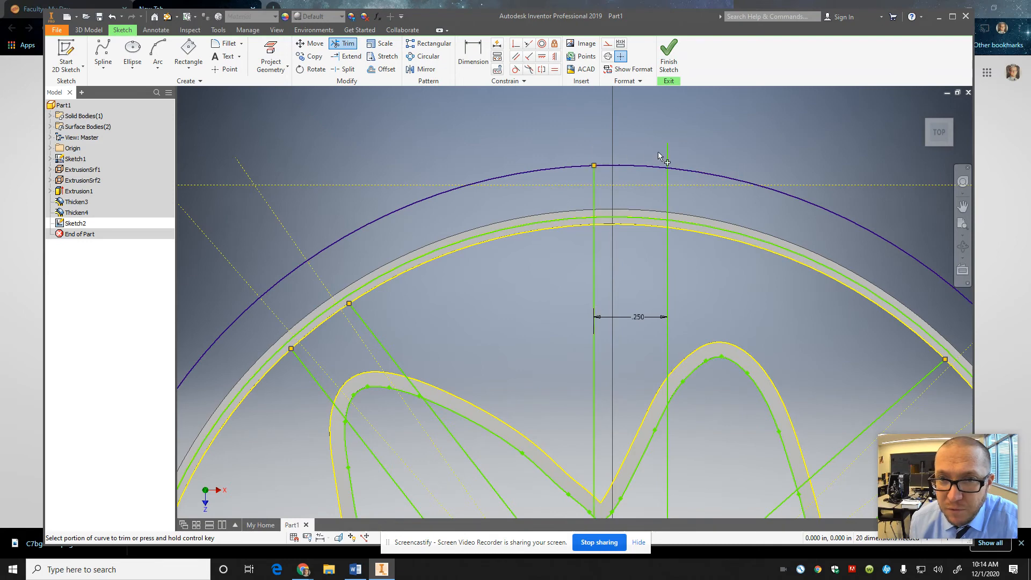
{"action": "left_click", "coordinate": [668, 153]}
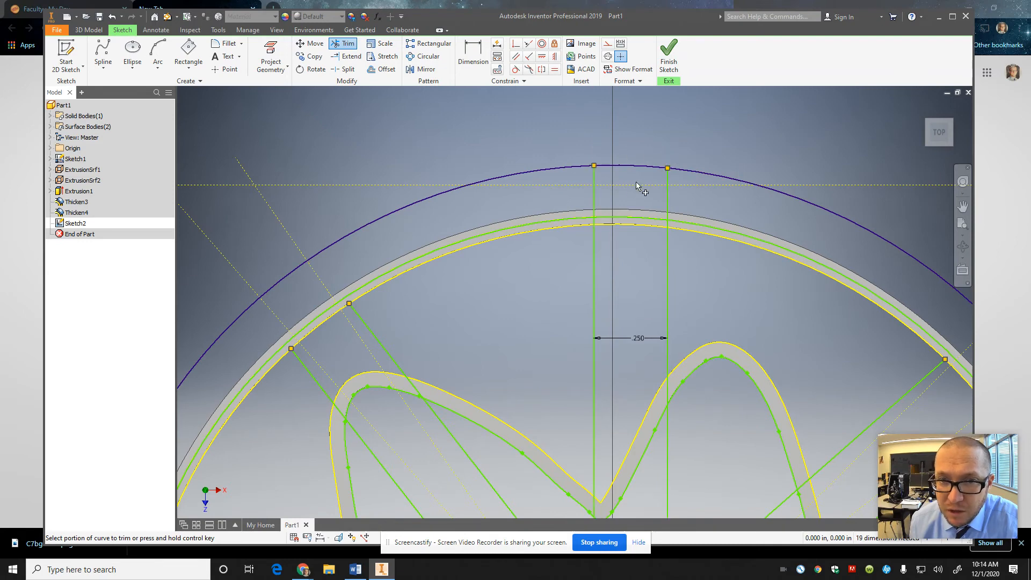
{"action": "left_click", "coordinate": [594, 194]}
{"action": "left_click", "coordinate": [667, 197]}
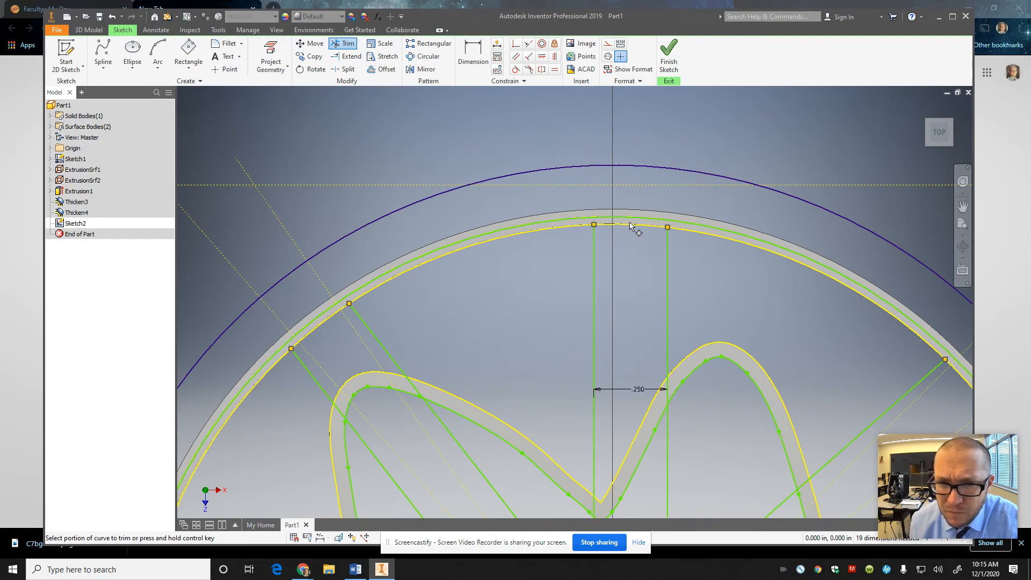
- Finish the bar sketch and hide Sketch1 under Extrusion1
{"action": "scroll", "coordinate": [637, 285], "scroll_direction": "down", "scroll_amount": 5}
{"action": "scroll", "coordinate": [617, 473], "scroll_direction": "up", "scroll_amount": 6}
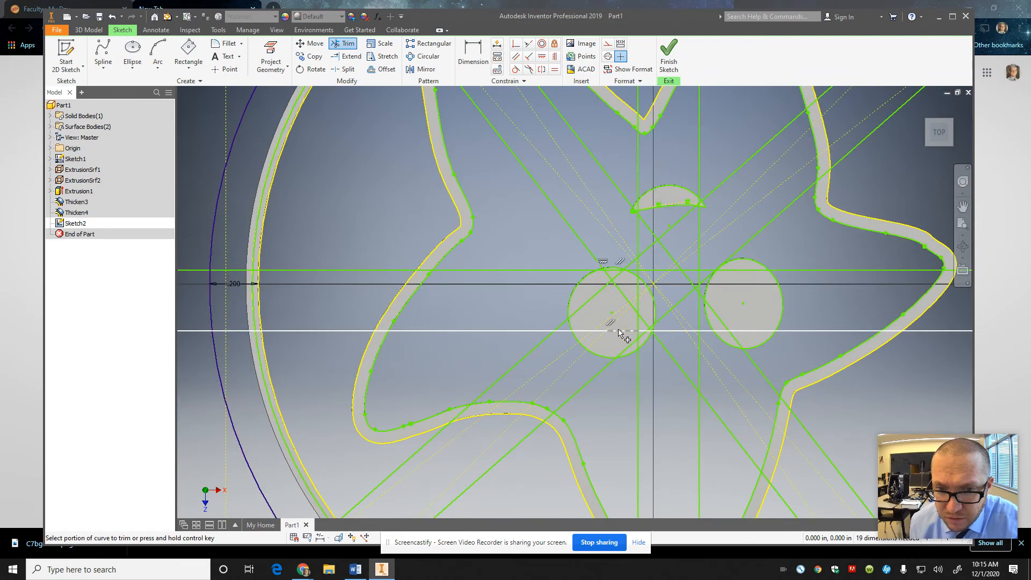
{"action": "left_click", "coordinate": [666, 55]}
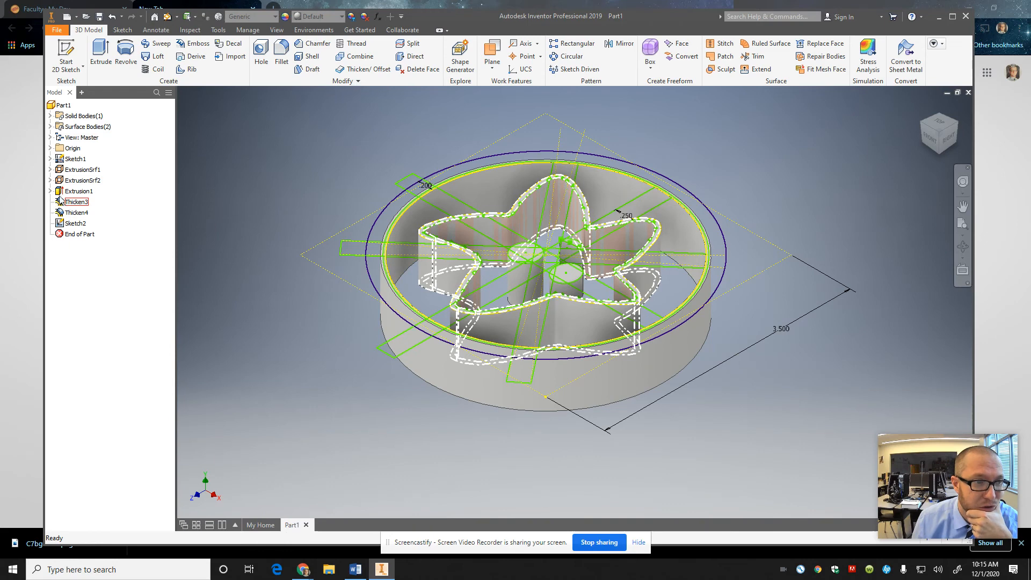
{"action": "left_click", "coordinate": [50, 191]}
{"action": "right_click", "coordinate": [73, 202]}
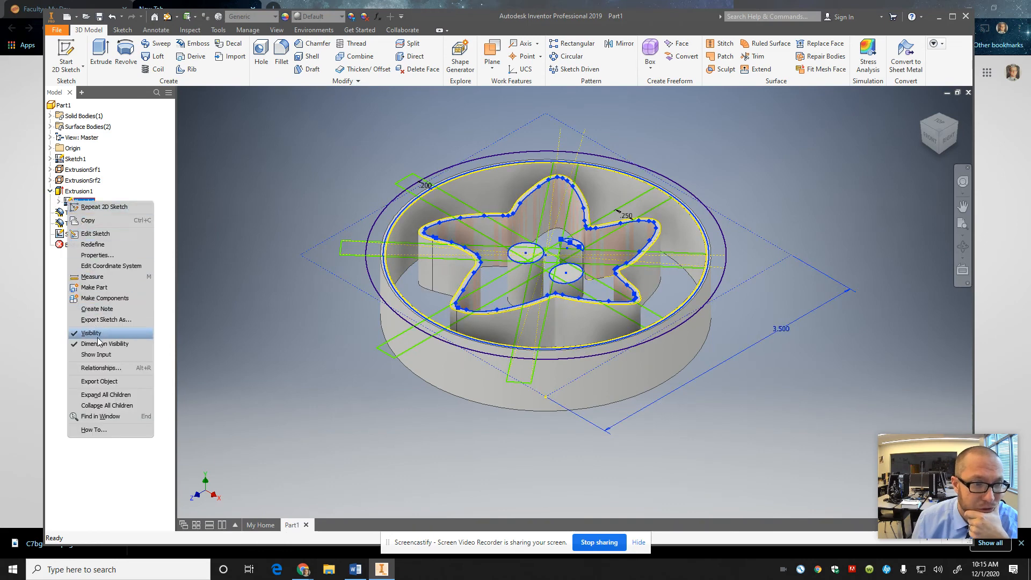
{"action": "left_click", "coordinate": [91, 333]}
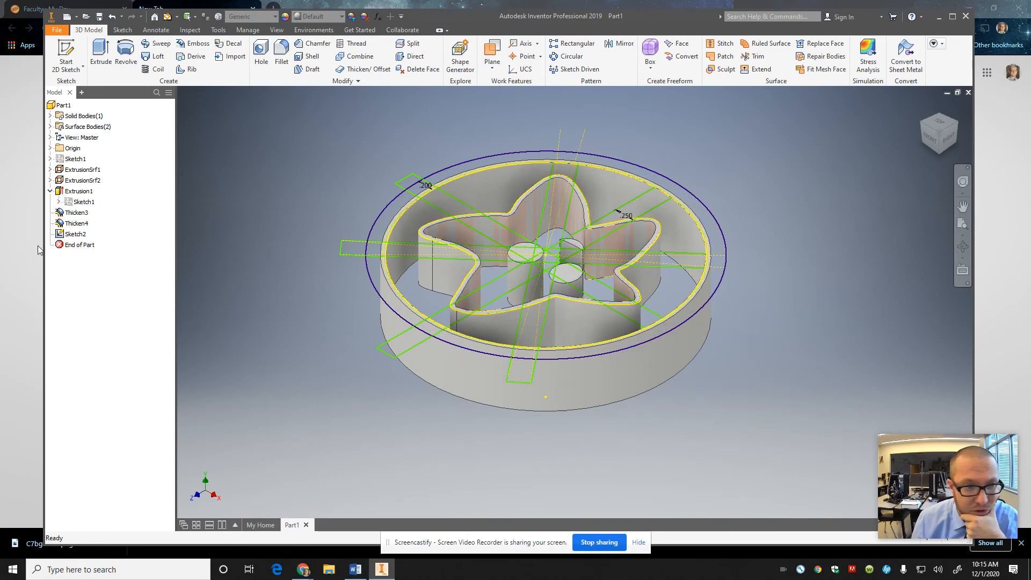
- Reopen Sketch2 and trim the left end of the horizontal bar back to the inner ring
{"action": "double_click", "coordinate": [63, 234]}
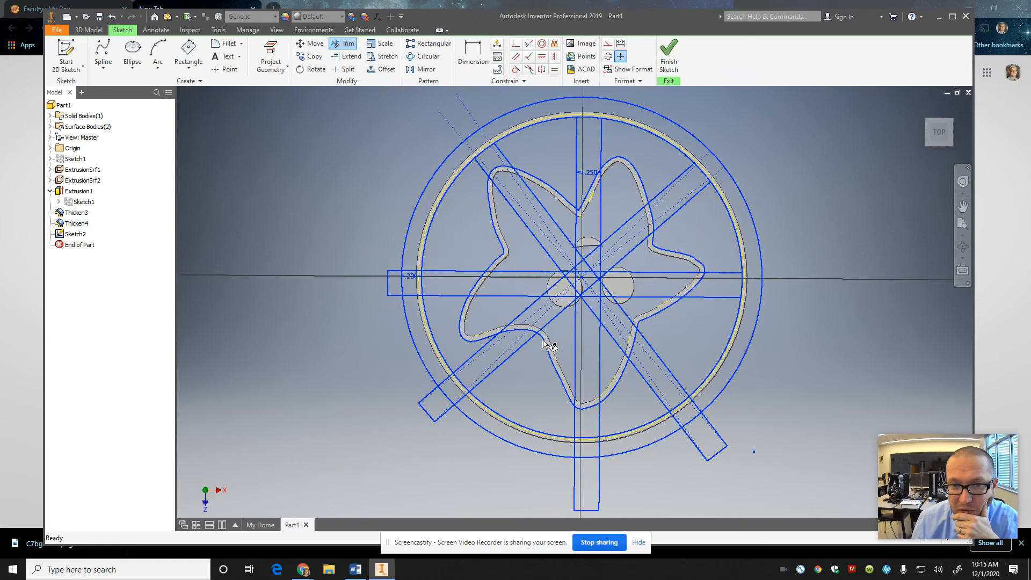
{"action": "left_click", "coordinate": [344, 44]}
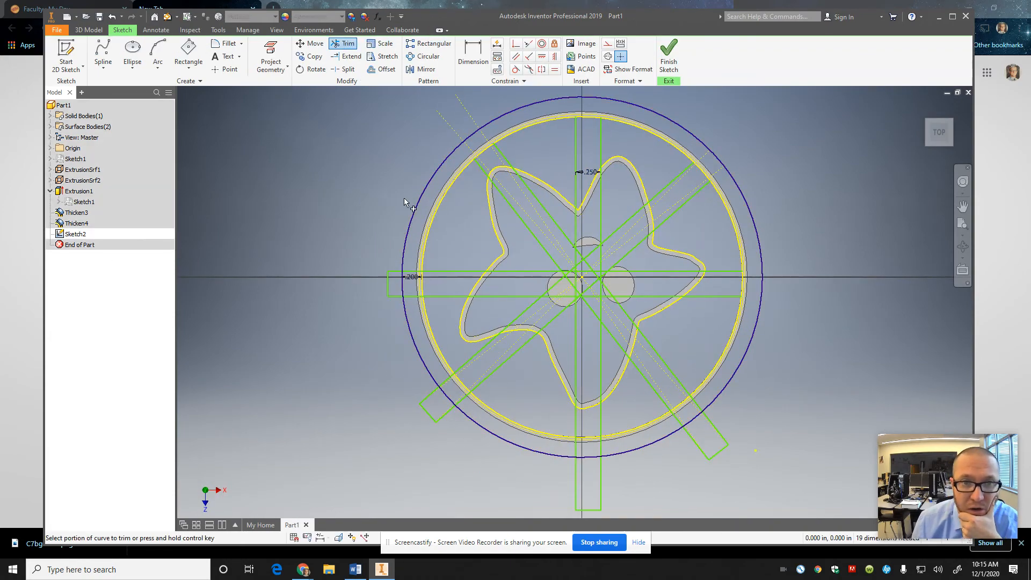
{"action": "left_click", "coordinate": [410, 269]}
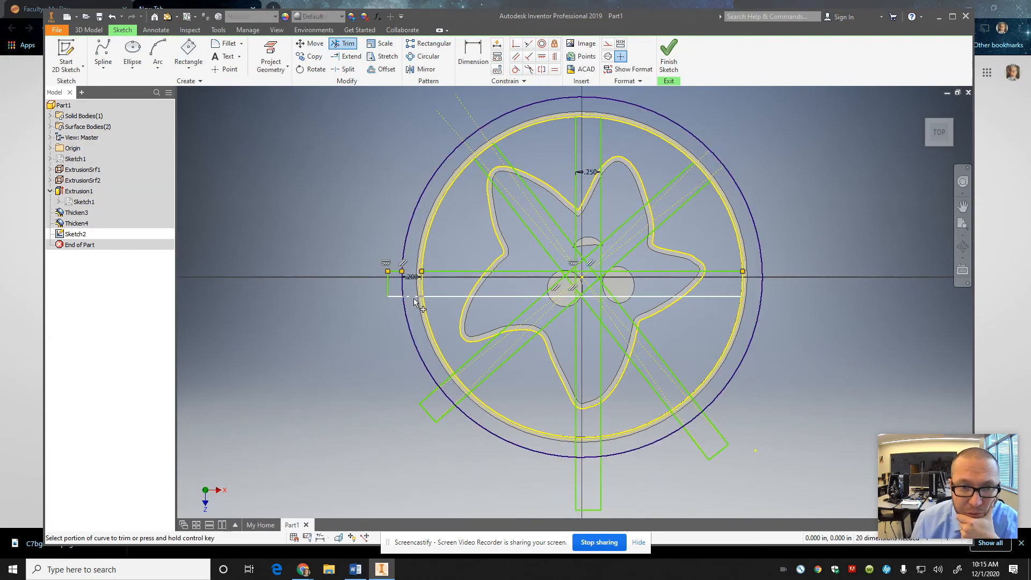
{"action": "left_click", "coordinate": [396, 295]}
{"action": "left_click", "coordinate": [386, 283]}
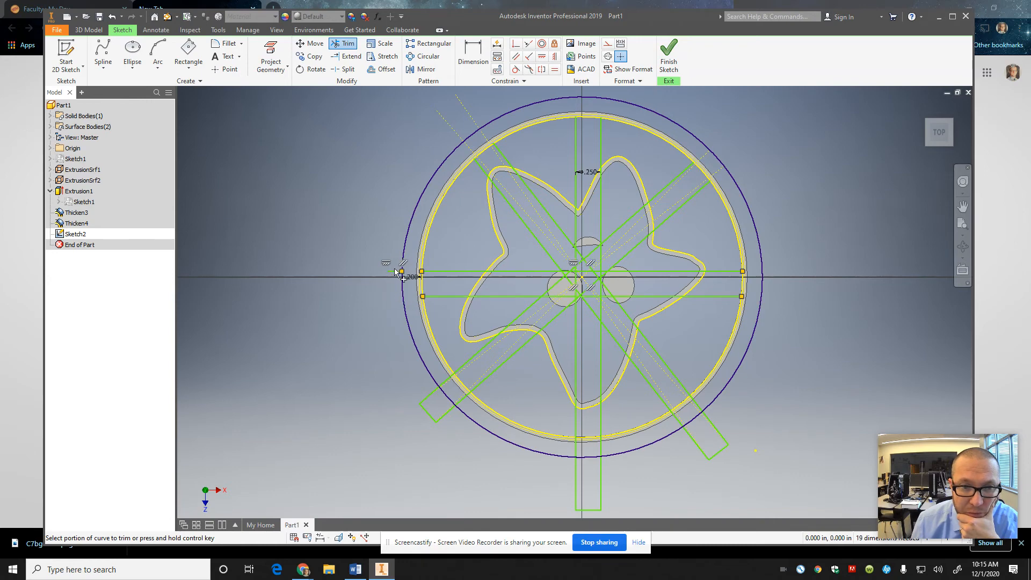
{"action": "left_click", "coordinate": [397, 271]}
- Trim the lower-left end of the diagonal bar, removing its end line and both sides back to the inner ring
{"action": "left_click", "coordinate": [435, 388]}
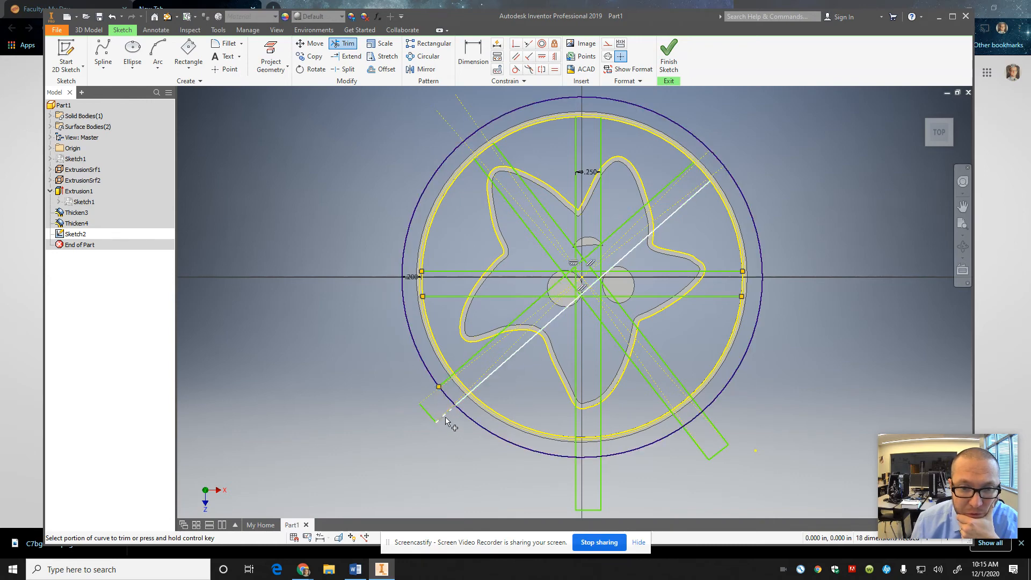
{"action": "left_click", "coordinate": [445, 414]}
{"action": "left_click", "coordinate": [430, 415]}
{"action": "left_click", "coordinate": [466, 397]}
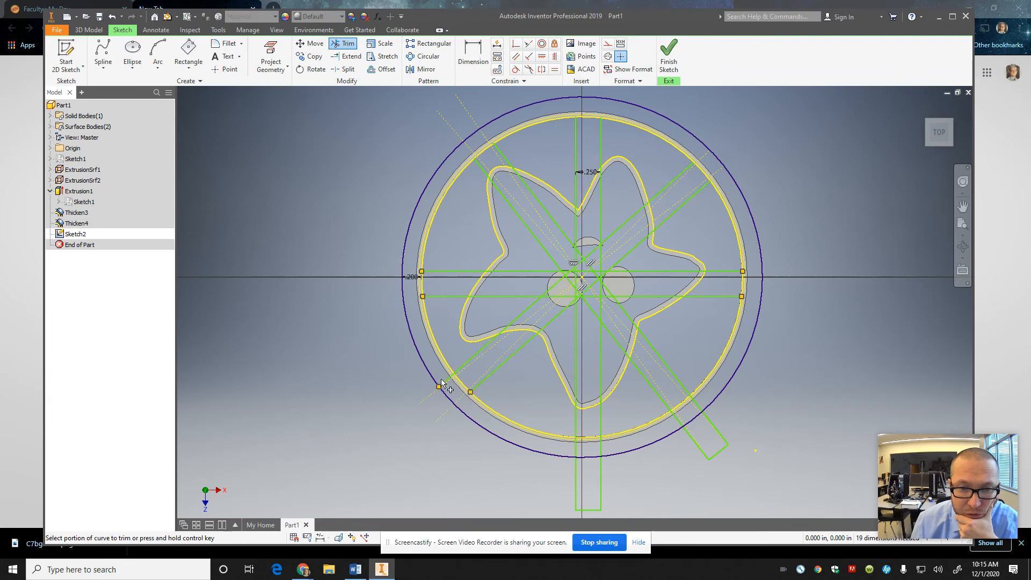
{"action": "left_click", "coordinate": [445, 382]}
- Trim both sides of the other diagonal bar's lower-right end back to the inner ring
{"action": "left_click", "coordinate": [689, 439]}
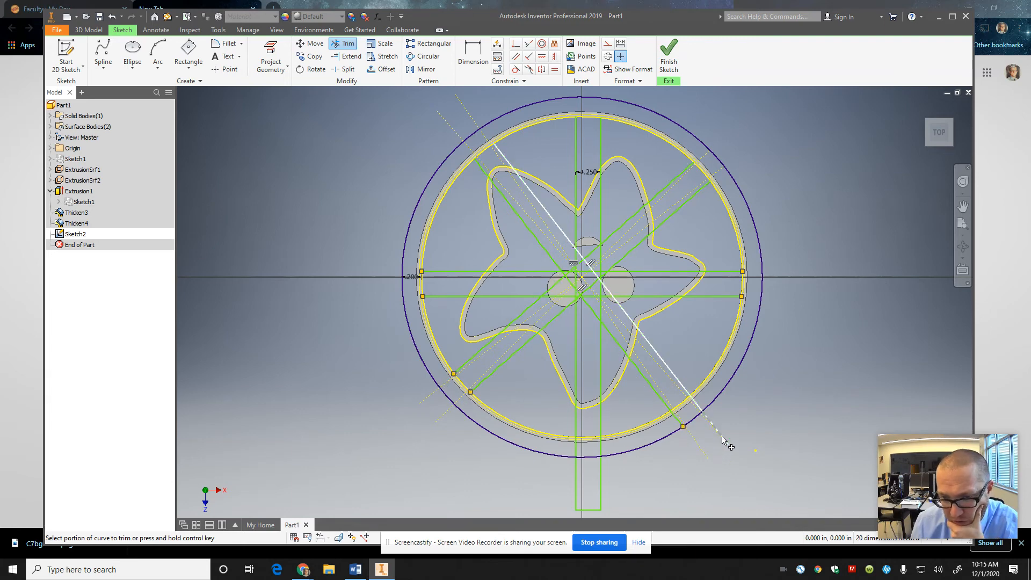
{"action": "left_click", "coordinate": [695, 403]}
{"action": "left_click", "coordinate": [679, 423]}
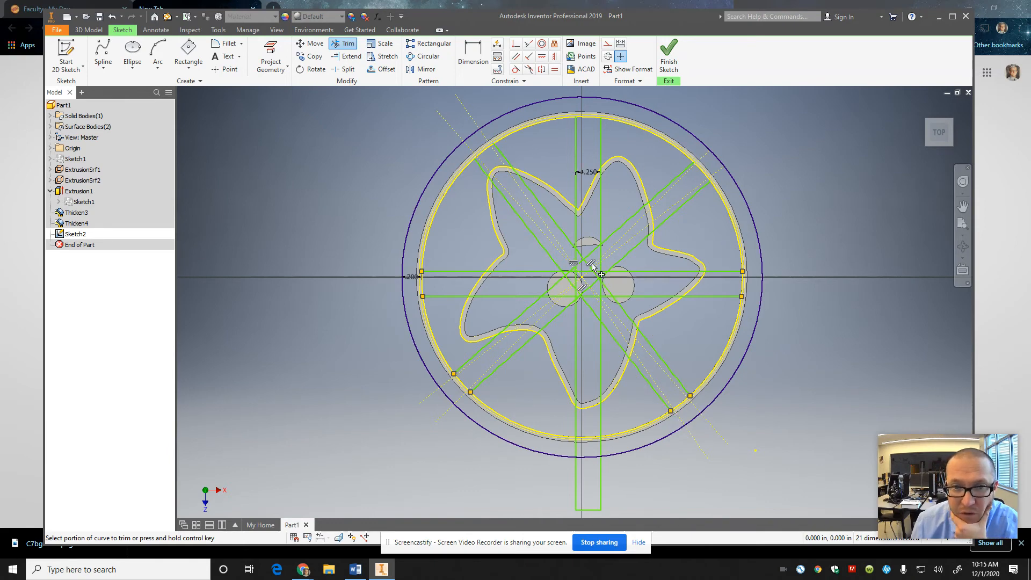
- Trim the diagonal and vertical bar edges that cross inside the hub, above and to the right of the origin
{"action": "scroll", "coordinate": [571, 258], "scroll_direction": "up", "scroll_amount": 5}
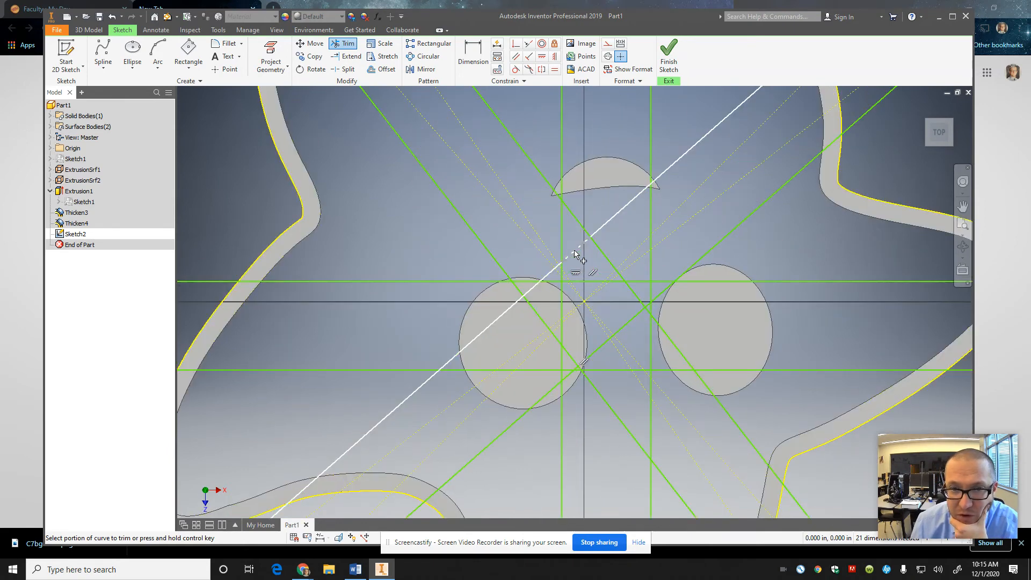
{"action": "left_click", "coordinate": [575, 250]}
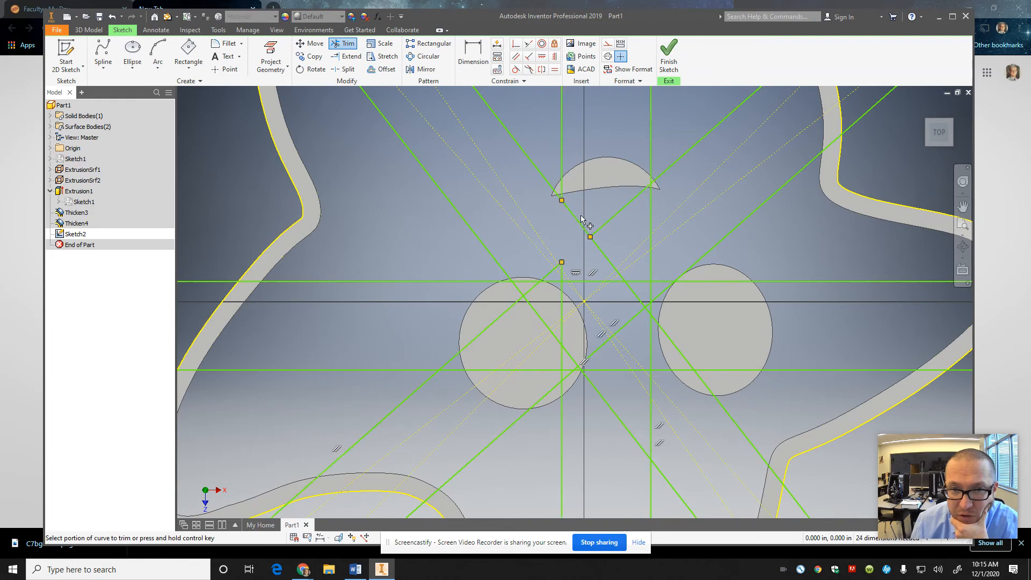
{"action": "left_click", "coordinate": [609, 219]}
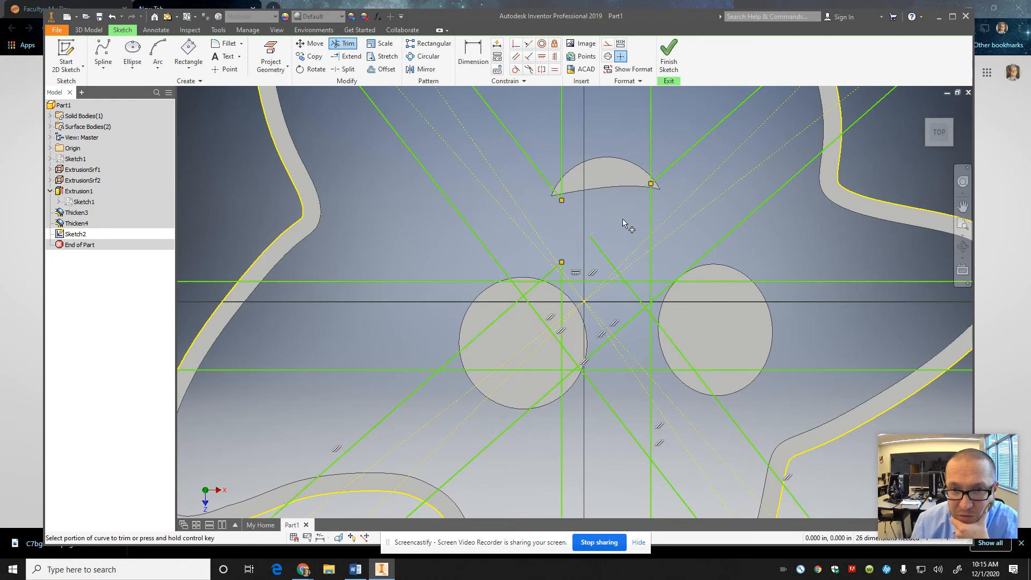
{"action": "left_click", "coordinate": [649, 249]}
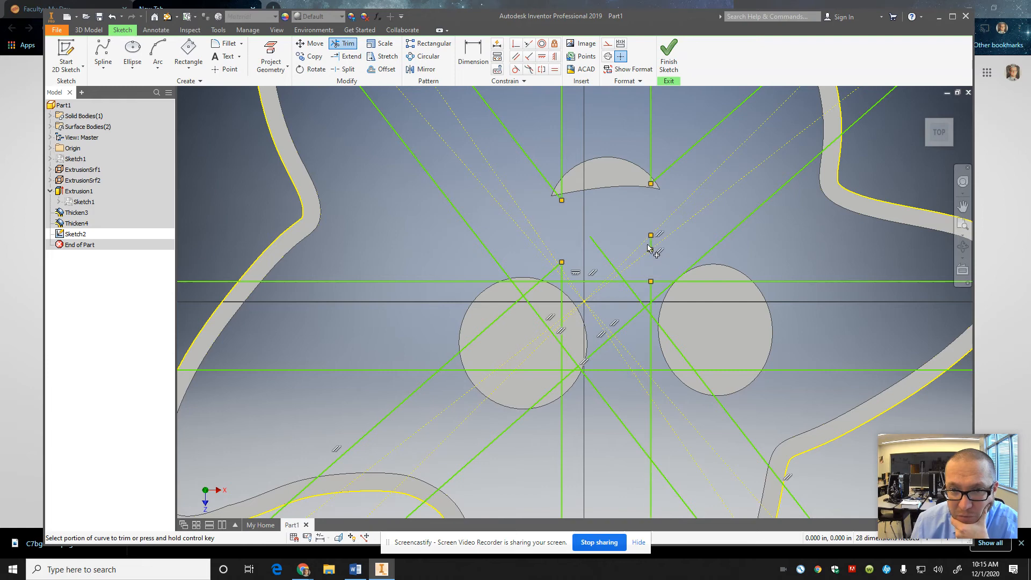
{"action": "left_click", "coordinate": [650, 291]}
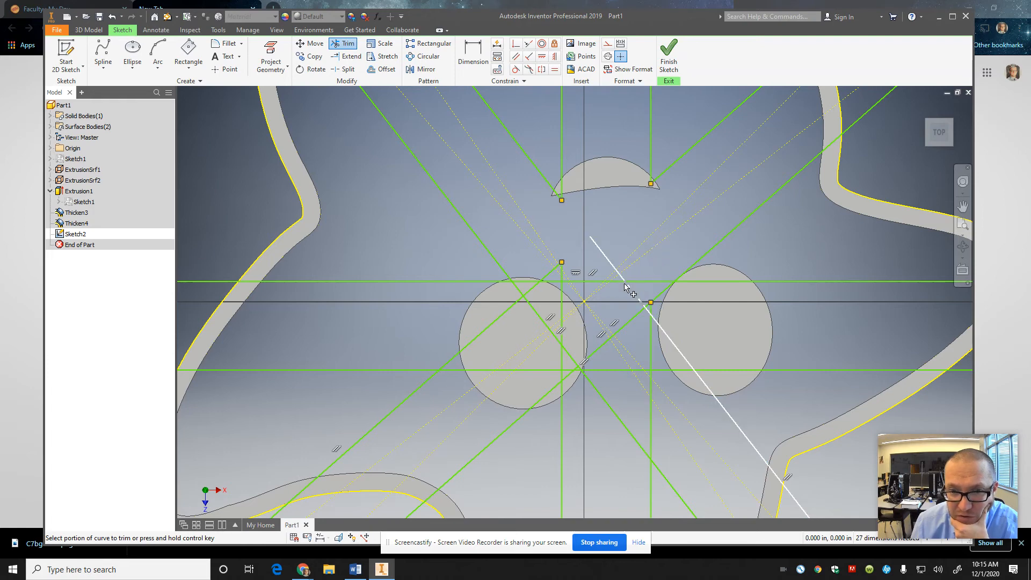
{"action": "left_click", "coordinate": [634, 294]}
{"action": "left_click", "coordinate": [604, 253]}
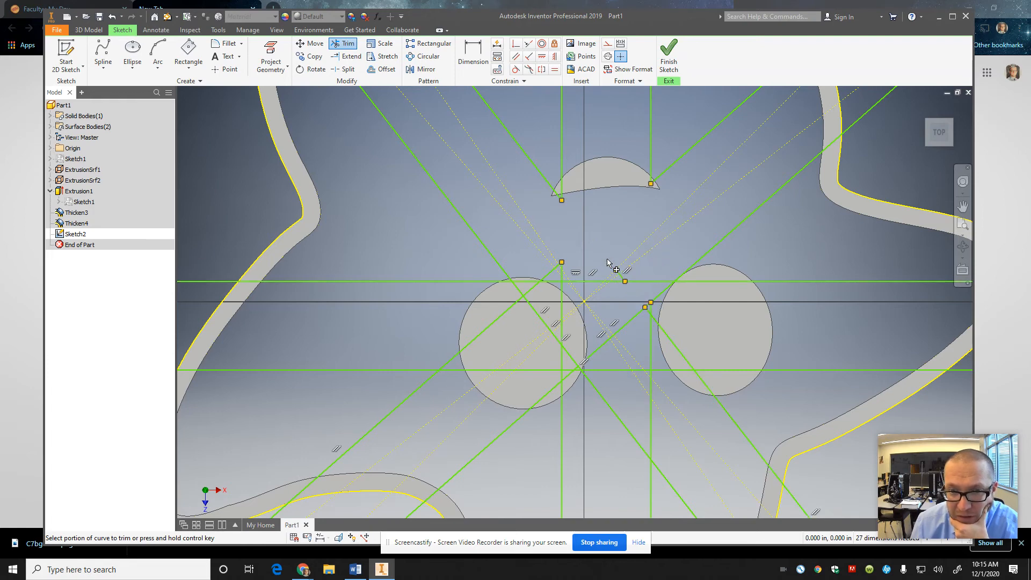
- Trim the diagonal and horizontal bar edges that cross over the left eye circle, left of and below the origin
{"action": "left_click", "coordinate": [537, 288]}
{"action": "left_click", "coordinate": [507, 310]}
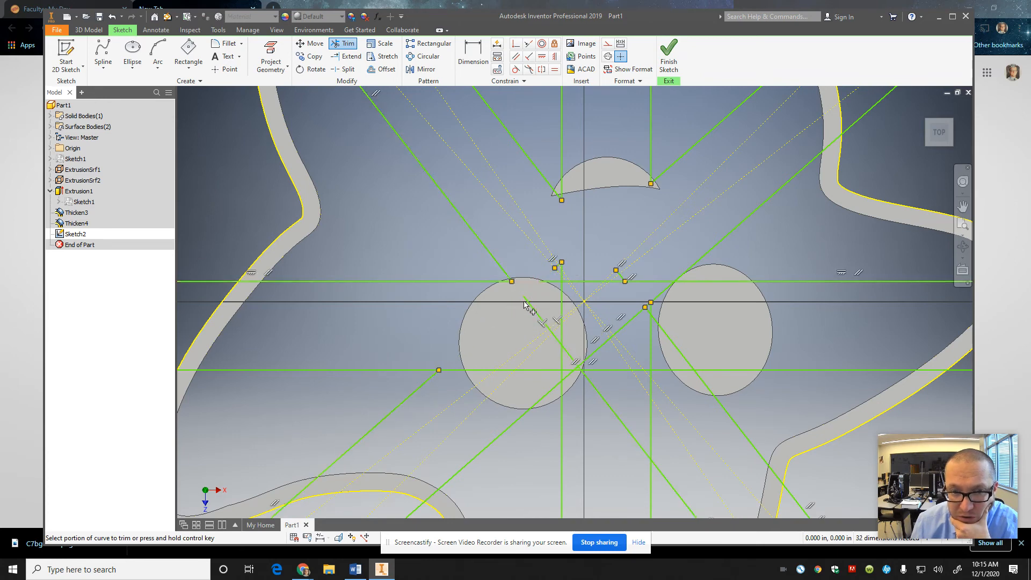
{"action": "left_click", "coordinate": [537, 313]}
{"action": "left_click", "coordinate": [496, 370]}
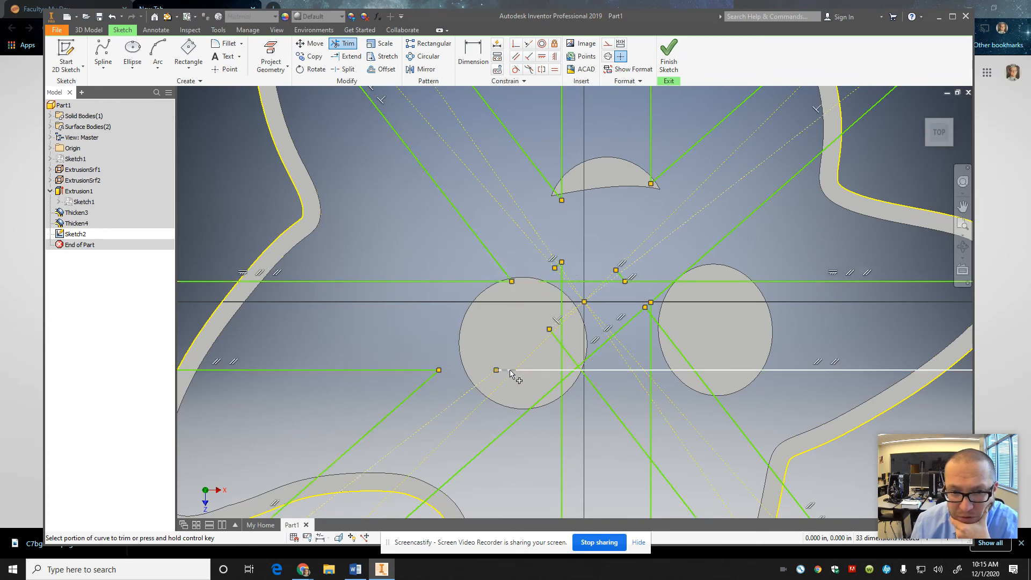
{"action": "left_click", "coordinate": [566, 350]}
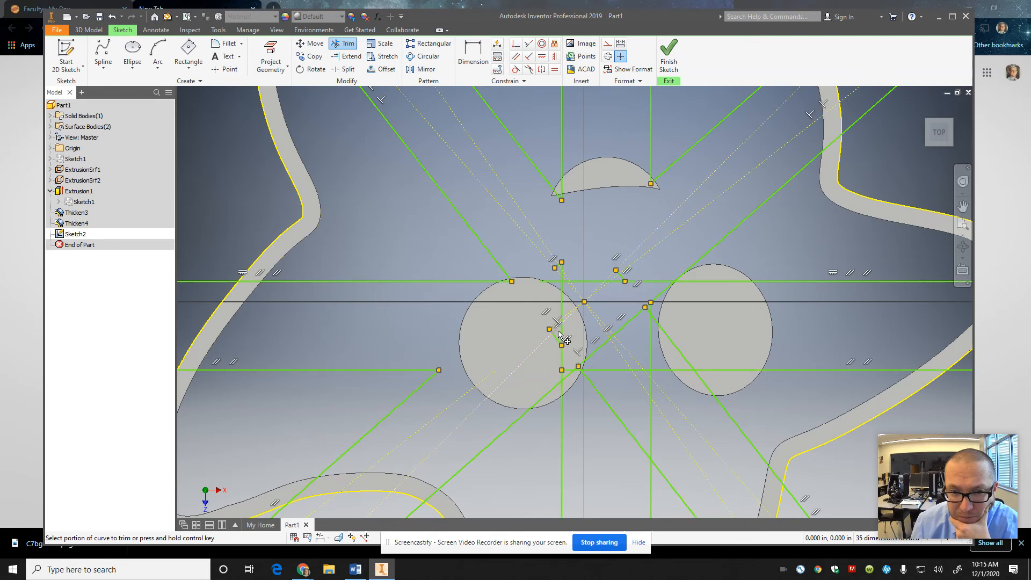
- Trim the inner segments of the vertical bar's left edge and the adjoining short pieces left of the origin
{"action": "left_click", "coordinate": [558, 328]}
{"action": "left_click", "coordinate": [561, 301]}
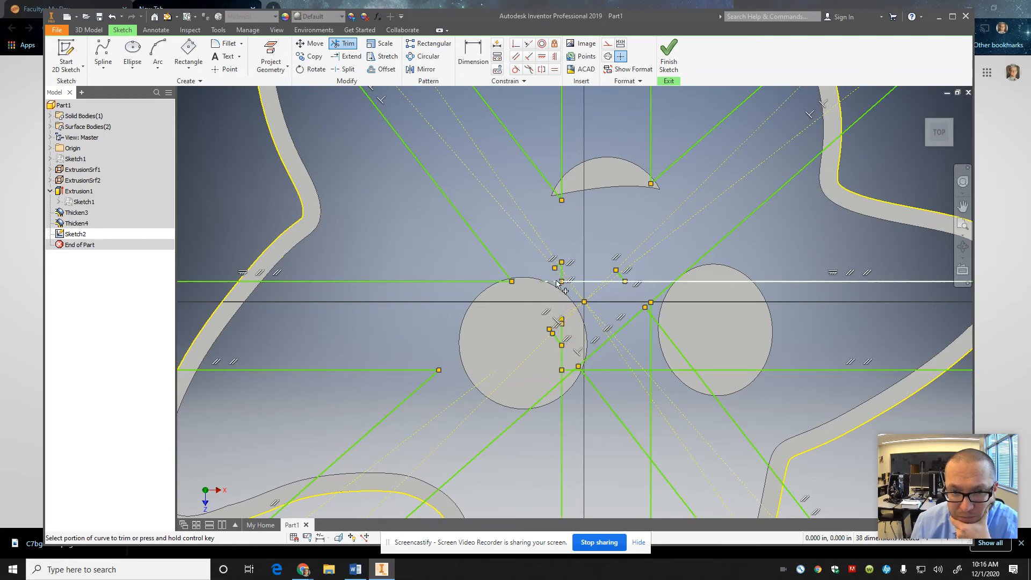
{"action": "left_click", "coordinate": [556, 281]}
{"action": "left_click", "coordinate": [561, 273]}
{"action": "left_click", "coordinate": [544, 245]}
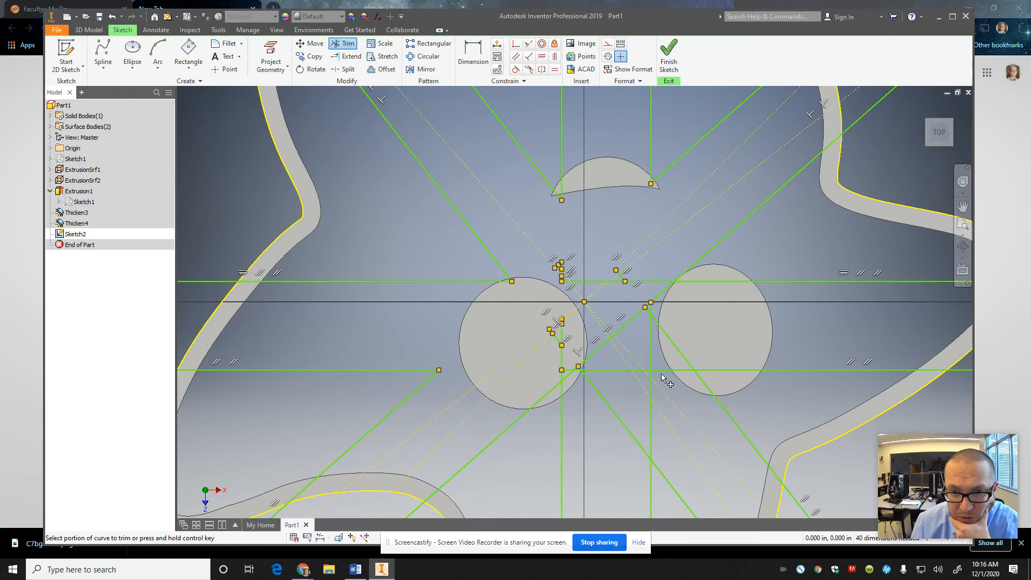
- Trim the horizontal bar's upper edge across the hub and the short leftover pieces above and to the right of the origin
{"action": "left_click", "coordinate": [619, 274]}
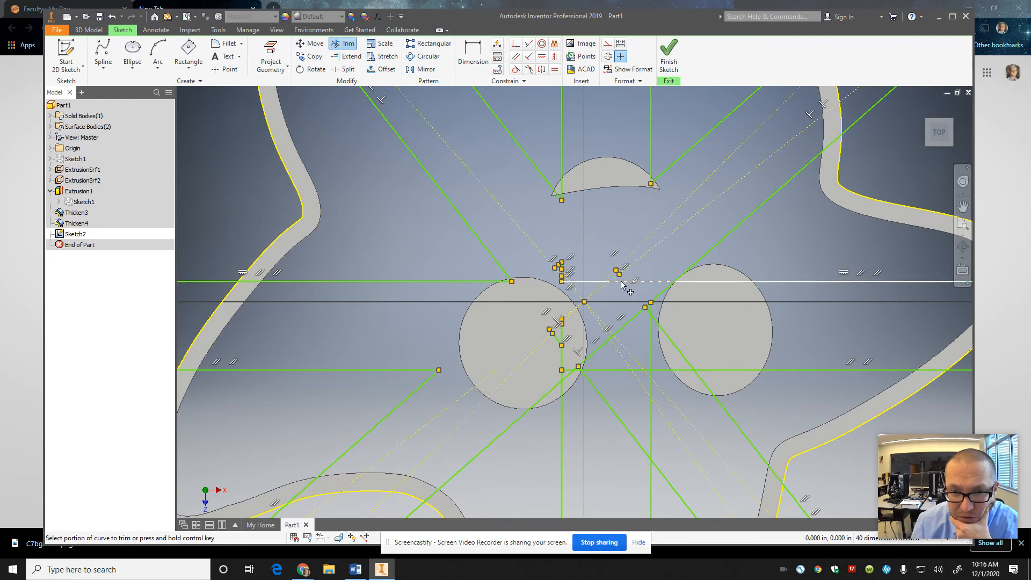
{"action": "left_click", "coordinate": [627, 283]}
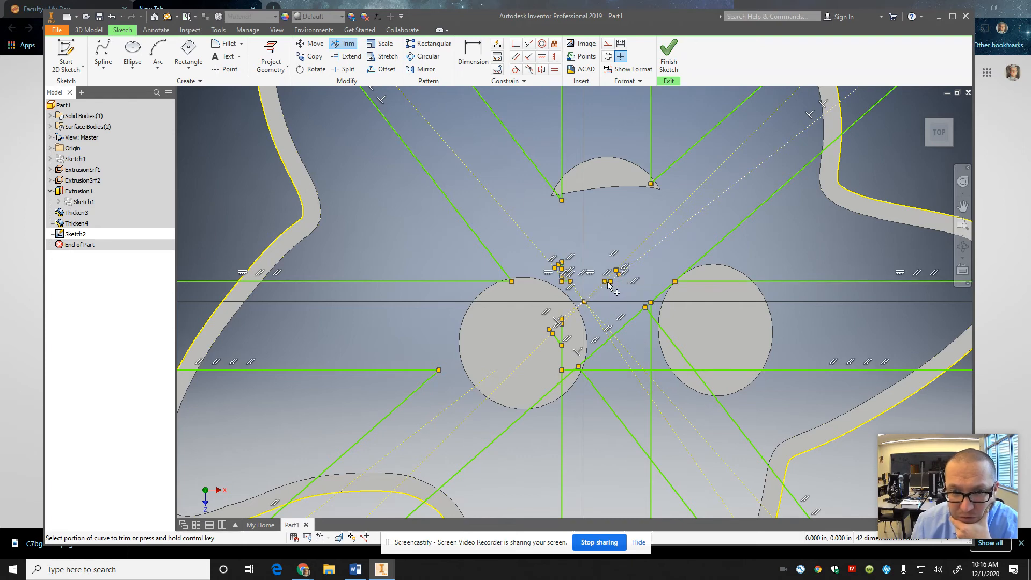
{"action": "scroll", "coordinate": [607, 282], "scroll_direction": "down", "scroll_amount": 5}
{"action": "left_click", "coordinate": [609, 276]}
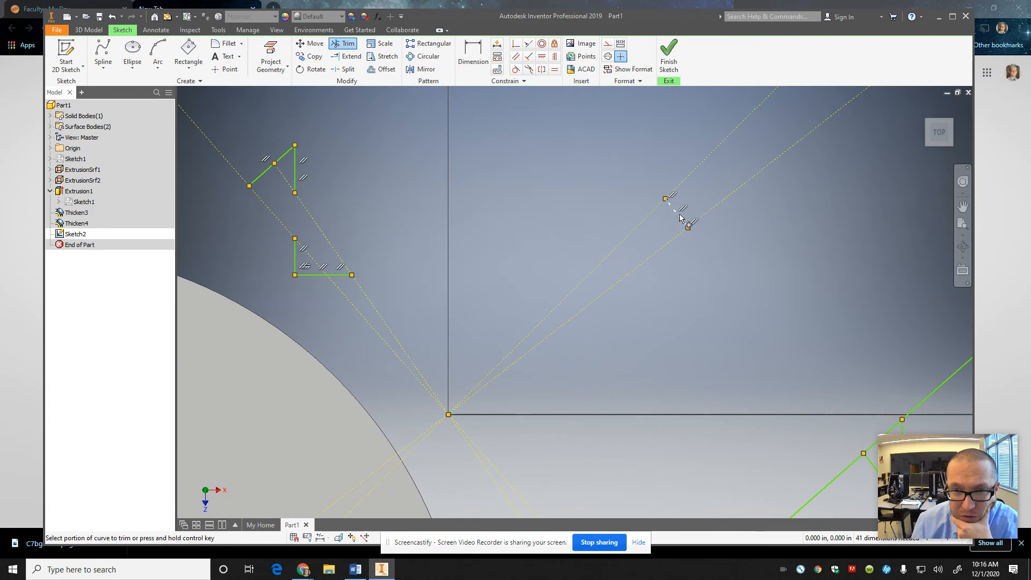
{"action": "left_click", "coordinate": [681, 217]}
- Trim the short leftover horizontal, vertical and diagonal pieces above and to the left of the origin
{"action": "left_click", "coordinate": [322, 274]}
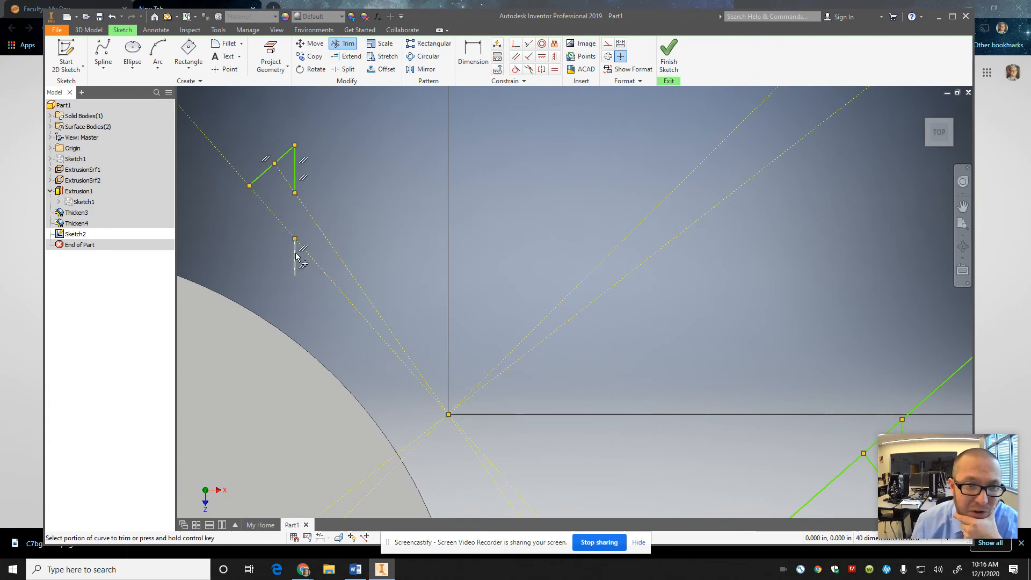
{"action": "left_click", "coordinate": [296, 256]}
{"action": "left_click", "coordinate": [295, 171]}
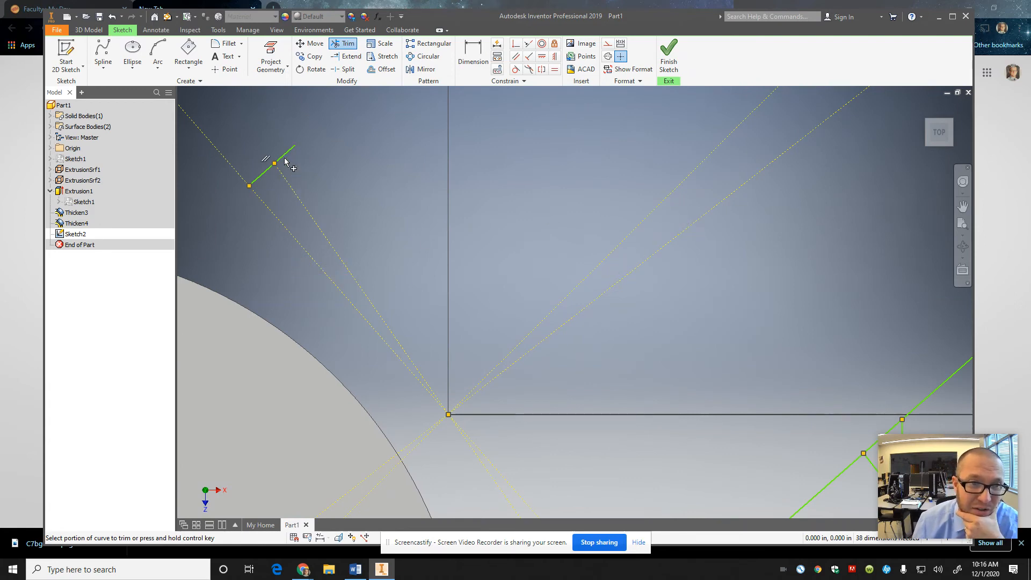
{"action": "left_click", "coordinate": [285, 159]}
{"action": "left_click", "coordinate": [297, 200]}
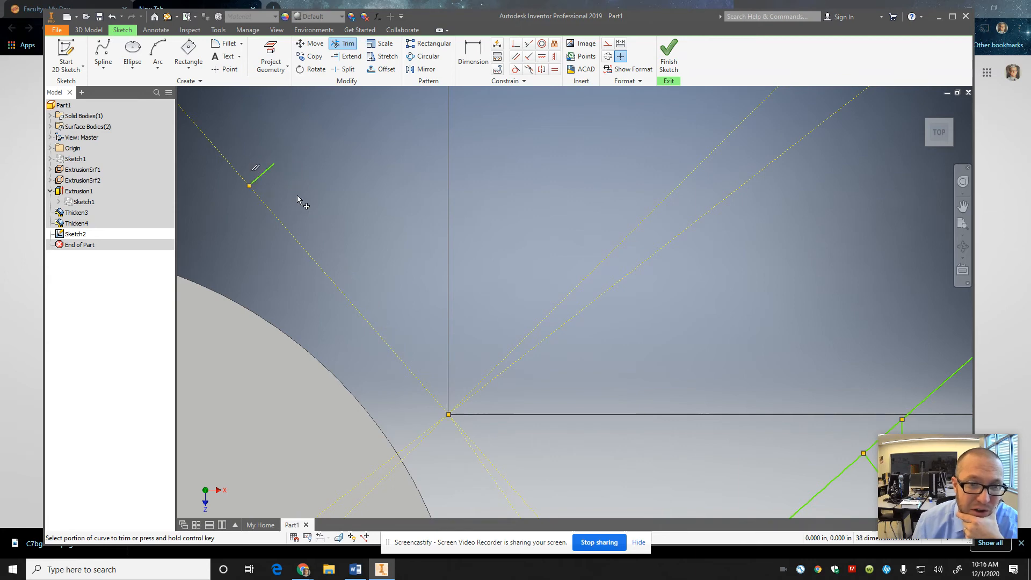
{"action": "left_click", "coordinate": [267, 173]}
{"action": "left_click", "coordinate": [276, 215]}
{"action": "scroll", "coordinate": [542, 368], "scroll_direction": "up", "scroll_amount": 5}
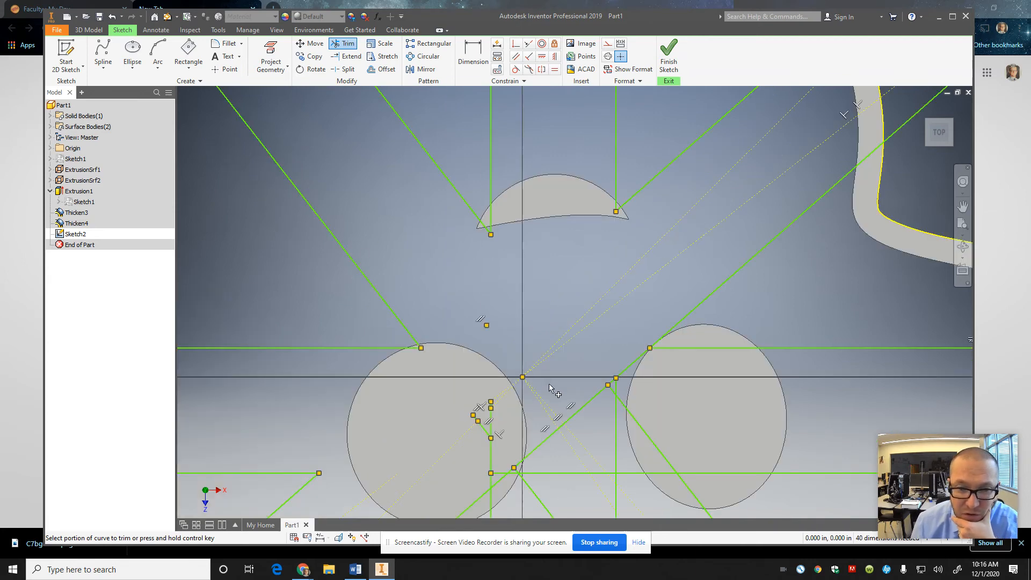
- Trim the rising diagonal bar's lower edge between the two eye circles, along with the stubs beside the right eye
{"action": "scroll", "coordinate": [486, 326], "scroll_direction": "down", "scroll_amount": 5}
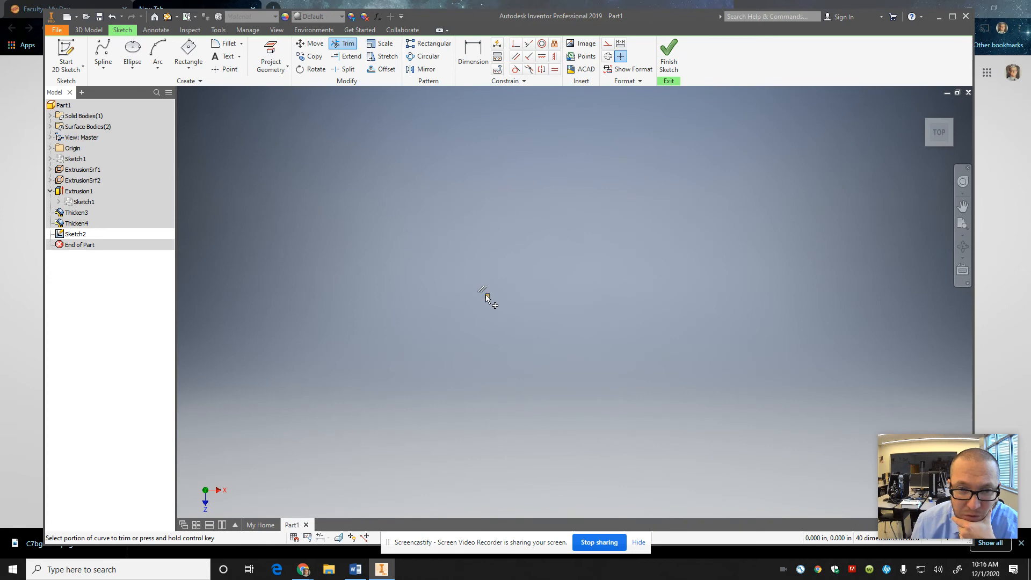
{"action": "scroll", "coordinate": [488, 296], "scroll_direction": "up", "scroll_amount": 5}
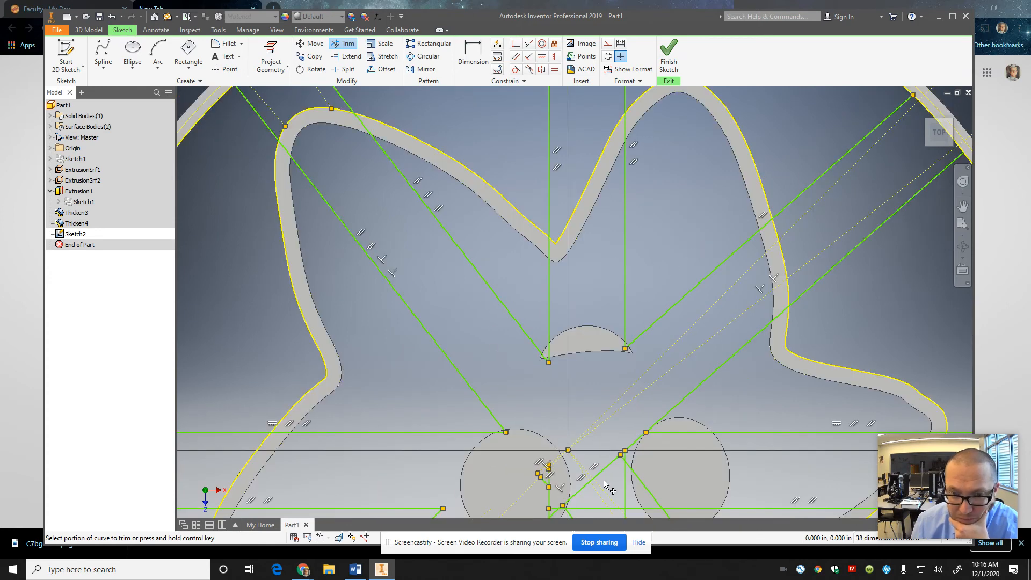
{"action": "scroll", "coordinate": [614, 496], "scroll_direction": "down", "scroll_amount": 5}
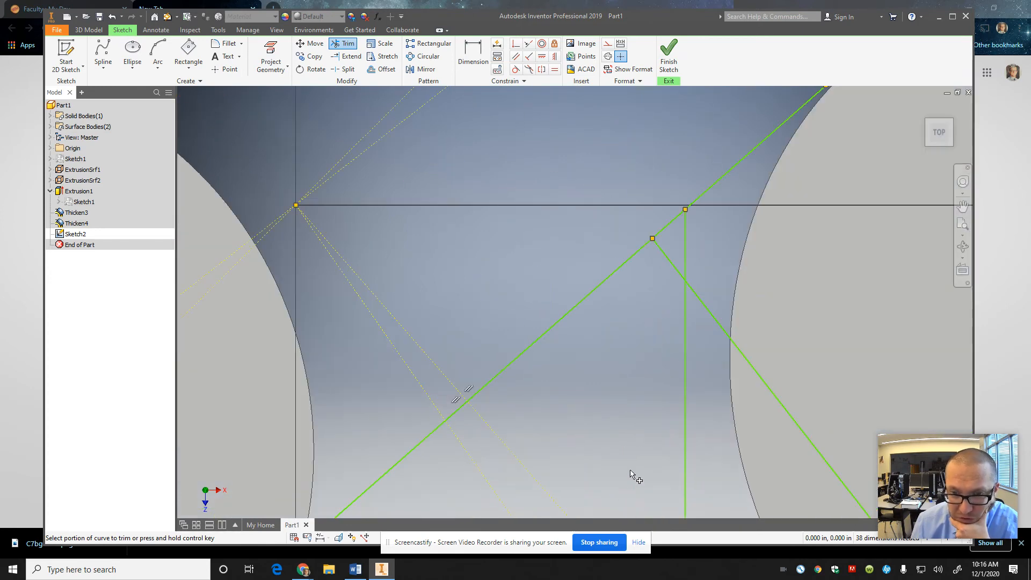
{"action": "scroll", "coordinate": [700, 243], "scroll_direction": "up", "scroll_amount": 3}
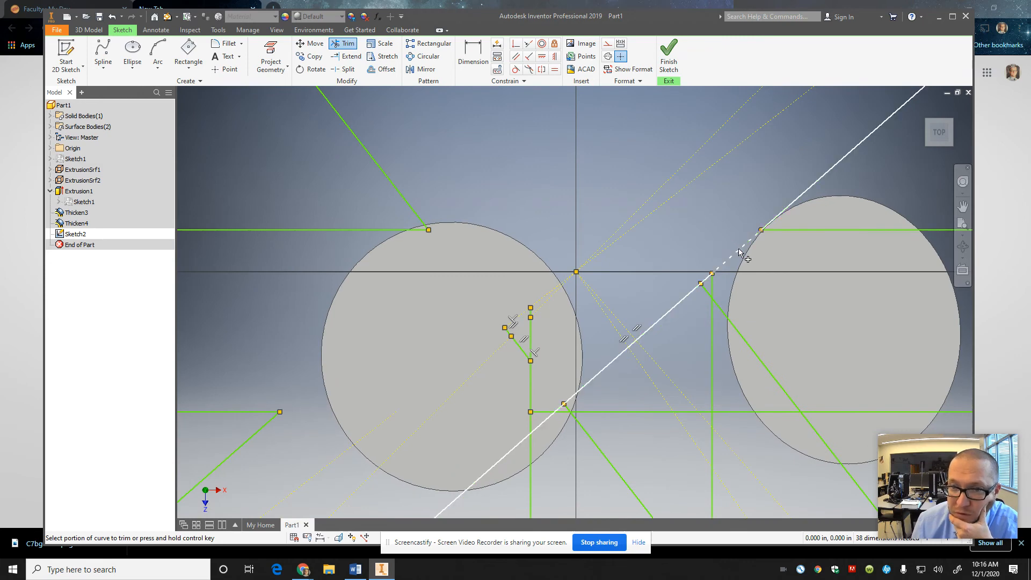
{"action": "left_click", "coordinate": [730, 257]}
{"action": "left_click", "coordinate": [711, 289]}
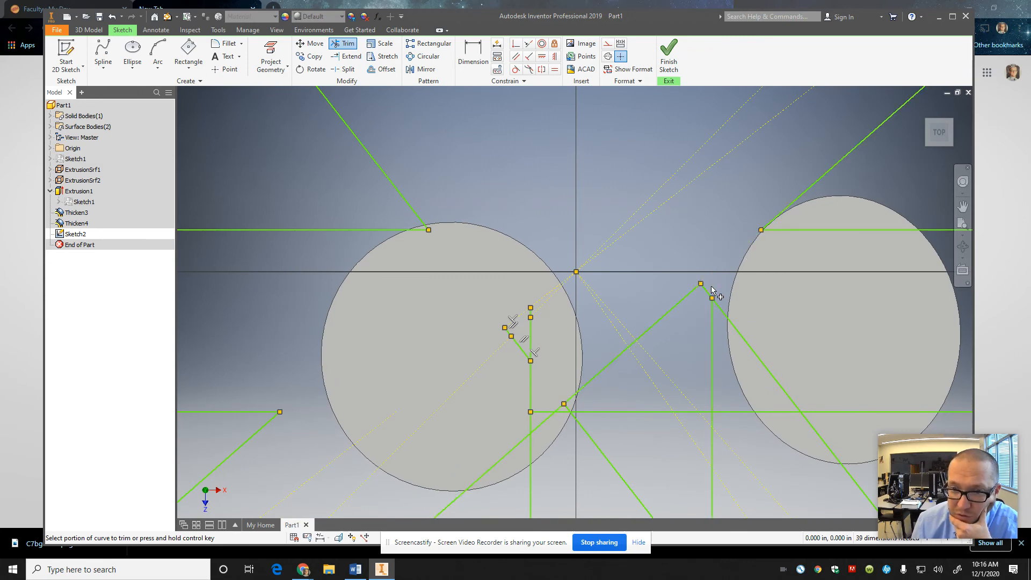
{"action": "left_click", "coordinate": [680, 300]}
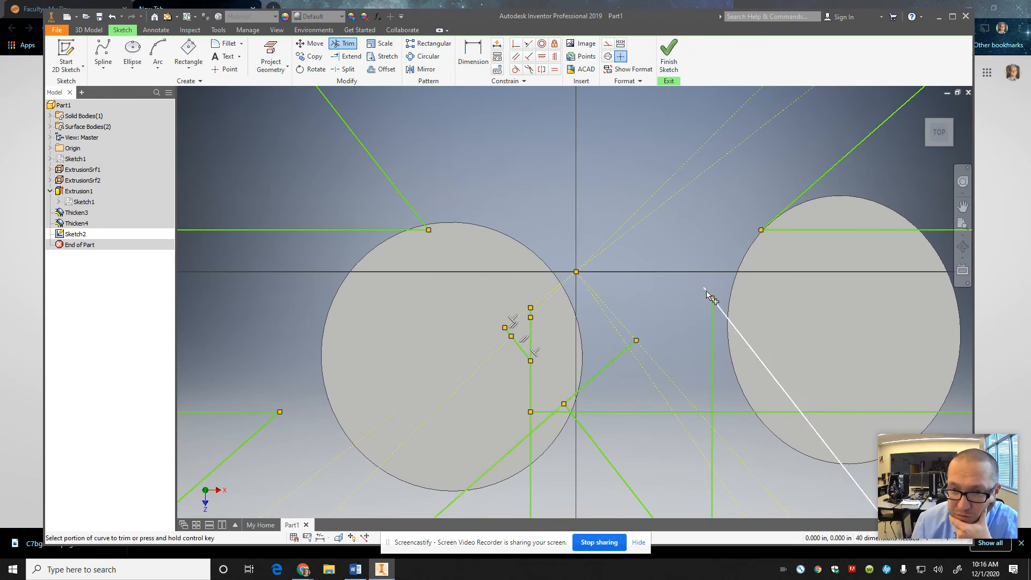
{"action": "left_click", "coordinate": [706, 291]}
{"action": "left_click", "coordinate": [610, 364]}
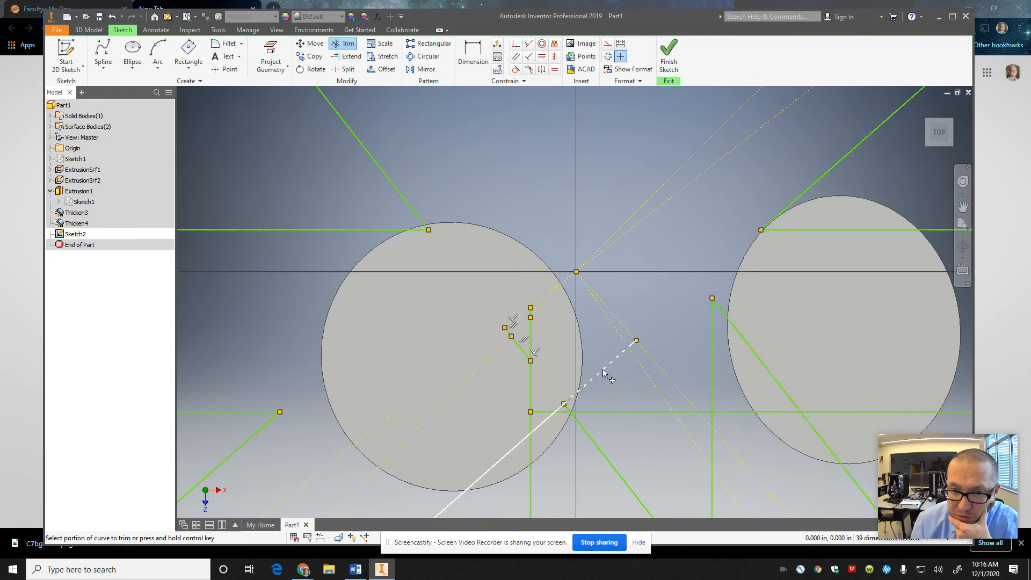
- Trim the inner ends of the dashed diagonal construction lines that meet at the origin
{"action": "left_click", "coordinate": [634, 345]}
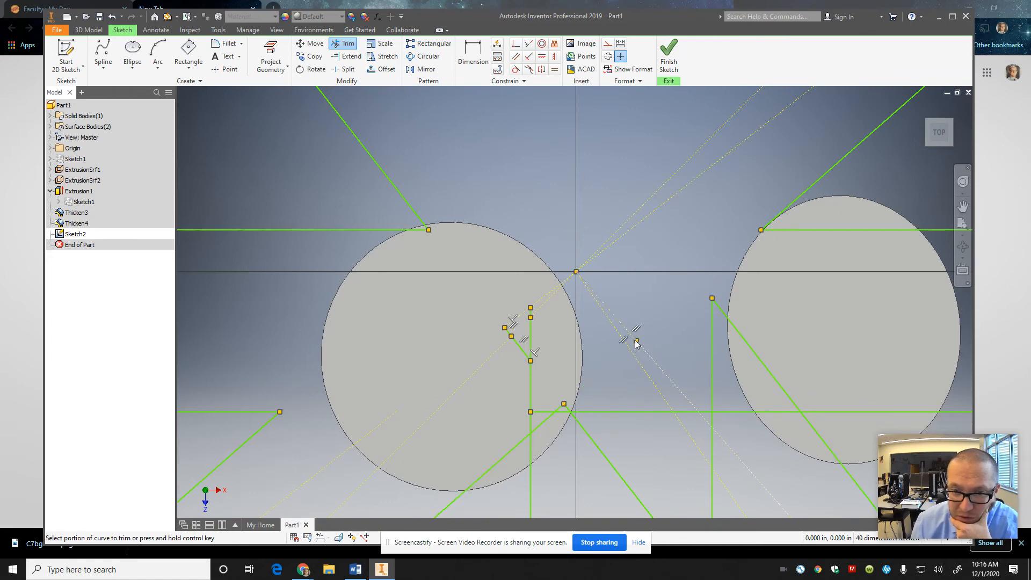
{"action": "left_click", "coordinate": [637, 344]}
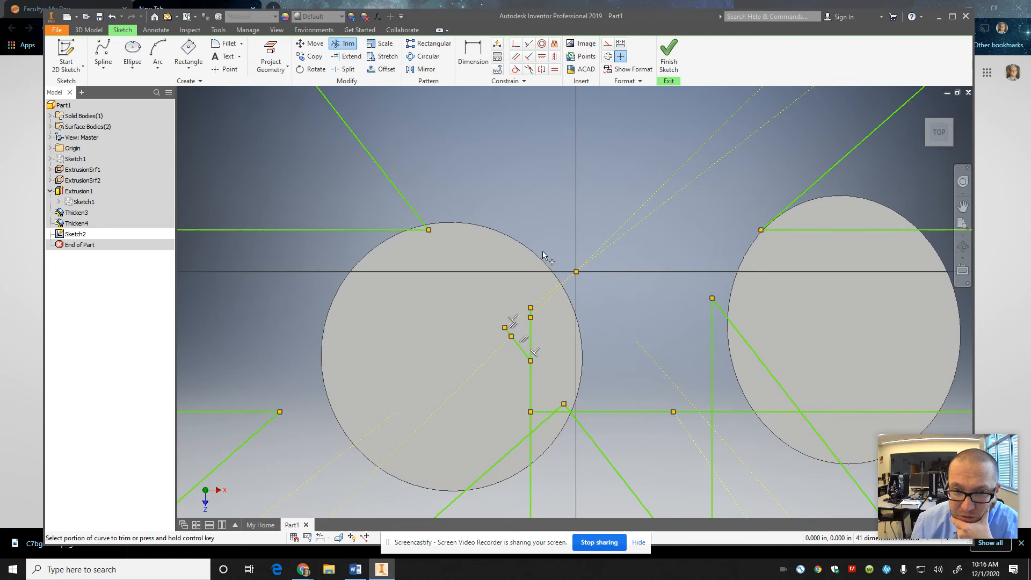
{"action": "left_click", "coordinate": [577, 273]}
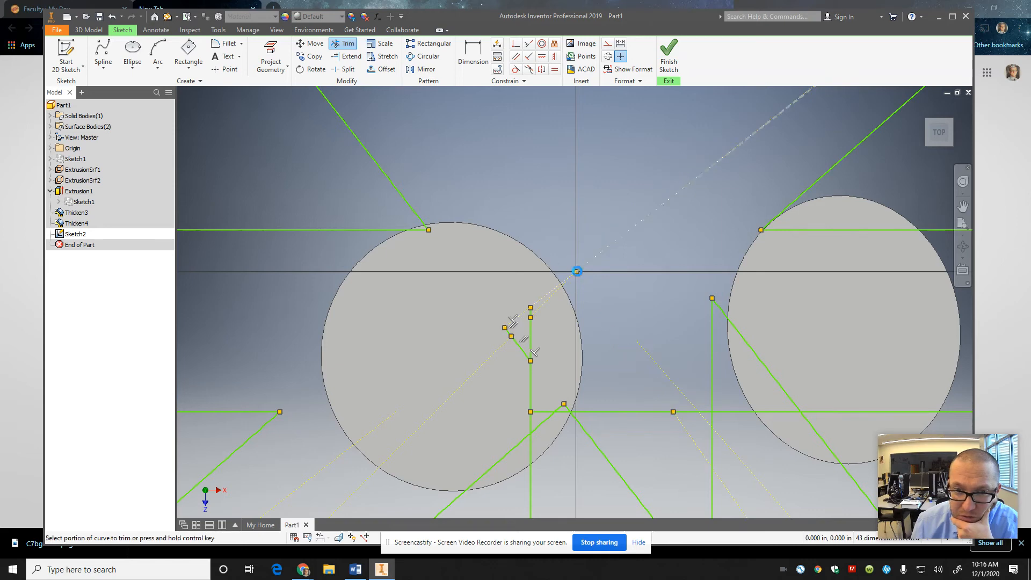
{"action": "left_click", "coordinate": [574, 273]}
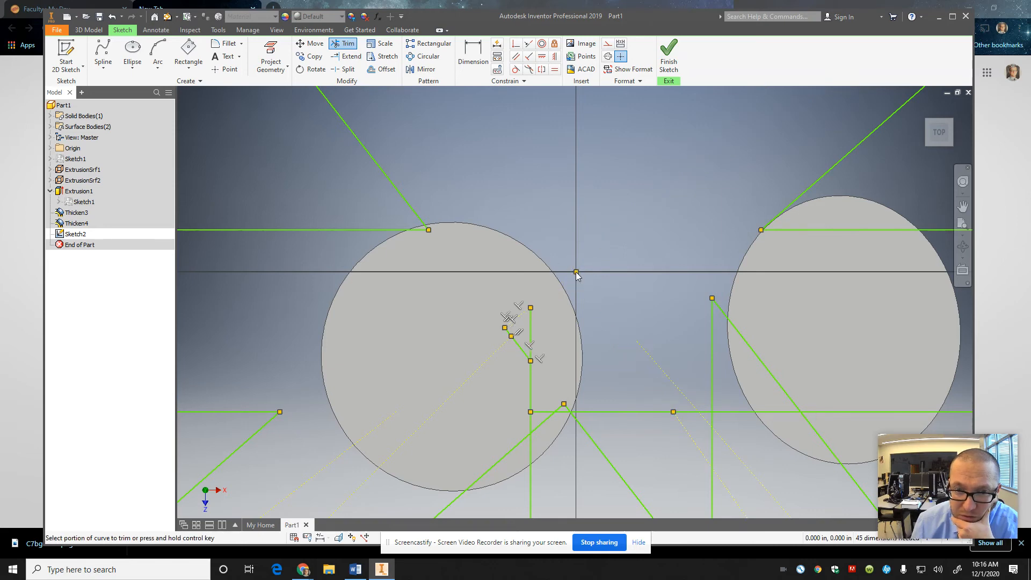
- Trim the leftover short diagonal and vertical pieces lying over the left eye circle
{"action": "left_click", "coordinate": [531, 329]}
{"action": "left_click", "coordinate": [516, 342]}
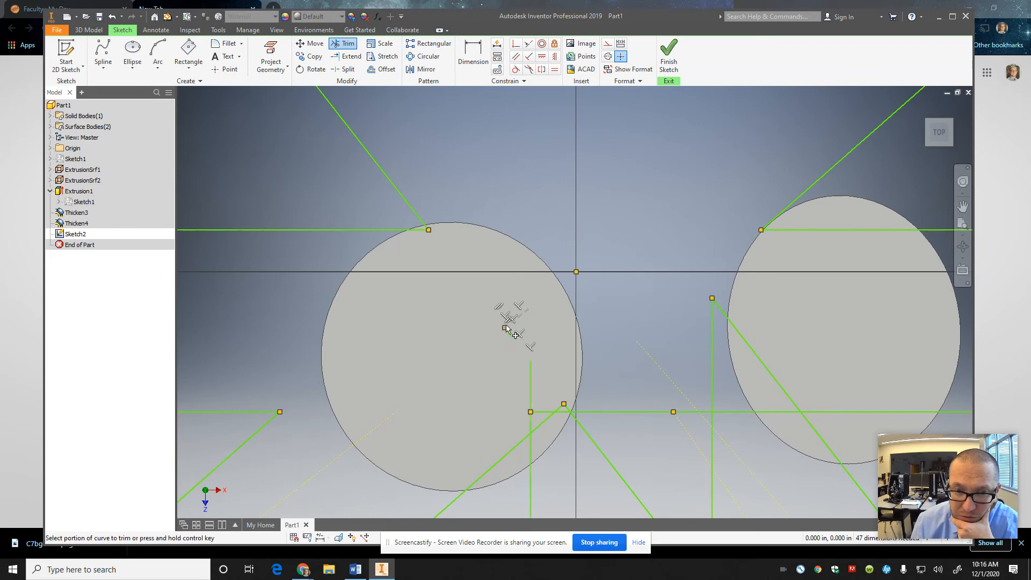
{"action": "left_click", "coordinate": [510, 334]}
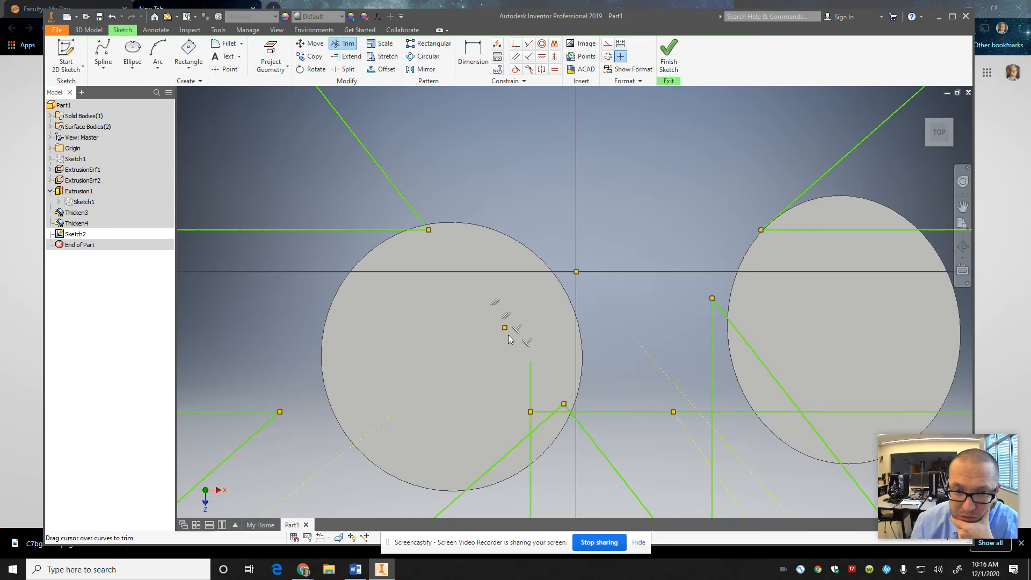
{"action": "left_click", "coordinate": [508, 331]}
{"action": "left_click", "coordinate": [529, 373]}
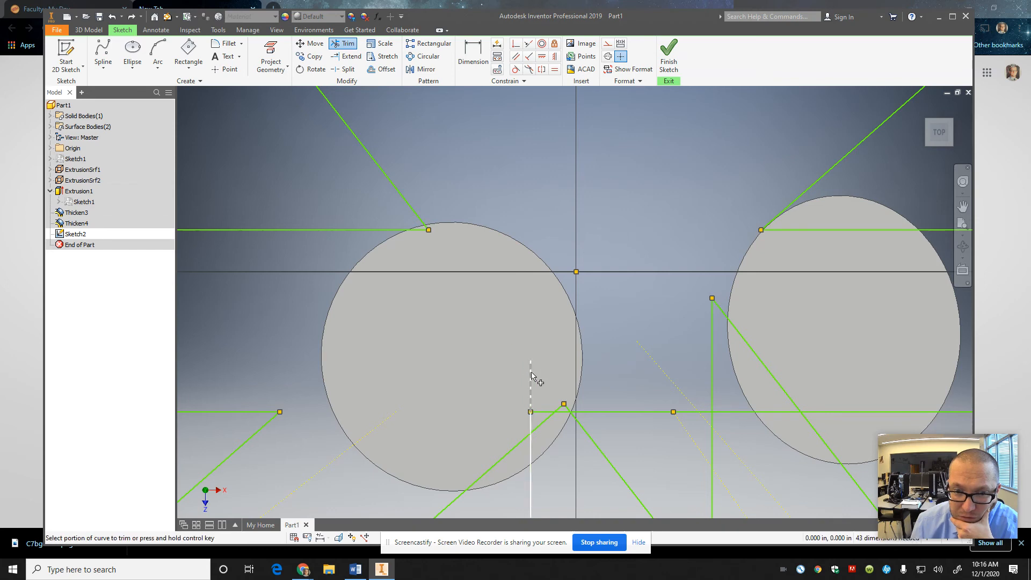
- Trim the crossing bar edges at the left eye's lower right and the horizontal bar's lower edge across to the vertical bar
{"action": "left_click", "coordinate": [531, 424]}
{"action": "left_click", "coordinate": [543, 423]}
{"action": "left_click", "coordinate": [558, 411]}
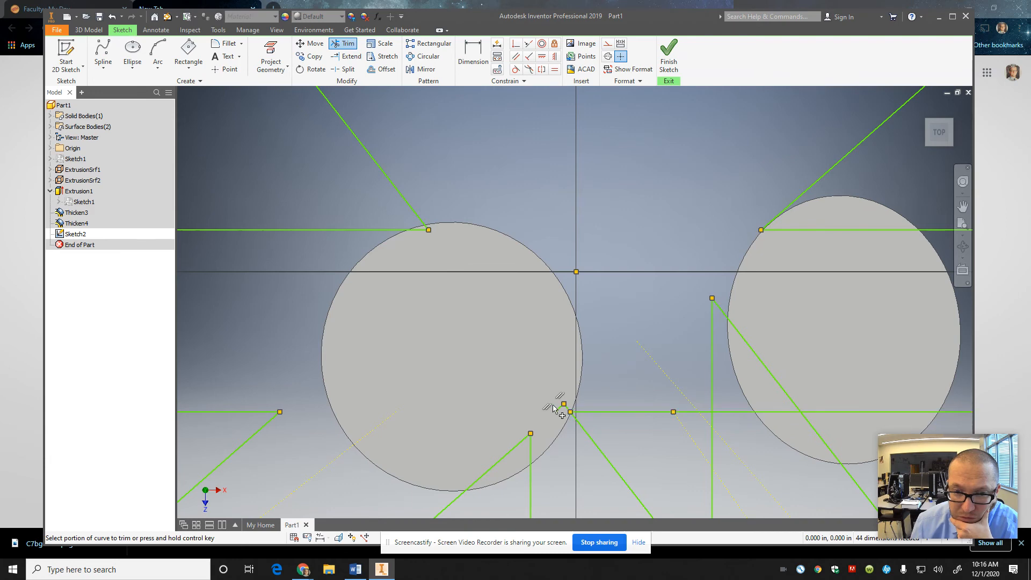
{"action": "left_click", "coordinate": [582, 427]}
{"action": "left_click", "coordinate": [589, 419]}
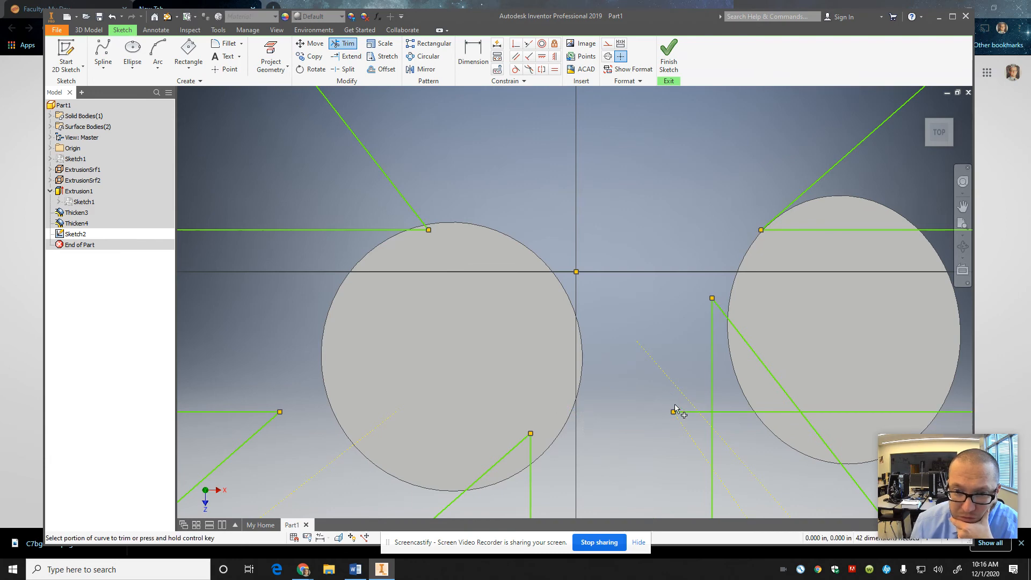
{"action": "left_click", "coordinate": [690, 413]}
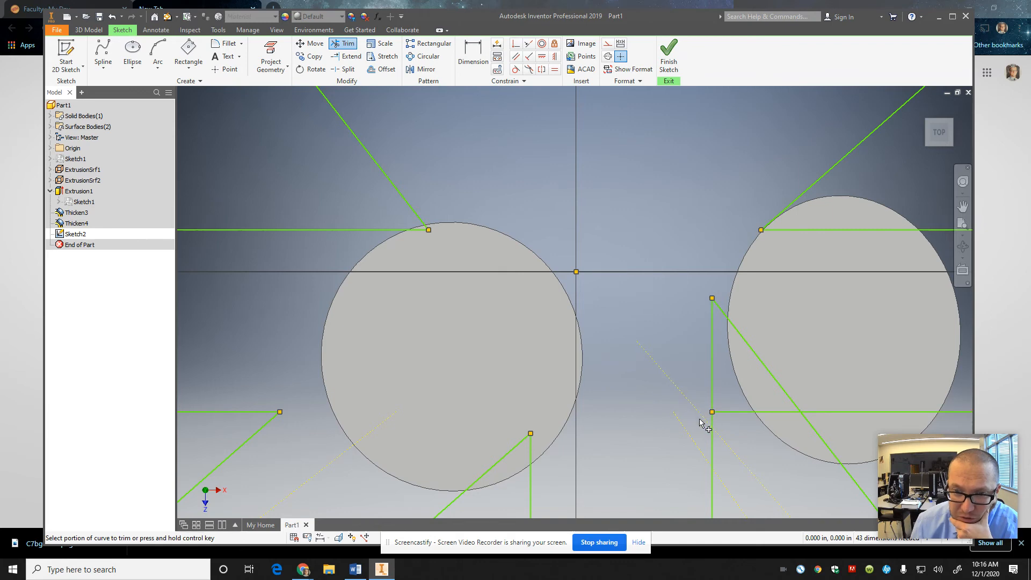
- Trim the horizontal, diagonal and vertical bar edges that cross beside the right eye's lower left, and finish the sketch
{"action": "scroll", "coordinate": [730, 429], "scroll_direction": "down", "scroll_amount": 5}
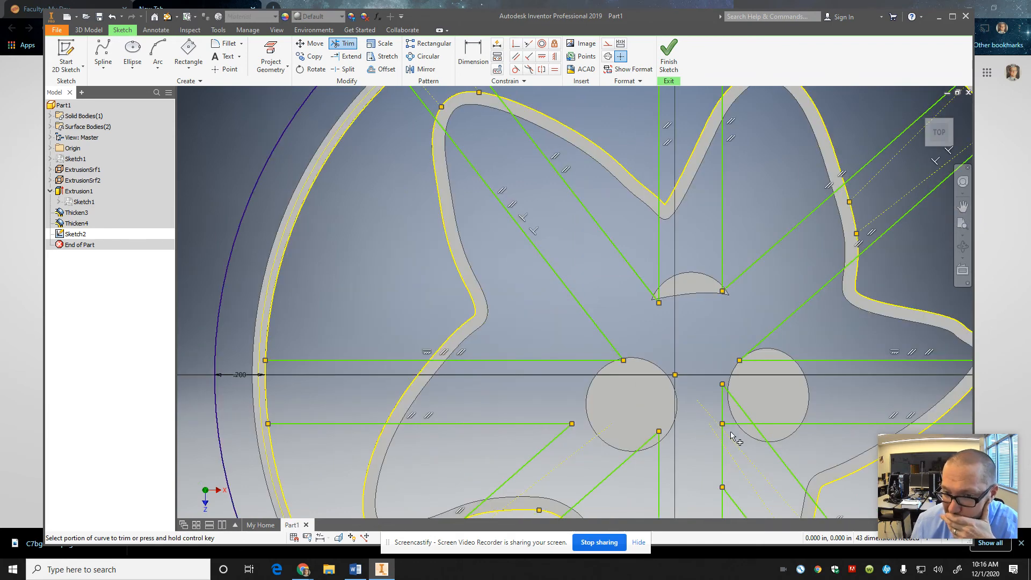
{"action": "left_click", "coordinate": [741, 424]}
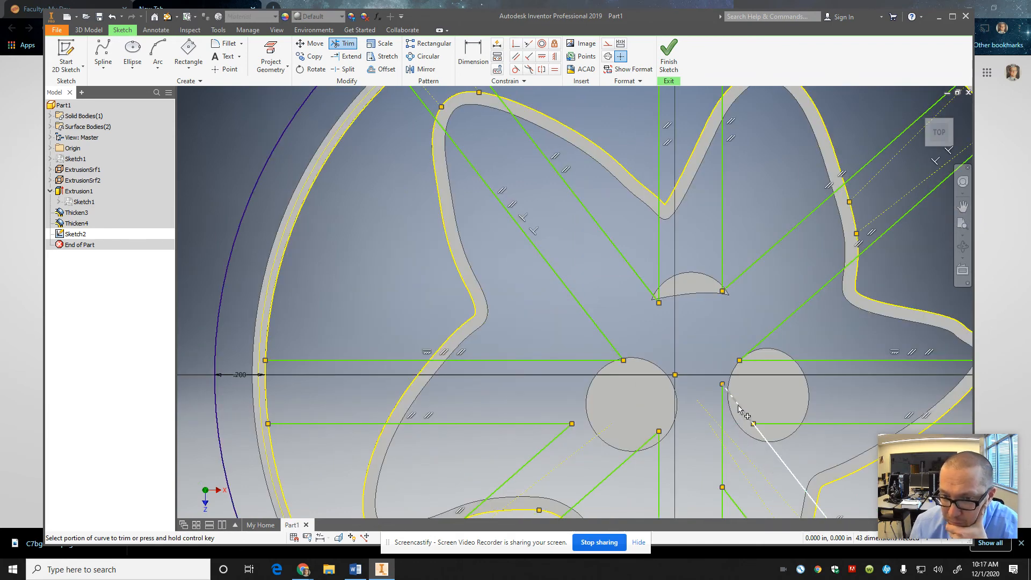
{"action": "left_click", "coordinate": [736, 406]}
{"action": "left_click", "coordinate": [722, 409]}
{"action": "left_click", "coordinate": [722, 460]}
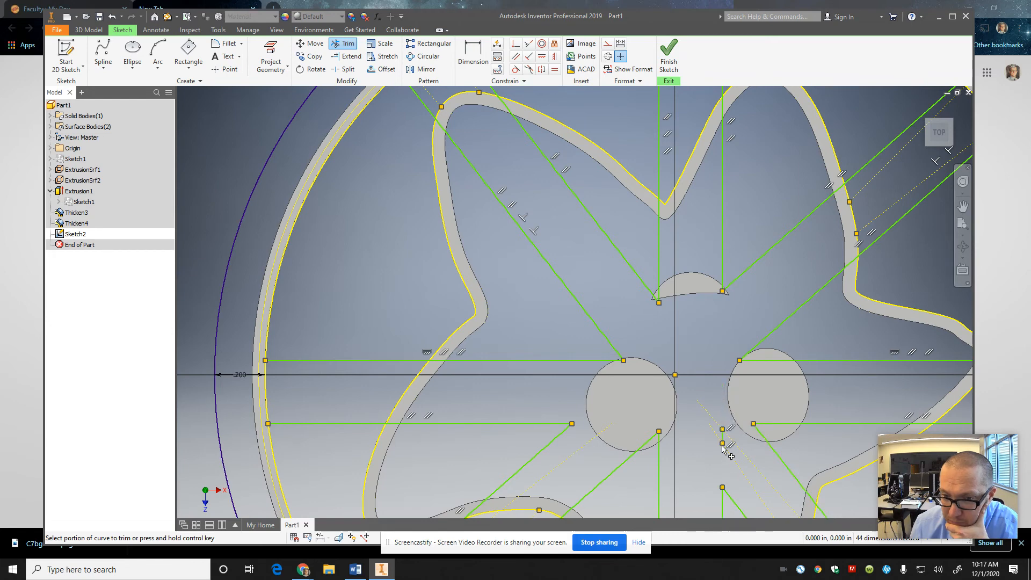
{"action": "left_click", "coordinate": [722, 436]}
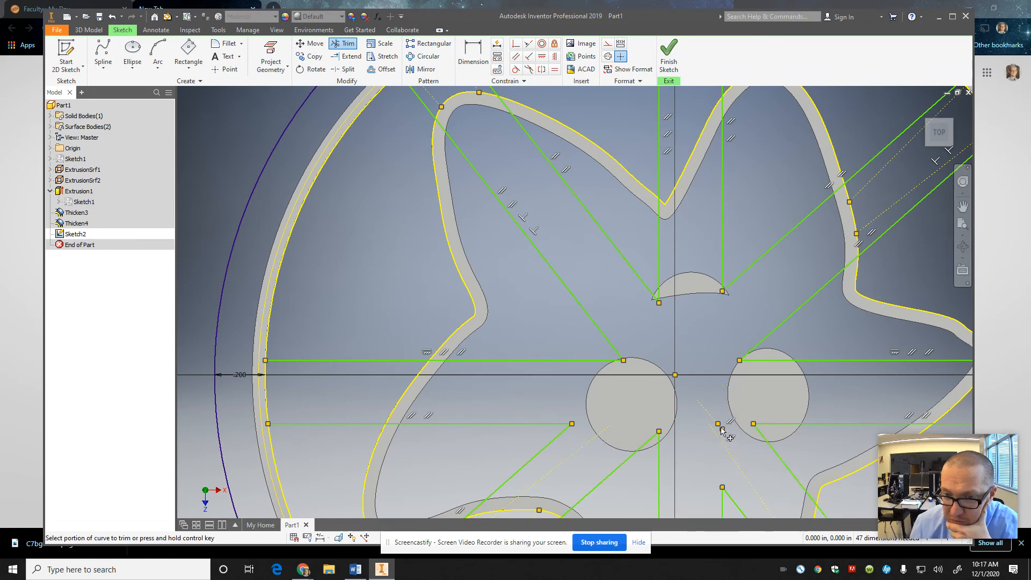
{"action": "left_click", "coordinate": [724, 433]}
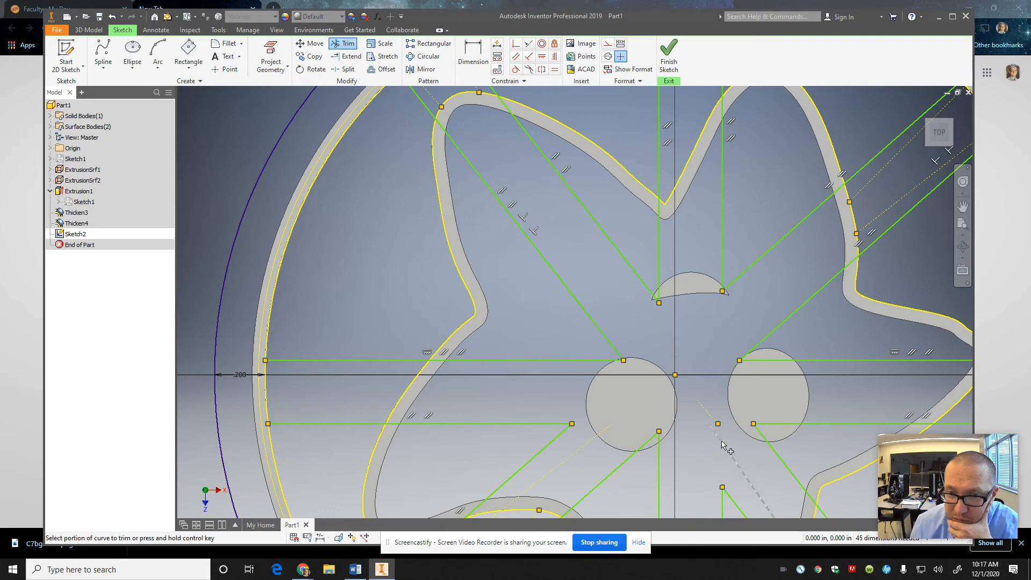
{"action": "scroll", "coordinate": [721, 445], "scroll_direction": "down", "scroll_amount": 6}
{"action": "scroll", "coordinate": [716, 440], "scroll_direction": "up", "scroll_amount": 4}
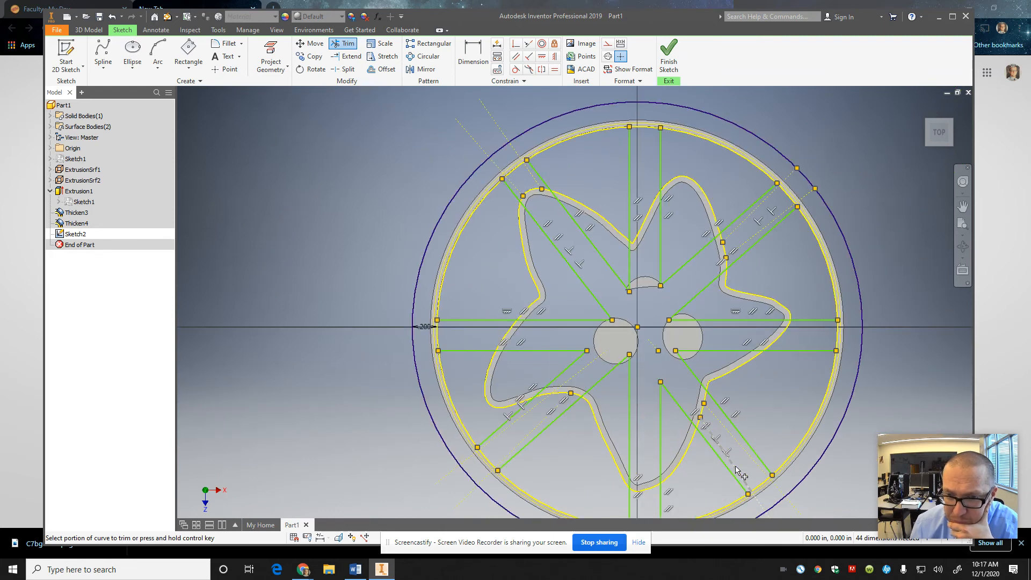
{"action": "left_click", "coordinate": [670, 60]}
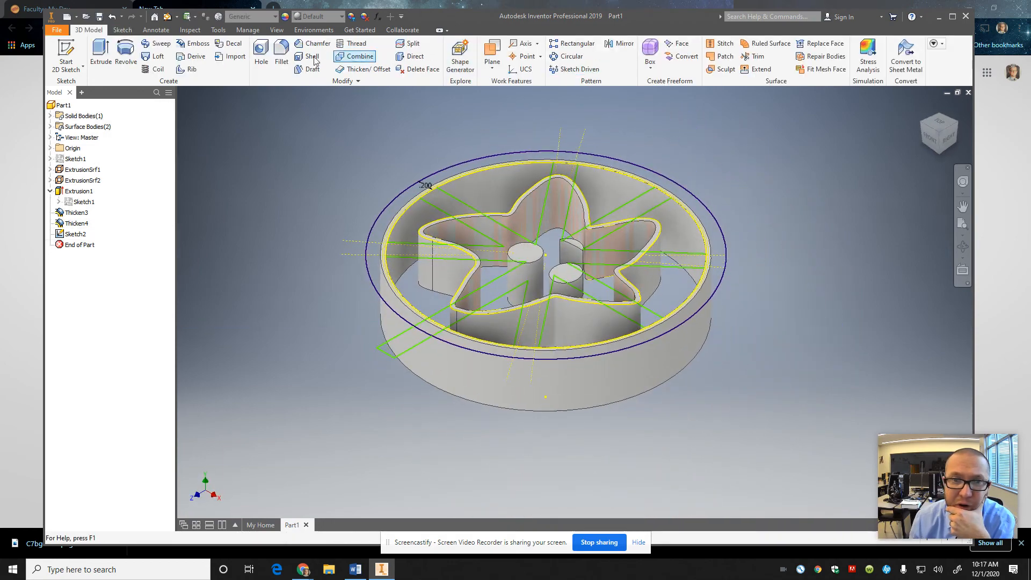
- Reopen Sketch2 and trim both sides of the vertical bar's lower end back to the rim's inner ring
{"action": "double_click", "coordinate": [76, 233]}
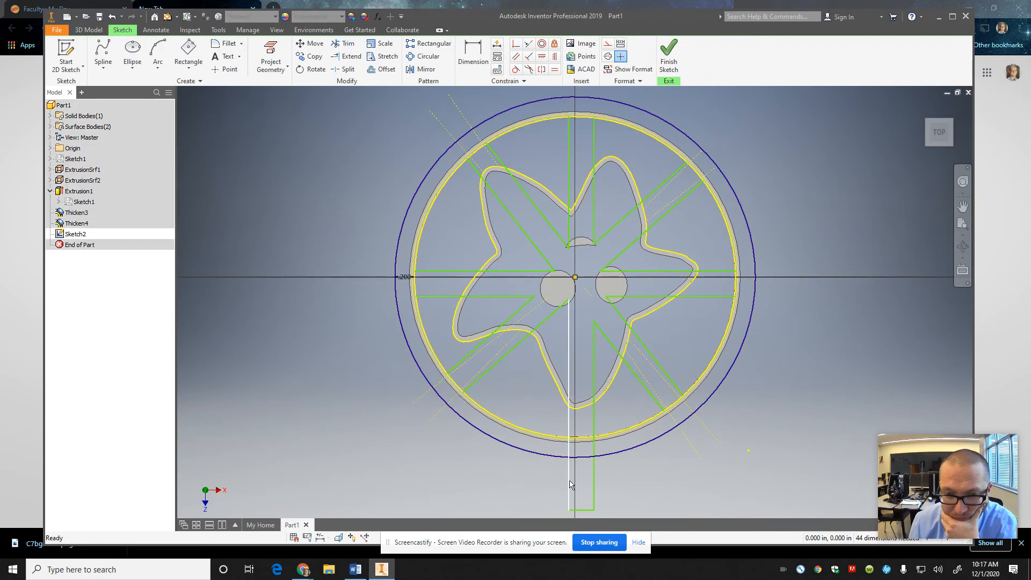
{"action": "left_click", "coordinate": [347, 44]}
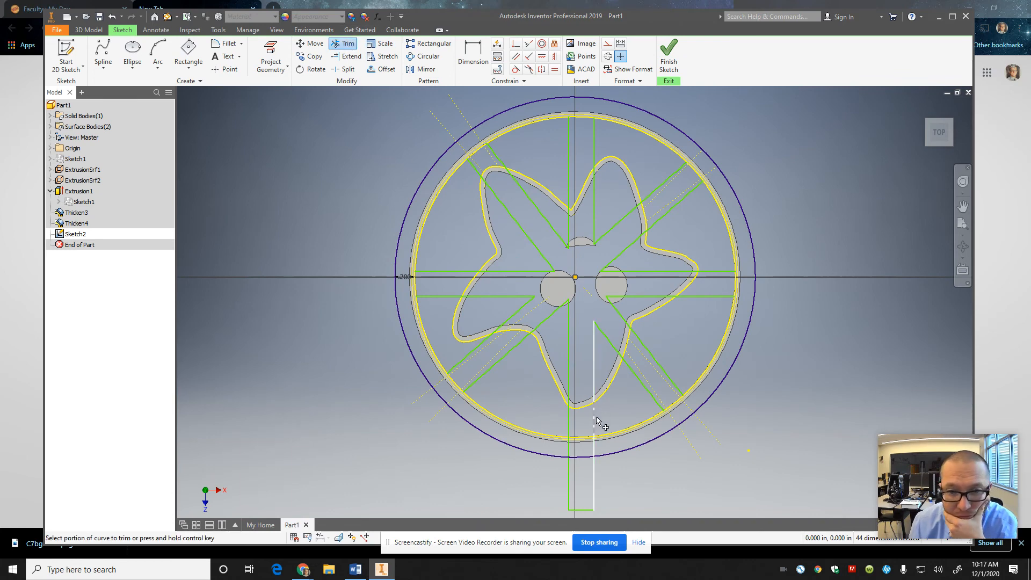
{"action": "left_click", "coordinate": [568, 483]}
{"action": "left_click", "coordinate": [594, 483]}
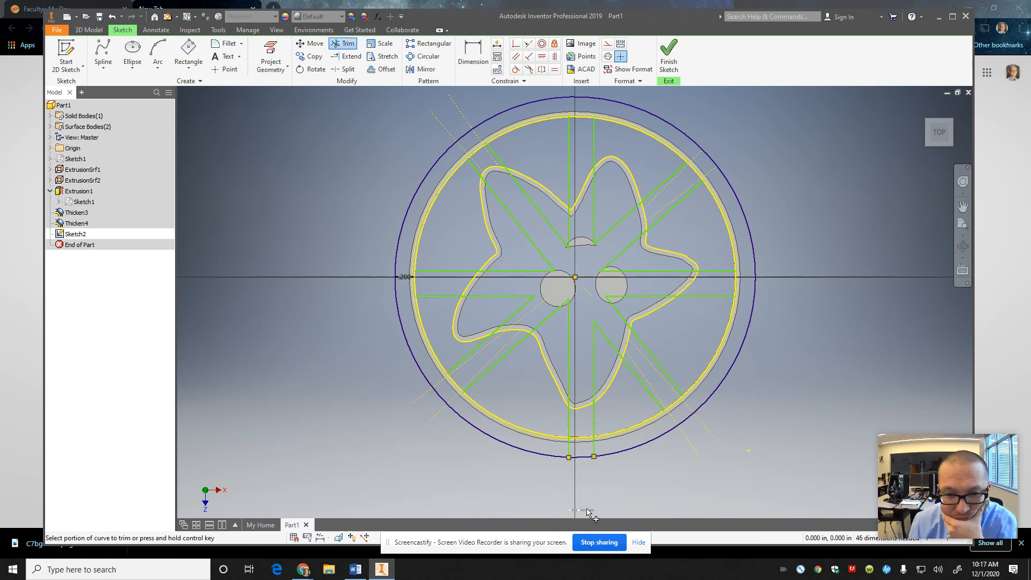
{"action": "left_click", "coordinate": [593, 447]}
{"action": "left_click", "coordinate": [570, 455]}
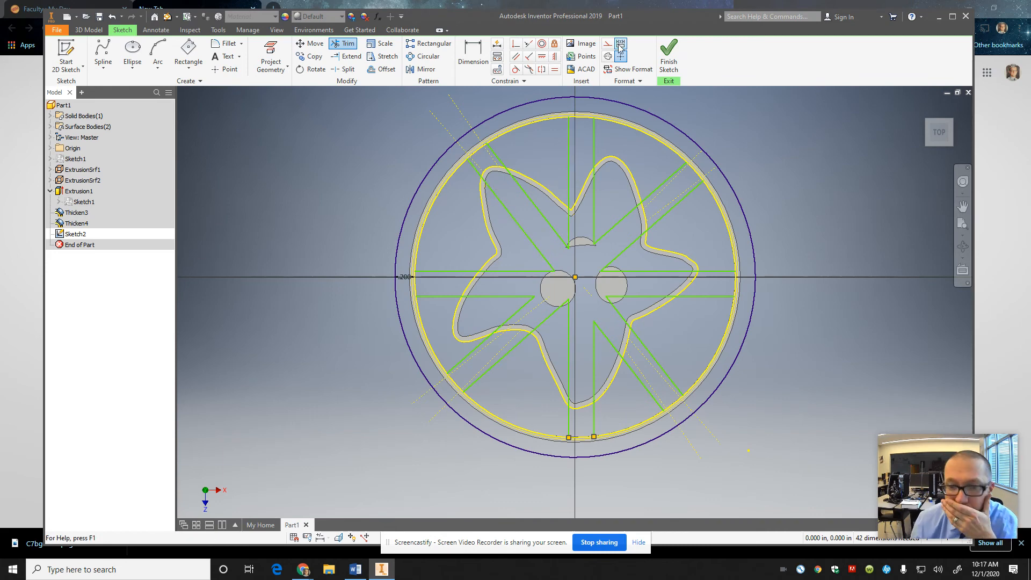
- Finish the sketch and set up an extrusion of the outer rim and crossing support bars with a distance of .05 in
{"action": "left_click", "coordinate": [668, 57]}
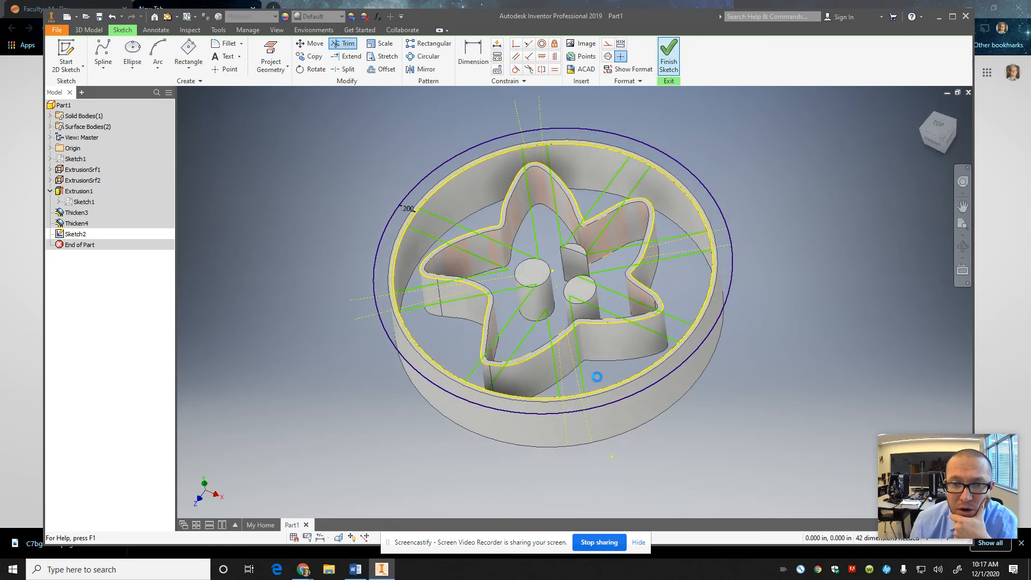
{"action": "left_click", "coordinate": [101, 54]}
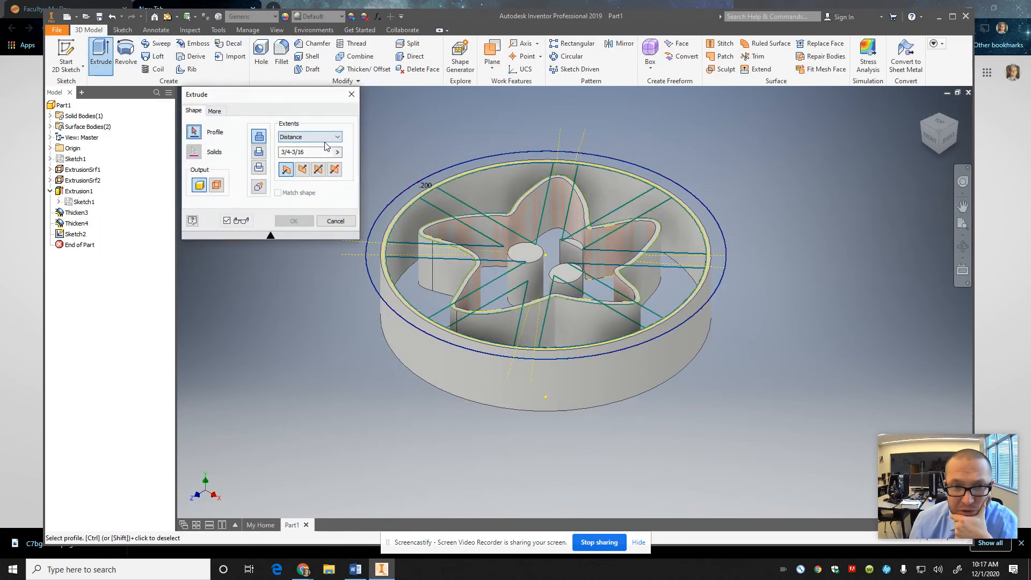
{"action": "left_click", "coordinate": [435, 181]}
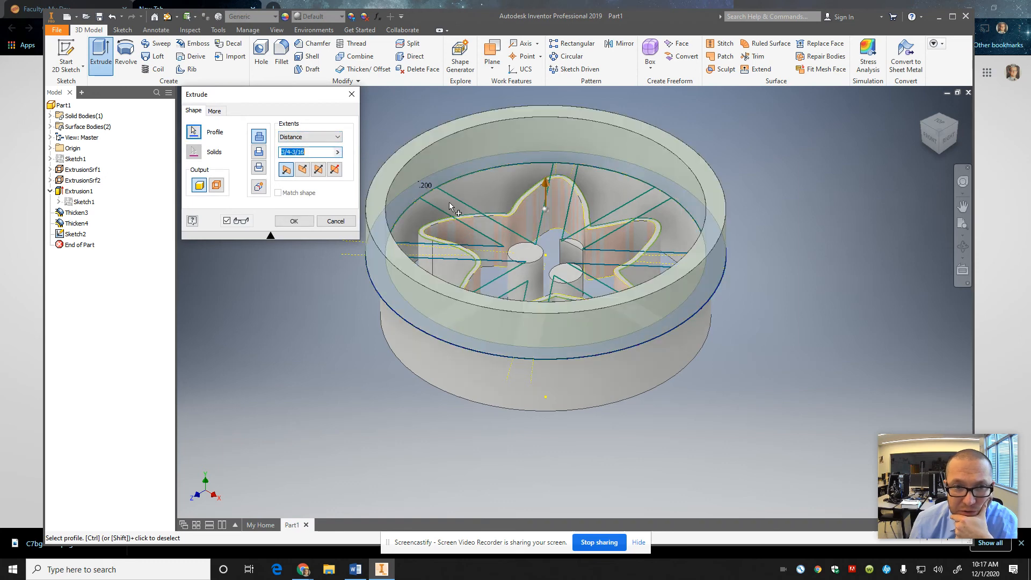
{"action": "left_click", "coordinate": [451, 207]}
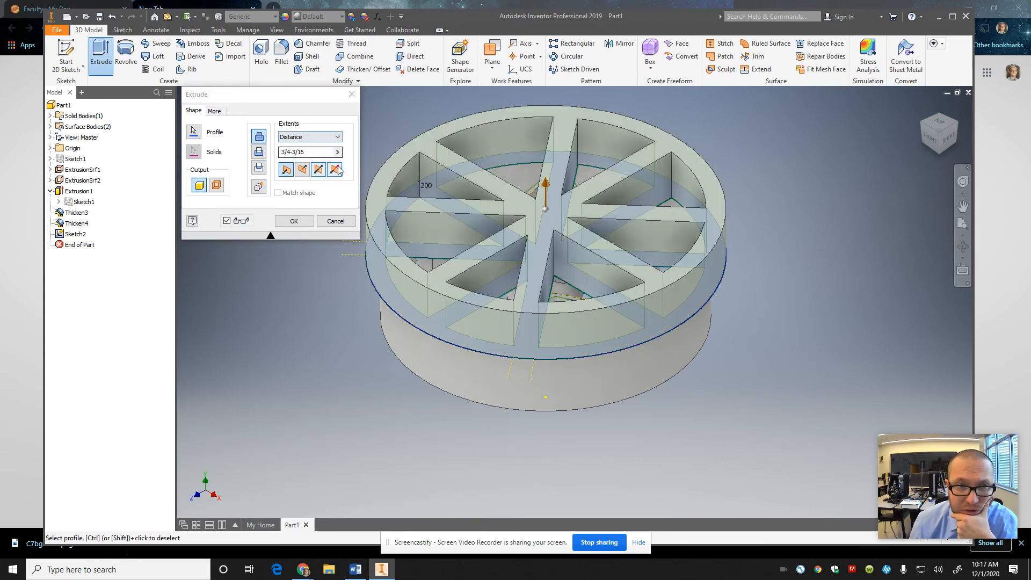
{"action": "left_click_drag", "start_coordinate": [317, 152], "coordinate": [251, 150]}
{"action": "type", "text": "."}
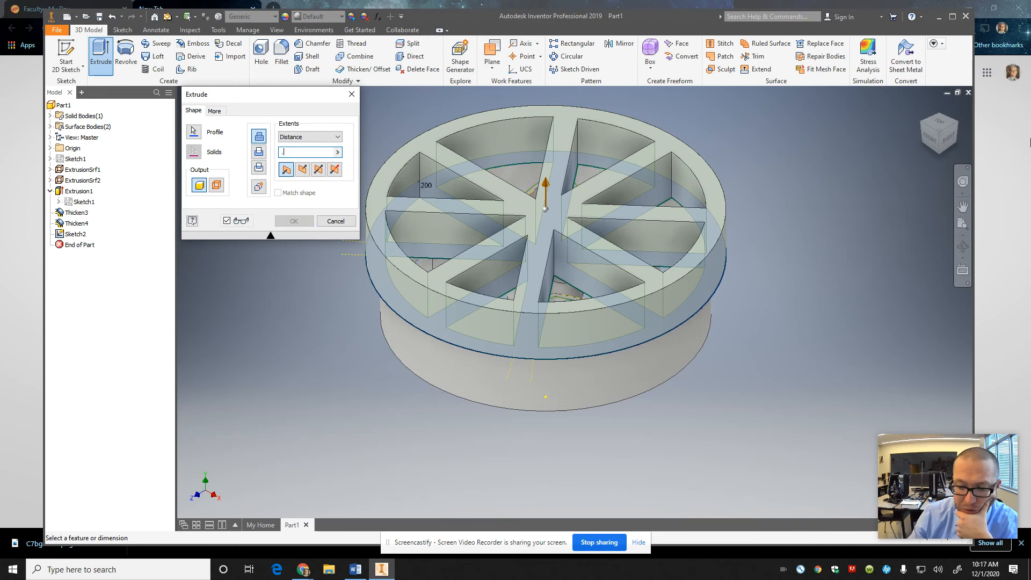
{"action": "type", "text": "05"}
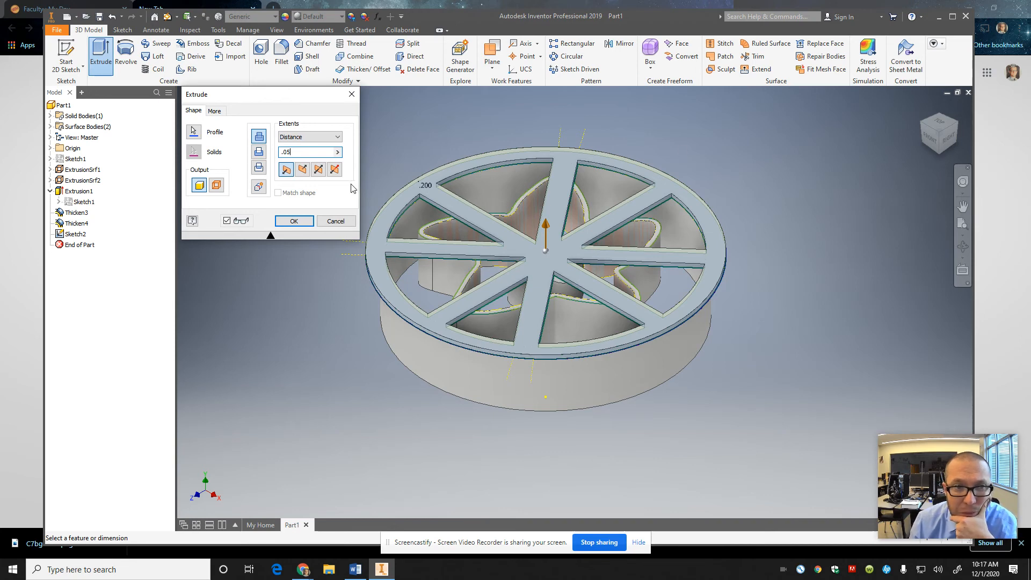
- Reverse the rim and bar extrusion so it runs down into the cutter walls, and create it as a join
{"action": "left_click", "coordinate": [302, 169]}
{"action": "left_click", "coordinate": [321, 170]}
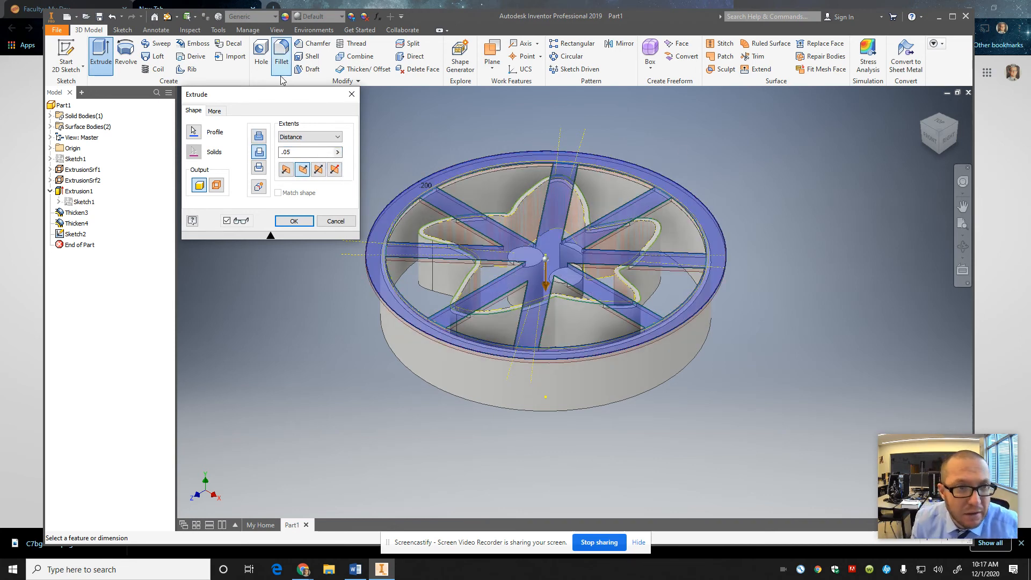
{"action": "left_click", "coordinate": [259, 136]}
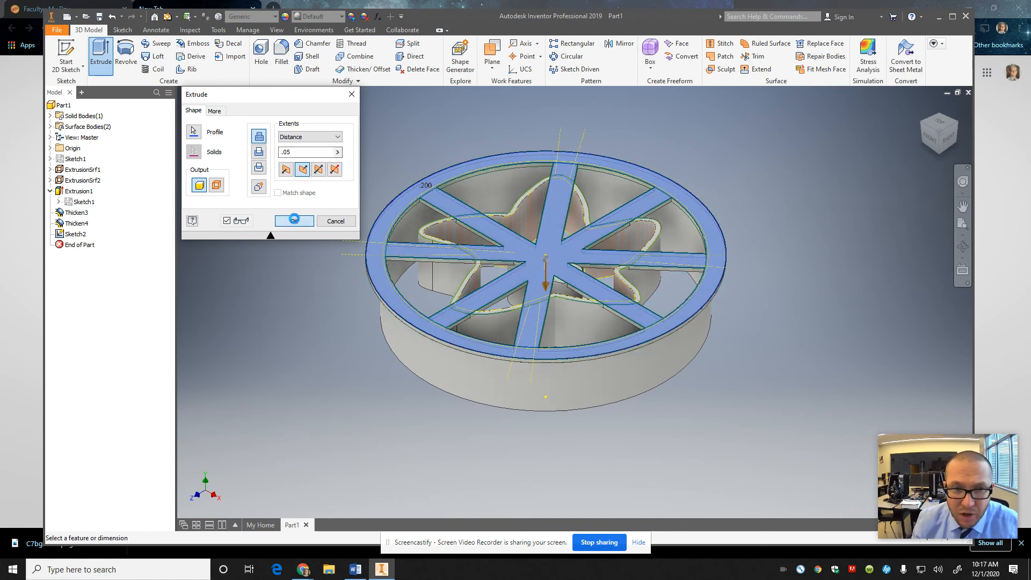
{"action": "left_click", "coordinate": [294, 221]}
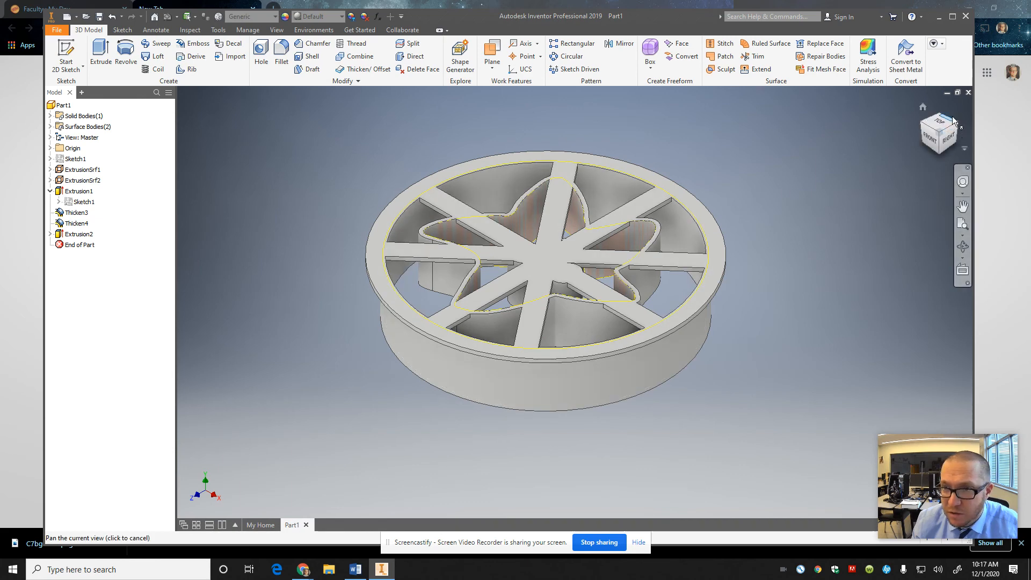
- Examine the extruded rim and support bars from above and from the cutter's underside
{"action": "left_click", "coordinate": [921, 105]}
{"action": "left_click", "coordinate": [955, 123]}
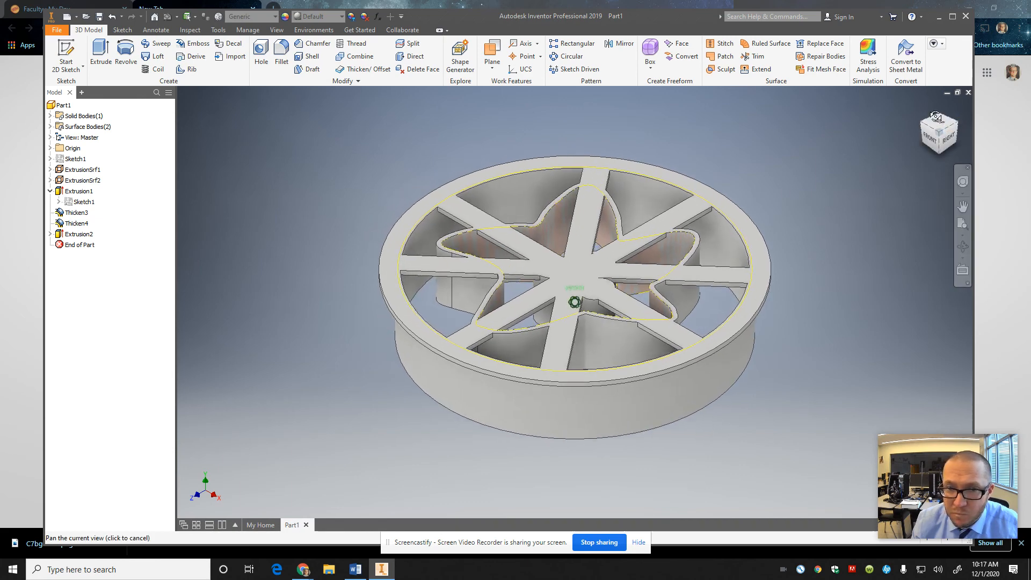
{"action": "middle_click_drag", "start_coordinate": [826, 375], "coordinate": [779, 327], "text": "shift"}
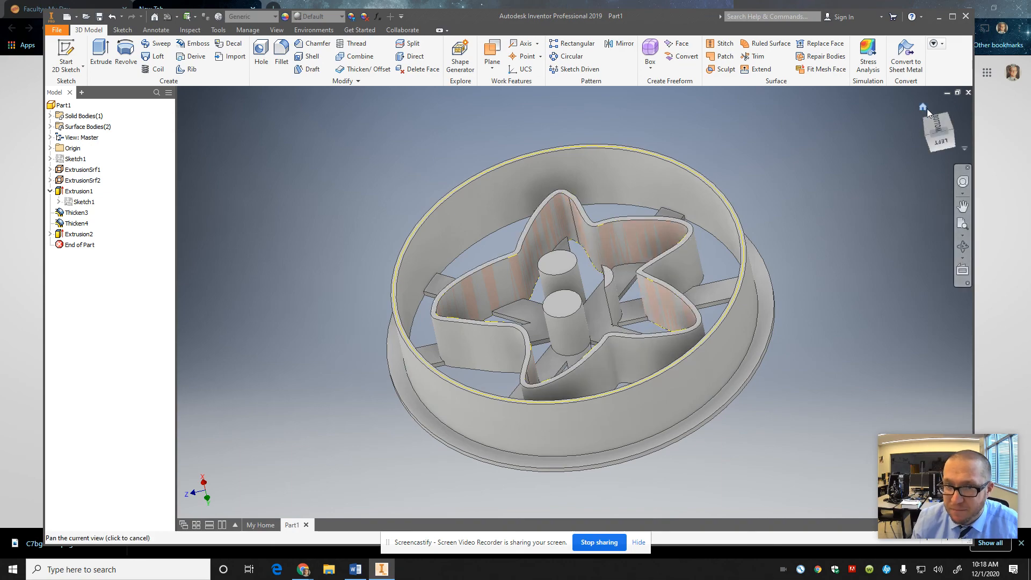
{"action": "left_click", "coordinate": [924, 108]}
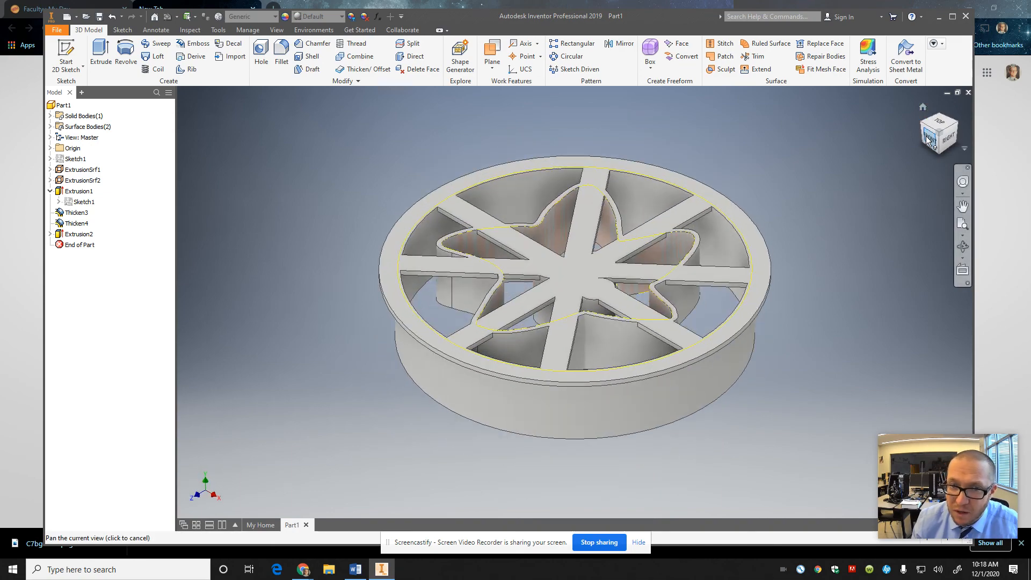
{"action": "mouse_move", "coordinate": [925, 132]}
{"action": "left_mouse_down"}
{"action": "mouse_move", "coordinate": [945, 89]}
{"action": "mouse_move", "coordinate": [965, 436]}
{"action": "mouse_move", "coordinate": [970, 340]}
{"action": "mouse_move", "coordinate": [918, 145]}
{"action": "left_mouse_up"}
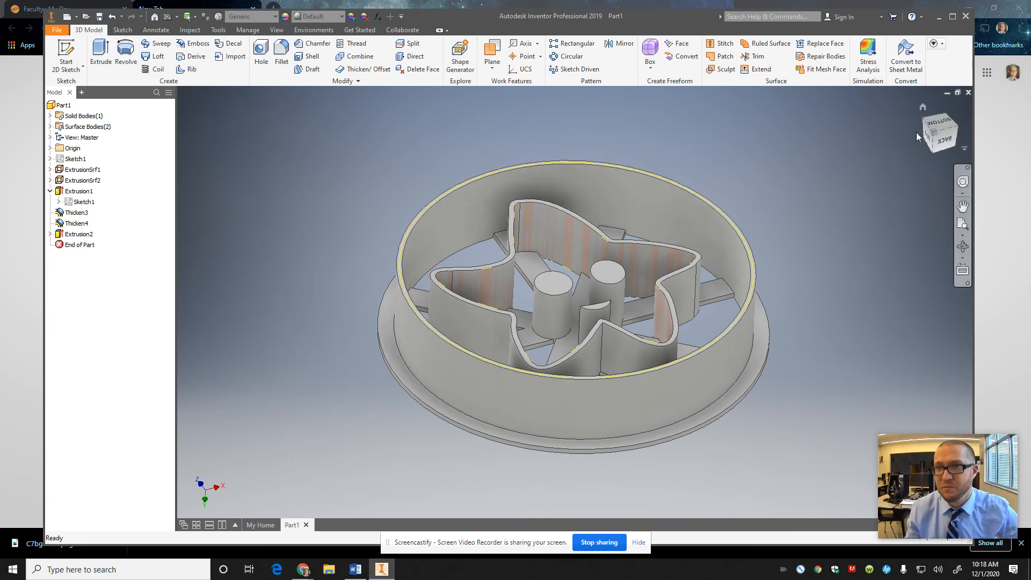
{"action": "left_click_drag", "start_coordinate": [954, 124], "coordinate": [734, 454]}
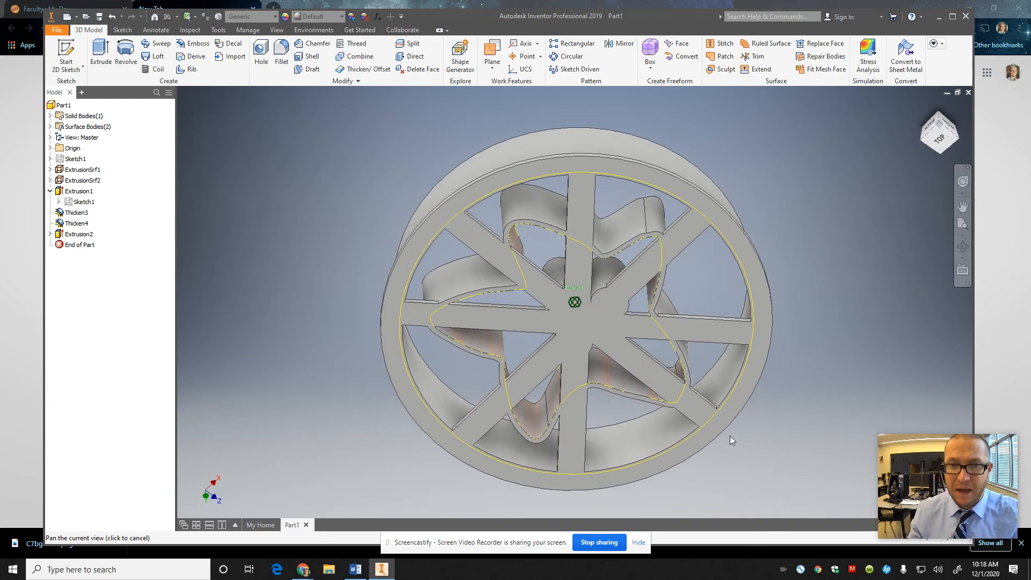
- Start a new sketch on the flat top face of the support bars and place a text object near the left horizontal bar
{"action": "left_click", "coordinate": [68, 42]}
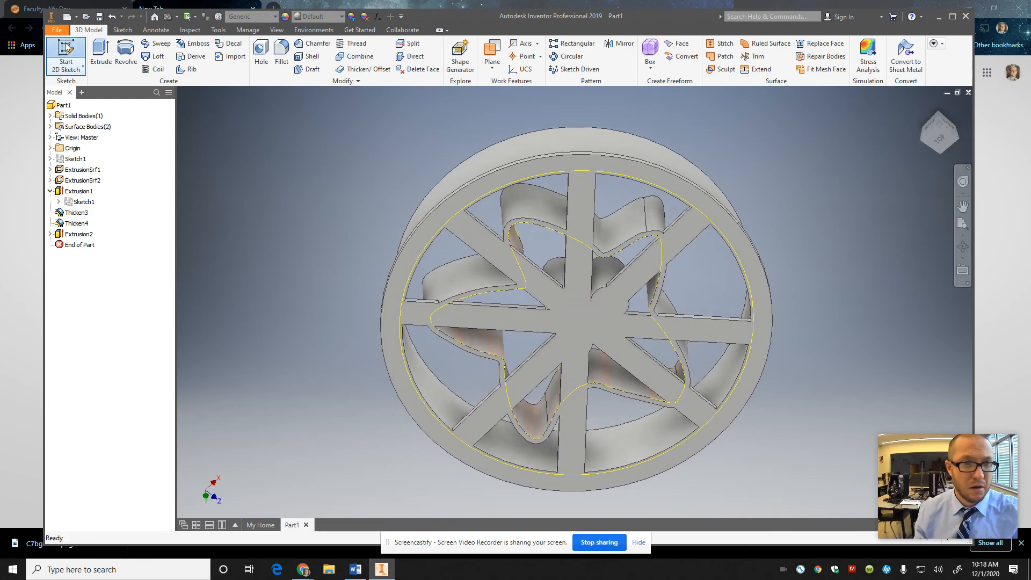
{"action": "left_click", "coordinate": [582, 308]}
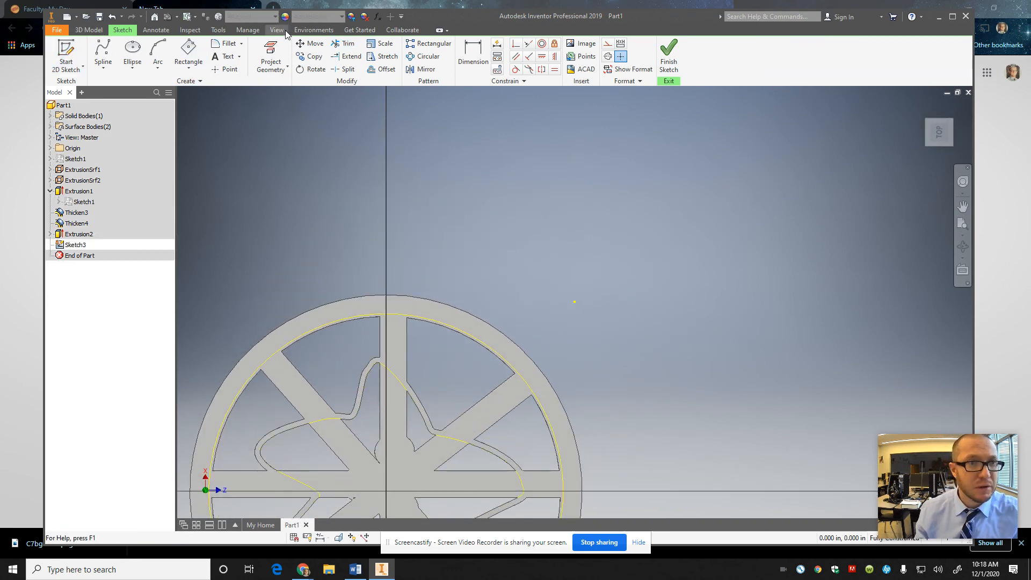
{"action": "left_click", "coordinate": [224, 56]}
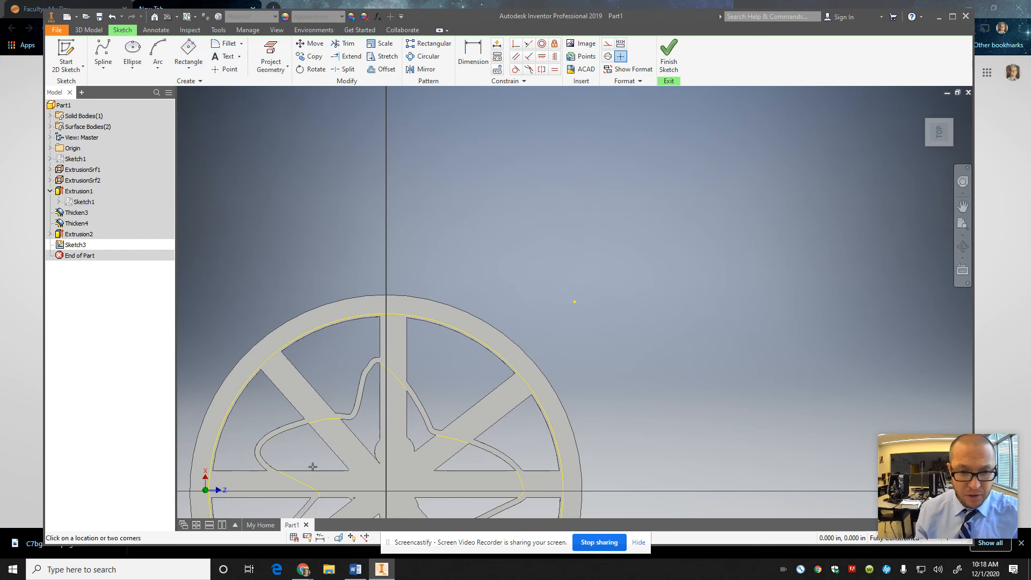
{"action": "left_click", "coordinate": [272, 478]}
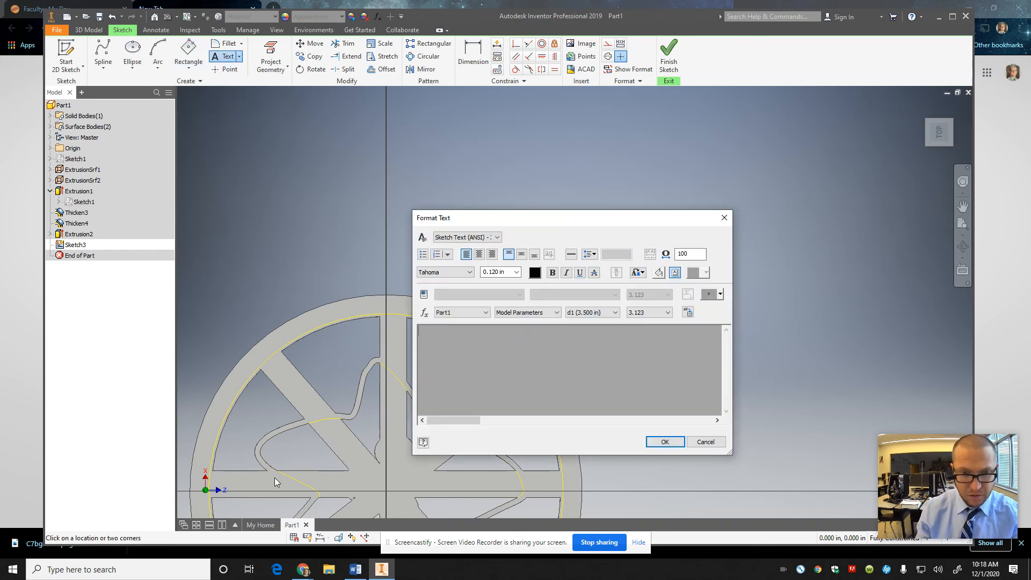
- Enter the text line "TO:" with the recipient's first name, followed by "FROM: DAD" and "2020"
{"action": "type", "text": "To"}
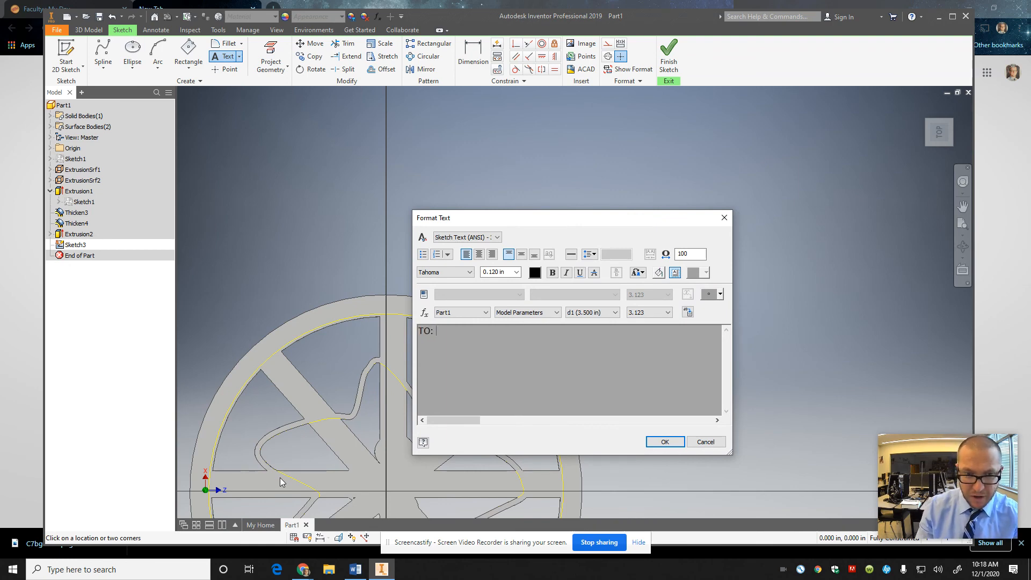
{"action": "type", "text": ": EMILYT"}
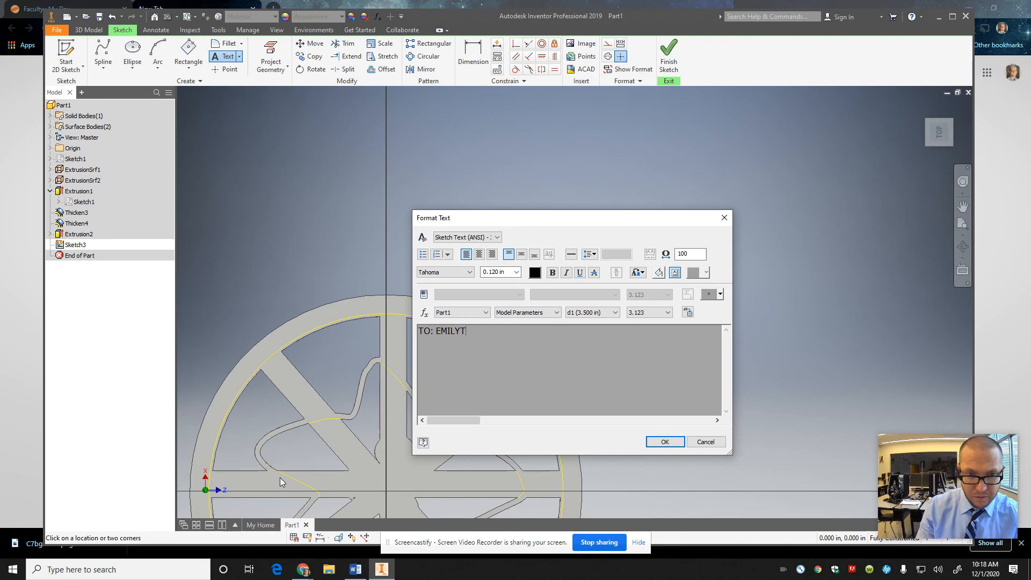
{"action": "key", "text": "BackSpace"}
{"action": "type", "text": "   F"}
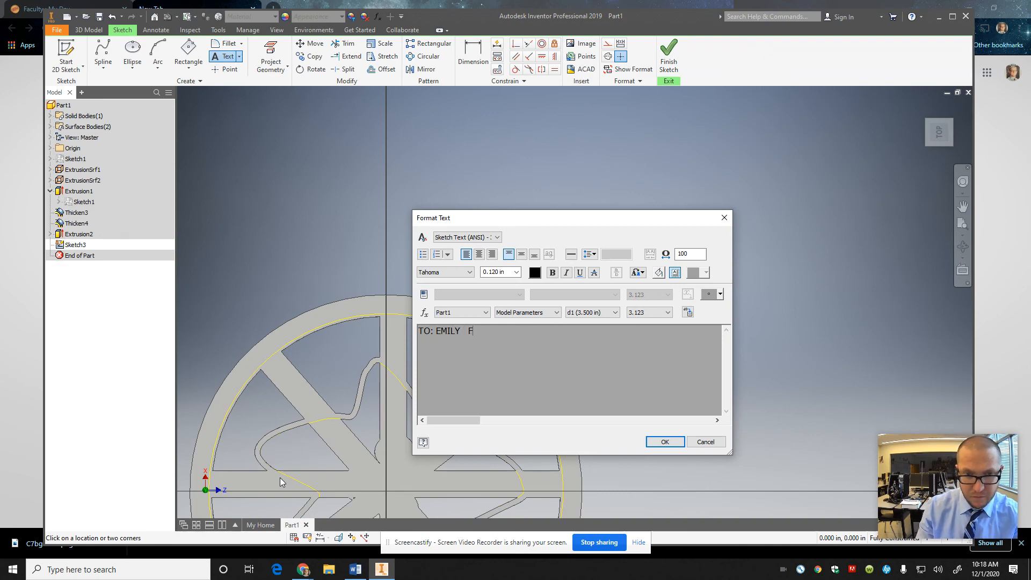
{"action": "type", "text": "ROM; DAD"}
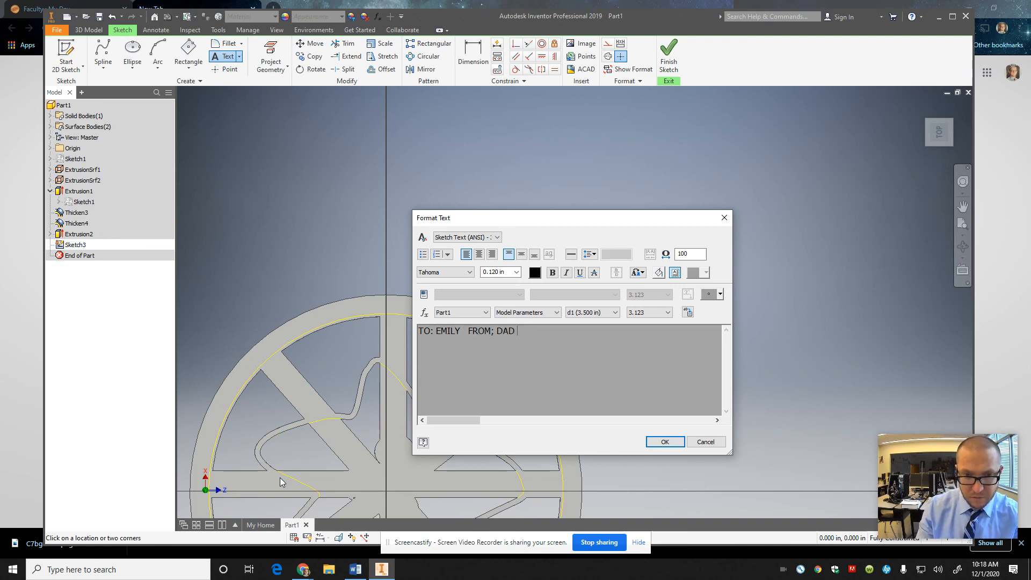
{"action": "key", "text": "BackSpace"}
{"action": "key", "text": "BackSpace"}
{"action": "key", "text": "BackSpace"}
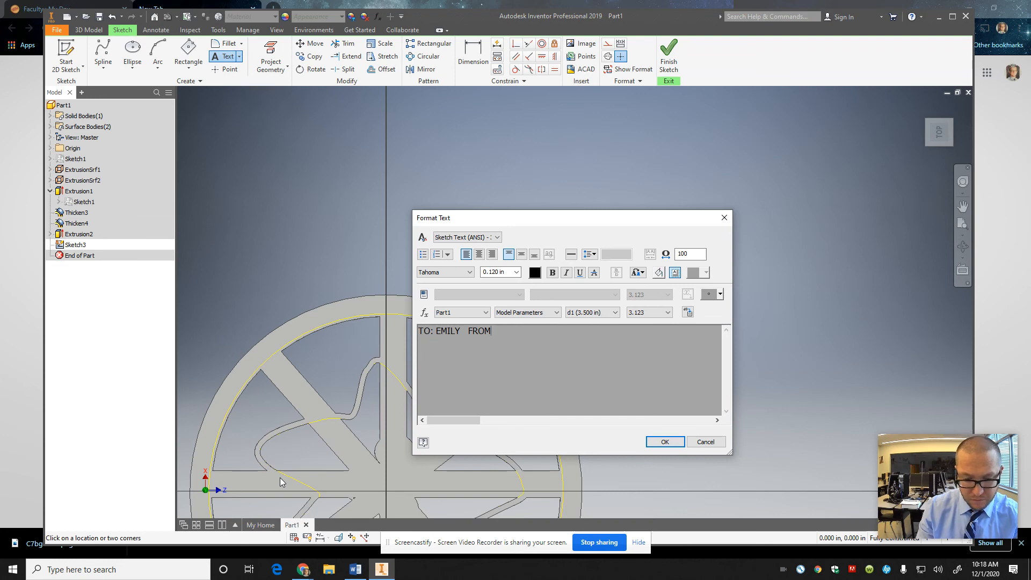
{"action": "key", "text": "BackSpace"}
{"action": "key", "text": "BackSpace"}
{"action": "key", "text": "BackSpace"}
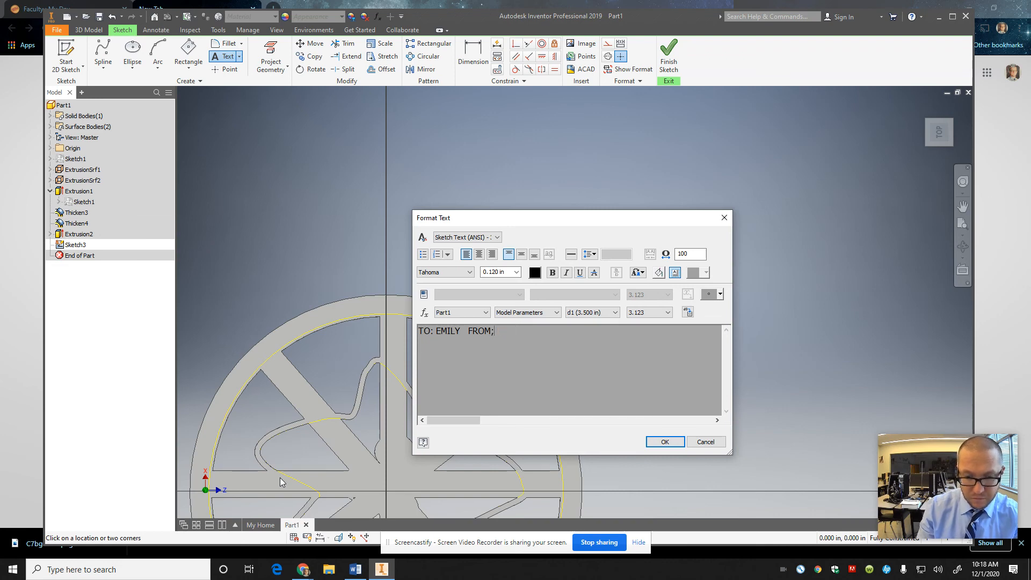
{"action": "type", "text": ": DAD   2020"}
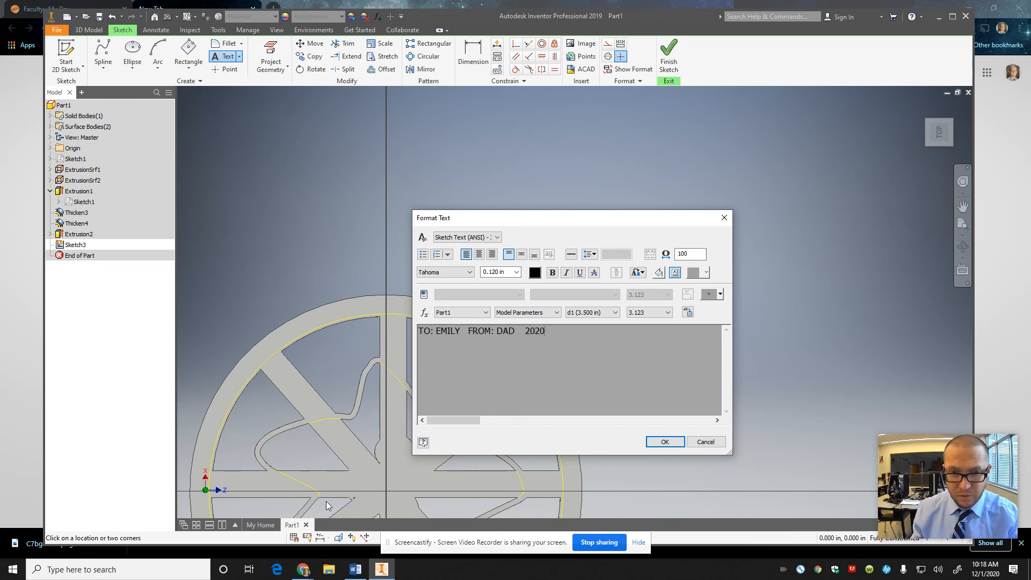
- Format the whole text line in bold Calibri with a text height of .2 in, and place it in the sketch
{"action": "key", "text": "ctrl+a"}
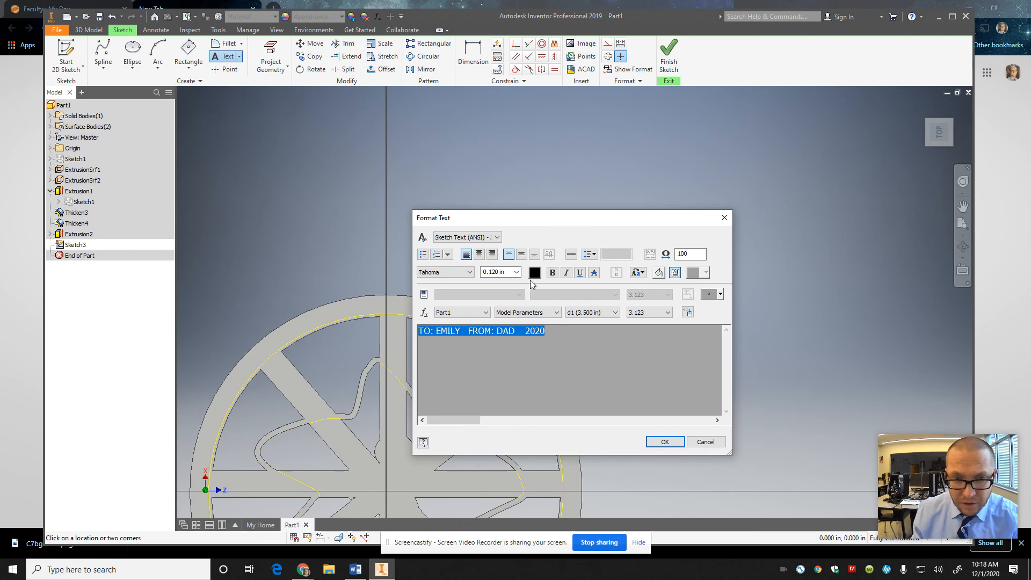
{"action": "left_click", "coordinate": [469, 272]}
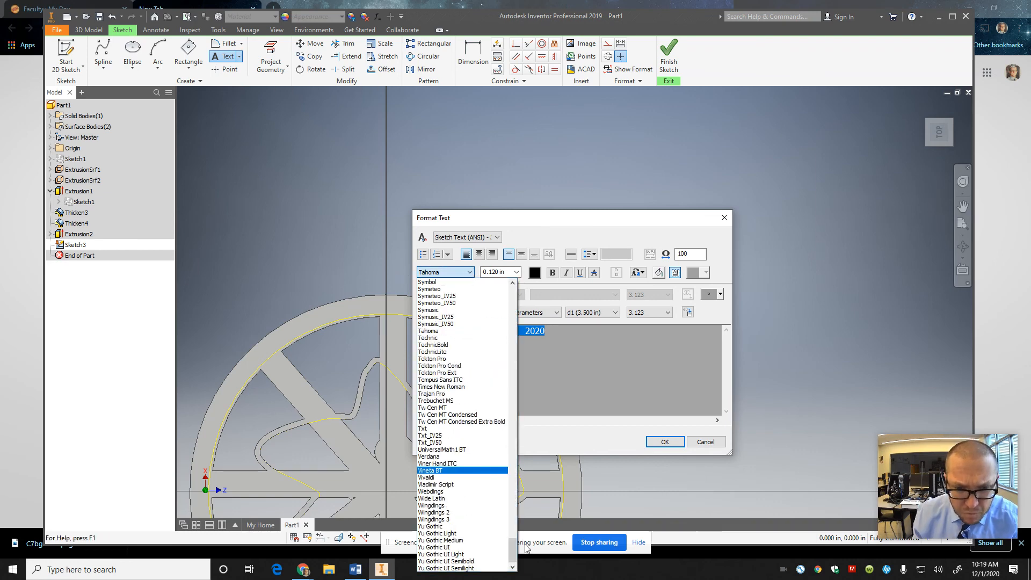
{"action": "mouse_move", "coordinate": [518, 555]}
{"action": "left_mouse_down"}
{"action": "mouse_move", "coordinate": [517, 312]}
{"action": "mouse_move", "coordinate": [520, 367]}
{"action": "left_mouse_up"}
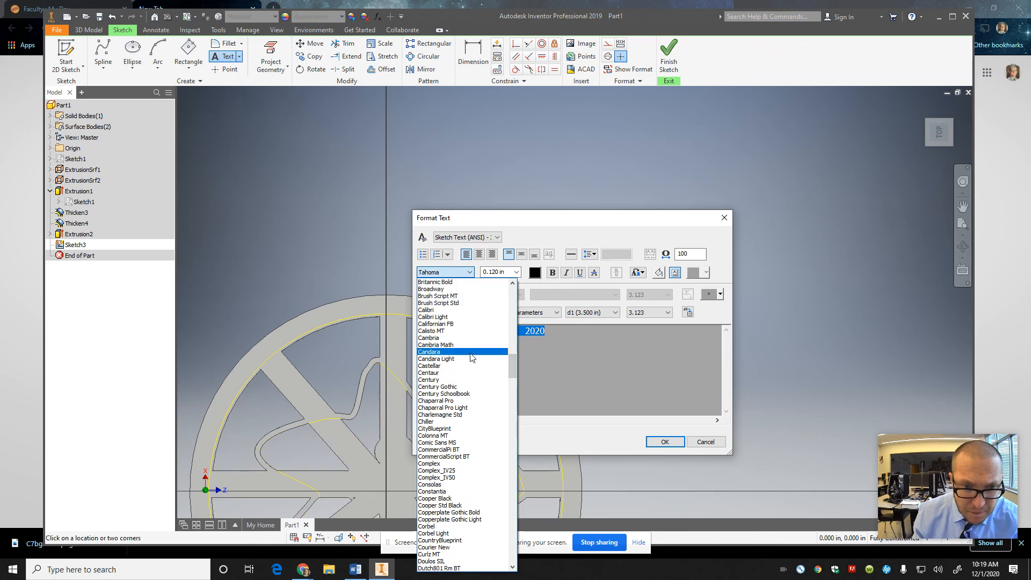
{"action": "left_click", "coordinate": [429, 310]}
{"action": "left_click", "coordinate": [553, 272]}
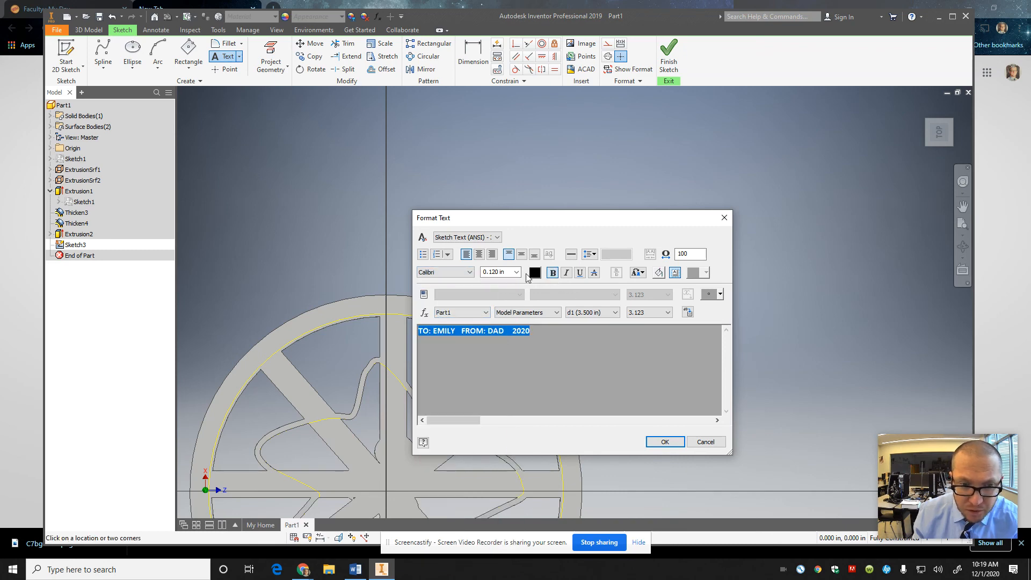
{"action": "left_click", "coordinate": [502, 272]}
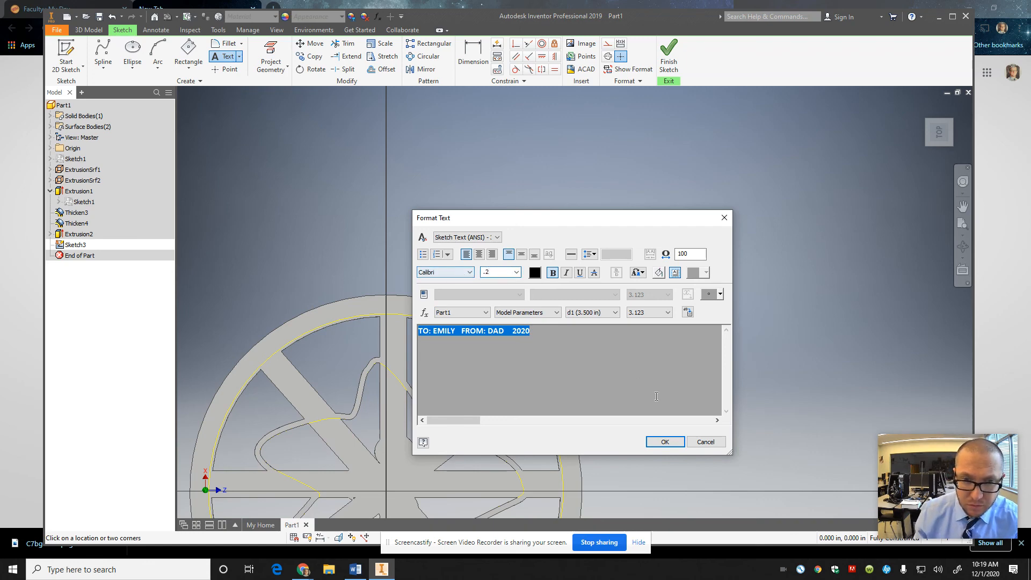
{"action": "key", "text": "Return"}
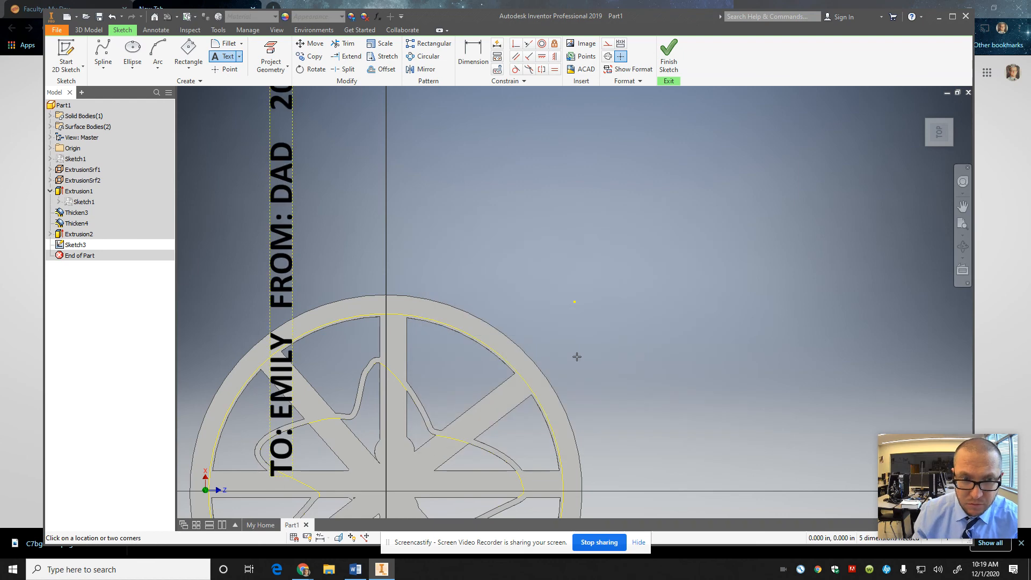
{"action": "scroll", "coordinate": [360, 326], "scroll_direction": "down", "scroll_amount": 5}
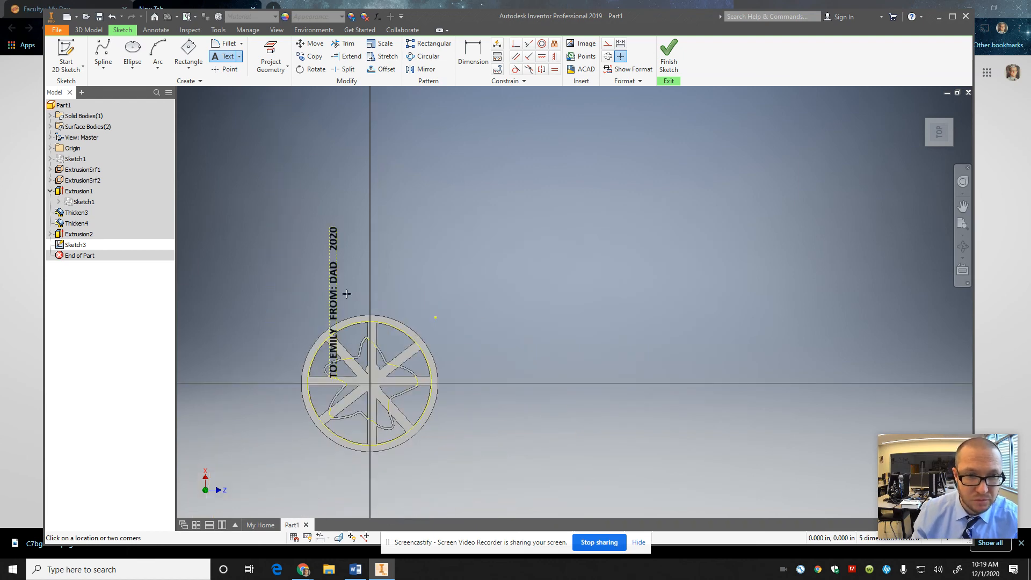
{"action": "key", "text": "Escape"}
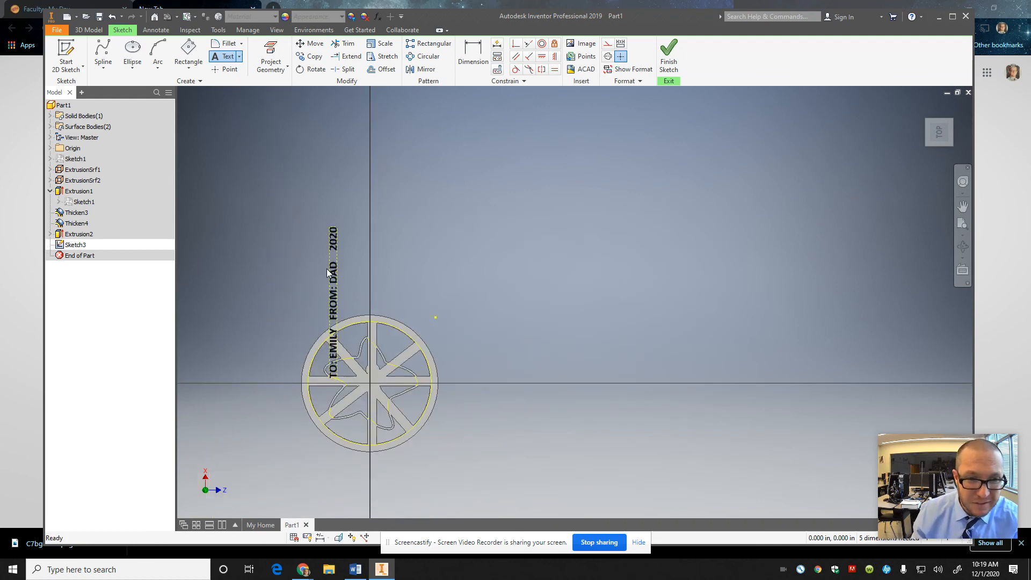
{"action": "left_click", "coordinate": [331, 271]}
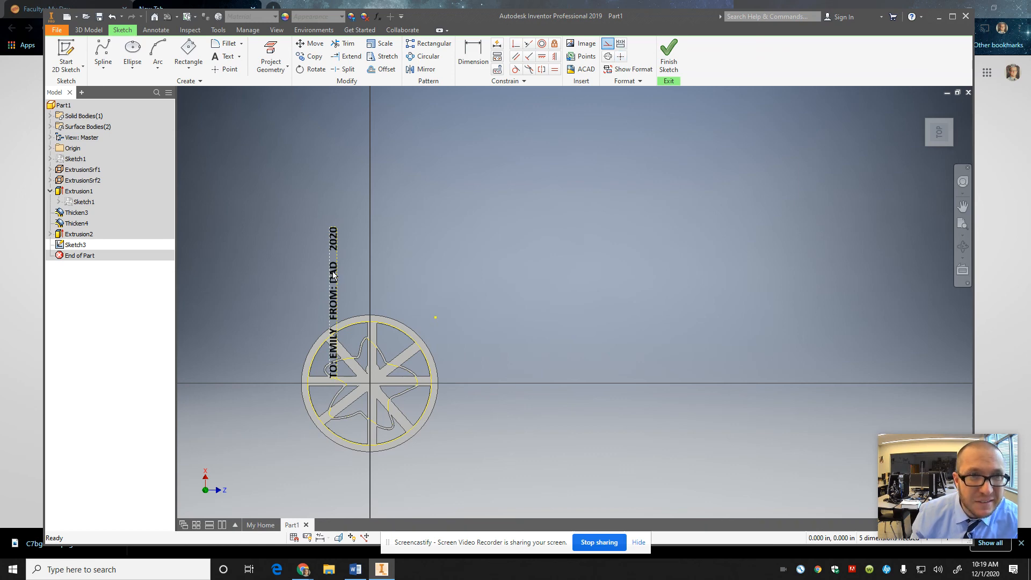
{"action": "left_click", "coordinate": [305, 180]}
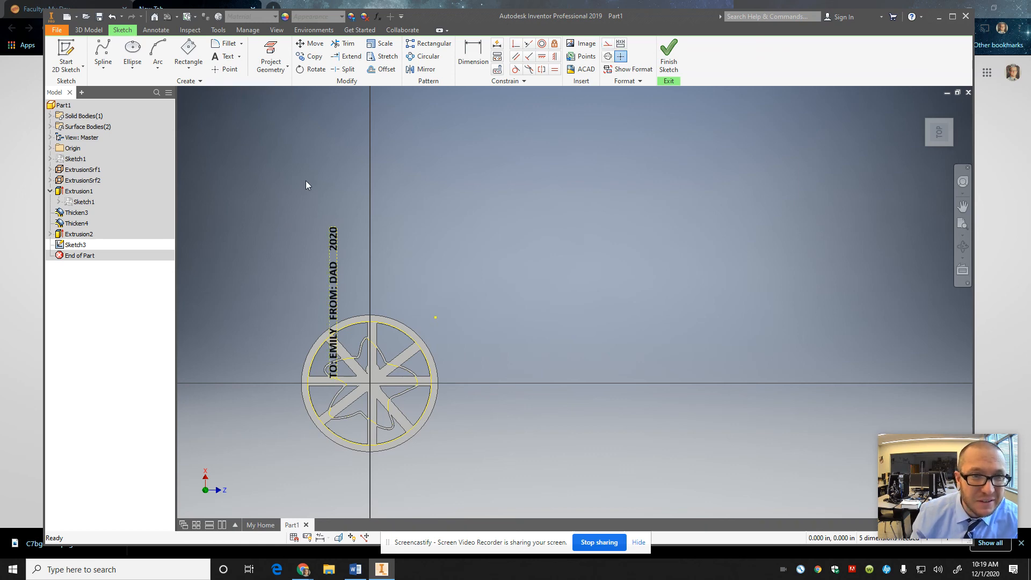
- Rotate the vertical text line about its starting corner so that it runs horizontally
{"action": "left_click", "coordinate": [316, 69]}
{"action": "left_click", "coordinate": [334, 245]}
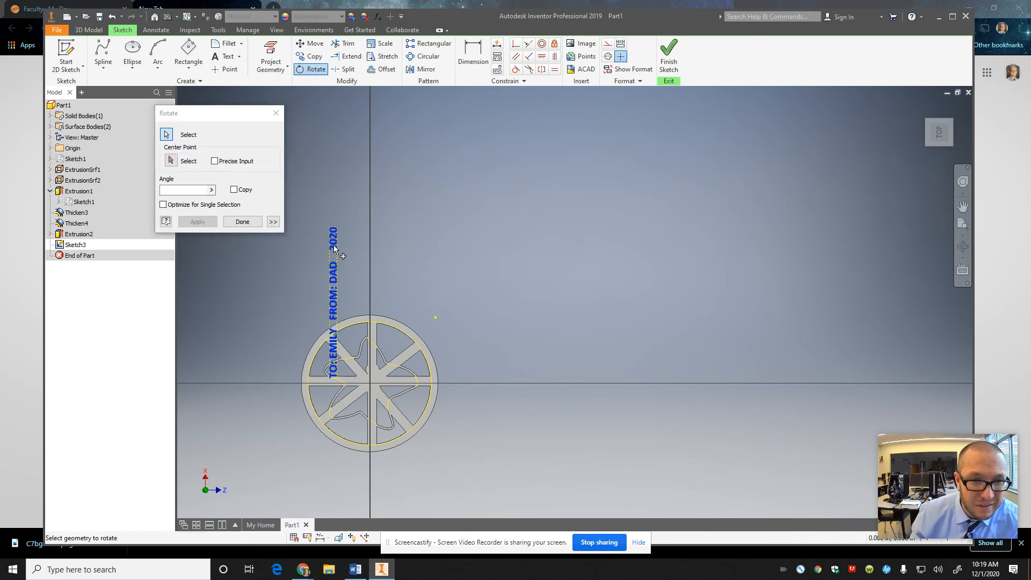
{"action": "left_click", "coordinate": [171, 161]}
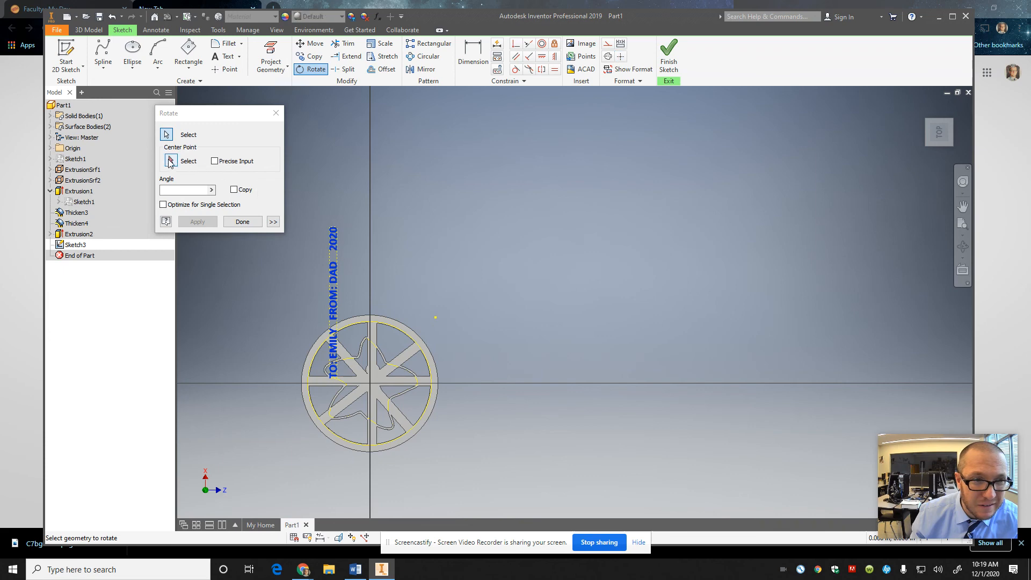
{"action": "left_click", "coordinate": [337, 379]}
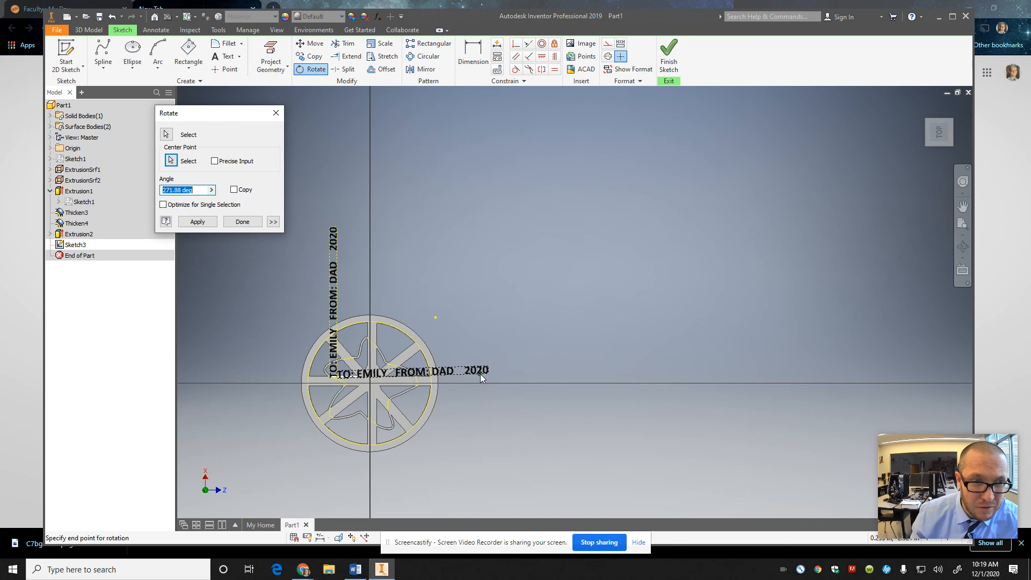
{"action": "left_click", "coordinate": [487, 383]}
{"action": "key", "text": "Escape"}
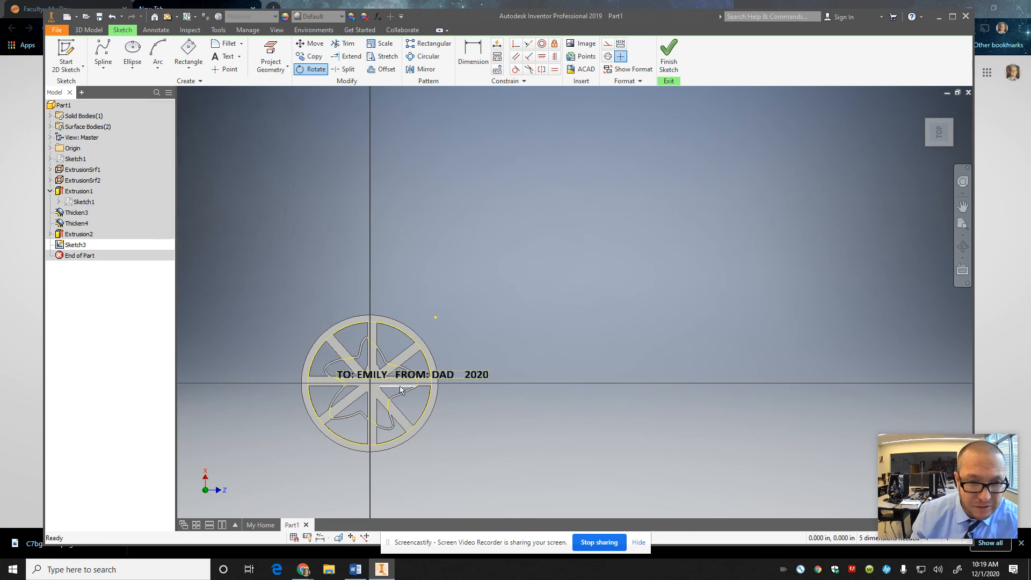
- Move the text line onto the horizontal support bar, starting near the rim
{"action": "scroll", "coordinate": [412, 379], "scroll_direction": "up", "scroll_amount": 5}
{"action": "scroll", "coordinate": [416, 379], "scroll_direction": "down", "scroll_amount": 4}
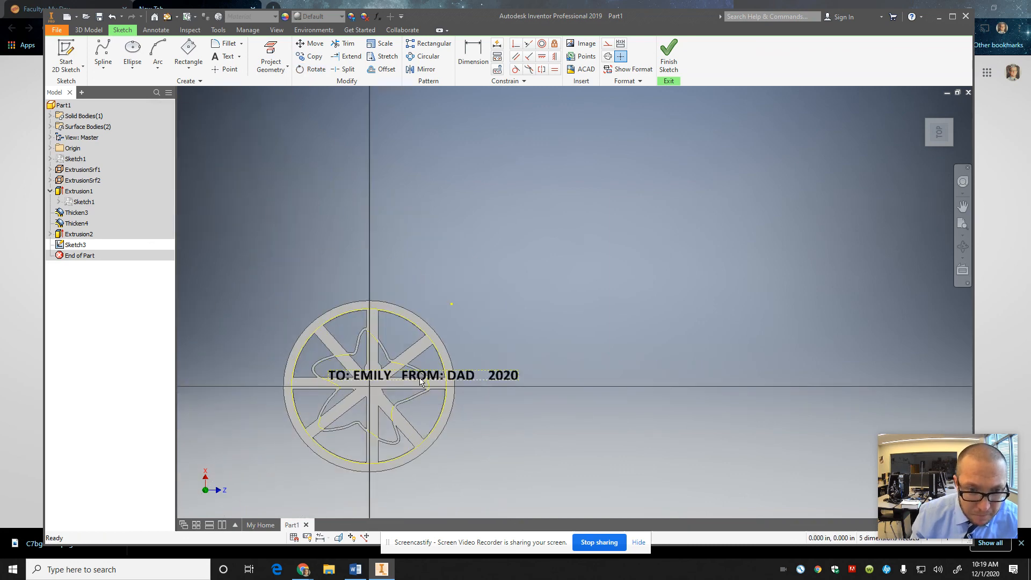
{"action": "scroll", "coordinate": [421, 381], "scroll_direction": "up", "scroll_amount": 3}
{"action": "left_click_drag", "start_coordinate": [429, 372], "coordinate": [351, 382]}
{"action": "scroll", "coordinate": [360, 419], "scroll_direction": "down", "scroll_amount": 4}
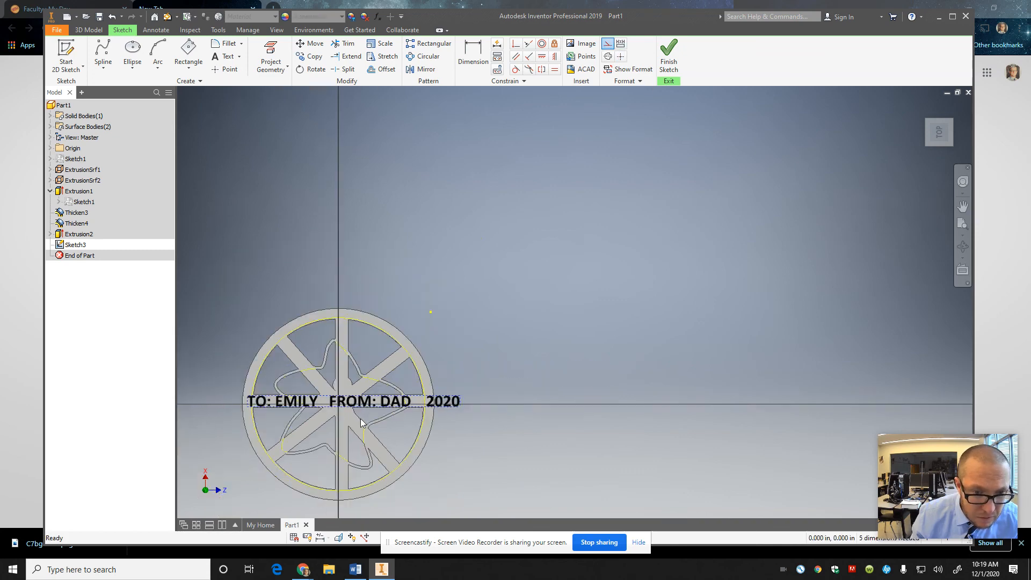
{"action": "scroll", "coordinate": [360, 419], "scroll_direction": "up", "scroll_amount": 3}
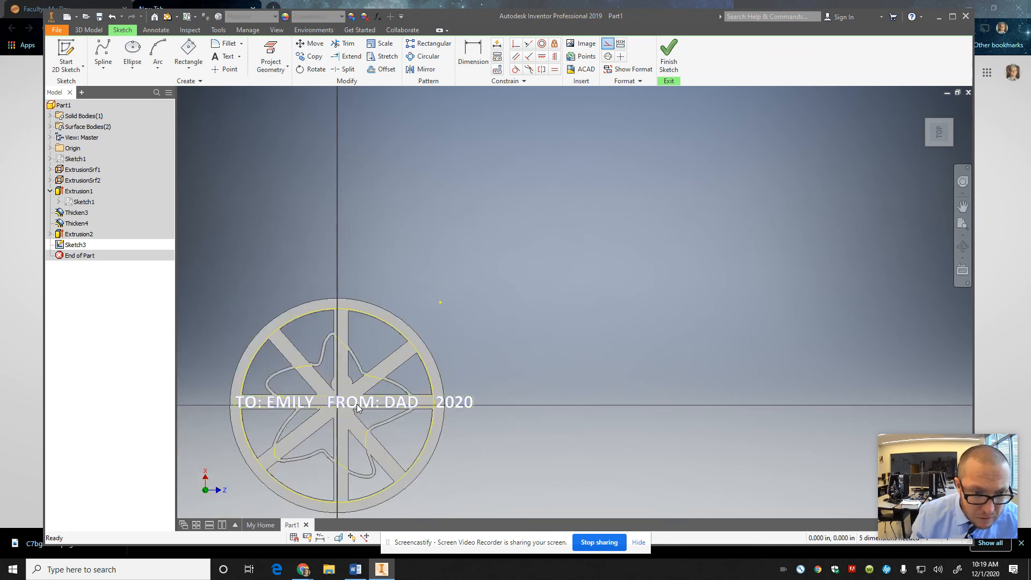
- Reopen the text line for editing and reduce the height of all its text to .15 in
{"action": "double_click", "coordinate": [358, 408]}
{"action": "left_click_drag", "start_coordinate": [471, 362], "coordinate": [424, 313]}
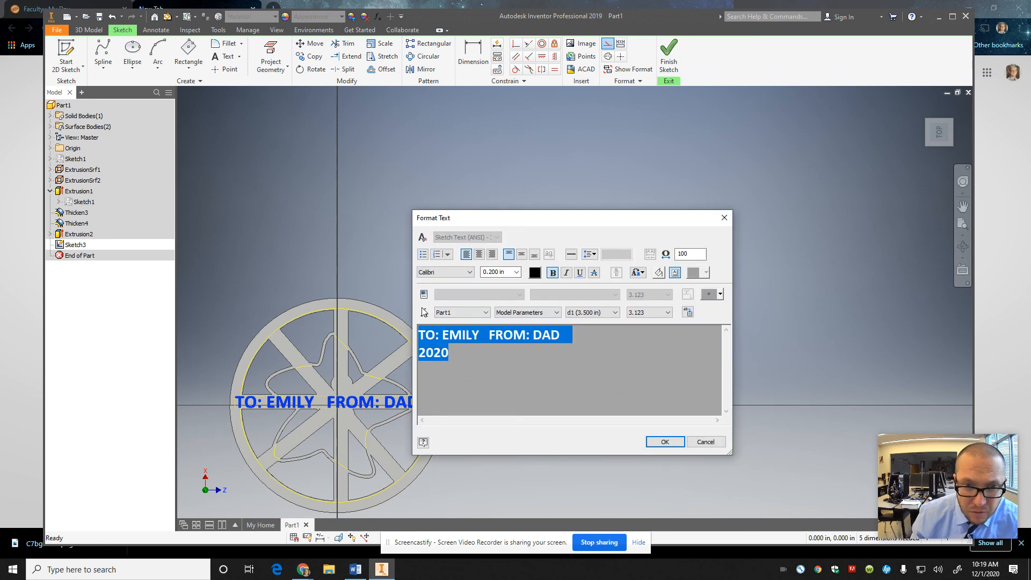
{"action": "type", "text": "."}
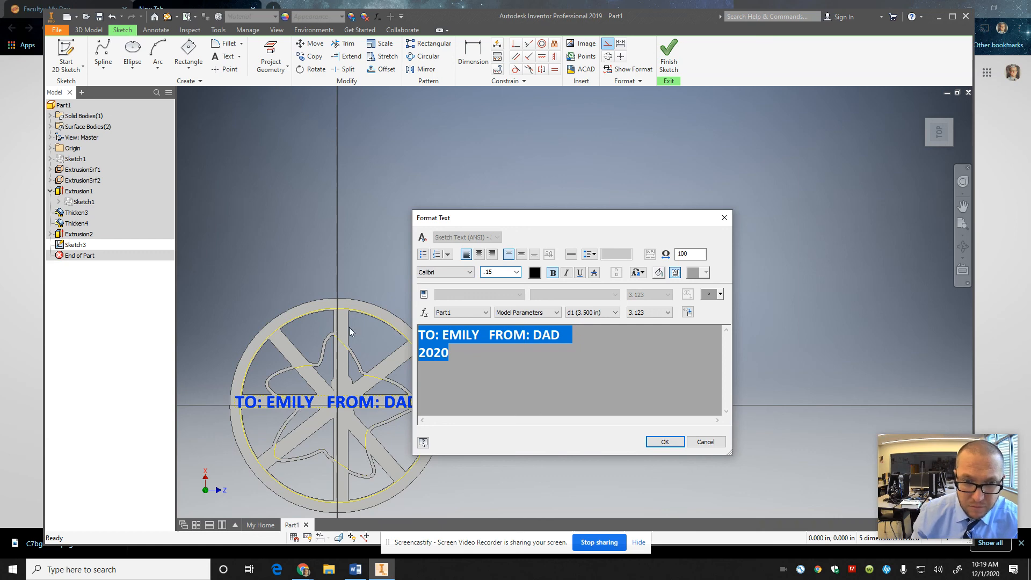
{"action": "type", "text": "15"}
{"action": "left_click", "coordinate": [526, 348]}
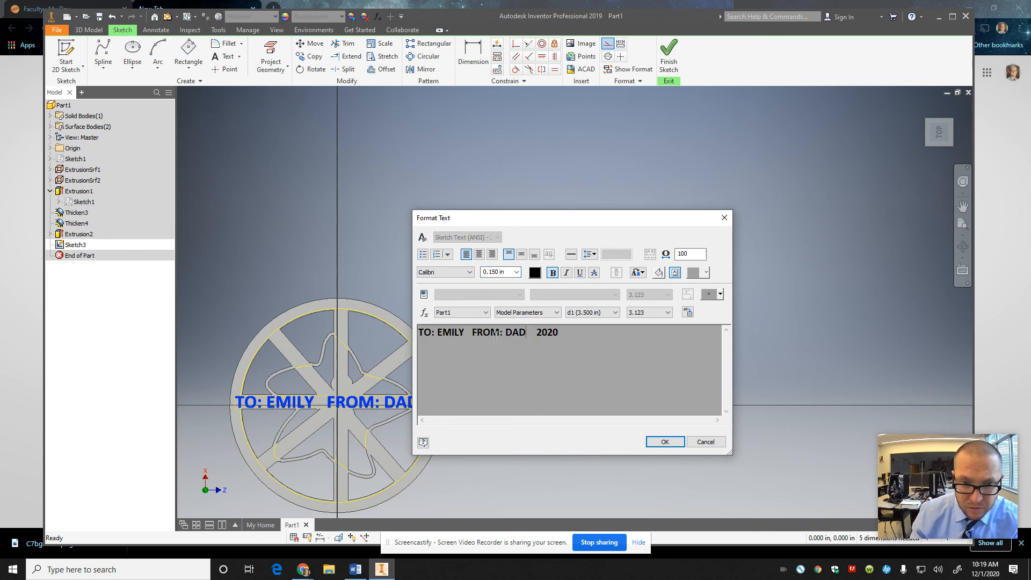
- Separate the recipient, "FROM: DAD" and "2020" with hyphens instead of wide gaps, and centre the text along the horizontal bar
{"action": "left_click", "coordinate": [473, 331]}
{"action": "key", "text": "BackSpace"}
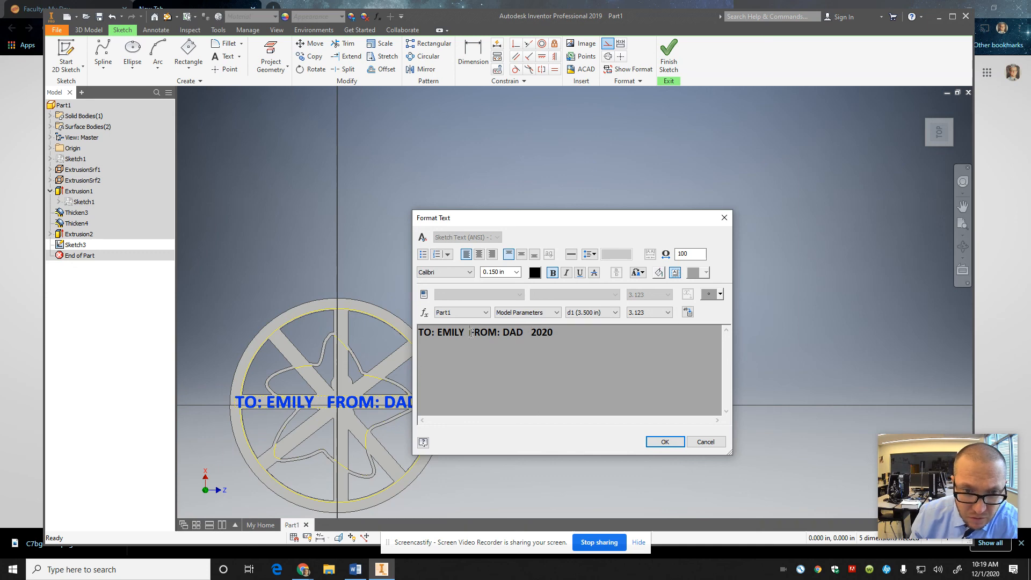
{"action": "key", "text": "BackSpace"}
{"action": "type", "text": "-"}
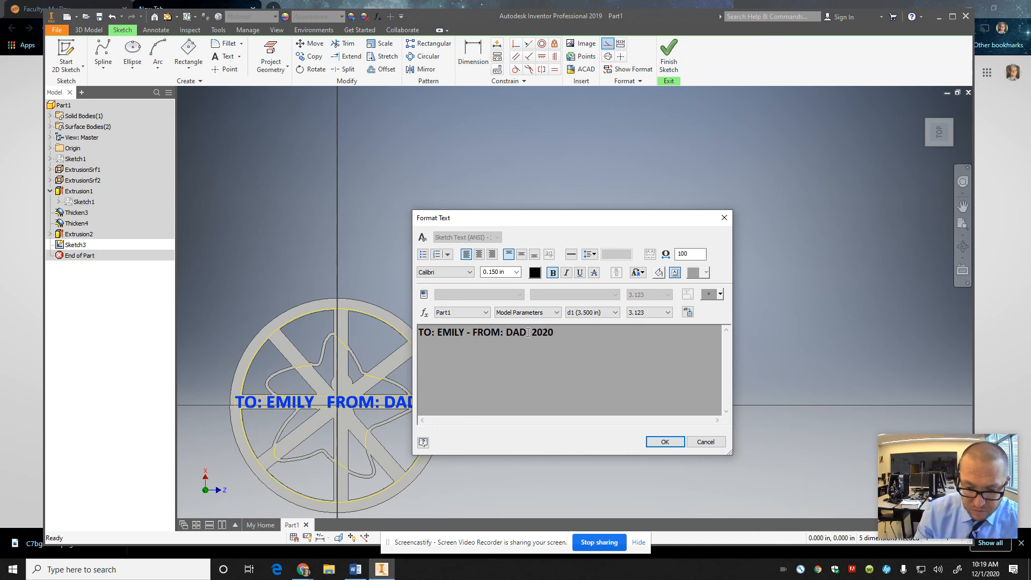
{"action": "left_click", "coordinate": [664, 441]}
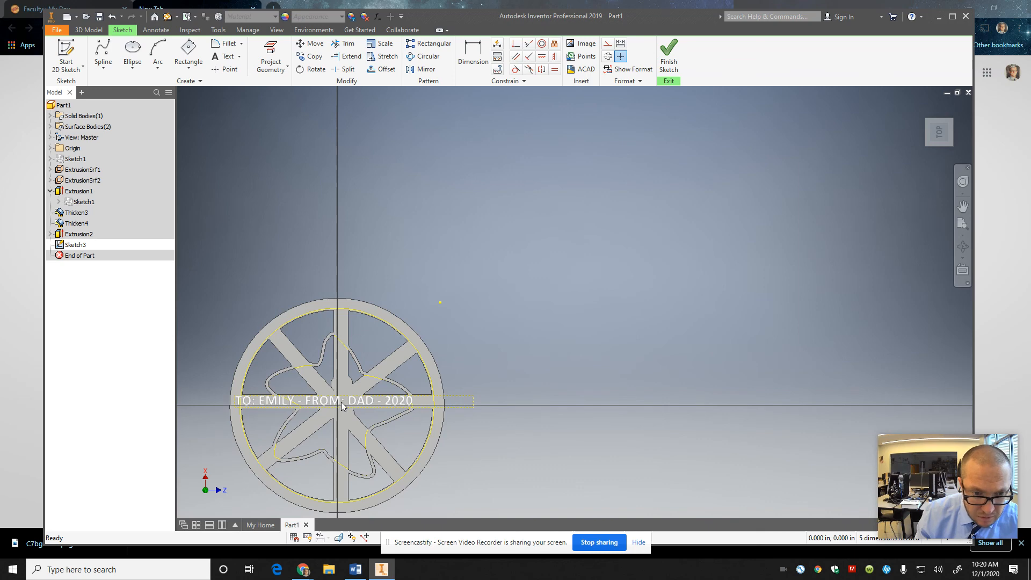
{"action": "left_click_drag", "start_coordinate": [340, 402], "coordinate": [354, 402]}
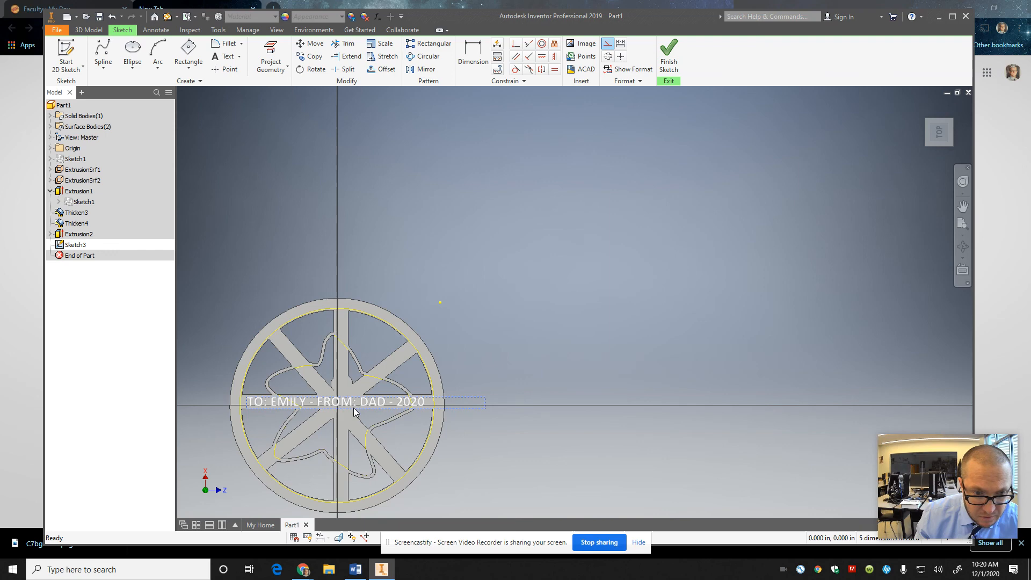
- Finish the sketch and engrave the text into the support bar with an Extrude cut .02 in deep
{"action": "left_click", "coordinate": [668, 56]}
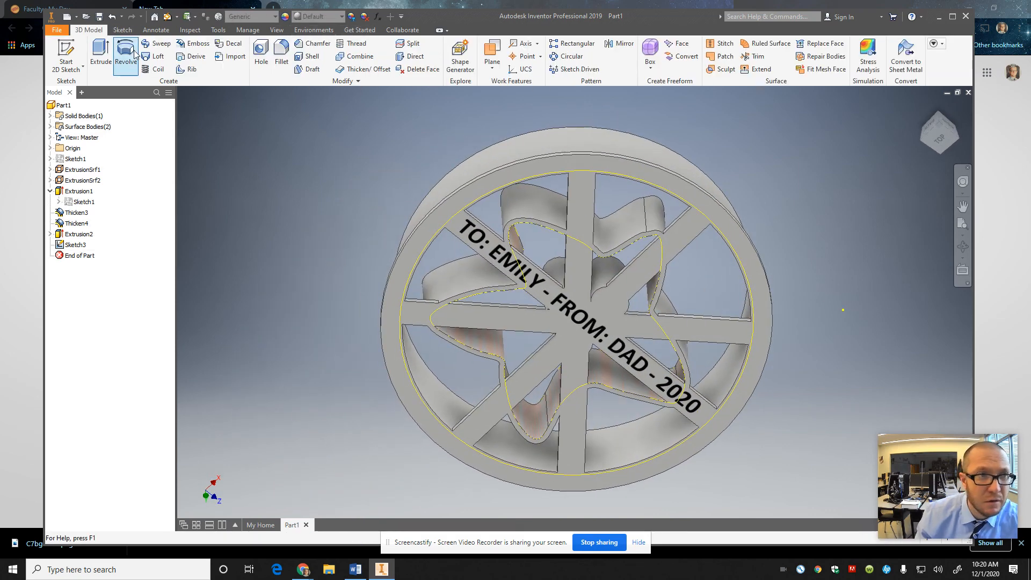
{"action": "left_click", "coordinate": [100, 54]}
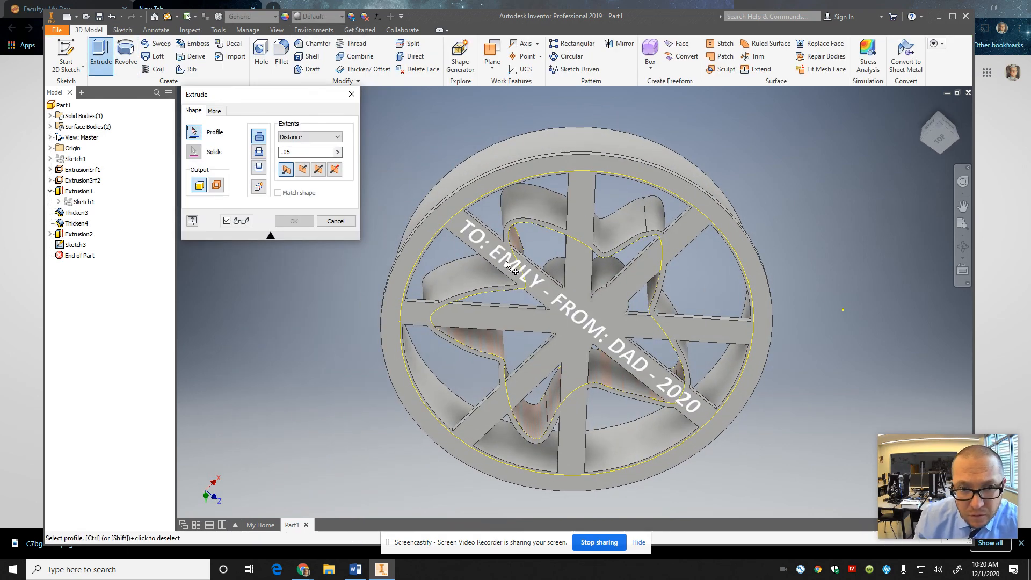
{"action": "left_click", "coordinate": [508, 265]}
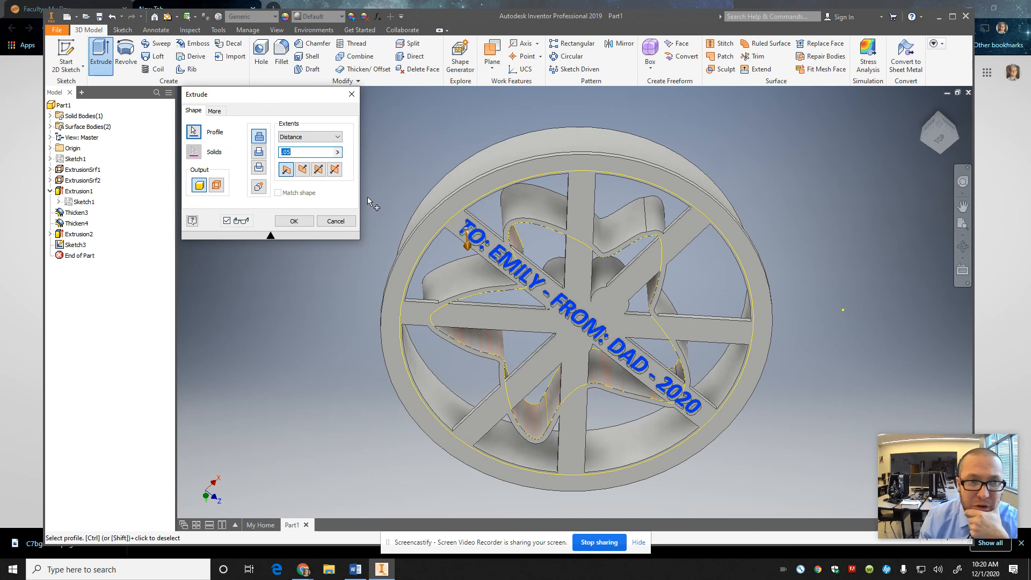
{"action": "left_click", "coordinate": [293, 153]}
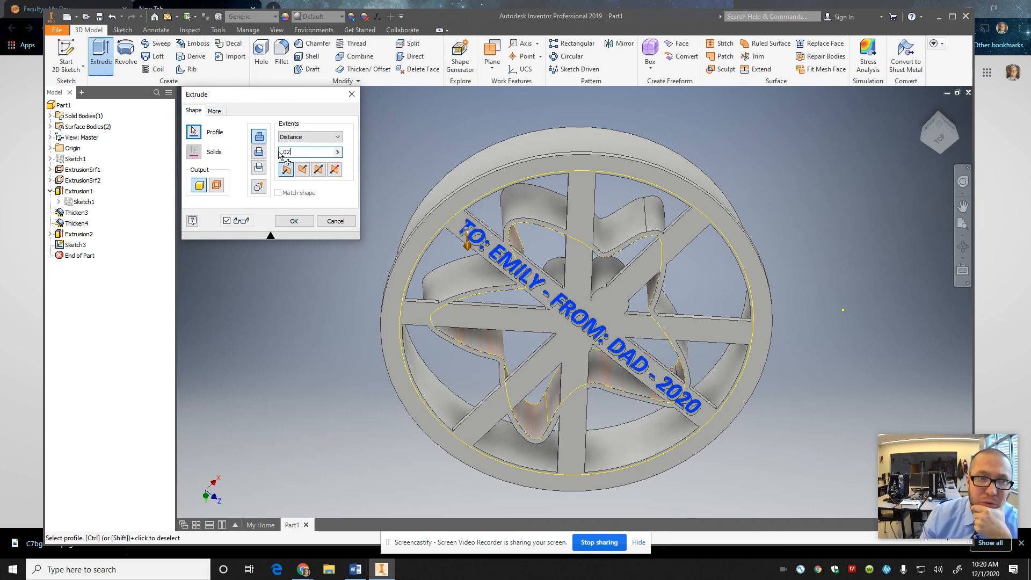
{"action": "left_click", "coordinate": [259, 151]}
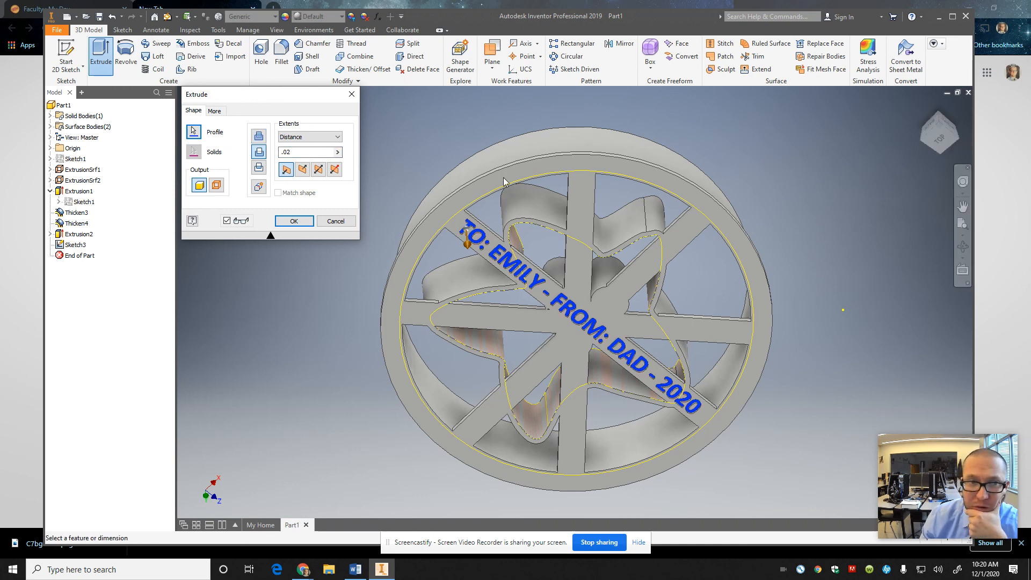
{"action": "left_click", "coordinate": [302, 169]}
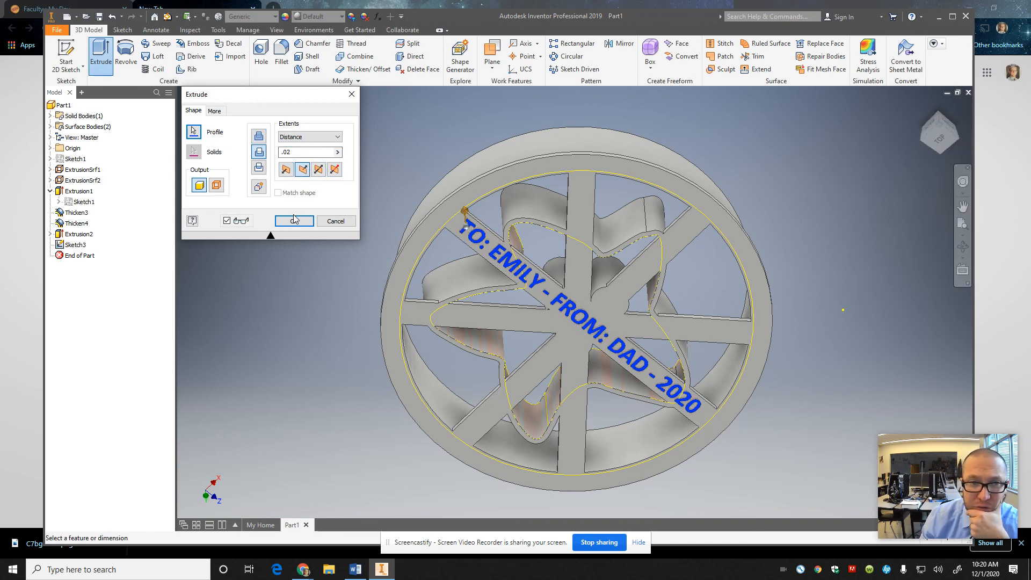
{"action": "left_click", "coordinate": [293, 219]}
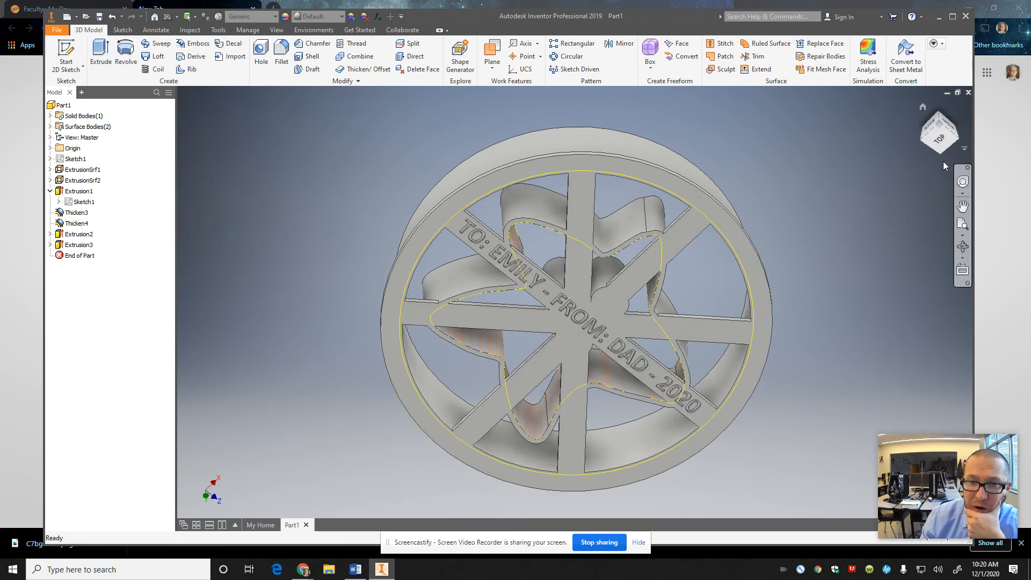
- Examine the whole cutter from its underside and switch to the Google Chrome window
{"action": "scroll", "coordinate": [755, 413], "scroll_direction": "down", "scroll_amount": 3}
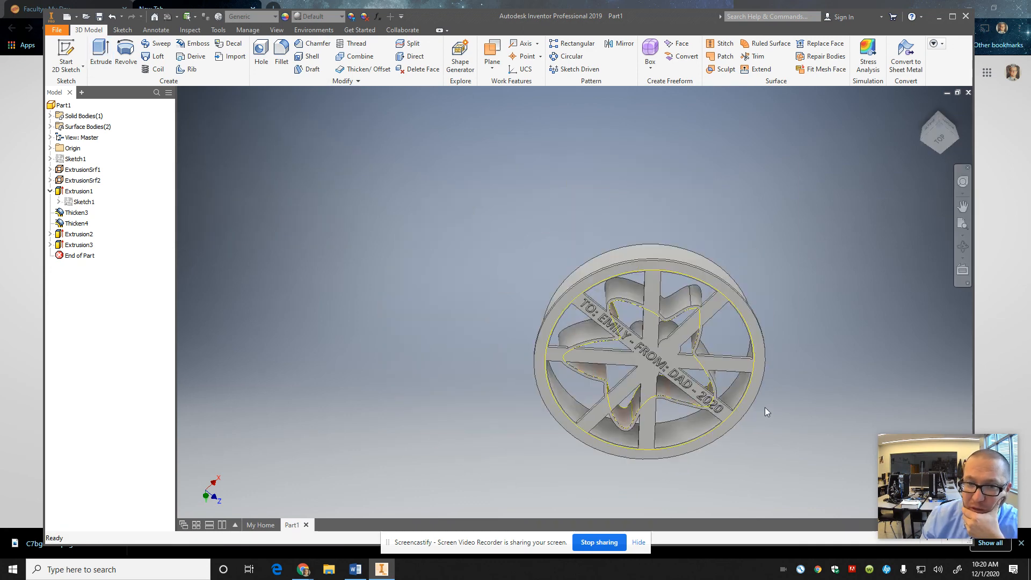
{"action": "left_click", "coordinate": [938, 127]}
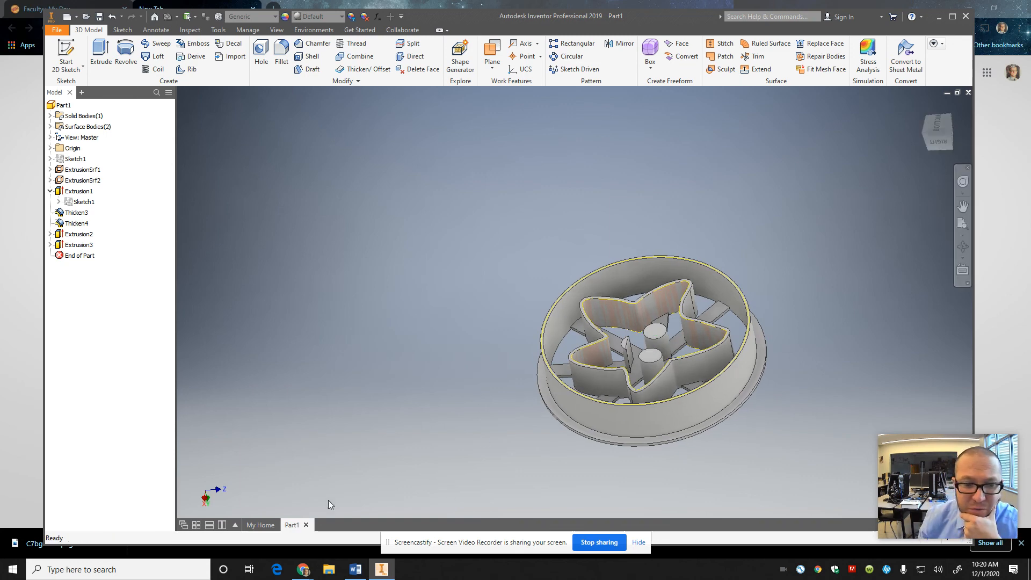
{"action": "left_click", "coordinate": [1014, 189]}
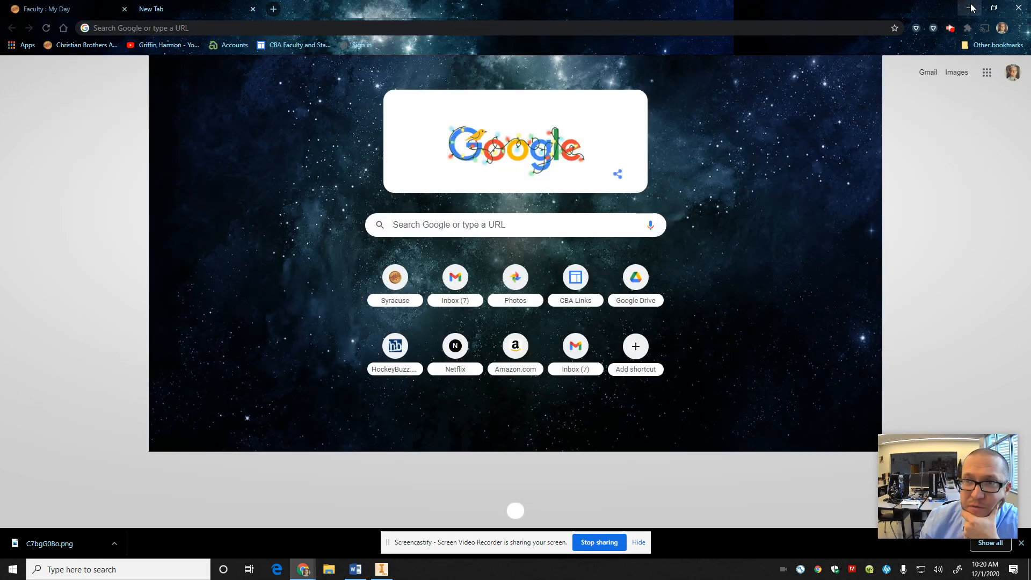